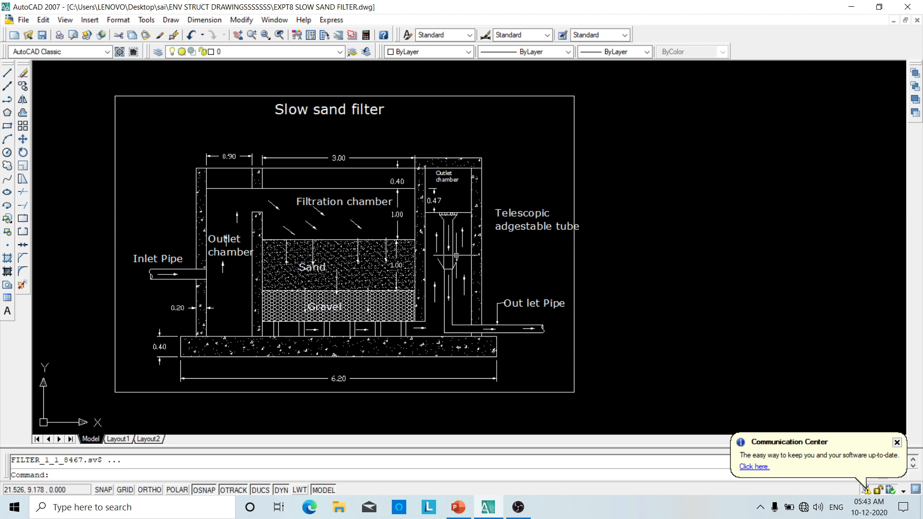
- Examine the slow sand filter drawing's chambers, sand and gravel layers, pipes and dimensions
middle_click_drag(456, 256, 337, 251)
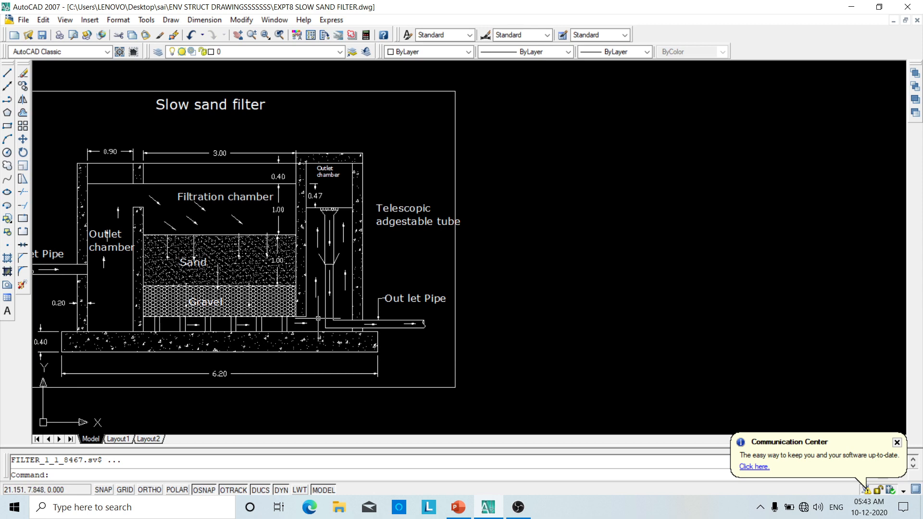
mouse_move(334, 313)
middle_mouse_down()
mouse_move(115, 305)
mouse_move(26, 261)
middle_mouse_up()
mouse_move(121, 195)
middle_mouse_down()
mouse_move(229, 245)
mouse_move(328, 218)
mouse_move(285, 222)
middle_mouse_up()
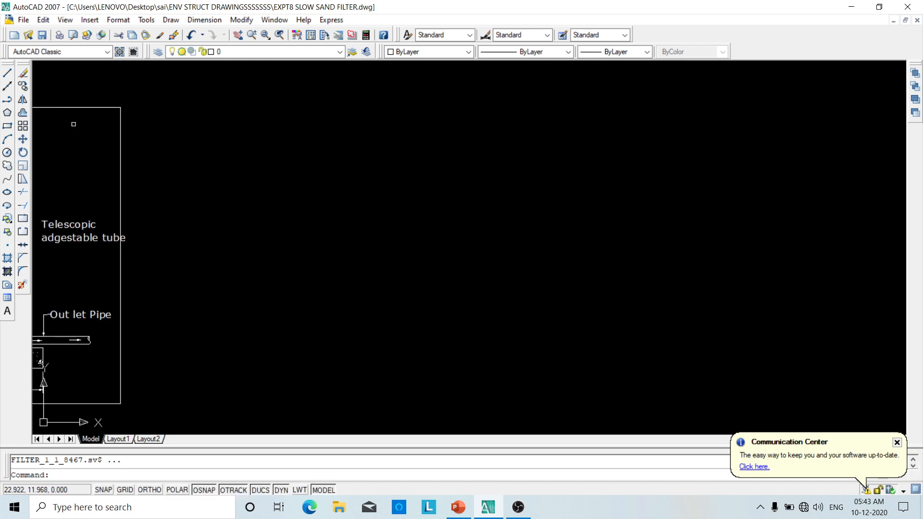
left_click(7, 72)
mouse_move(356, 260)
middle_mouse_down()
mouse_move(396, 205)
mouse_move(774, 204)
mouse_move(736, 223)
middle_mouse_up()
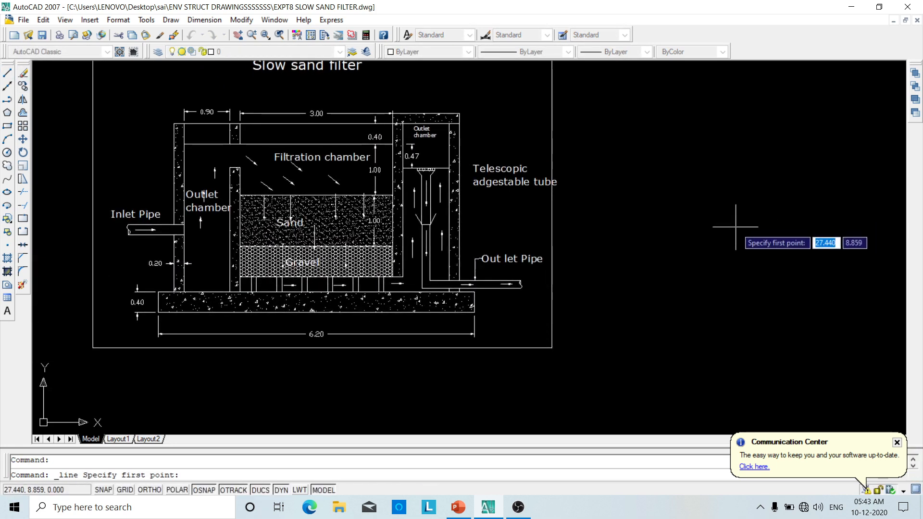
key("Escape")
scroll(356, 284, "up", 1)
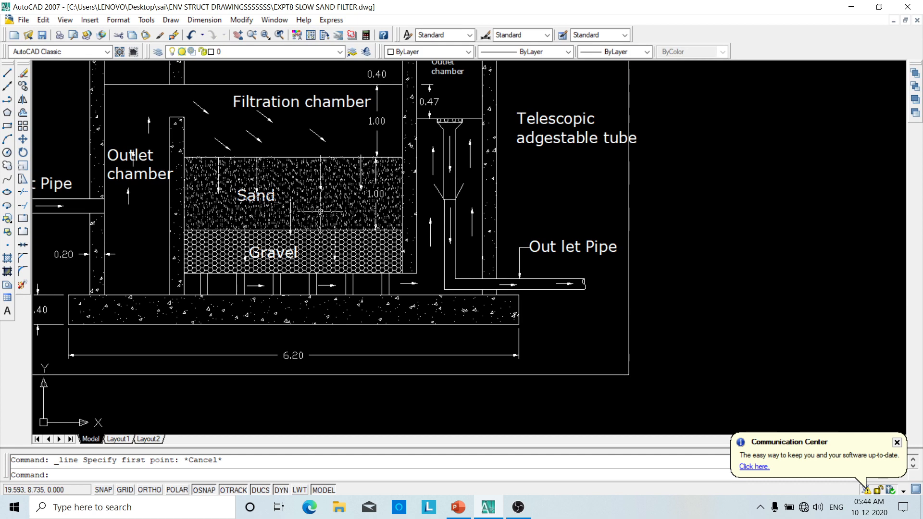
middle_click_drag(376, 153, 382, 191)
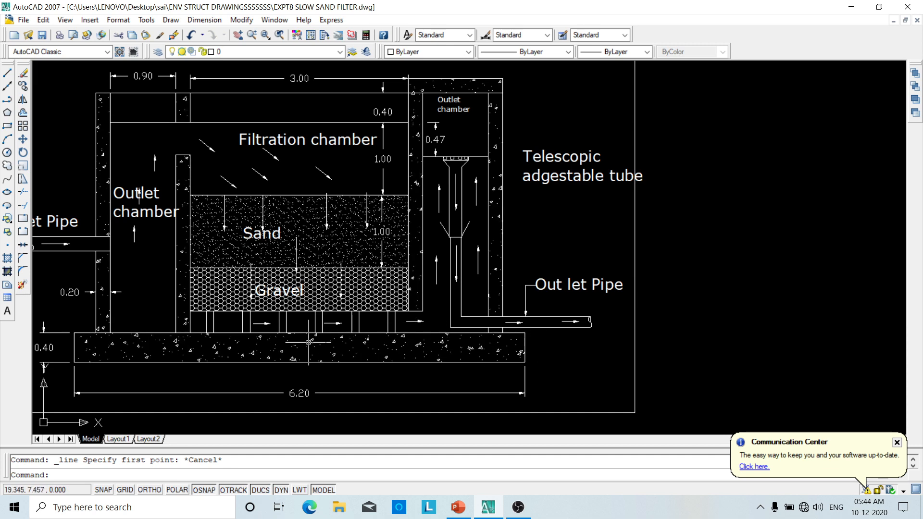
- Start a line in the empty space to the right of the finished drawing and turn on Ortho mode
middle_click_drag(498, 273, 143, 309)
middle_click_drag(491, 303, 287, 303)
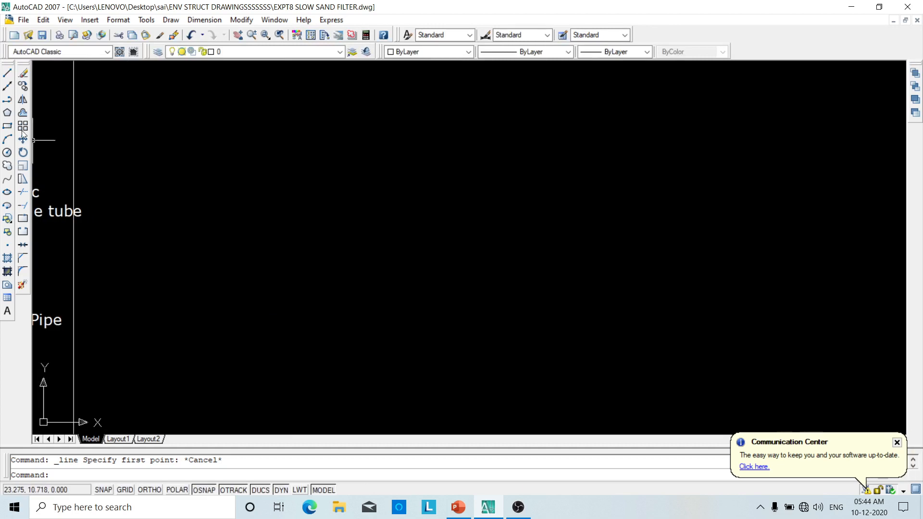
left_click(11, 73)
left_click(440, 128)
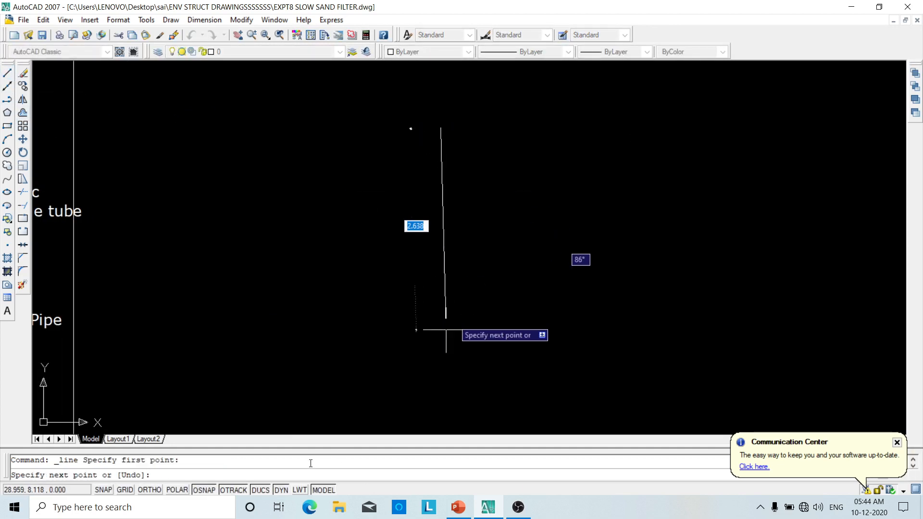
left_click(150, 491)
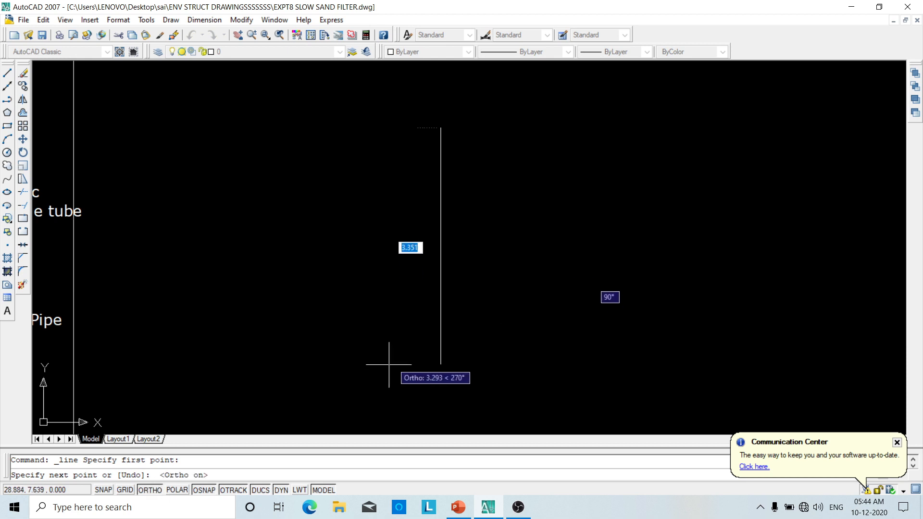
type(".9")
key("Return")
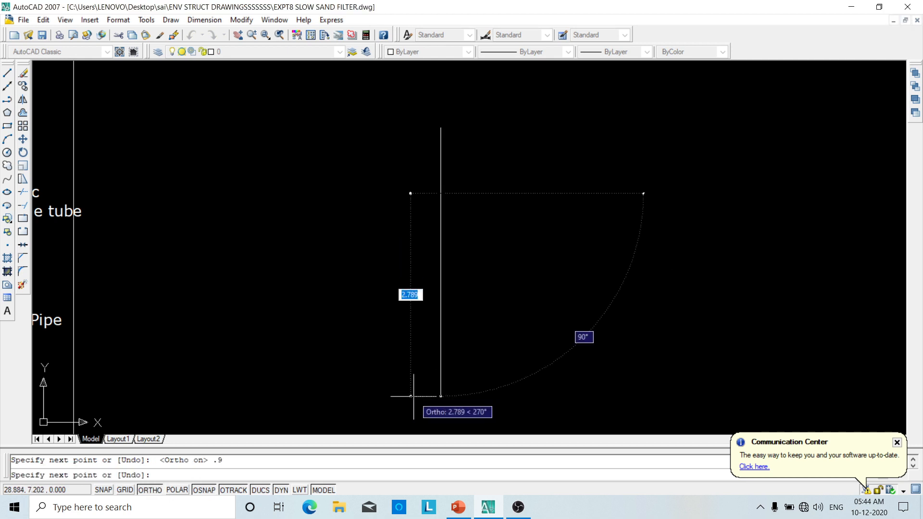
key("BackSpace")
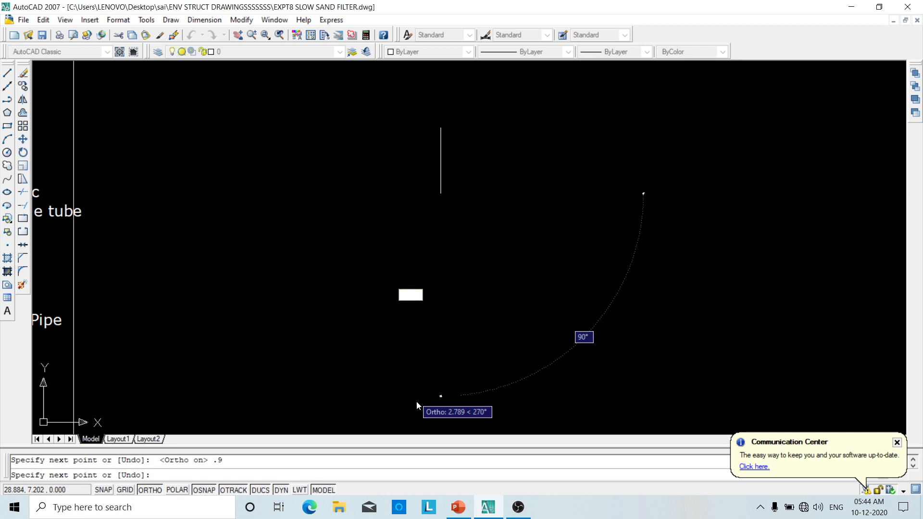
key("Escape")
left_click(461, 149)
left_click(429, 199)
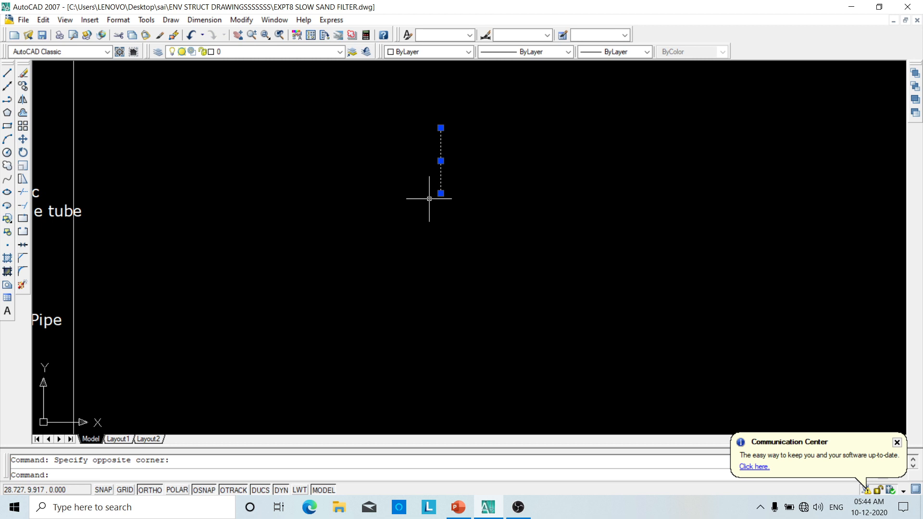
key("Delete")
- Draw a vertical line 3.3 long downward in the empty space as the outer face of the left wall
left_click(7, 73)
left_click(316, 127)
type("3.3")
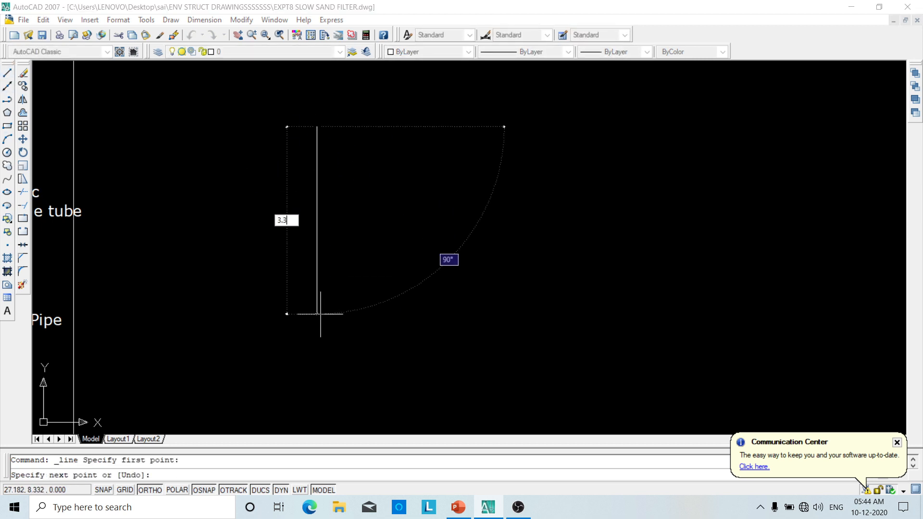
key("Return")
key("Escape")
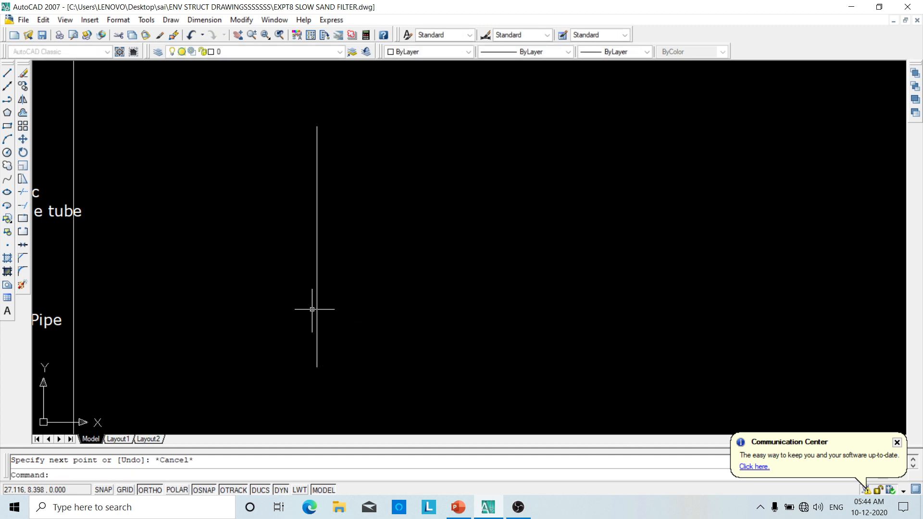
- Offset the vertical line 0.2 to the right to form the left wall's thickness
left_click(22, 113)
type(".2")
key("Return")
left_click(316, 294)
left_click(375, 284)
- Offset the left wall's inner line 0.9 to the right for the width of the first chamber
left_click(23, 114)
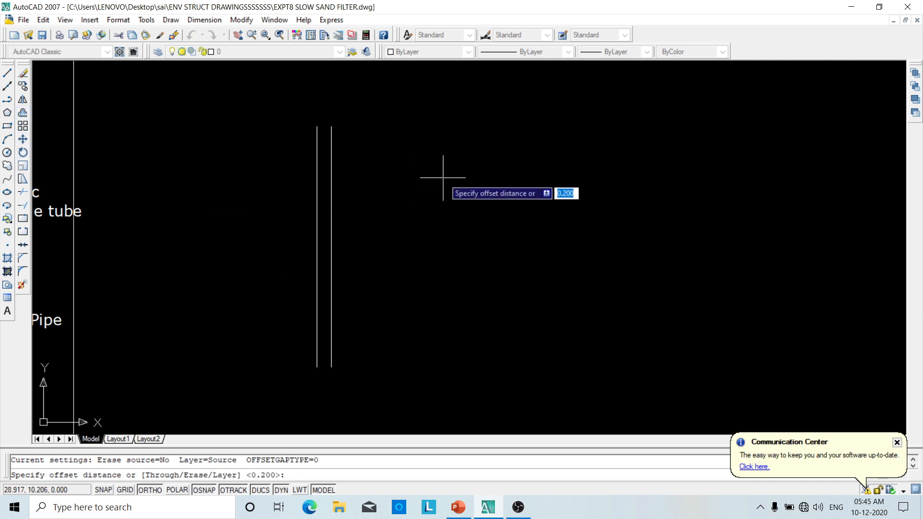
type(".9")
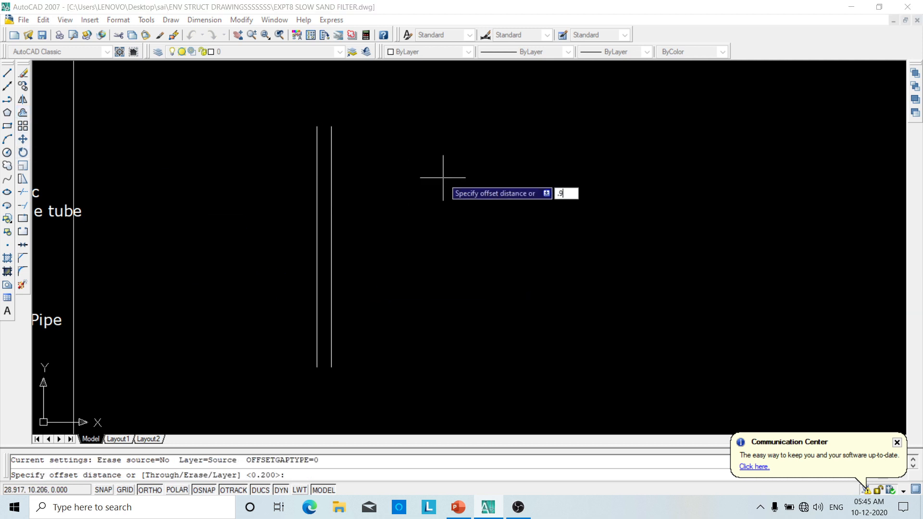
key("Return")
left_click(332, 333)
left_click(396, 341)
- Offset the newest vertical line 0.2 to the right to give the first partition wall its thickness
left_click(23, 115)
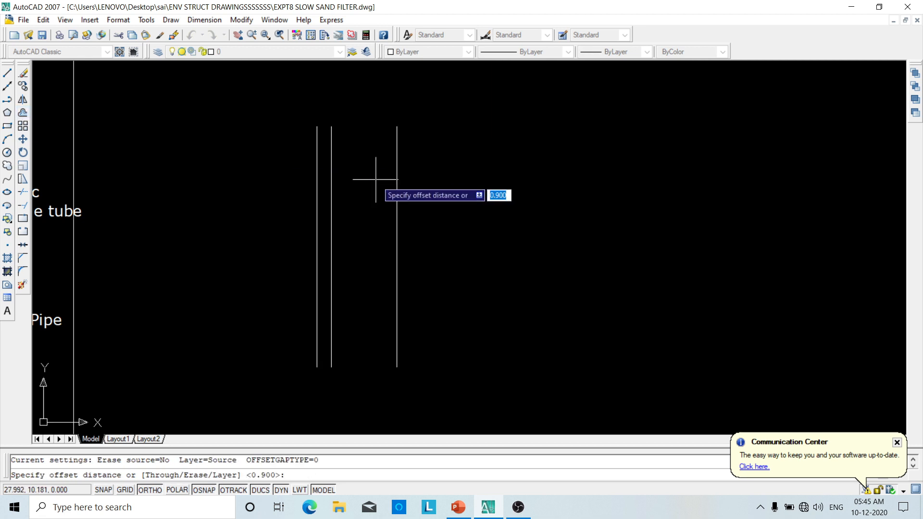
type(".2")
key("Return")
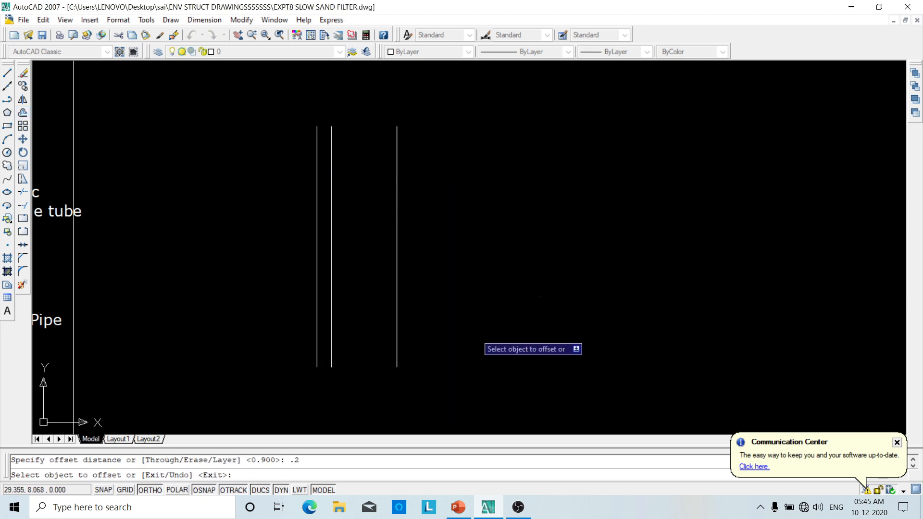
left_click(396, 323)
left_click(440, 334)
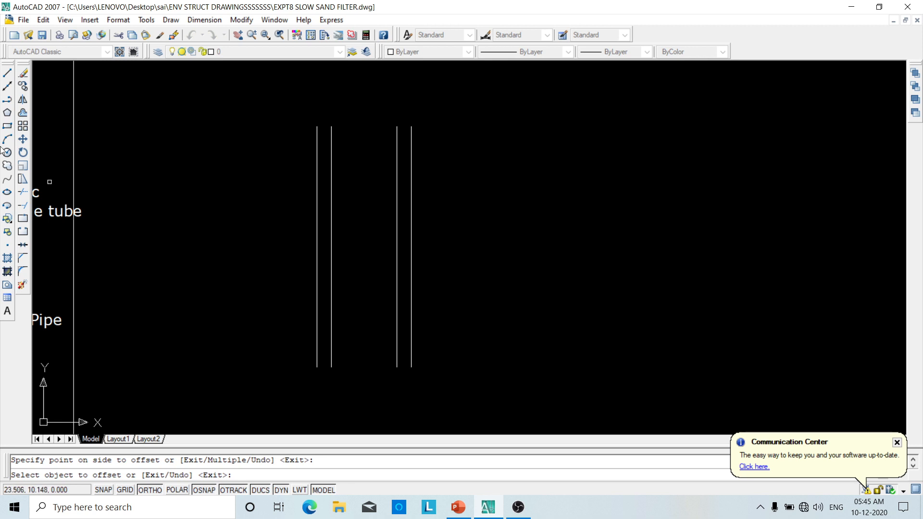
- Offset the first partition wall's right line 3 to the right for the filtration chamber's width
left_click(23, 115)
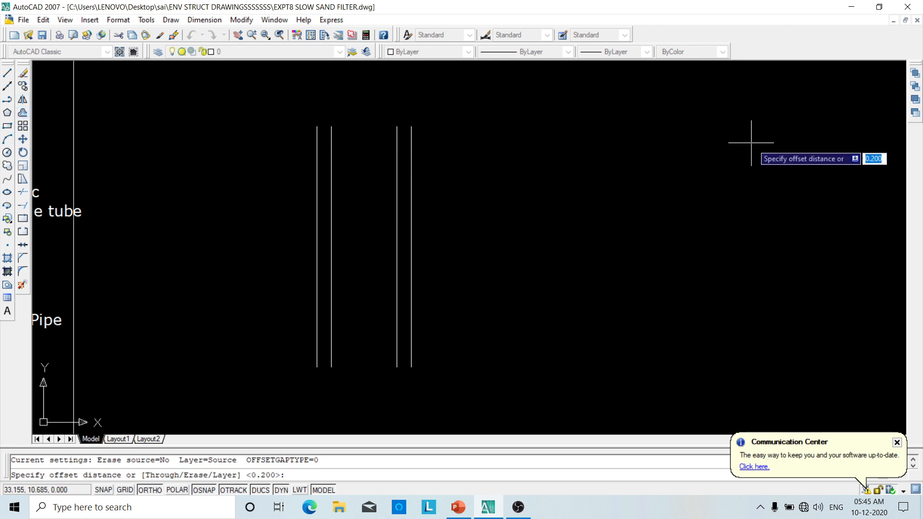
key("Return")
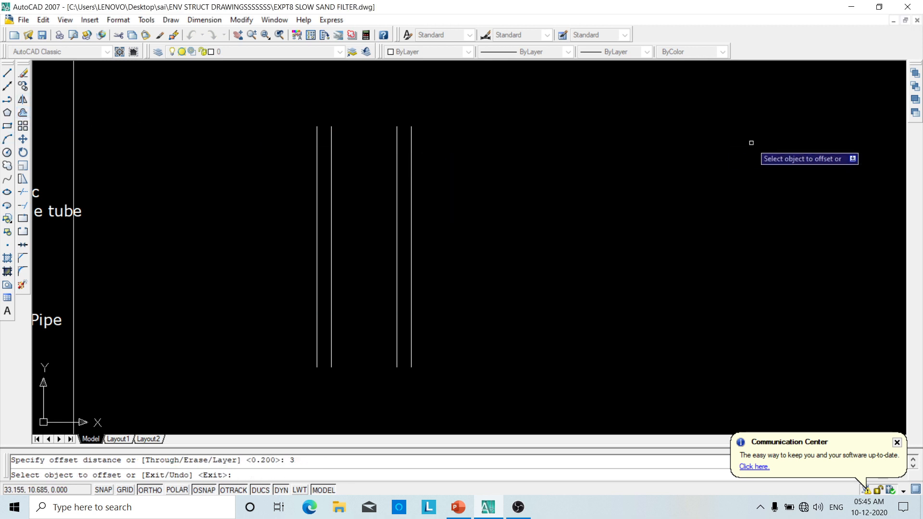
left_click(411, 285)
left_click(412, 285)
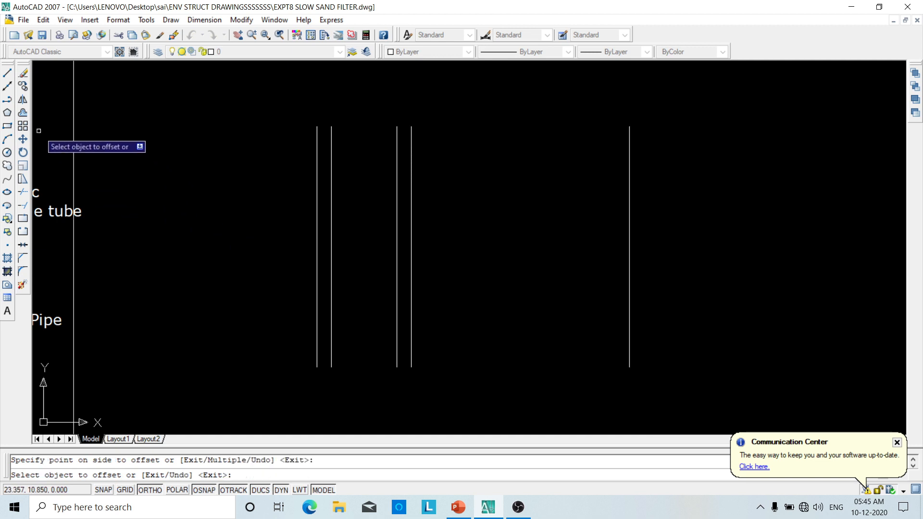
- Offset the filtration chamber's right-hand line 0.2 to the right to form the second partition wall
left_click(23, 114)
type(".2")
key("Return")
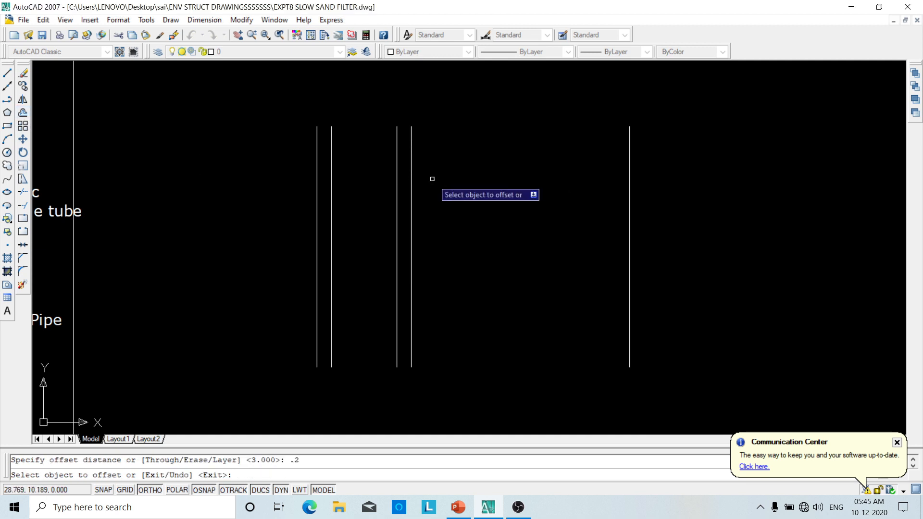
left_click(629, 338)
left_click(683, 340)
- Offset the second partition wall's right line 0.9 to the right for the outlet chamber's width
left_click(23, 112)
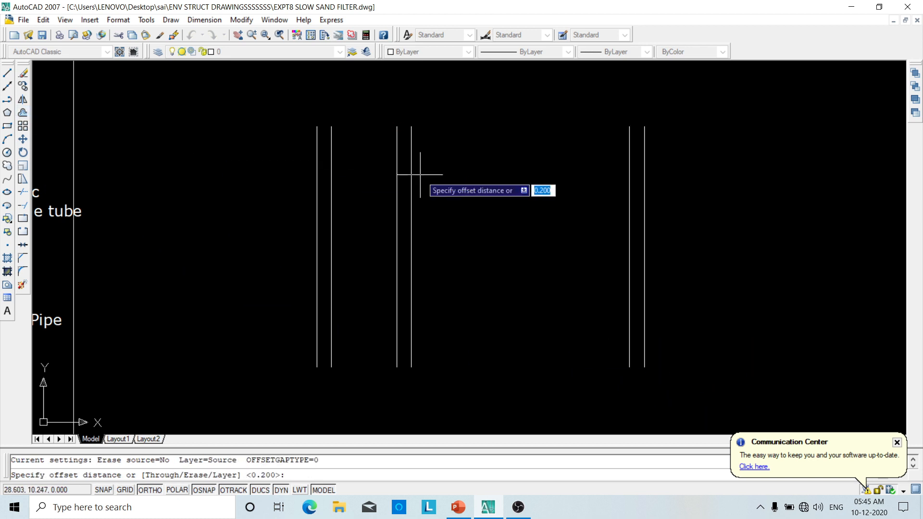
type(".")
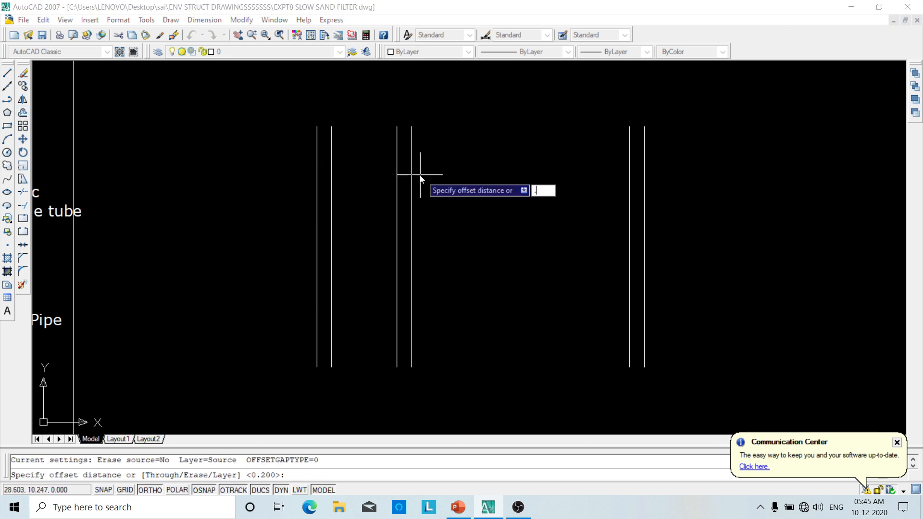
type("9")
key("Return")
left_click(644, 311)
left_click(682, 313)
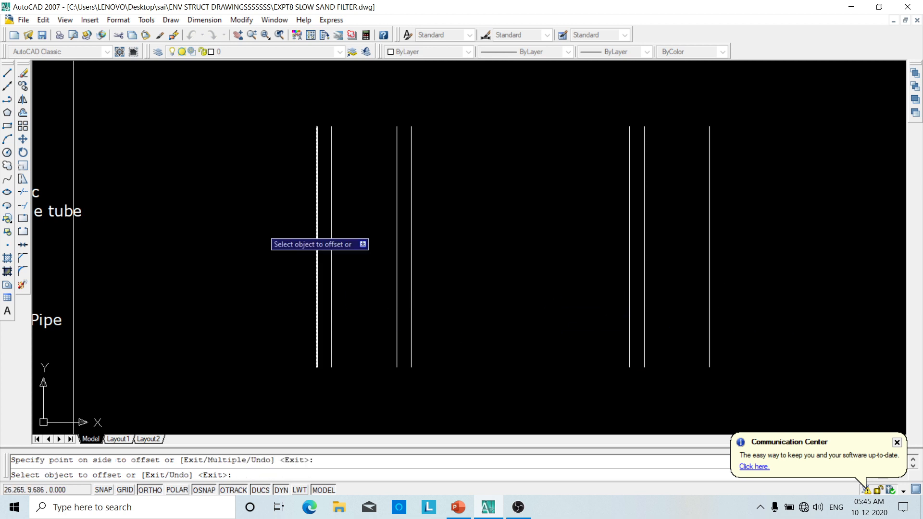
- Offset the outlet chamber's right-hand line 0.2 to the right to complete the outer right wall
left_click(22, 114)
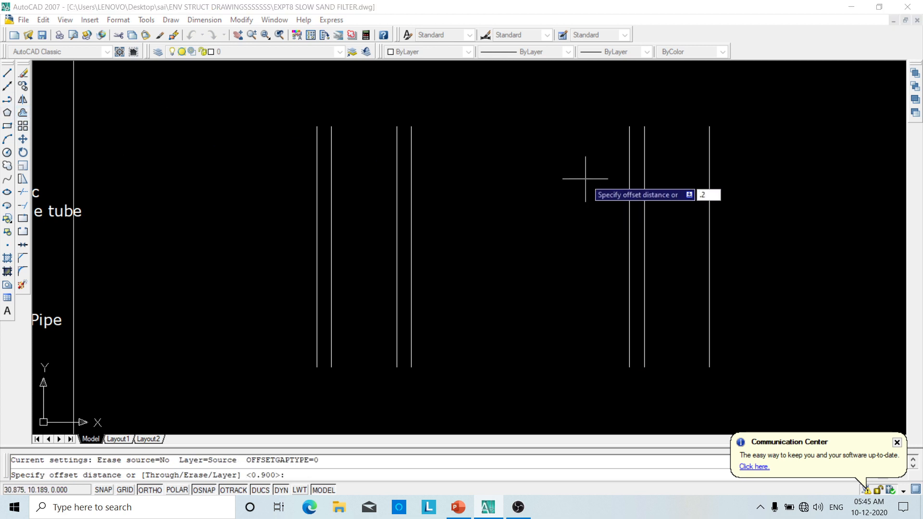
type(".2")
key("Return")
left_click(709, 316)
left_click(752, 324)
- Draw a horizontal base line joining the lower ends of the leftmost and rightmost wall lines
middle_click_drag(754, 323, 644, 212)
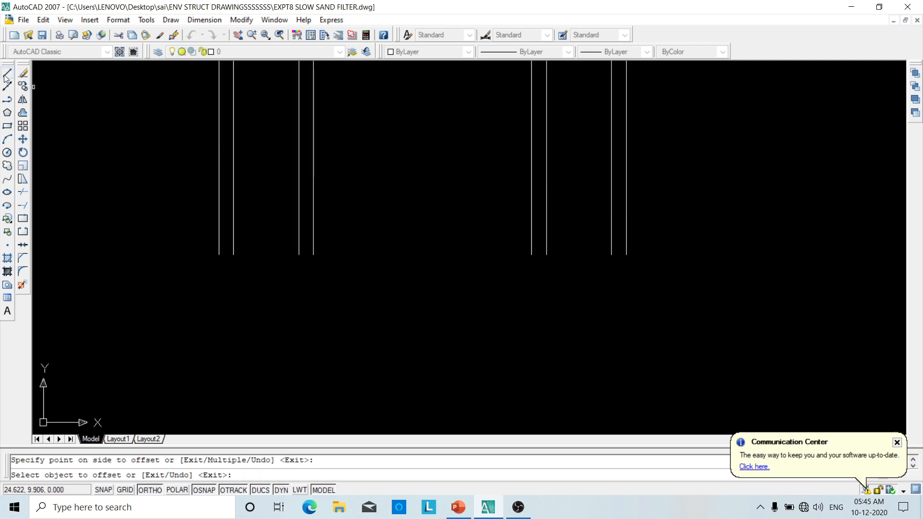
middle_click_drag(215, 192, 304, 293)
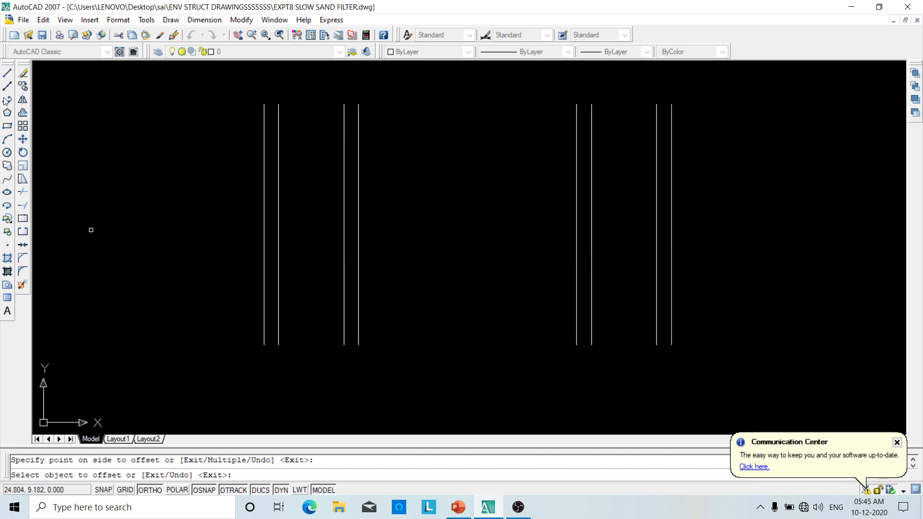
left_click(7, 73)
left_click(264, 344)
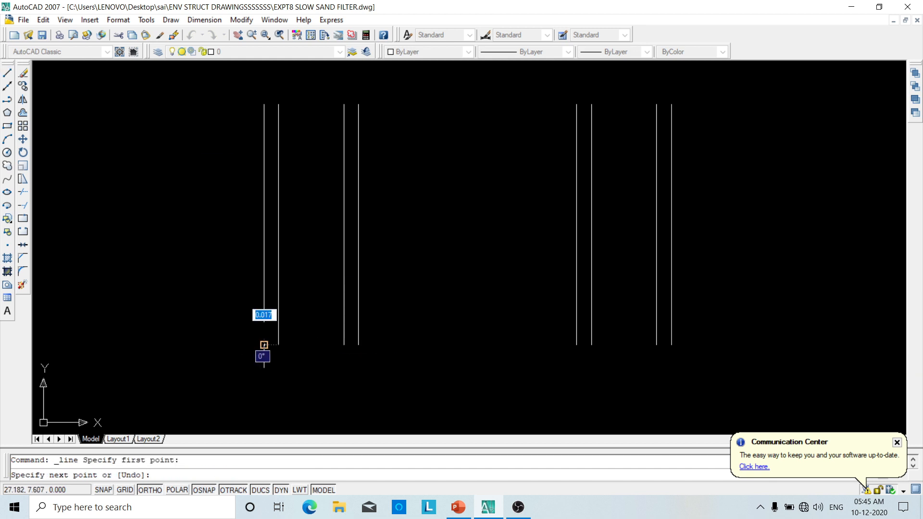
left_click(672, 344)
right_click(673, 347)
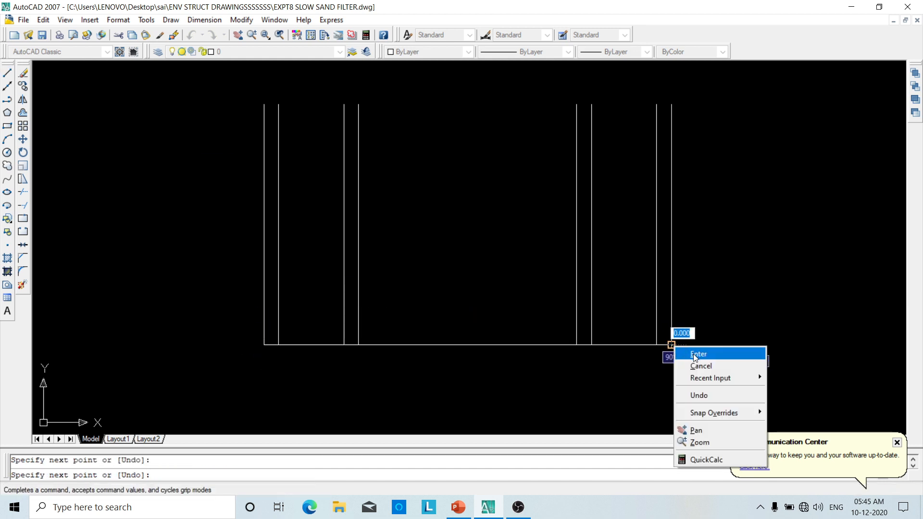
left_click(698, 354)
- Draw the base slab outline from the lower-left wall corner: 0.3 left, 0.3 down, and a long bottom edge rightward past the outer wall
middle_click_drag(695, 292, 687, 235)
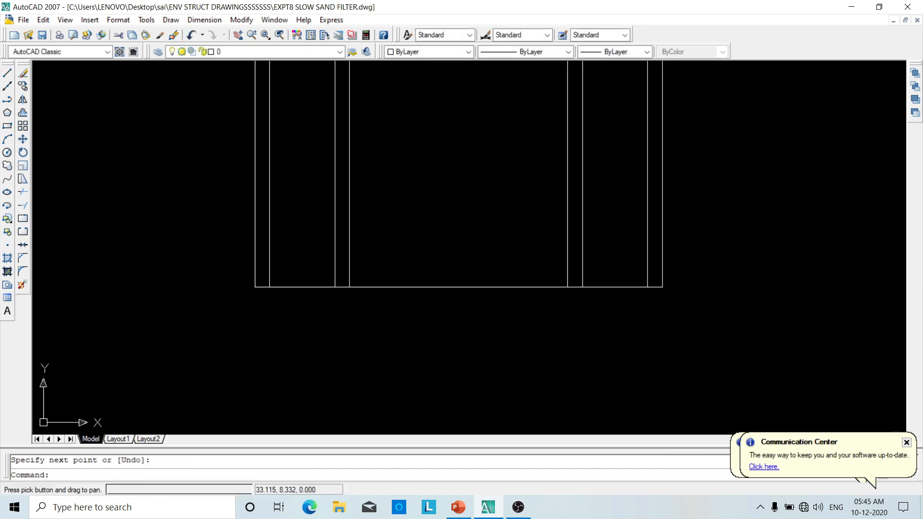
left_click(7, 73)
left_click(255, 287)
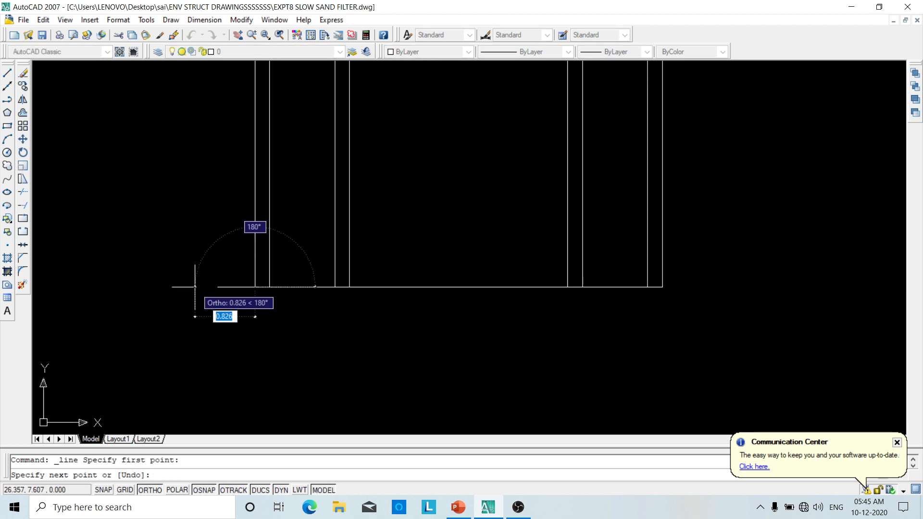
type(".3")
key("Return")
type(".")
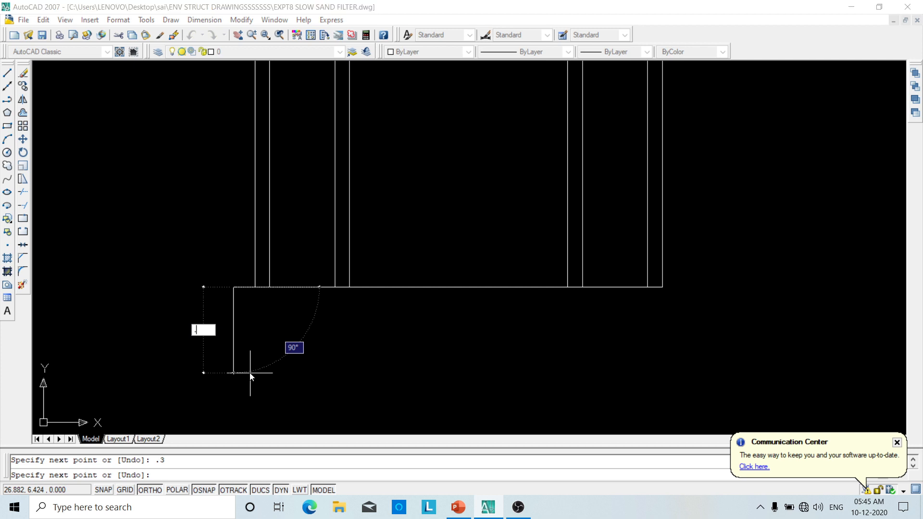
type("3")
key("Return")
right_click(776, 327)
left_click(793, 334)
- Draw the base slab's right end from the outer right wall's lower corner: 0.3 right, then 0.3 down
right_click(731, 260)
left_click(758, 269)
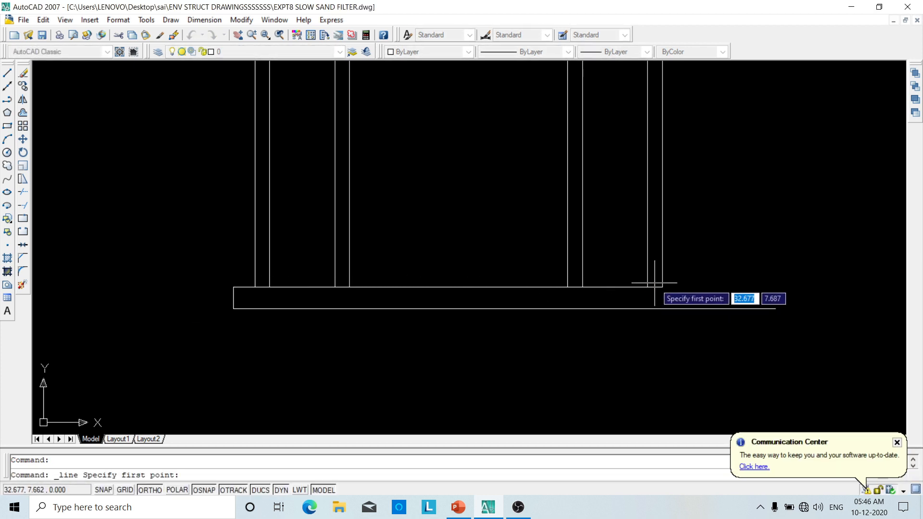
left_click(662, 287)
type(".3")
key("Return")
type(".3")
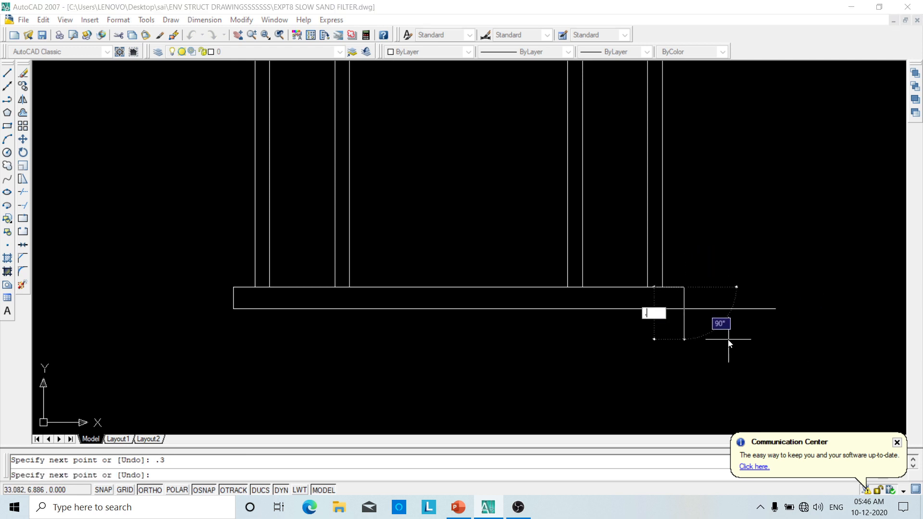
key("Return")
key("Escape")
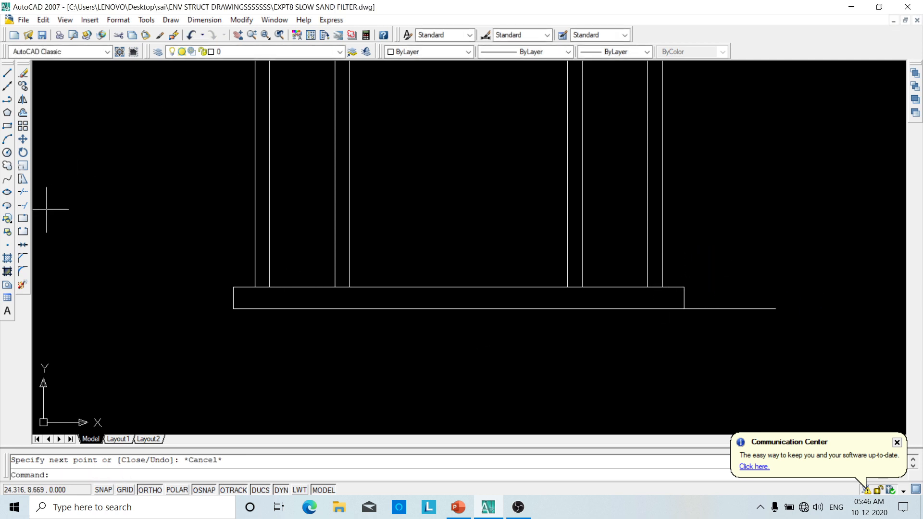
- Trim the slab's bottom edge where it overshoots the slab's right end
left_click(23, 193)
key("Return")
scroll(720, 292, "down", 3)
mouse_move(720, 292)
middle_mouse_down()
mouse_move(539, 340)
mouse_move(530, 322)
mouse_move(333, 261)
mouse_move(340, 301)
mouse_move(372, 297)
middle_mouse_up()
scroll(536, 327, "up", 4)
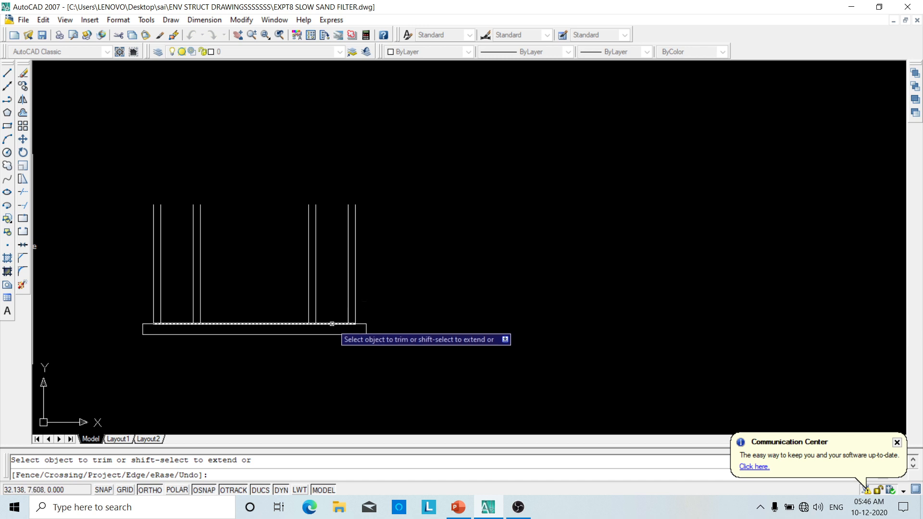
key("Escape")
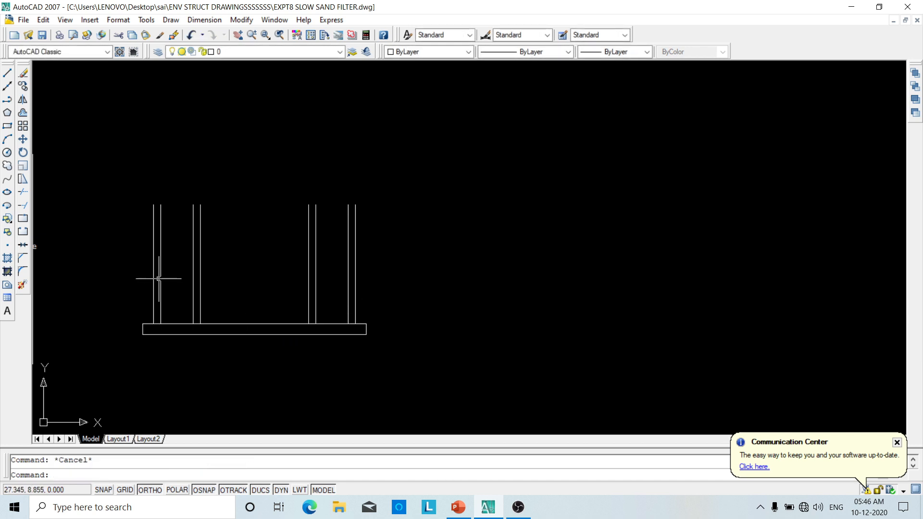
- Offset the horizontal base line under the walls 0.3 upward
scroll(164, 274, "up", 1)
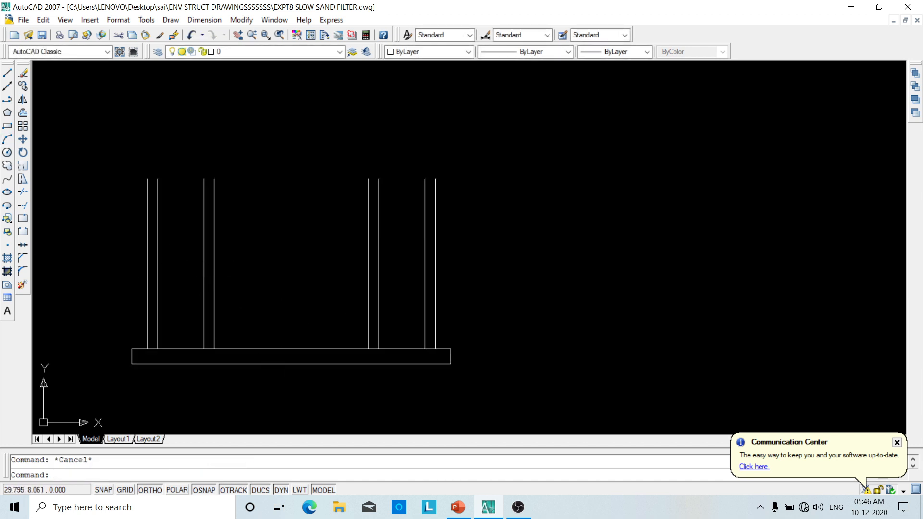
left_click(22, 113)
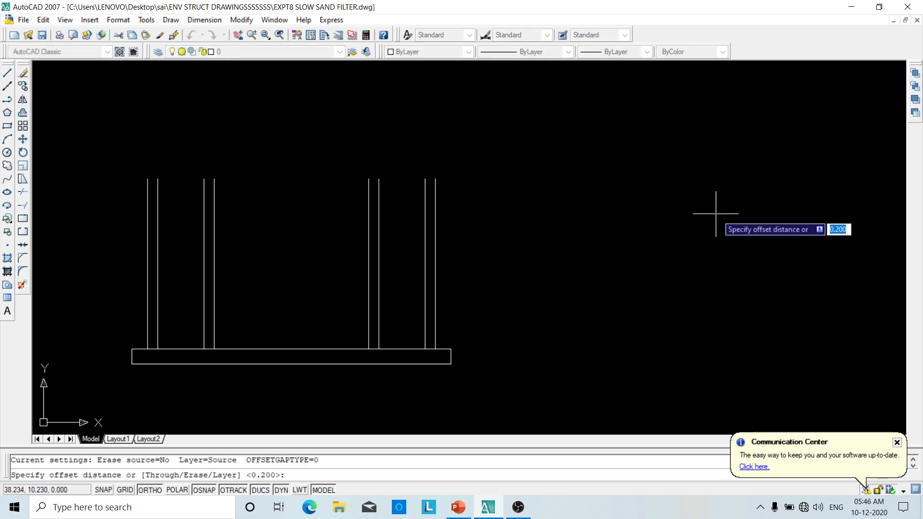
type(".3")
key("Return")
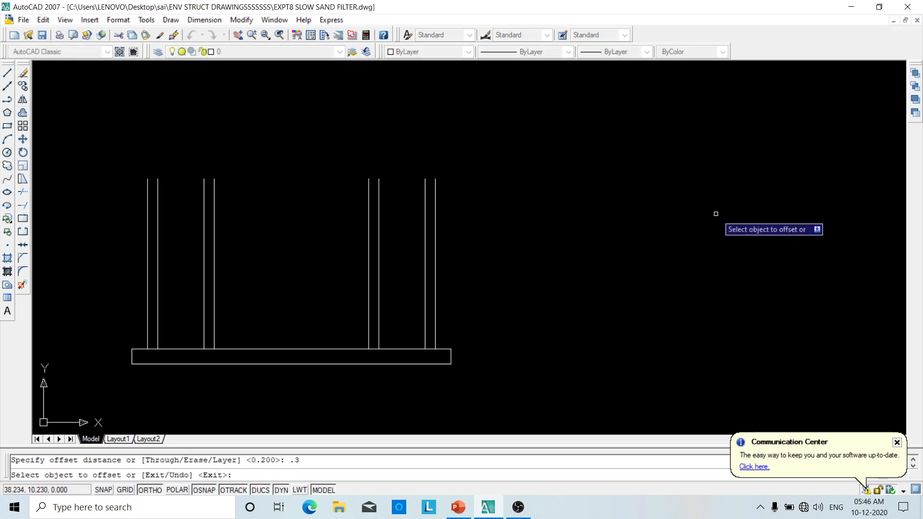
left_click(311, 350)
left_click(293, 339)
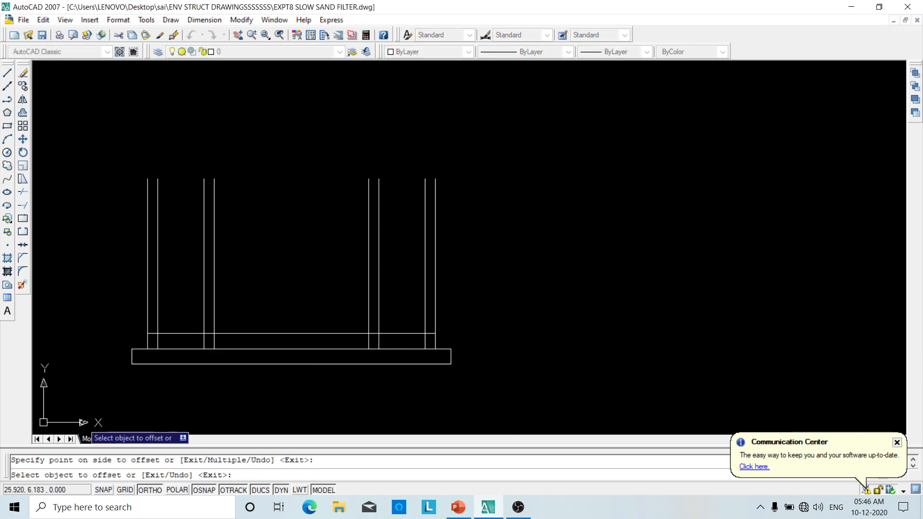
- Trim the raised line out of the left wall and inlet chamber, and cut the second partition wall's lines below it
left_click(23, 194)
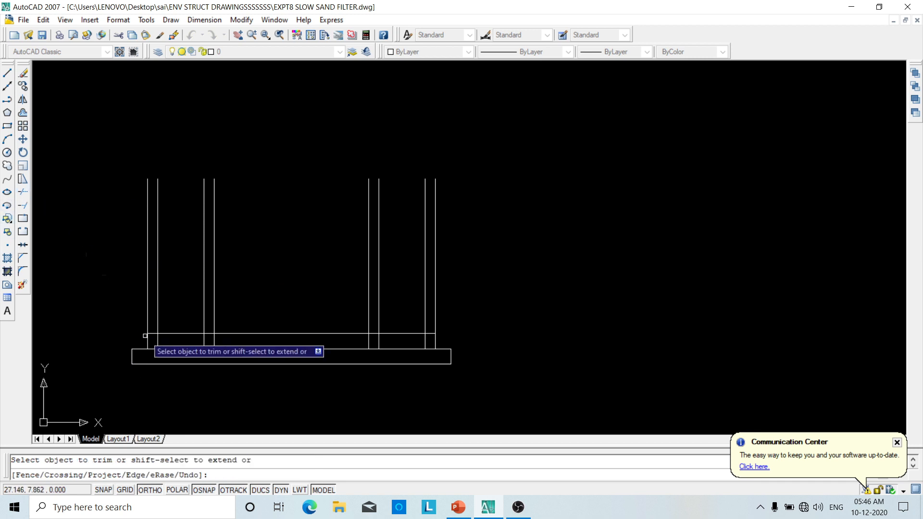
scroll(151, 344, "up", 3)
left_click(150, 327)
left_click(201, 340)
left_click(623, 348)
left_click(548, 347)
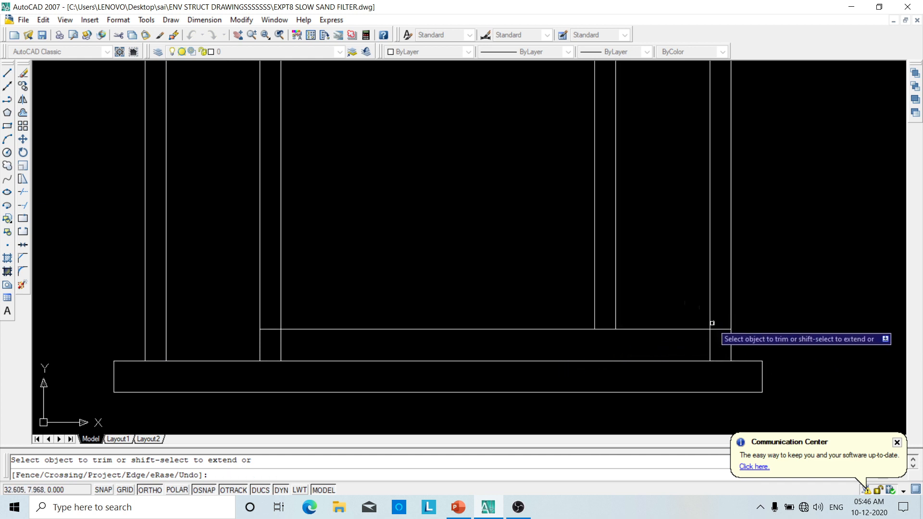
- Trim the raised line beyond the second partition wall on the right and across the first partition wall
scroll(572, 353, "down", 2)
middle_click_drag(568, 350, 506, 321)
scroll(377, 319, "up", 3)
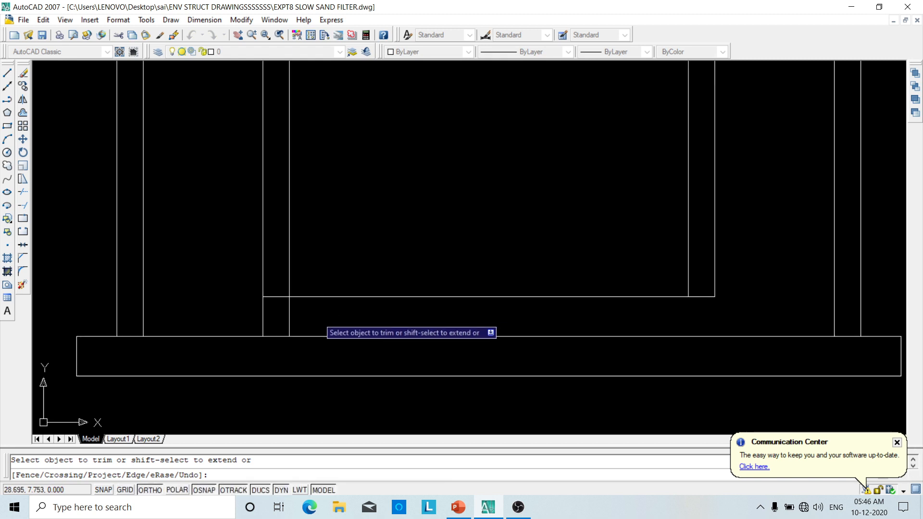
left_click(280, 291)
left_click(278, 306)
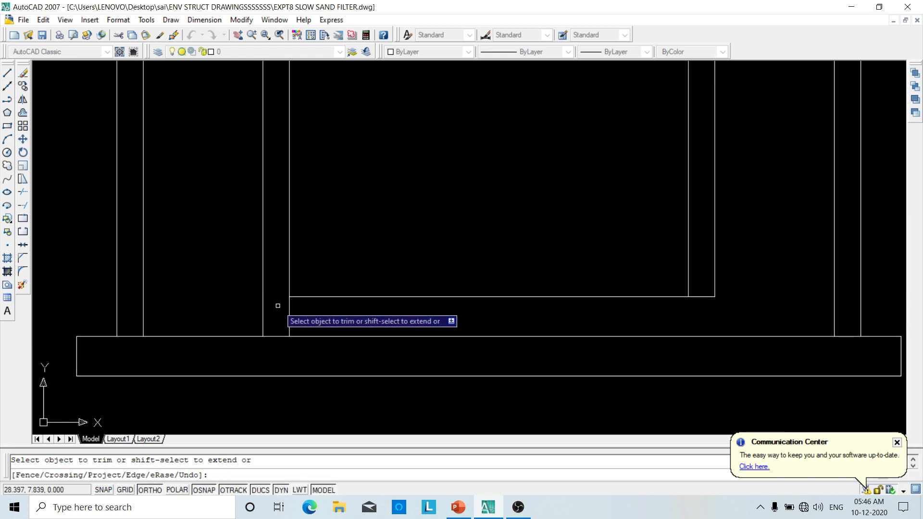
- Offset the filter chamber's floor line 0.6 upward for the top of the gravel layer
left_click(22, 113)
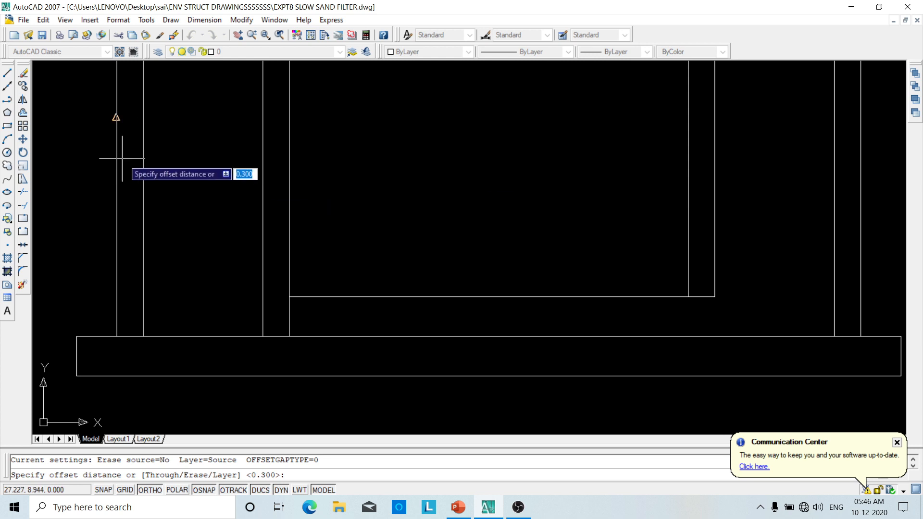
type(".6")
key("Return")
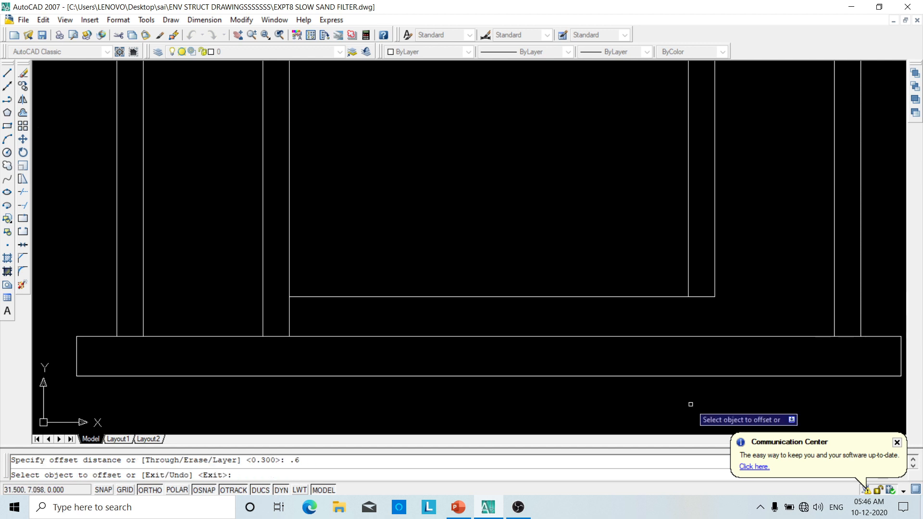
left_click(458, 297)
left_click(469, 235)
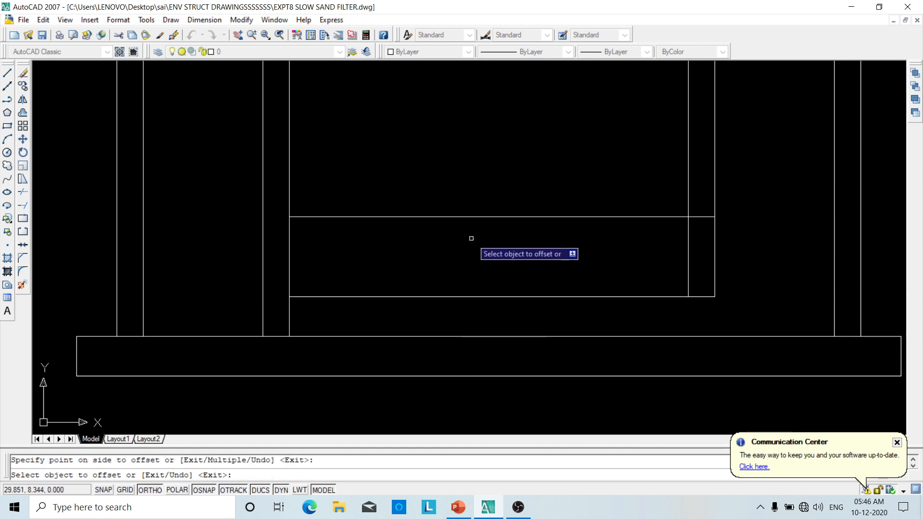
key("Escape")
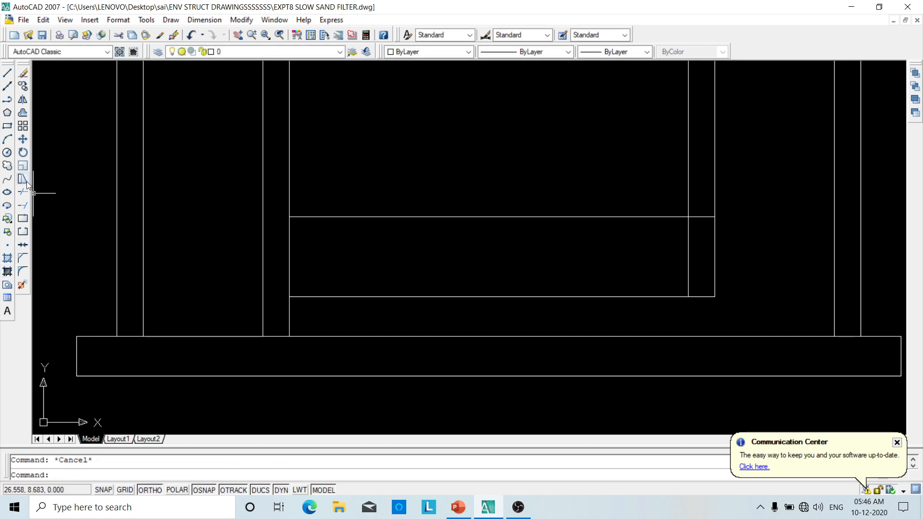
- Trim the gravel layer's top line where it crosses the second partition wall
left_click(22, 192)
key("Return")
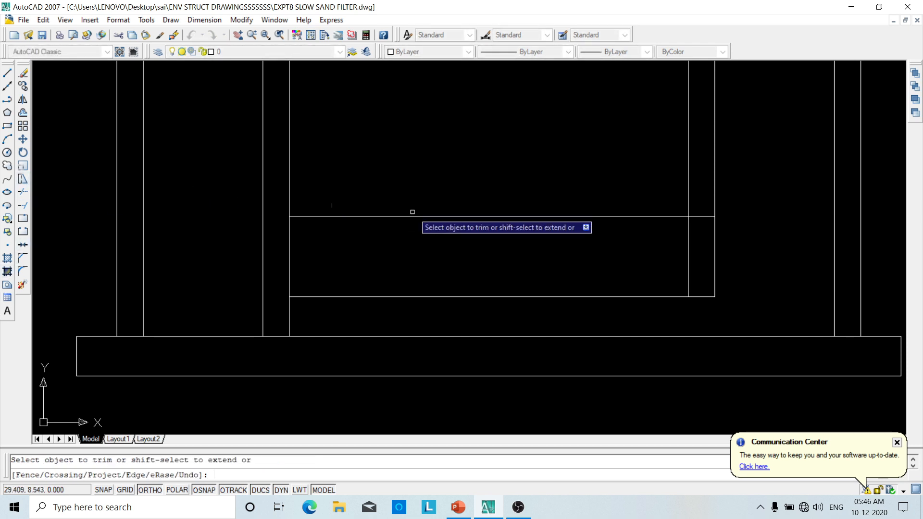
left_click(705, 211)
left_click(702, 226)
middle_click_drag(585, 254, 539, 371)
key("Escape")
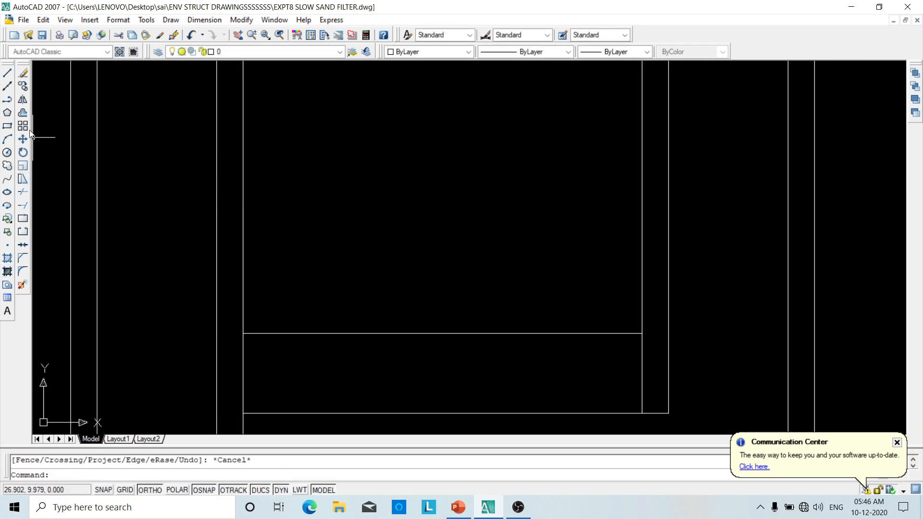
- Offset the gravel layer's top line 1 upward for the top of the sand layer
left_click(23, 113)
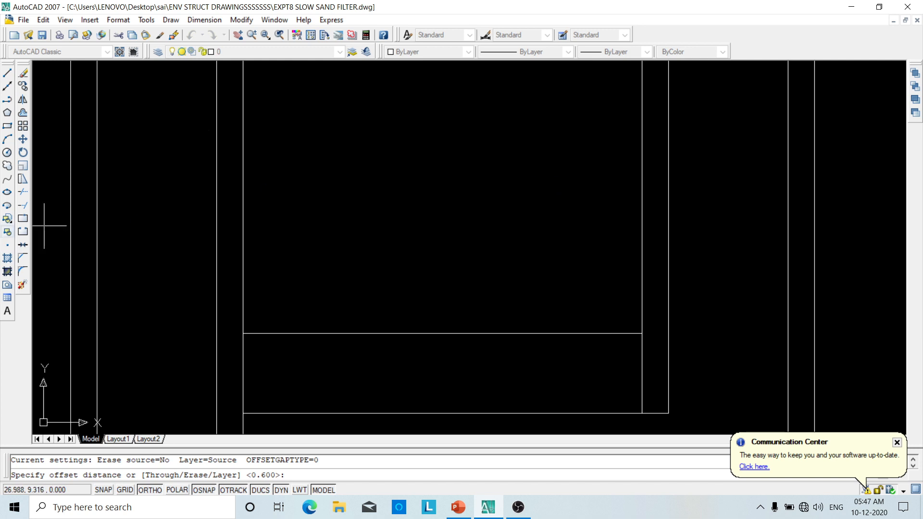
type("1")
key("Return")
left_click(475, 333)
left_click(481, 255)
middle_click_drag(493, 307, 495, 391)
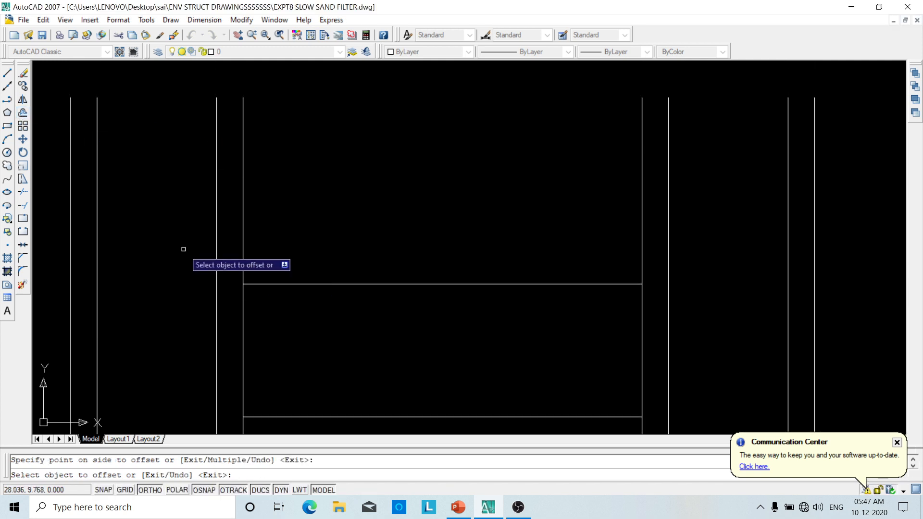
key("Escape")
- Offset the sand layer's top line 1 upward for the water level
left_click(23, 114)
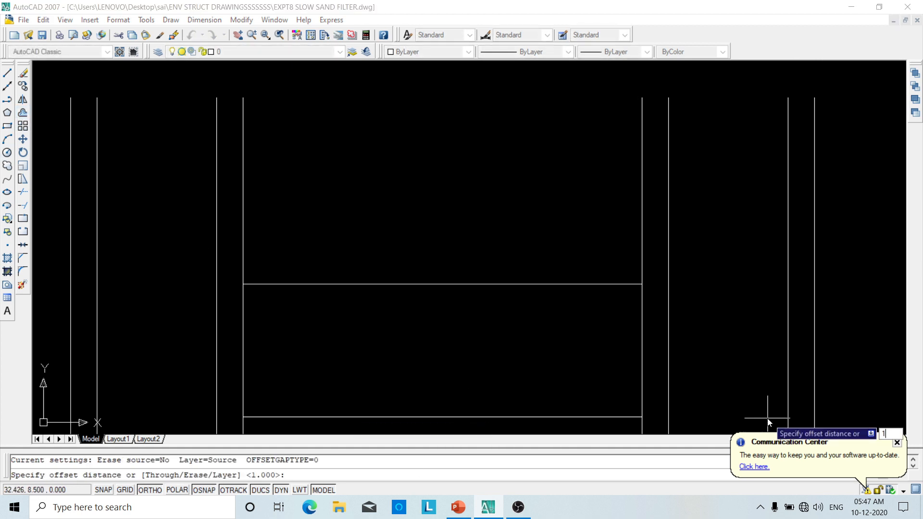
type("1")
key("Return")
left_click(568, 284)
left_click(576, 193)
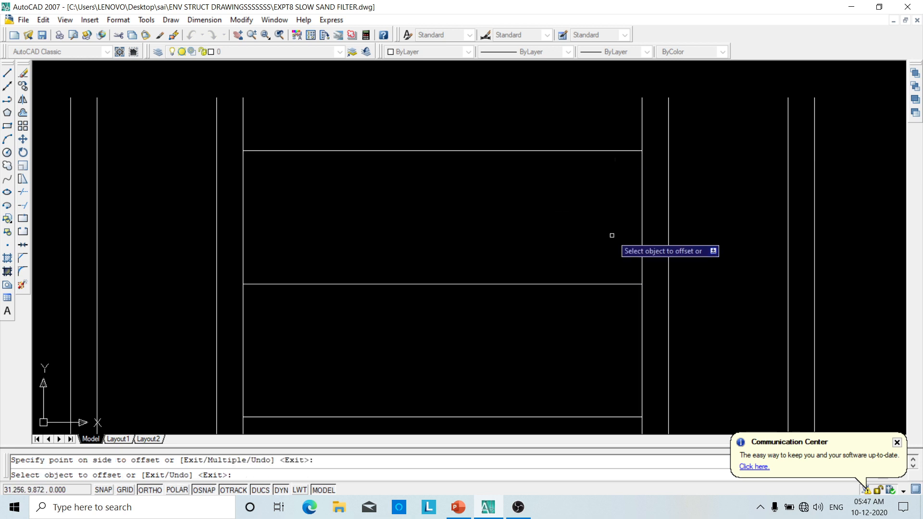
- Offset the water-level line 0.4 upward to form the top line of the filter chamber
left_click(23, 114)
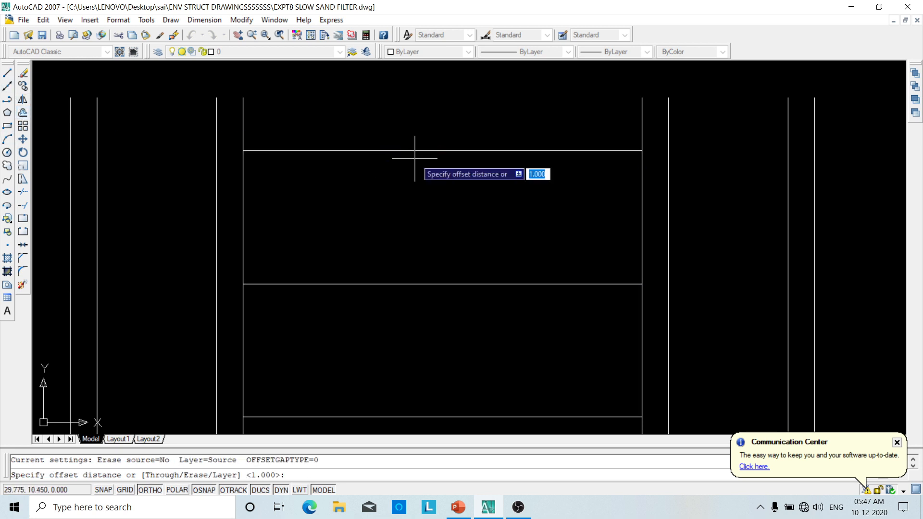
type(".4")
key("Return")
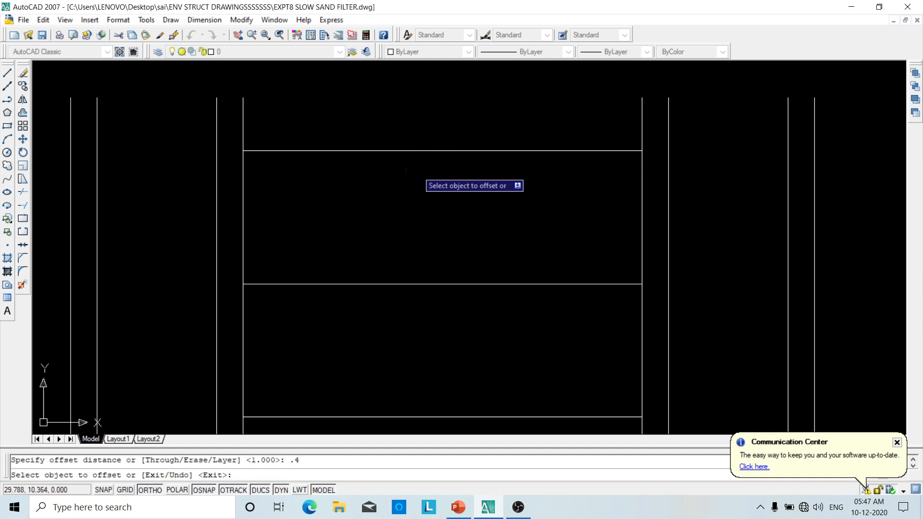
left_click(427, 150)
left_click(434, 130)
middle_click_drag(456, 180, 449, 252)
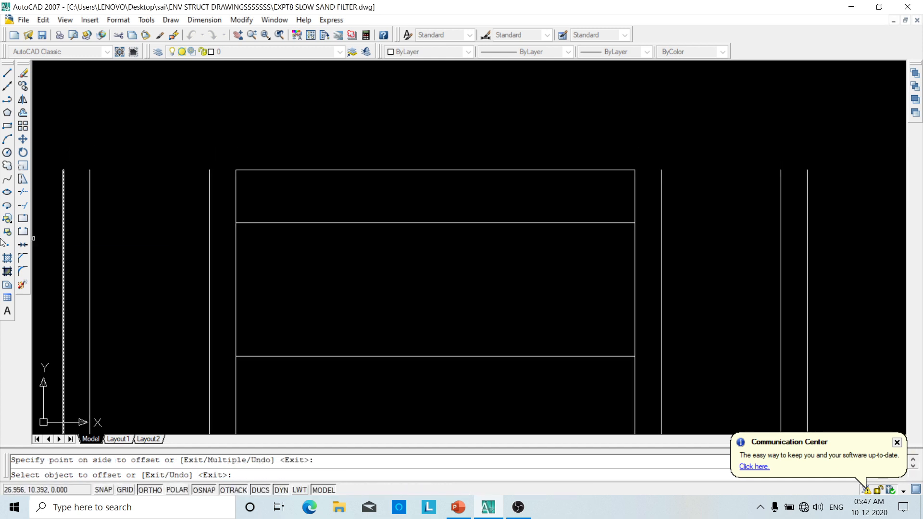
- Join the top line to the left wall's outer line with a zero-distance chamfer
scroll(31, 232, "down", 5)
middle_click_drag(125, 272, 232, 272)
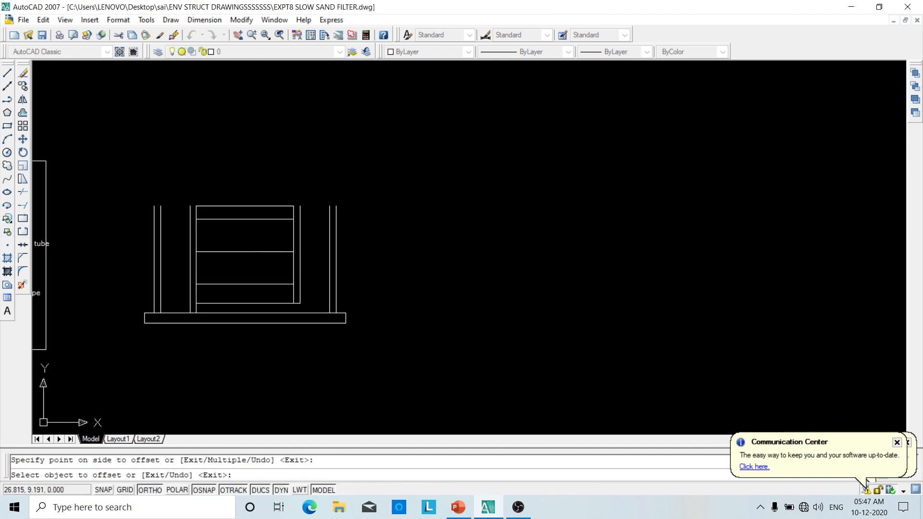
middle_click_drag(95, 219, 251, 221)
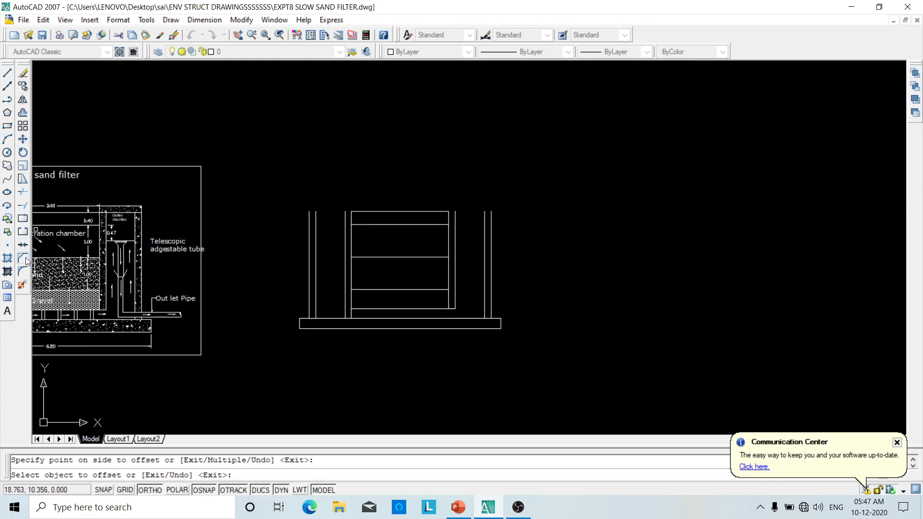
left_click(22, 258)
scroll(356, 220, "up", 2)
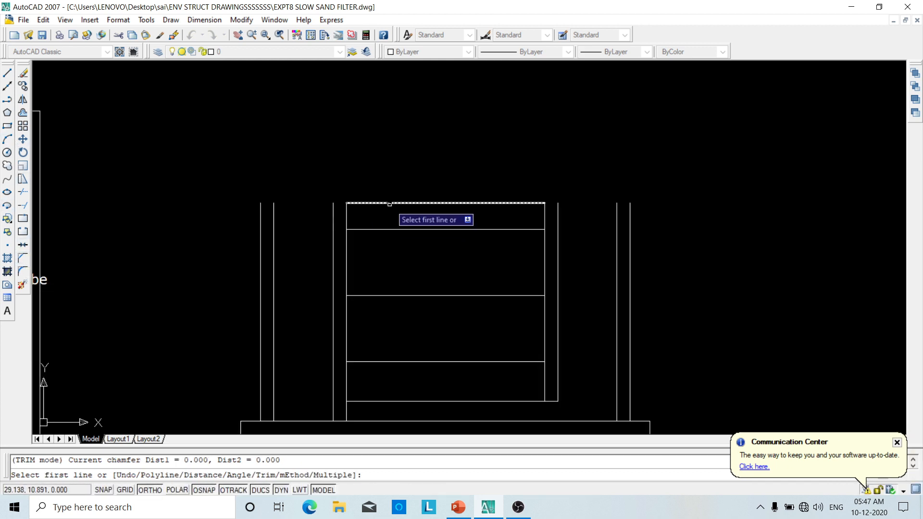
left_click(390, 204)
left_click(260, 222)
- Join the top line to the right wall's outer line with a zero-distance chamfer
right_click(202, 166)
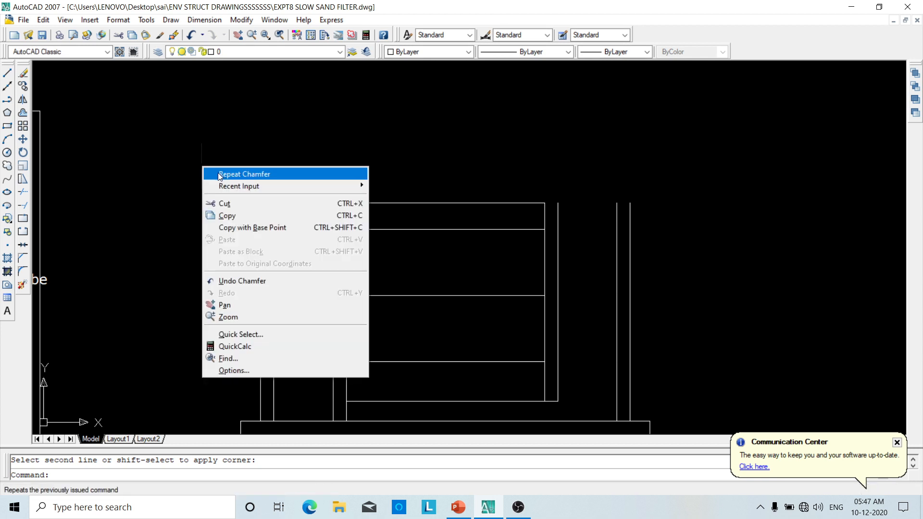
left_click(218, 172)
left_click(476, 204)
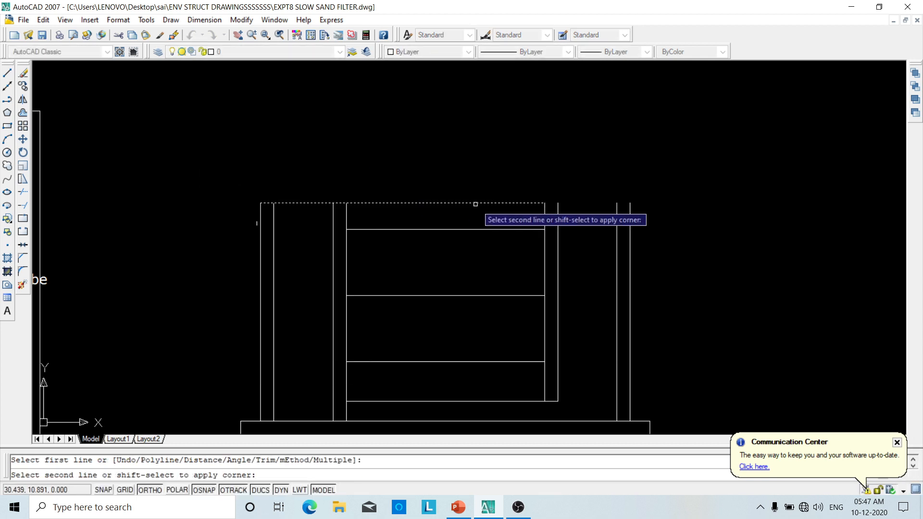
left_click(629, 240)
mouse_move(577, 248)
middle_mouse_down()
mouse_move(497, 219)
mouse_move(481, 171)
middle_mouse_up()
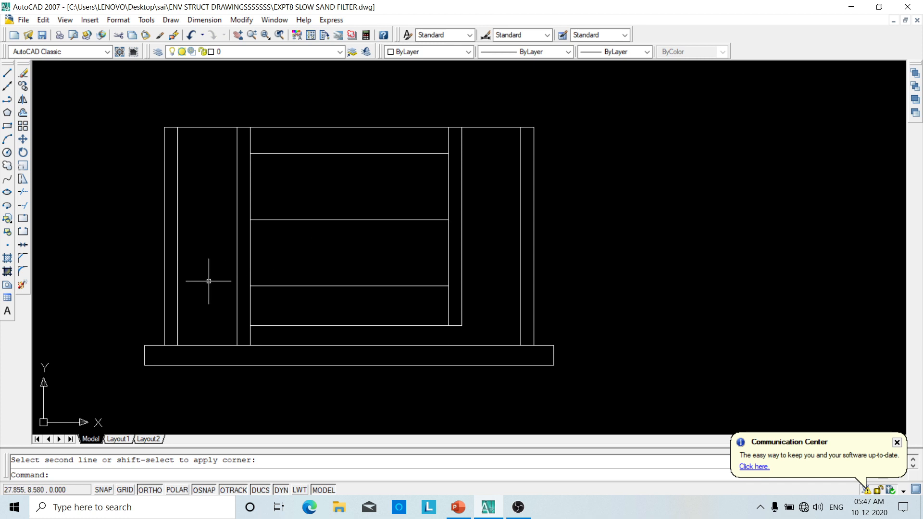
- Extend the water-level line leftward across the first partition wall
left_click(21, 206)
key("Return")
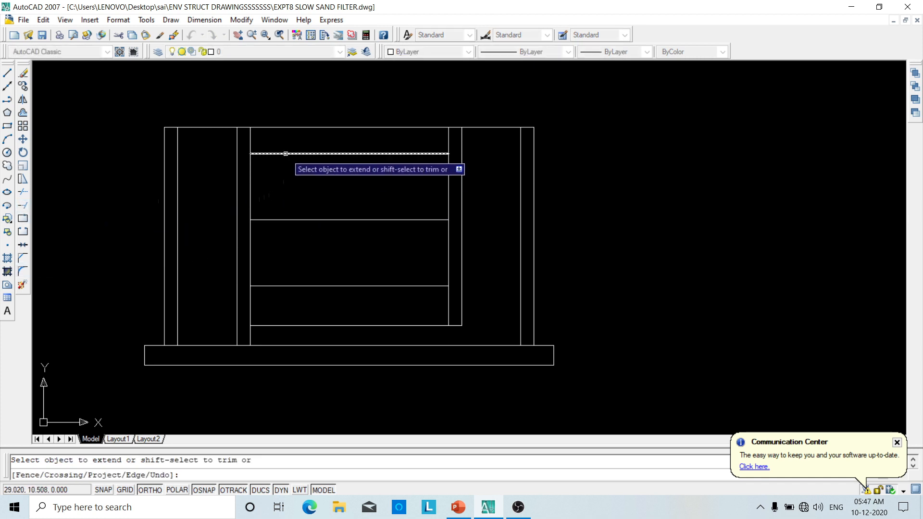
key("Escape")
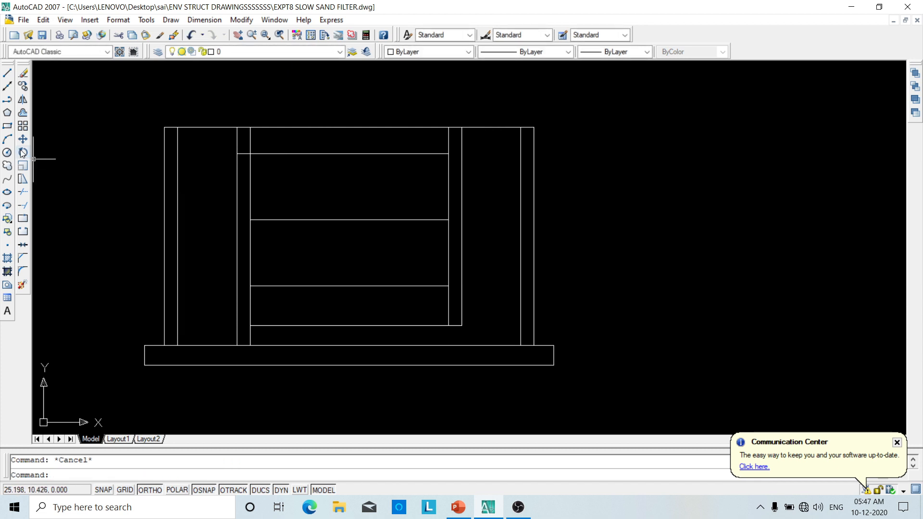
left_click(22, 114)
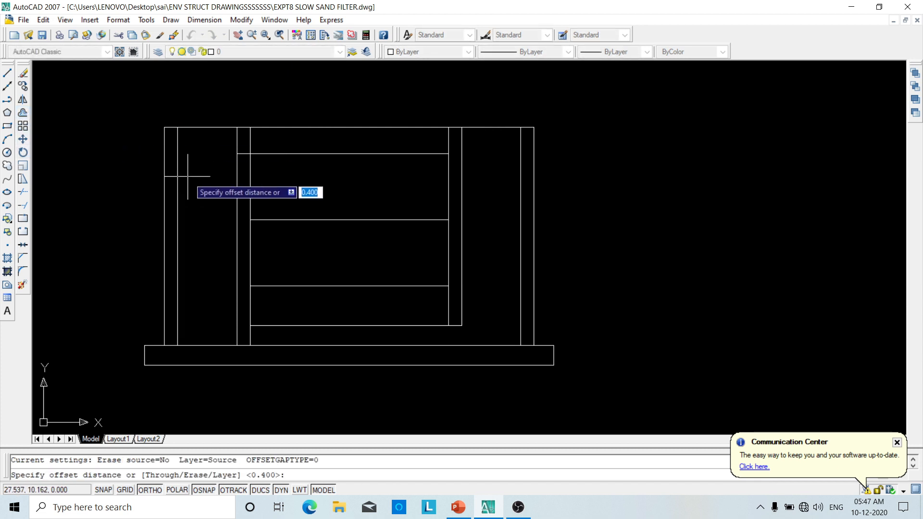
key("Return")
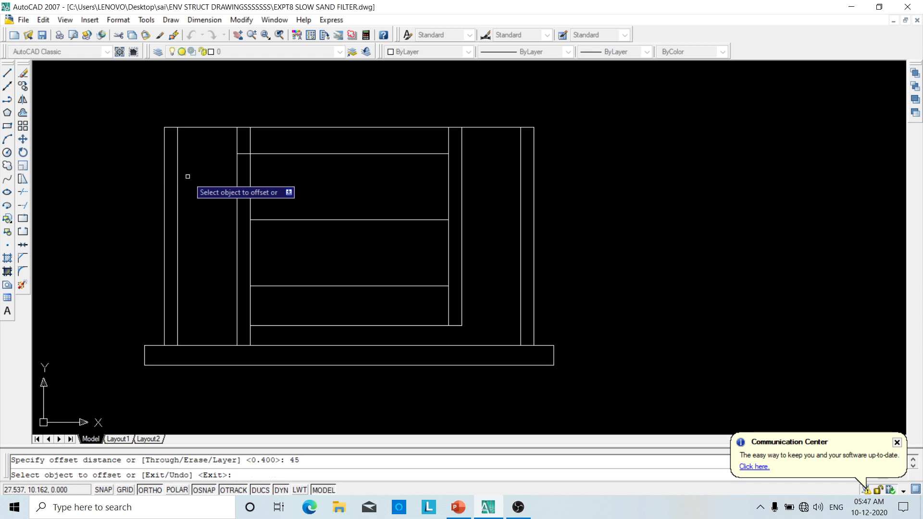
left_click(279, 155)
left_click(279, 167)
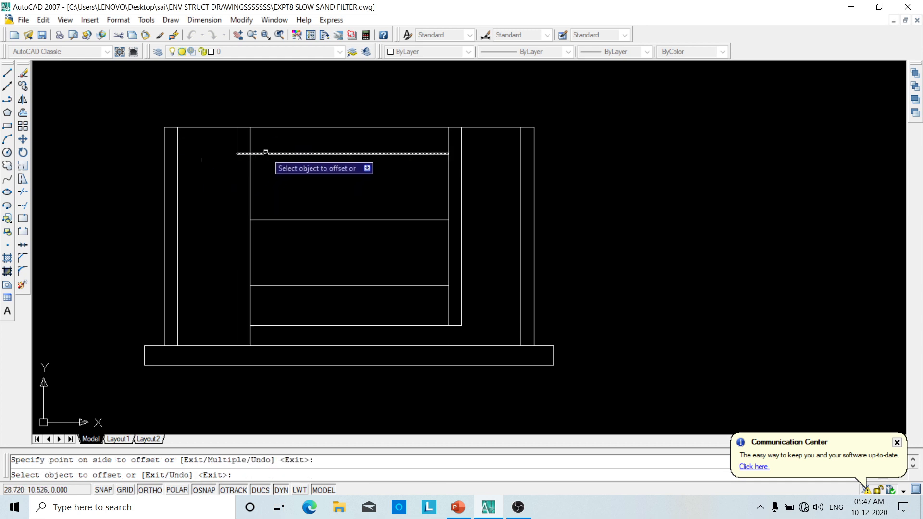
left_click(266, 153)
left_click(292, 193)
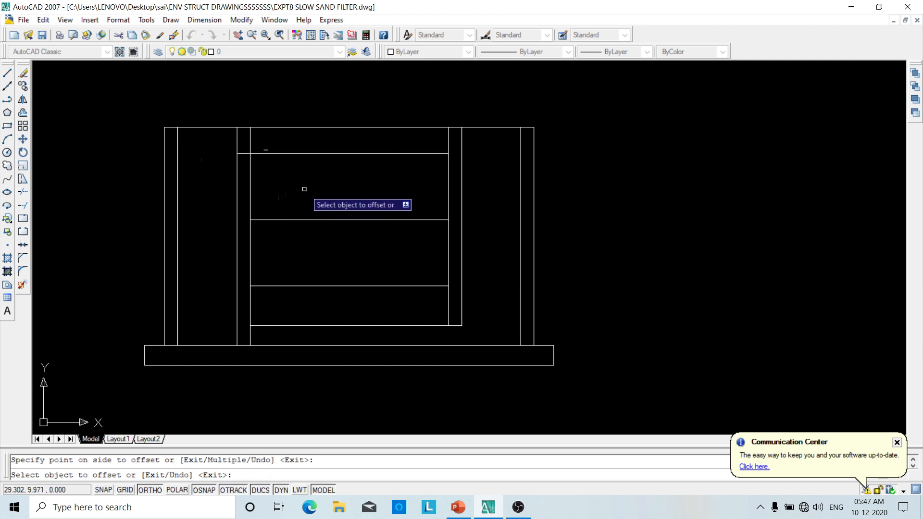
key("Escape")
- Offset the water-level line 0.45 downward to mark the lower edge of the inlet opening
left_click(27, 115)
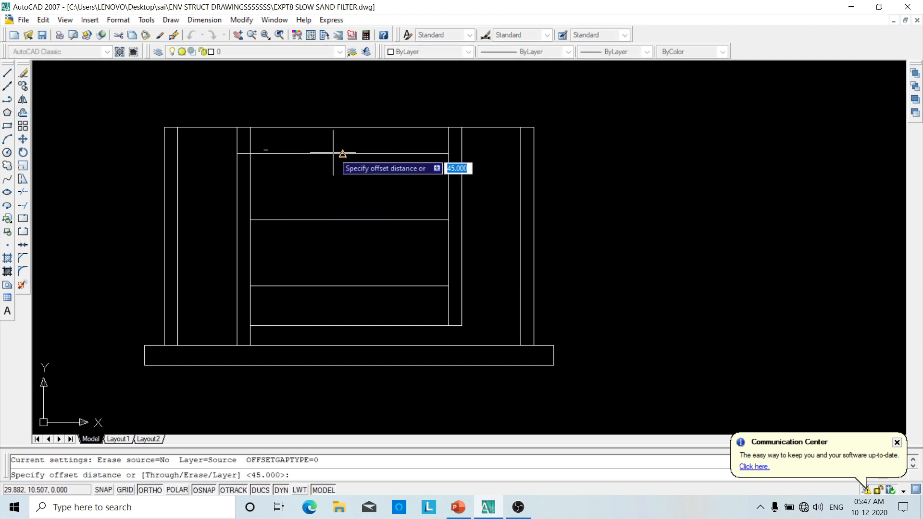
type(".45")
key("Return")
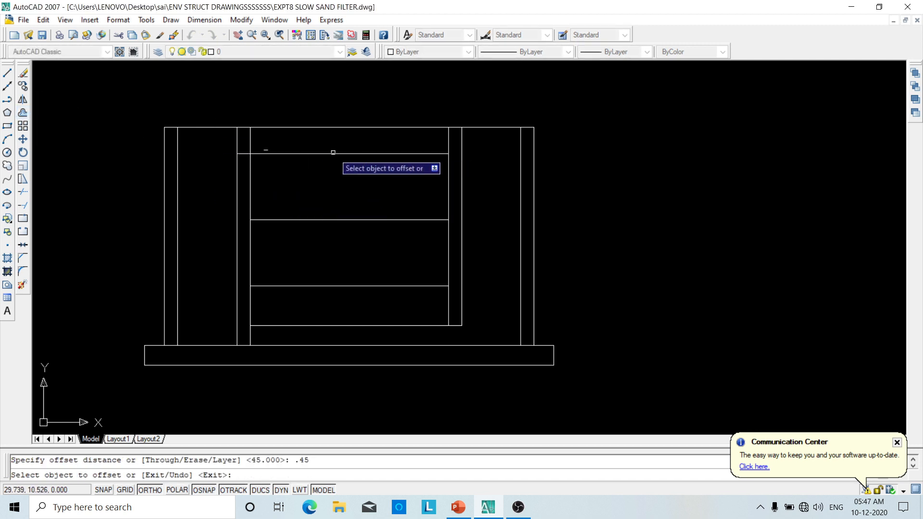
left_click(330, 154)
left_click(329, 180)
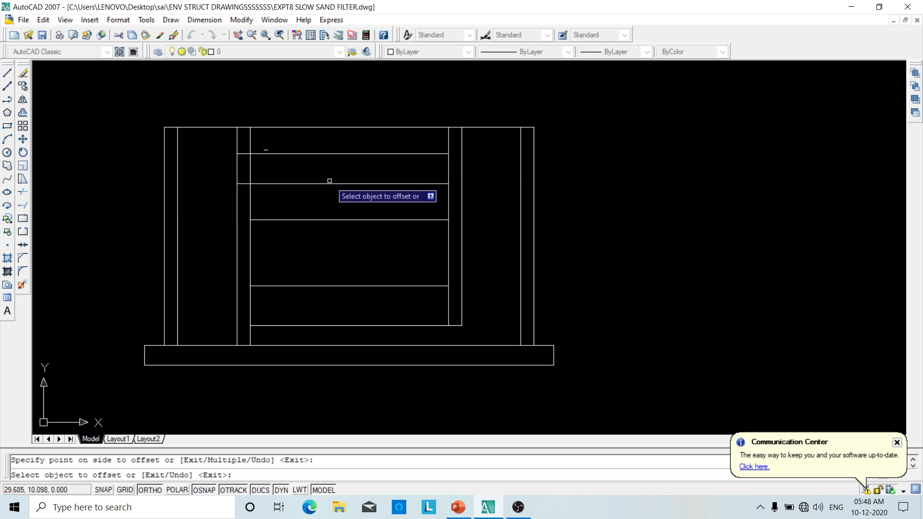
right_click(84, 200)
left_click(109, 210)
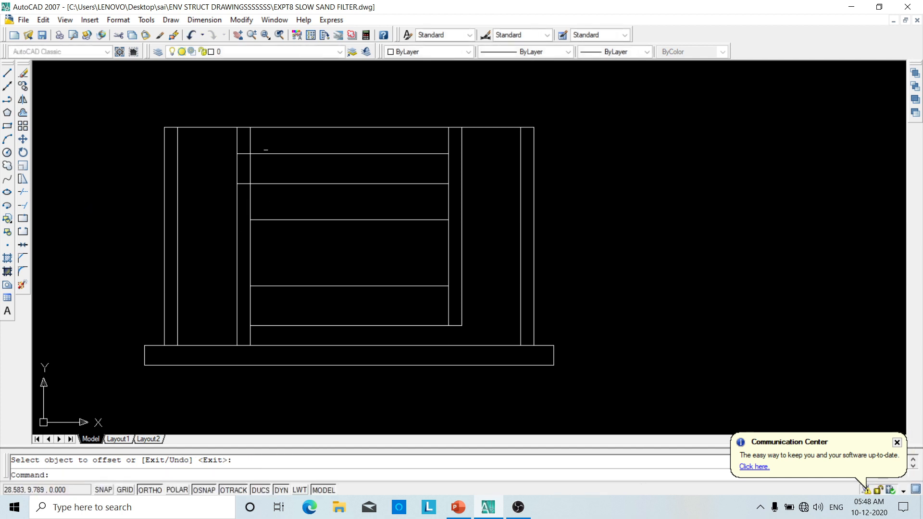
- Trim the first partition wall between the water-level line and the new offset line, removing that line's part inside the filter chamber
left_click(23, 191)
right_click(207, 199)
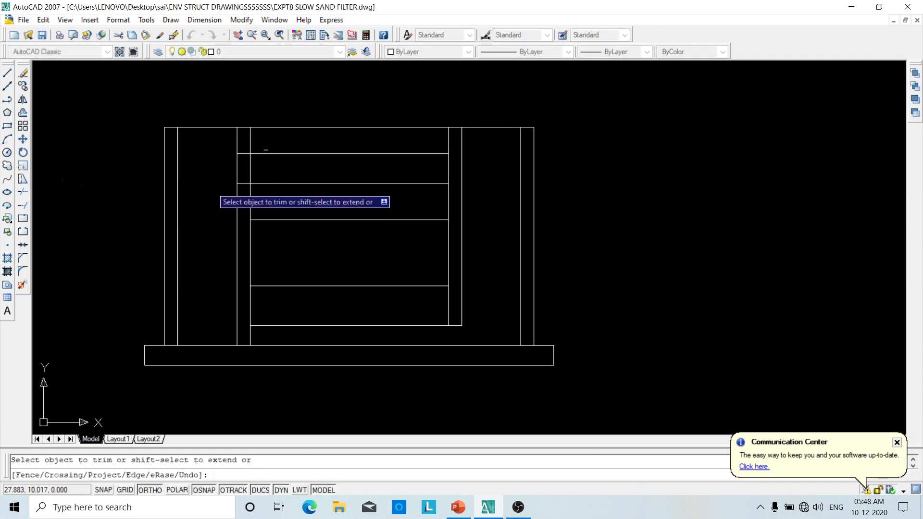
left_click(278, 173)
left_click(207, 173)
- Offset the top line of the structure 0.2 upward
scroll(317, 186, "down", 4)
scroll(295, 196, "up", 5)
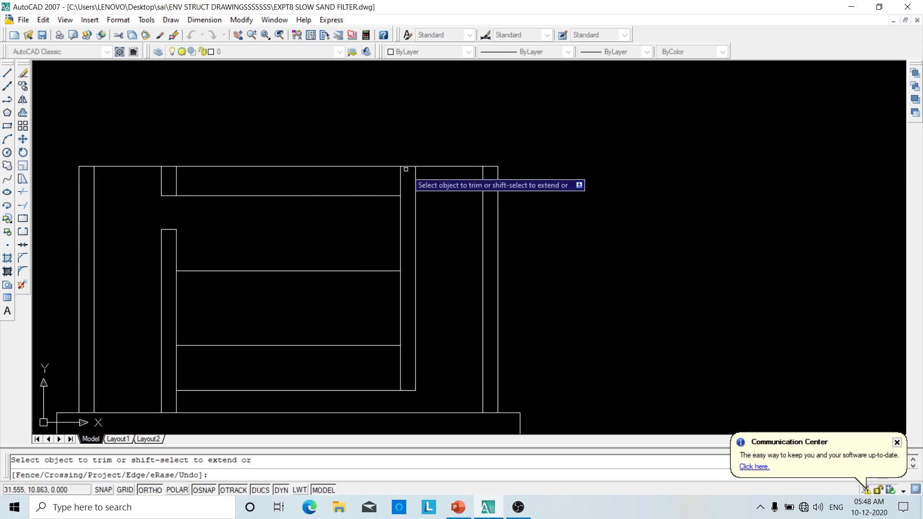
left_click(23, 114)
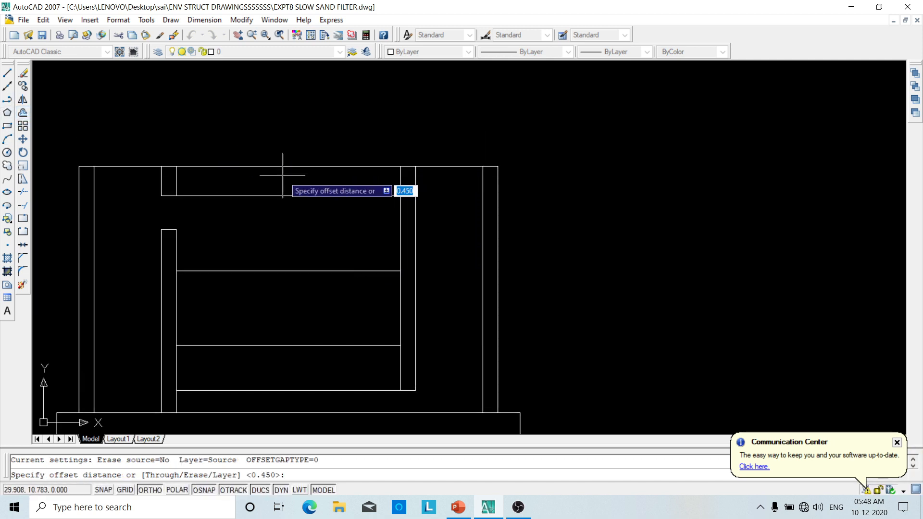
type(".")
type("2")
key("Return")
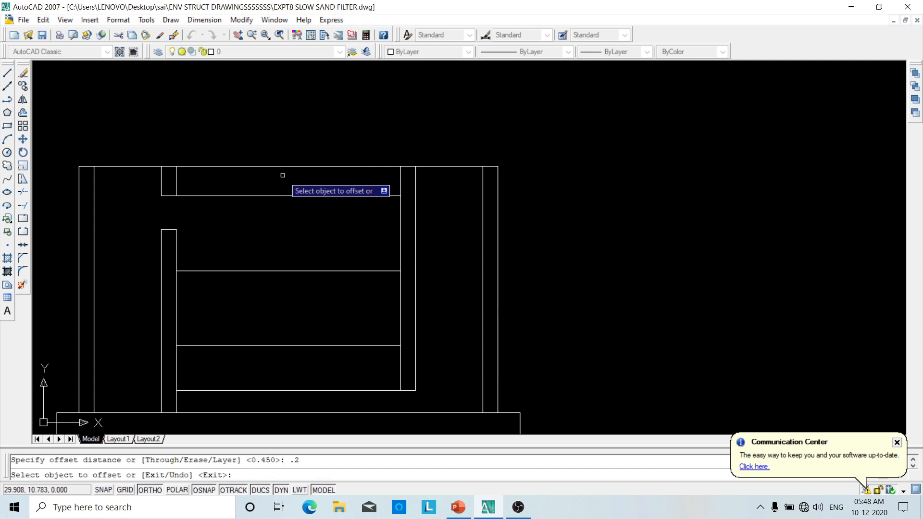
left_click(476, 167)
left_click(494, 160)
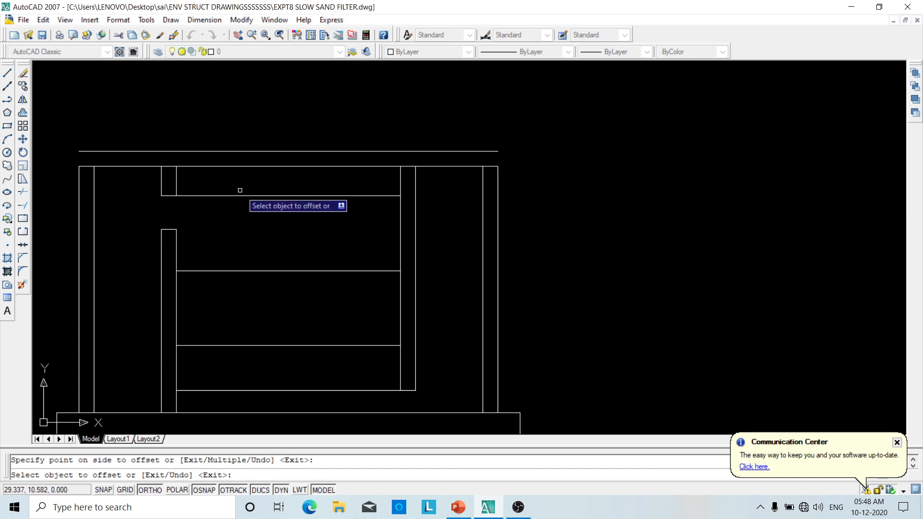
- Join the raised top line to the second partition wall's left line with a zero-distance chamfer
left_click(23, 258)
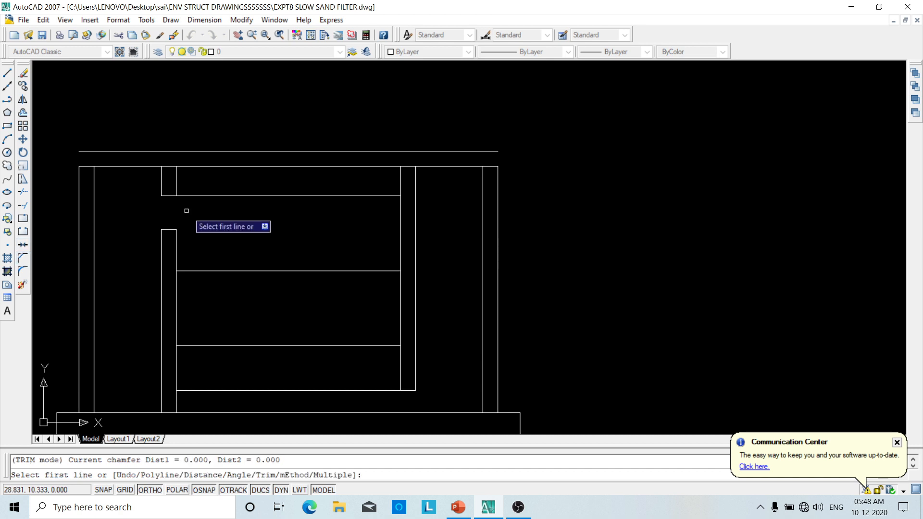
left_click(447, 151)
left_click(398, 182)
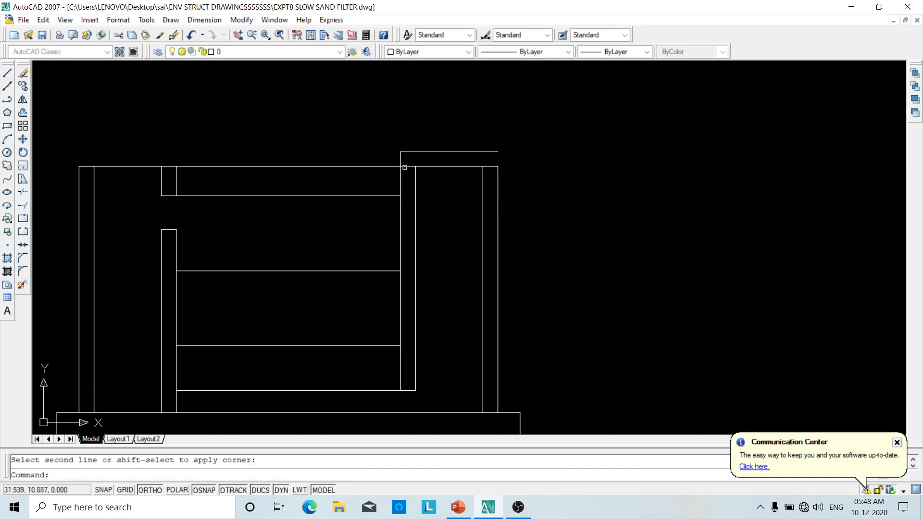
- Join the raised top line to the right wall's outer line with a zero-distance chamfer
right_click(388, 116)
left_click(410, 124)
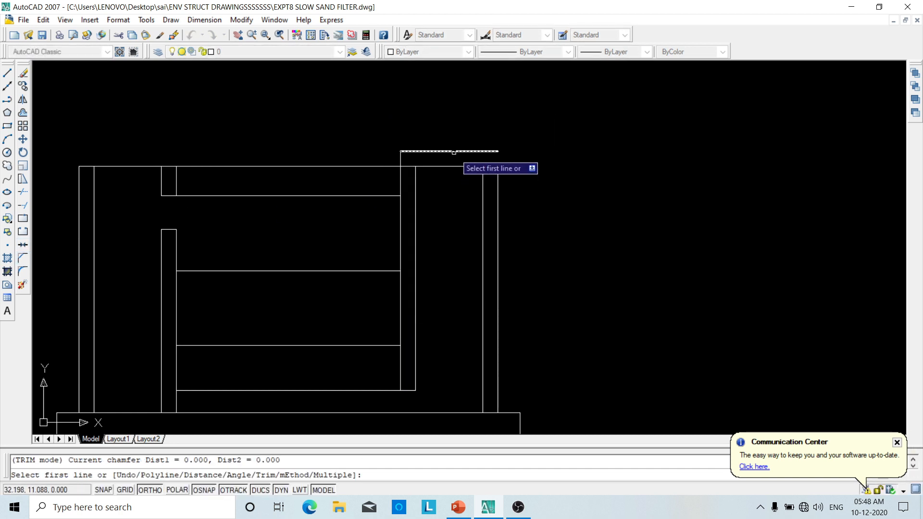
left_click(454, 151)
left_click(498, 207)
- Draw a horizontal inlet pipe centreline from the left wall's inner face outward past the wall, level with the first partition wall's midpoint
mouse_move(535, 207)
middle_mouse_down()
mouse_move(624, 139)
mouse_move(636, 206)
mouse_move(578, 204)
mouse_move(585, 222)
middle_mouse_up()
scroll(637, 206, "down", 2)
middle_click_drag(180, 172, 199, 173)
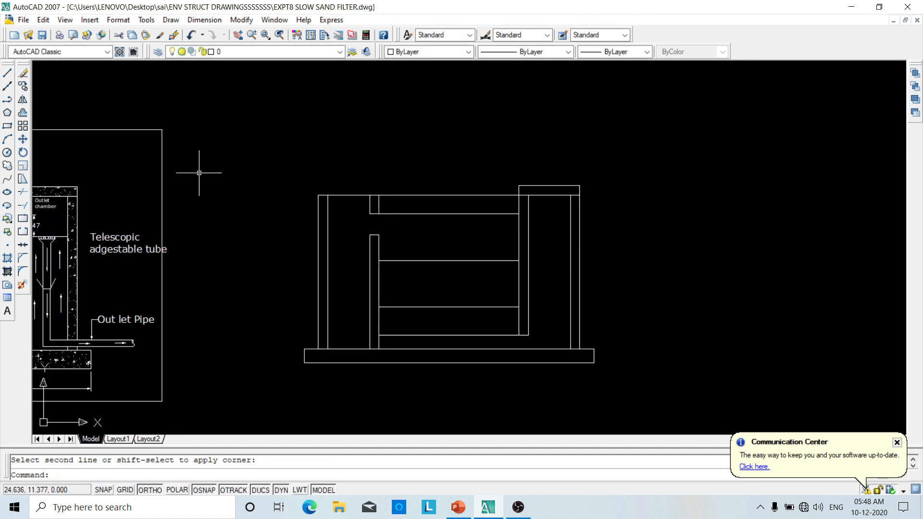
left_click(7, 74)
scroll(349, 308, "up", 3)
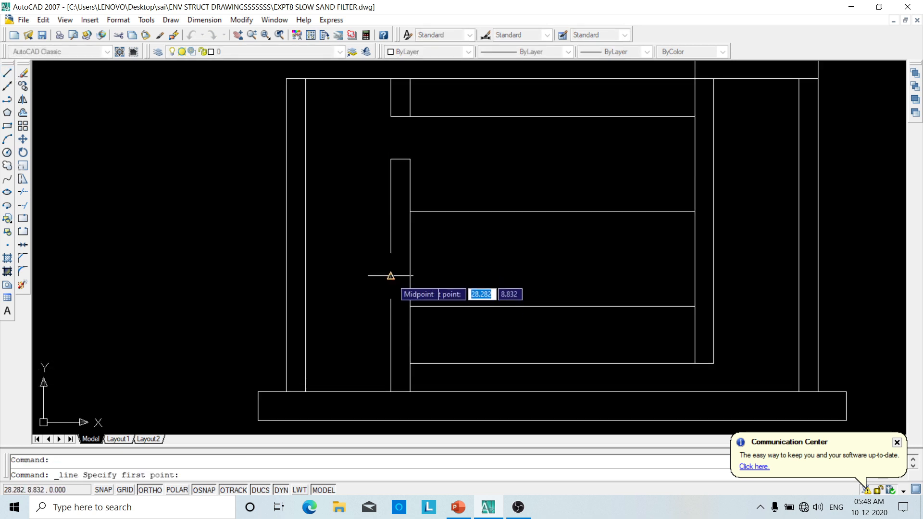
left_click(304, 276)
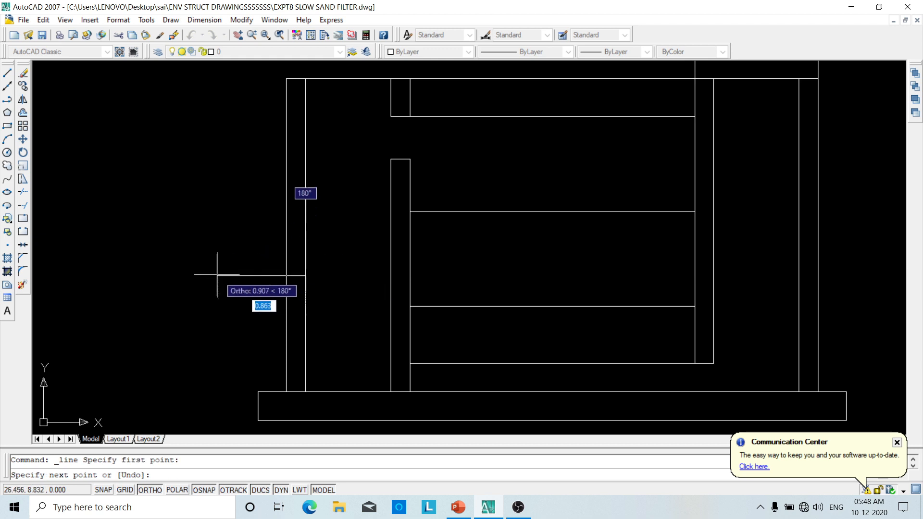
left_click(124, 272)
right_click(124, 270)
left_click(147, 276)
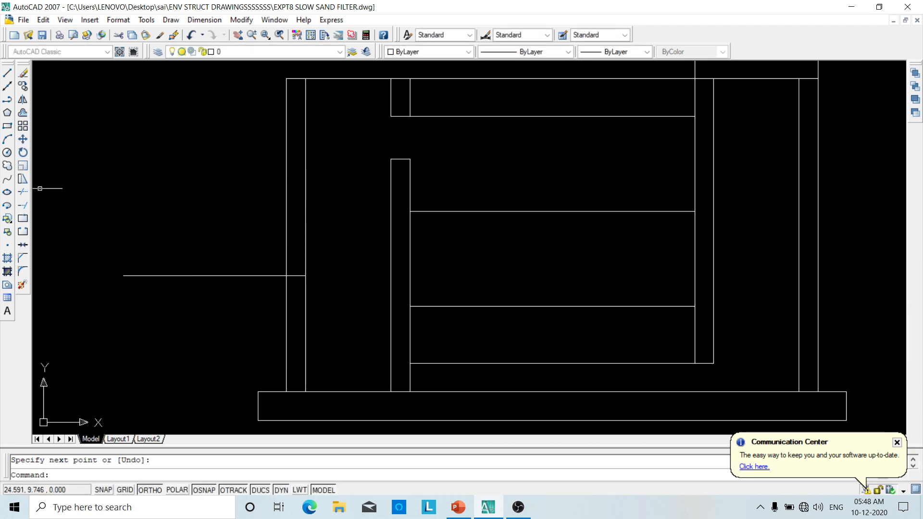
- Offset the inlet pipe centreline 0.1 upward and 0.1 downward to form the pipe edges
left_click(23, 114)
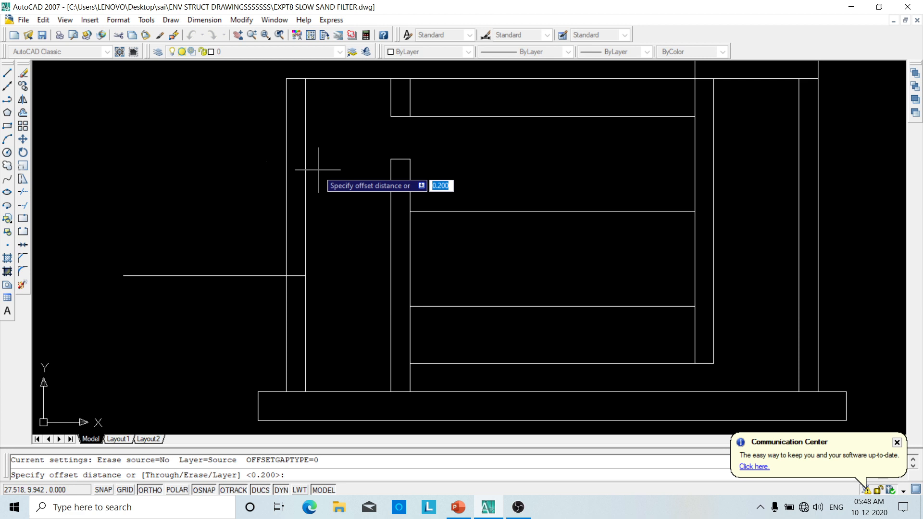
type(".1")
key("Return")
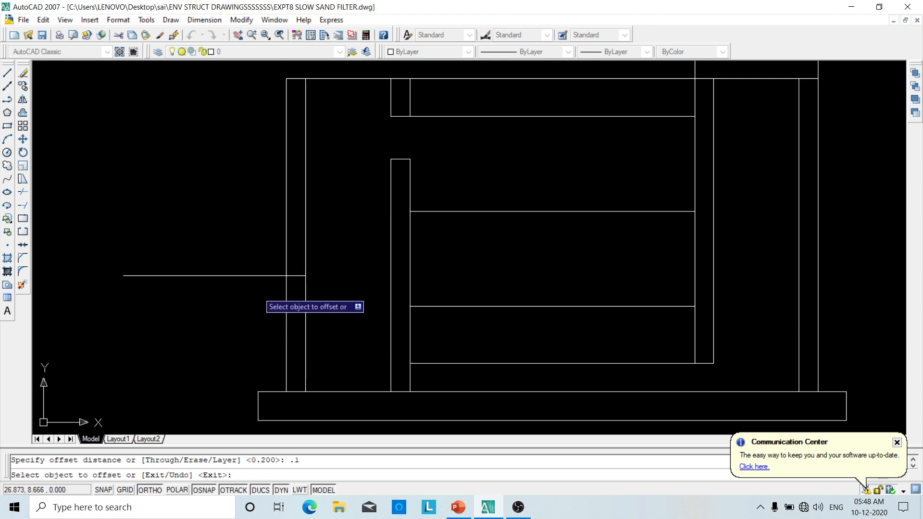
left_click(249, 275)
left_click(260, 291)
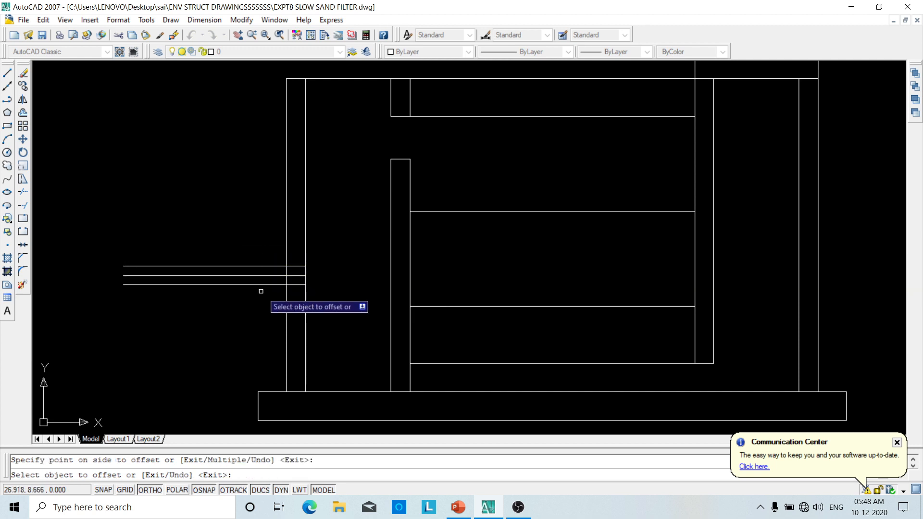
key("Escape")
- Erase the inlet pipe's centreline between the two pipe edges
left_click(159, 278)
left_click(158, 276)
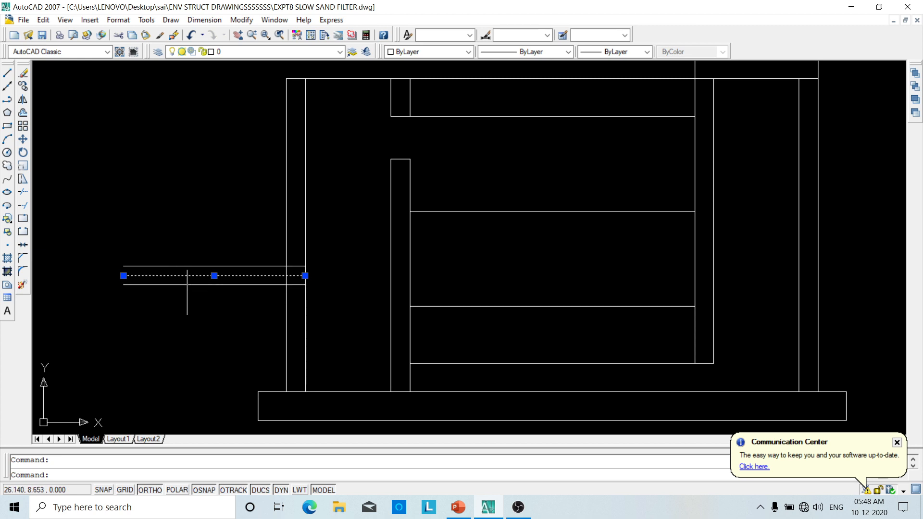
key("Delete")
- Trim the left wall's outer line between the two inlet pipe edges
scroll(200, 295, "up", 2)
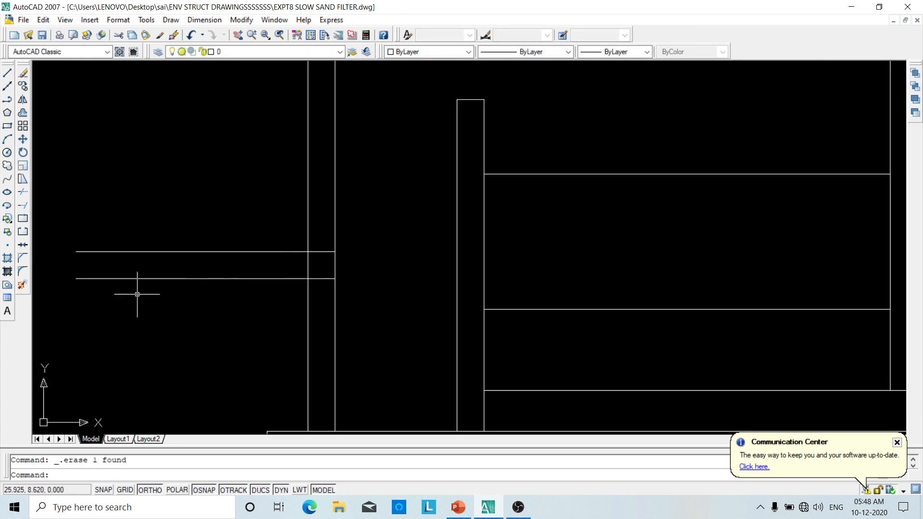
left_click(24, 192)
key("Return")
left_click(318, 283)
left_click(302, 260)
- Draw a line 0.5 down the second partition wall's right face from the water level, continuing horizontally out past the right wall
scroll(335, 286, "down", 2)
middle_click_drag(348, 307, 251, 329)
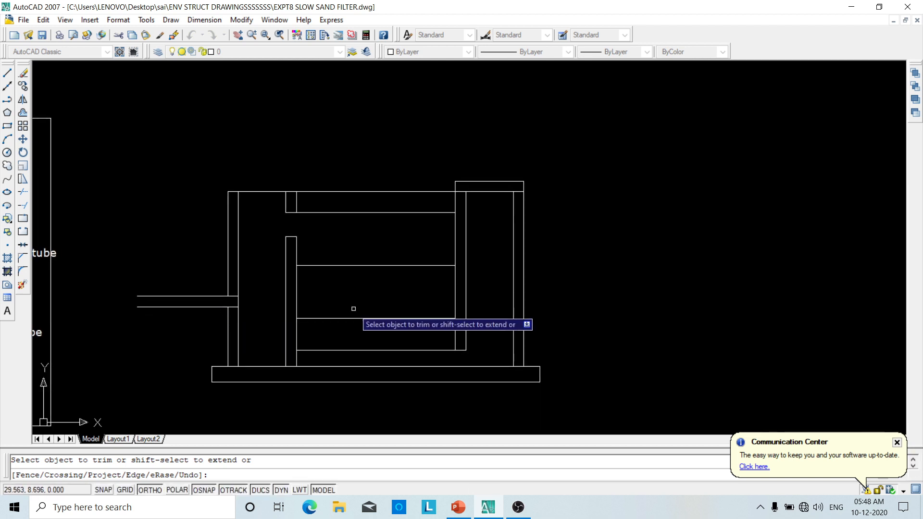
scroll(418, 253, "up", 4)
mouse_move(419, 253)
middle_mouse_down()
mouse_move(316, 290)
mouse_move(299, 325)
middle_mouse_up()
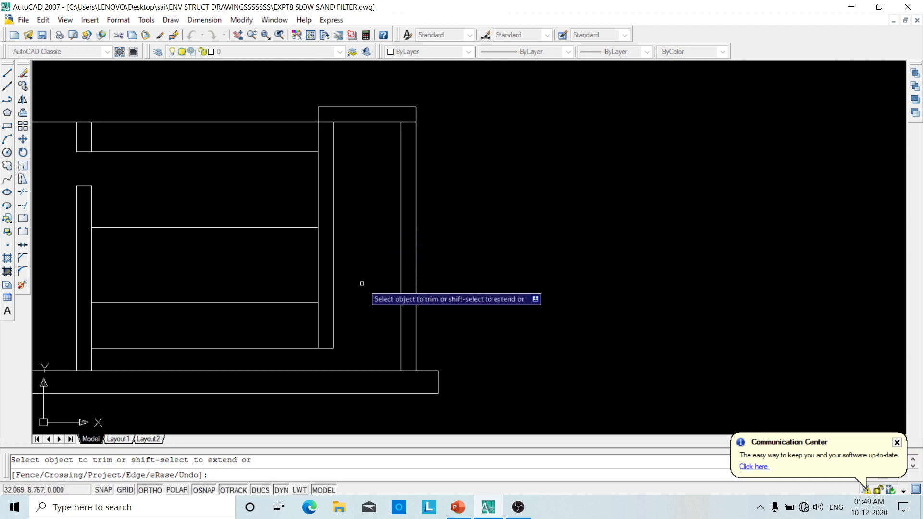
left_click(8, 73)
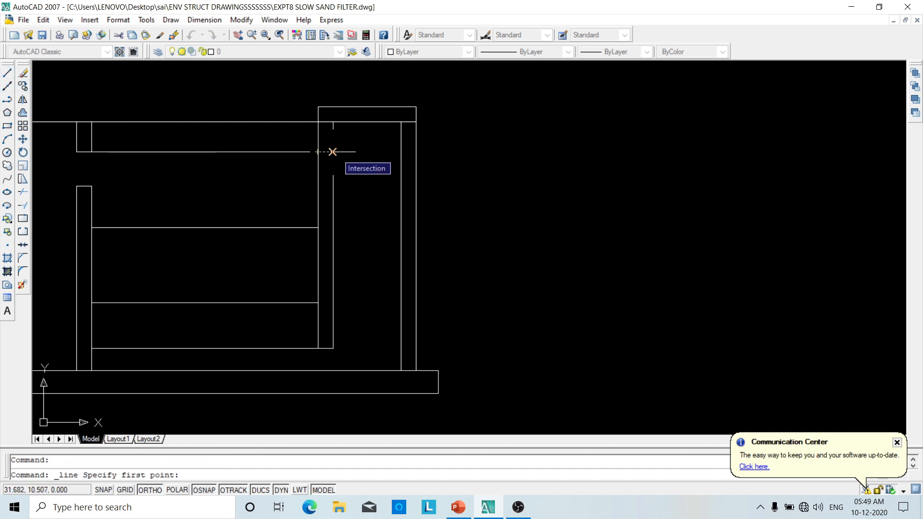
left_click(333, 152)
type(".")
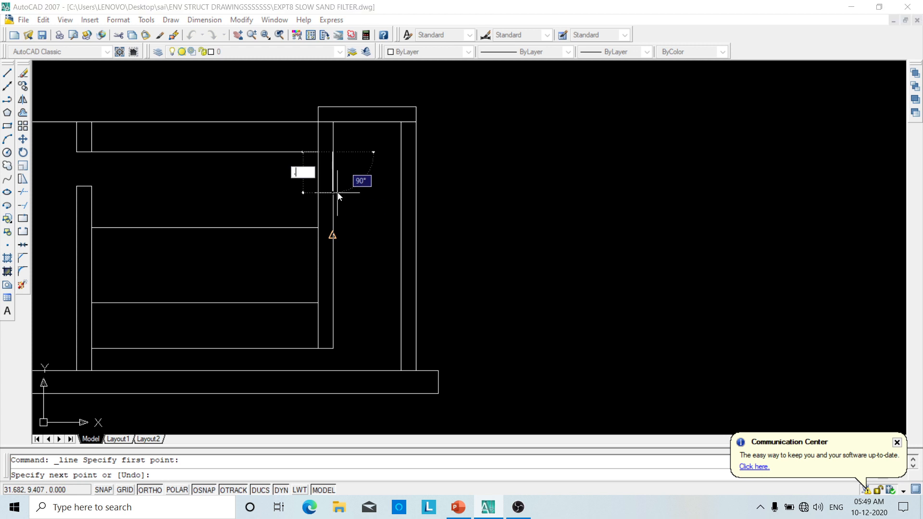
type("5")
key("Return")
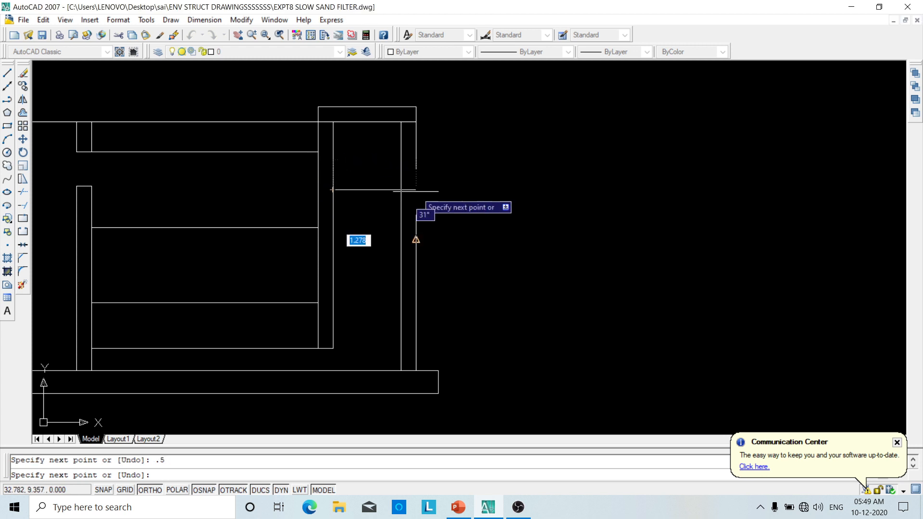
left_click(453, 190)
right_click(485, 194)
left_click(500, 206)
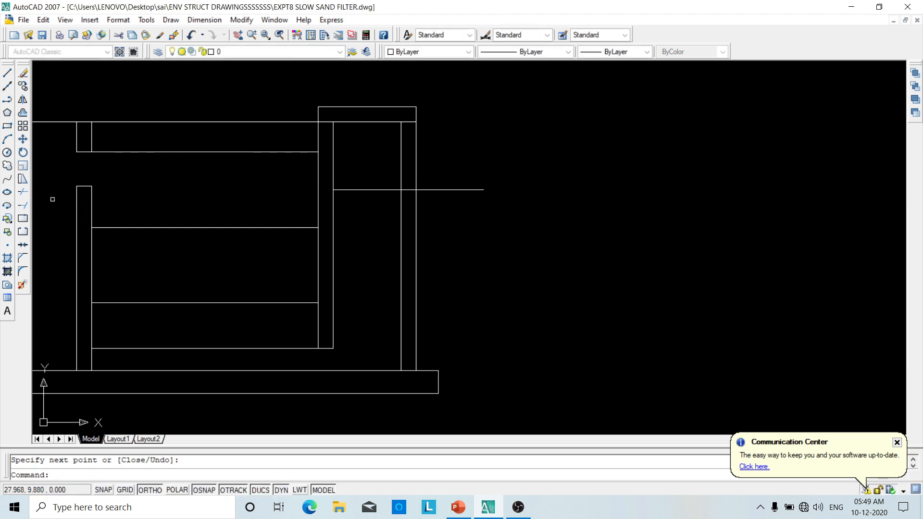
- Trim the horizontal line back to the right wall's inner face so it spans only the outlet chamber
left_click(23, 192)
key("Return")
left_click(460, 177)
left_click(448, 208)
scroll(414, 190, "up", 3)
left_click(412, 178)
left_click(396, 211)
- Draw a vertical line from the midpoint of the outlet chamber's horizontal line down into the base slab
middle_click_drag(475, 219, 521, 89)
scroll(473, 257, "down", 2)
middle_click_drag(423, 272, 422, 305)
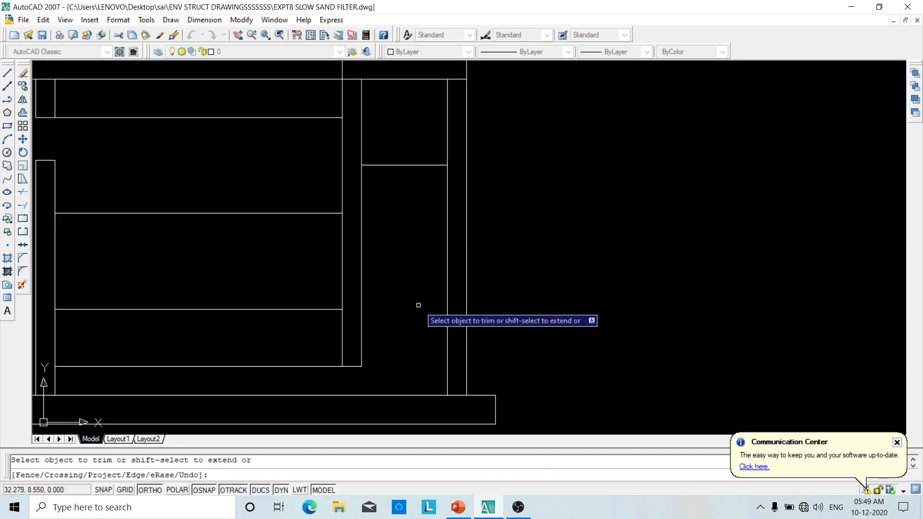
left_click(7, 75)
left_click(405, 164)
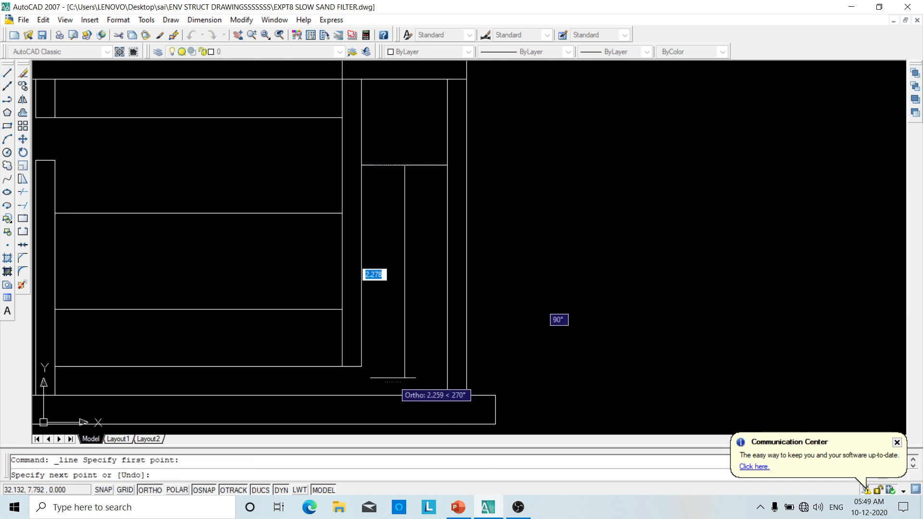
middle_click_drag(391, 384, 384, 337)
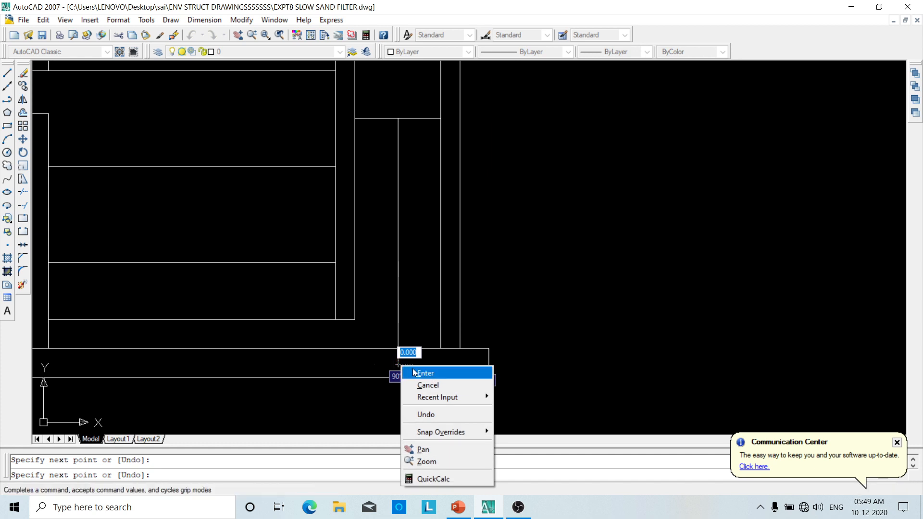
left_click(418, 373)
- Draw a vertical line from the second partition wall's lower right corner down into the base slab
right_click(369, 256)
left_click(394, 264)
left_click(355, 319)
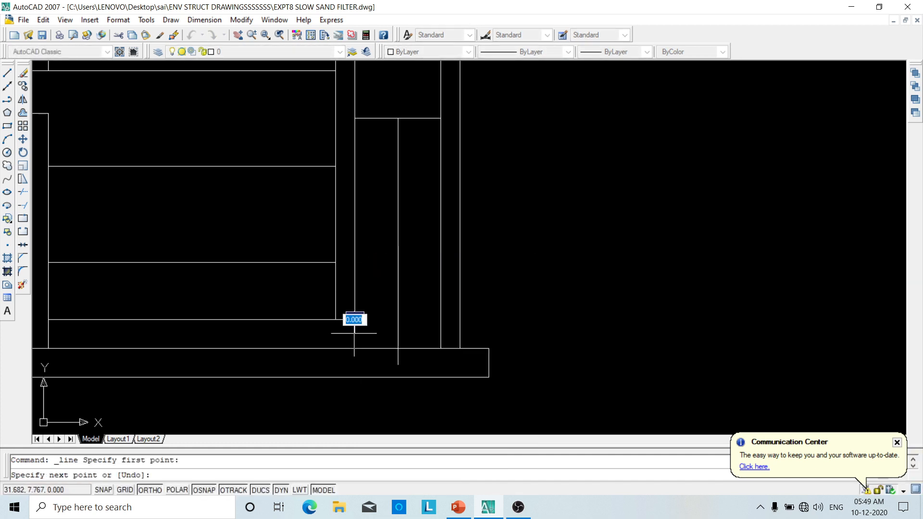
left_click(358, 359)
right_click(358, 356)
left_click(376, 361)
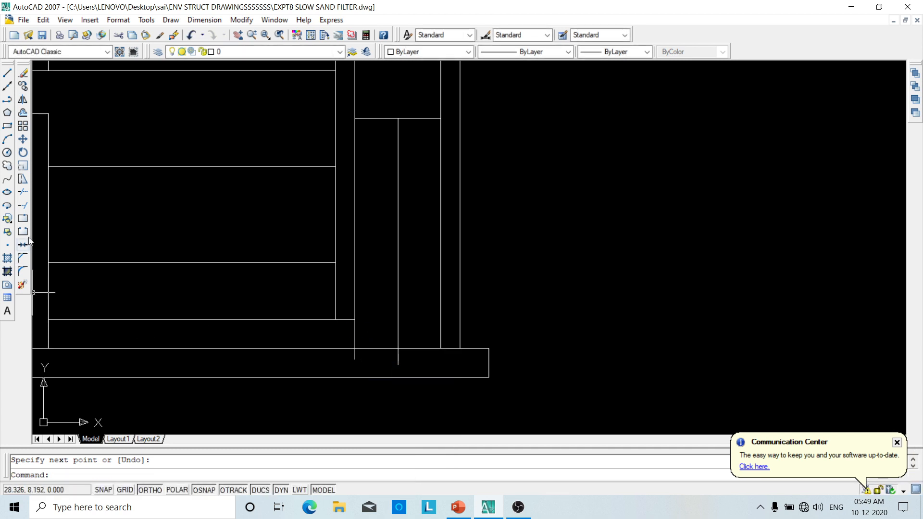
- Trim the ends of the two vertical lines that extend into the base slab, back to its upper face
left_click(23, 204)
key("Return")
left_click(413, 358)
left_click(332, 369)
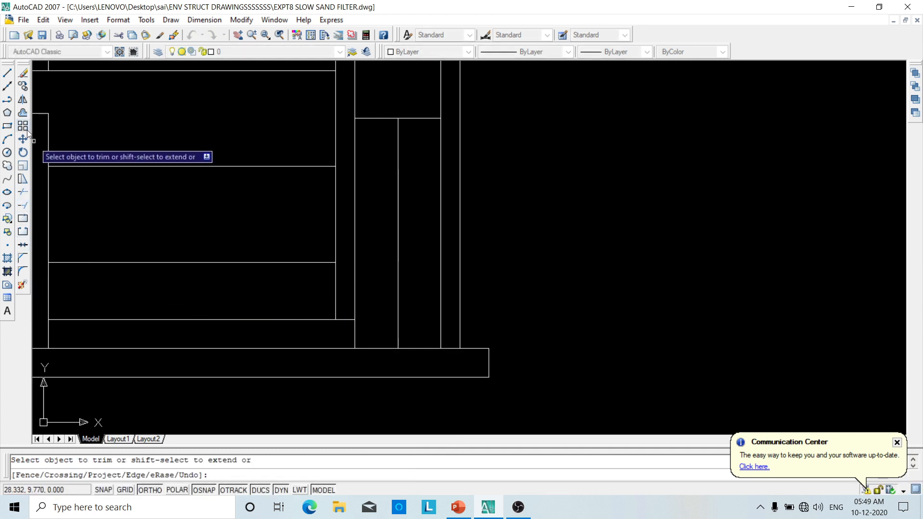
- Draw a horizontal line from the midpoint of the short vertical line under the second partition, out past the right wall
left_click(7, 72)
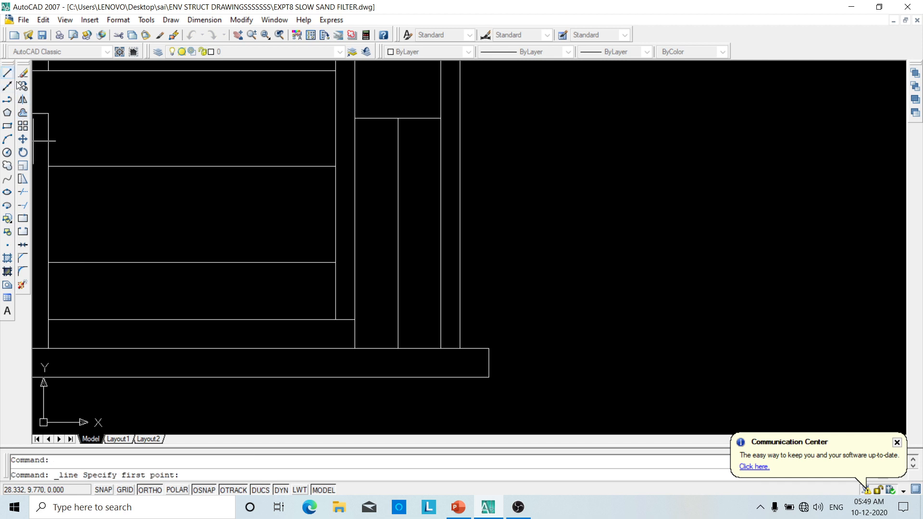
left_click(357, 335)
left_click(611, 334)
right_click(611, 334)
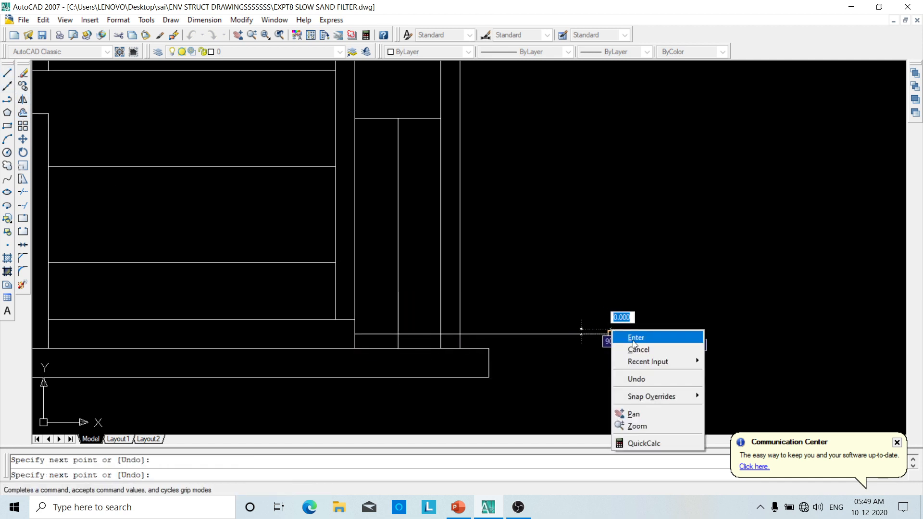
left_click(636, 338)
middle_click_drag(461, 392, 471, 284)
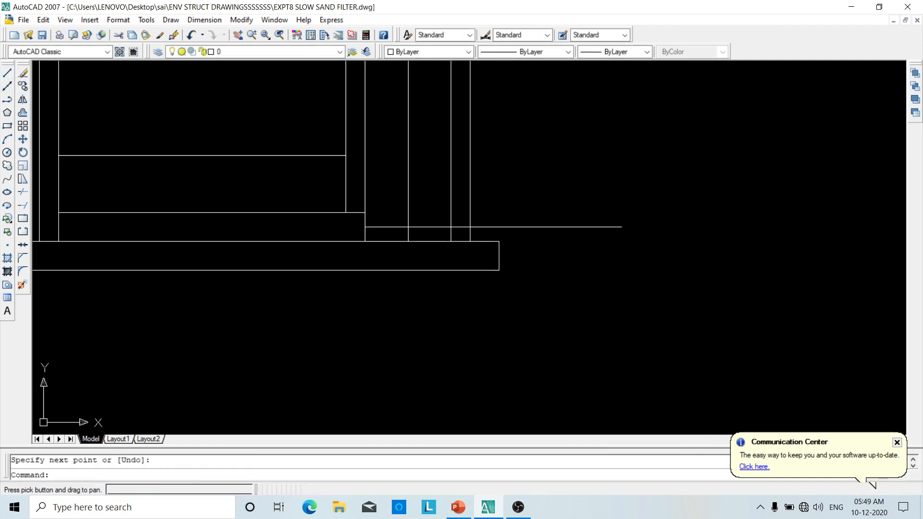
- Trim the horizontal outlet line between the second partition and the outlet's vertical centre line
left_click(22, 192)
key("Return")
scroll(411, 257, "up", 3)
left_click(422, 219)
left_click(375, 219)
left_click(377, 183)
left_click(354, 210)
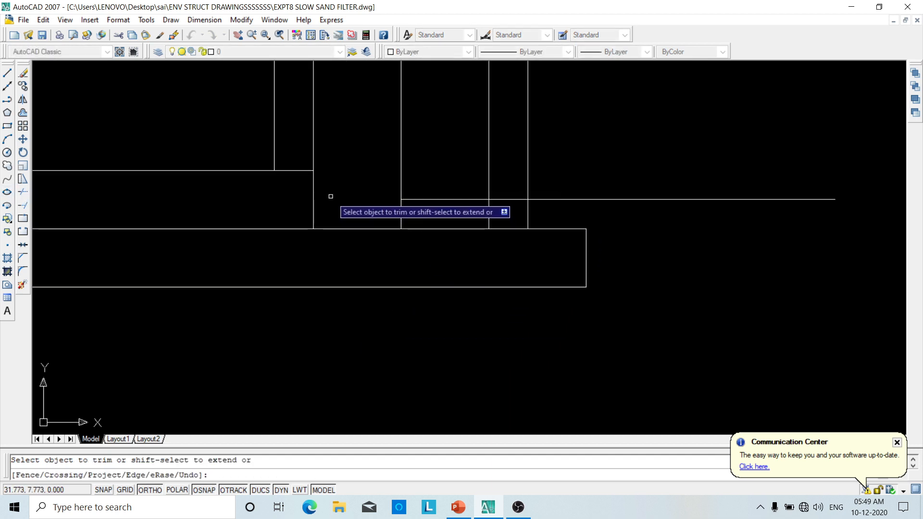
key("Escape")
- Delete the short vertical helper line between the second partition's lower end and the base slab
left_click(331, 197)
left_click(309, 201)
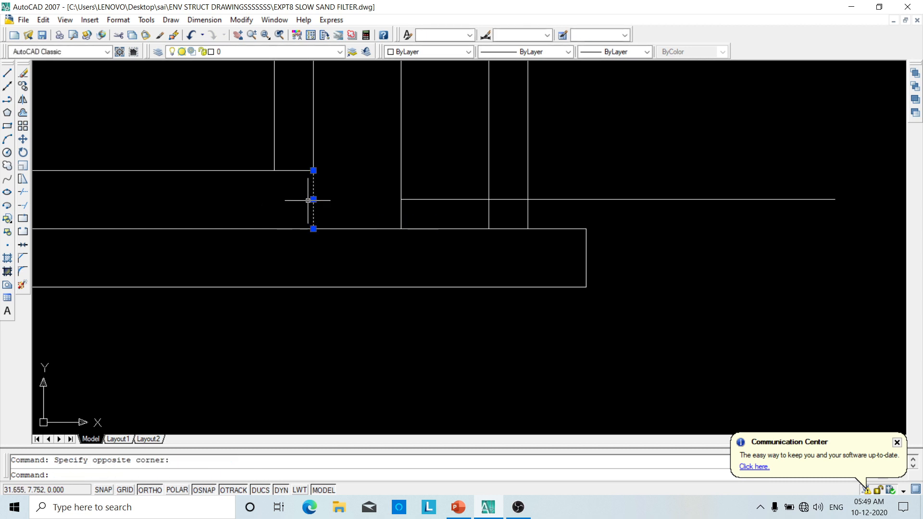
key("Delete")
middle_click_drag(430, 240, 408, 300)
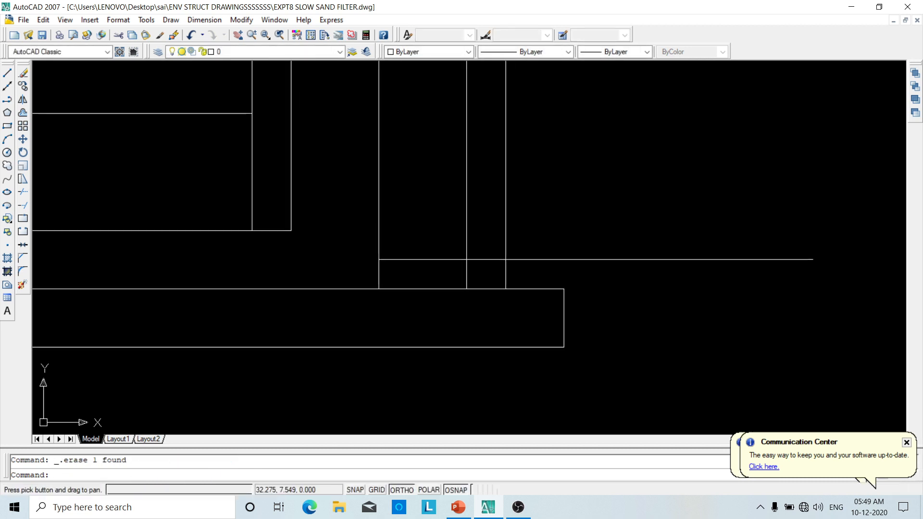
left_click(22, 191)
key("Return")
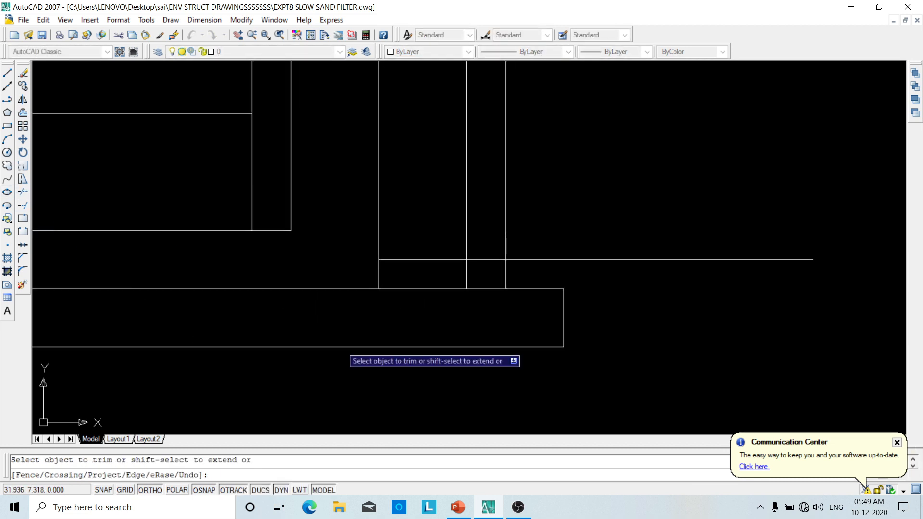
key("Escape")
- Offset the outlet's vertical centre line 0.075 to both sides and its horizontal centre line 0.075 upward
scroll(348, 288, "down", 3)
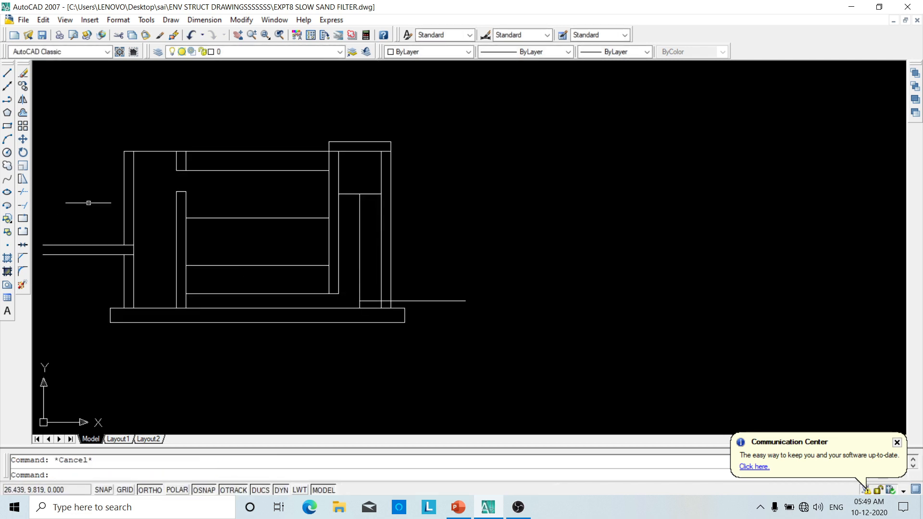
left_click(22, 113)
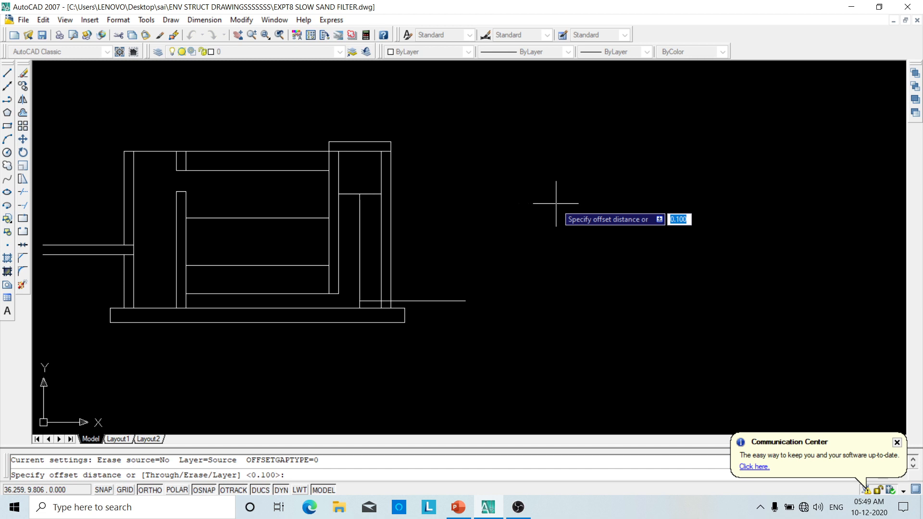
type(".075")
key("Return")
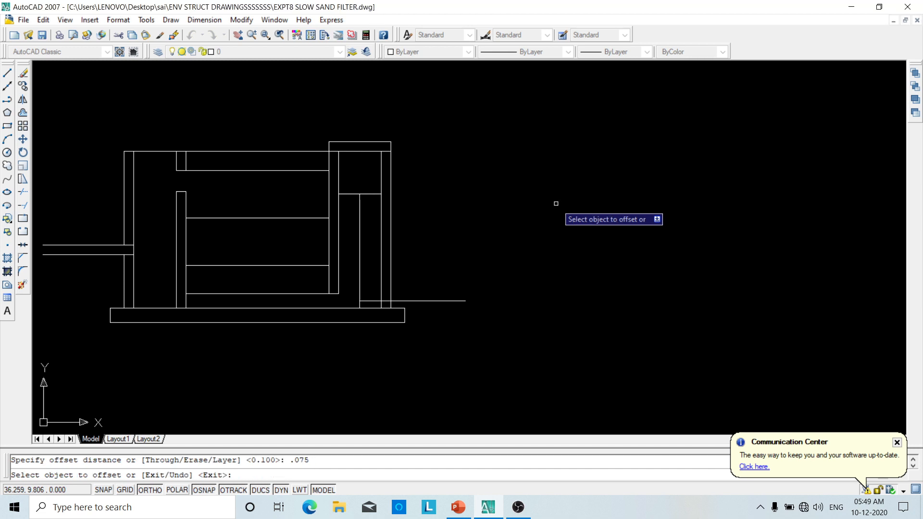
scroll(502, 240, "up", 2)
left_click(216, 246)
left_click(228, 276)
left_click(217, 281)
left_click(194, 283)
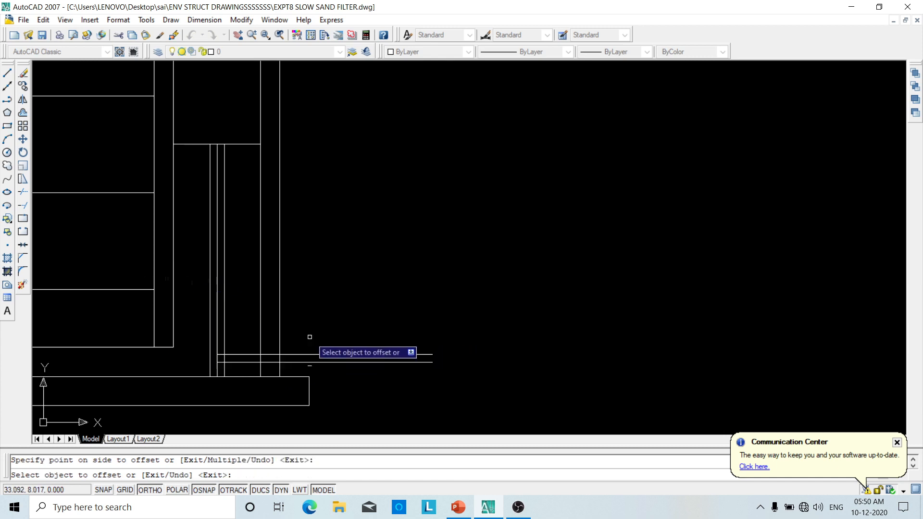
- Offset the outlet's horizontal centre line 0.075 downward
scroll(302, 365, "up", 3)
left_click(295, 359)
left_click(335, 365)
middle_click_drag(206, 369, 452, 363)
key("Escape")
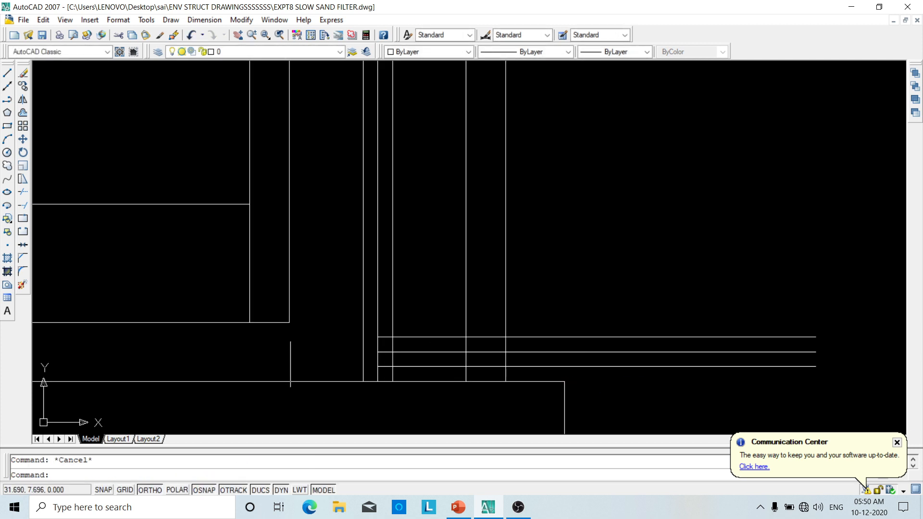
left_click(23, 259)
right_click(199, 300)
key("Escape")
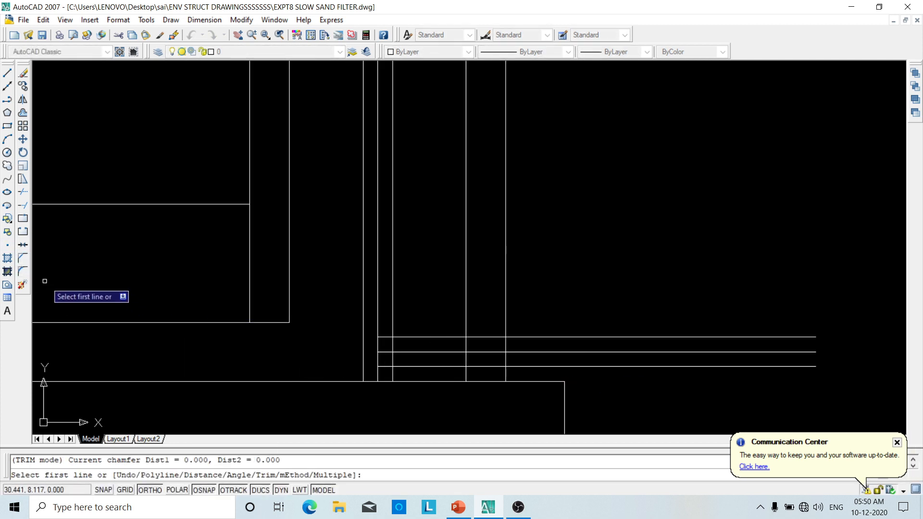
key("Escape")
right_click(121, 267)
key("Escape")
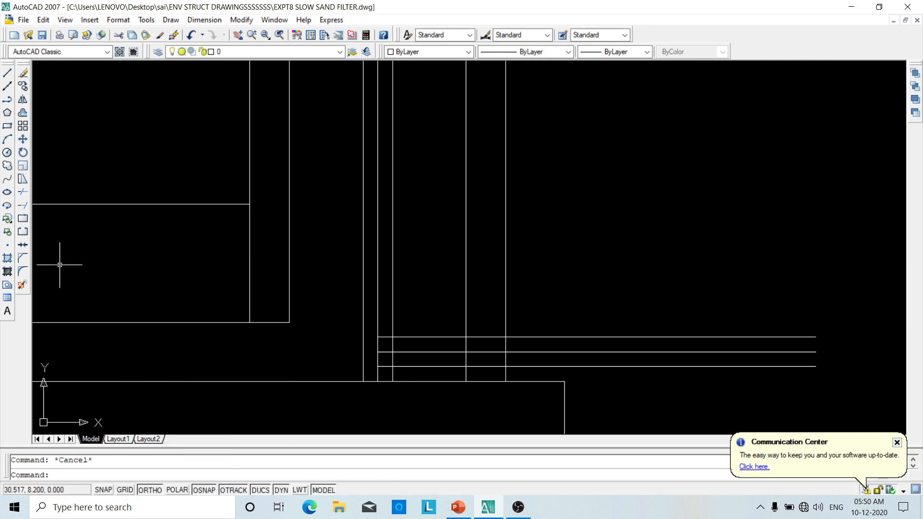
- Join the outlet pipe's outer vertical edge and lower horizontal edge in a sharp corner using Chamfer
left_click(22, 258)
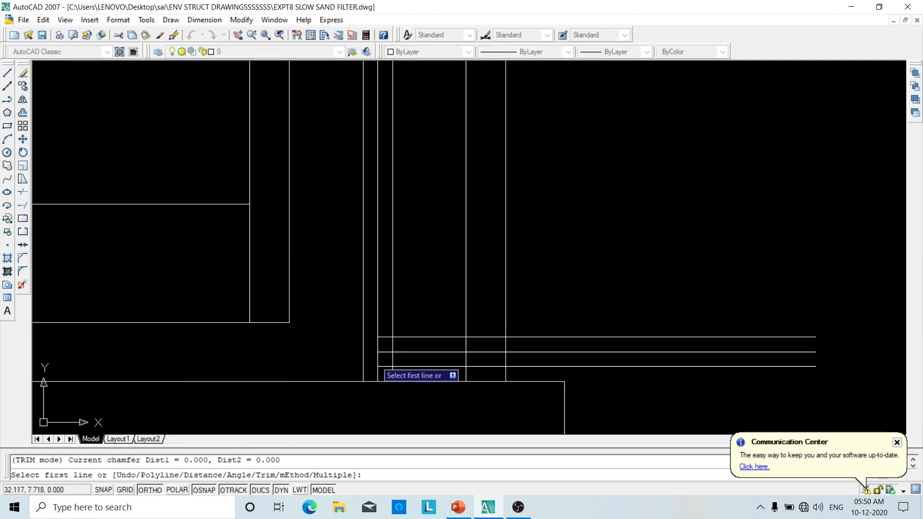
left_click(361, 353)
left_click(393, 367)
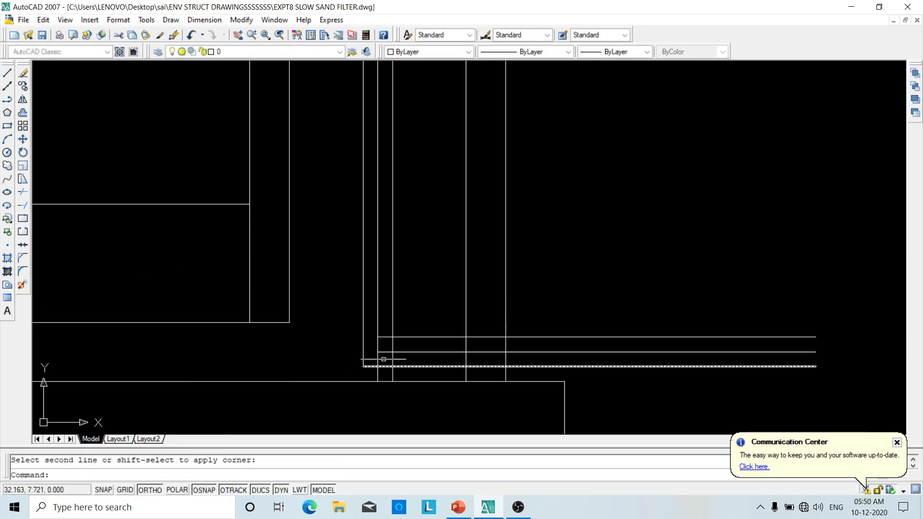
- Delete the outlet pipe's vertical and horizontal centre lines
scroll(336, 329, "up", 3)
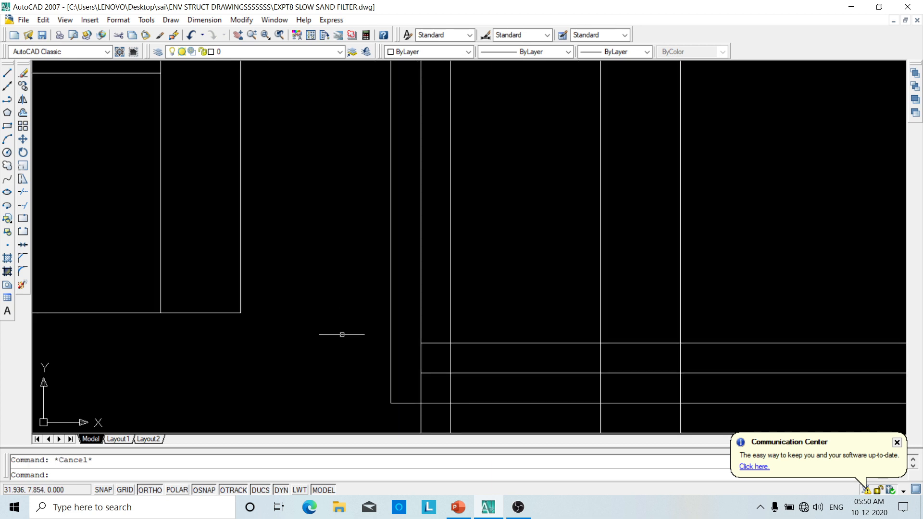
left_click(429, 372)
left_click(418, 378)
key("Delete")
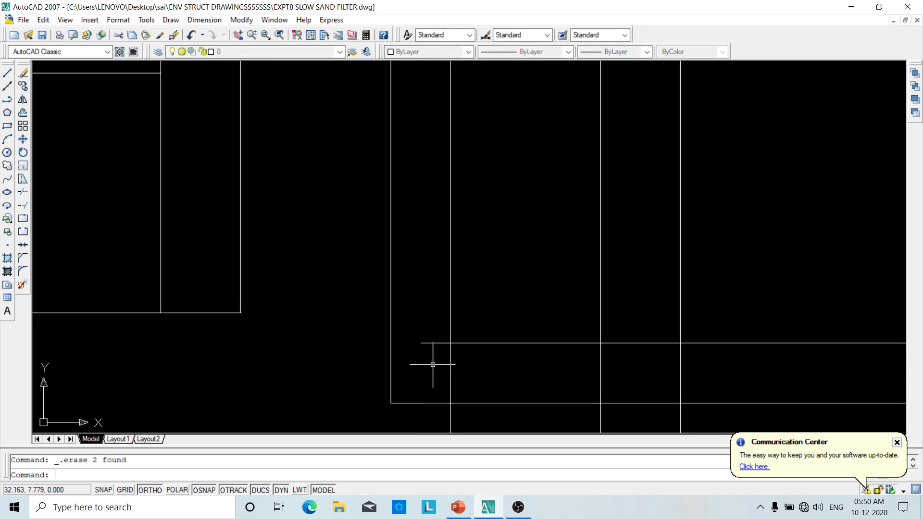
- Trim the overhanging ends of the outlet pipe's inner vertical and upper horizontal edges to form a clean inside corner
left_click(22, 203)
key("Return")
scroll(380, 354, "up", 3)
left_click(491, 314)
left_click(471, 356)
scroll(537, 352, "down", 4)
- Trim the right wall's two vertical lines between the outlet pipe's horizontal edges
middle_click_drag(554, 359, 408, 296)
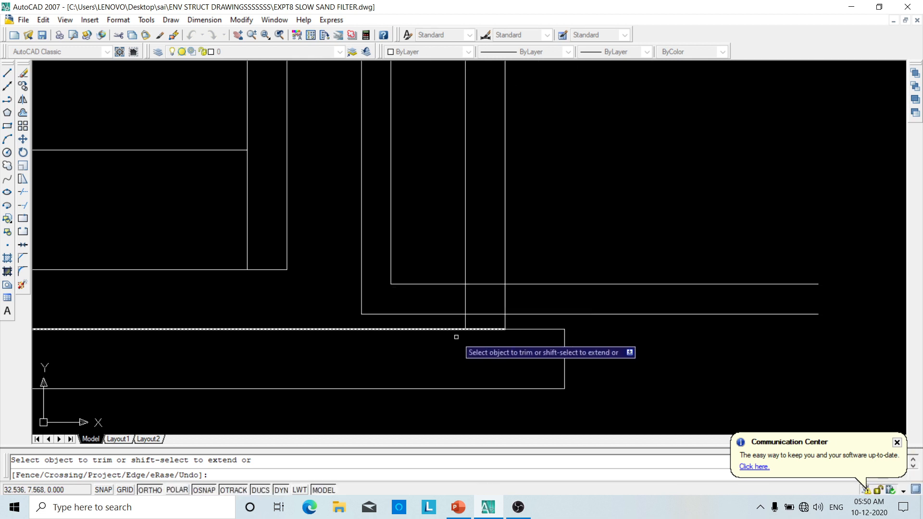
left_click(526, 296)
left_click(432, 303)
scroll(466, 387, "down", 4)
middle_click_drag(470, 352, 463, 372)
scroll(426, 266, "up", 4)
middle_click_drag(429, 223, 395, 305)
scroll(375, 265, "up", 3)
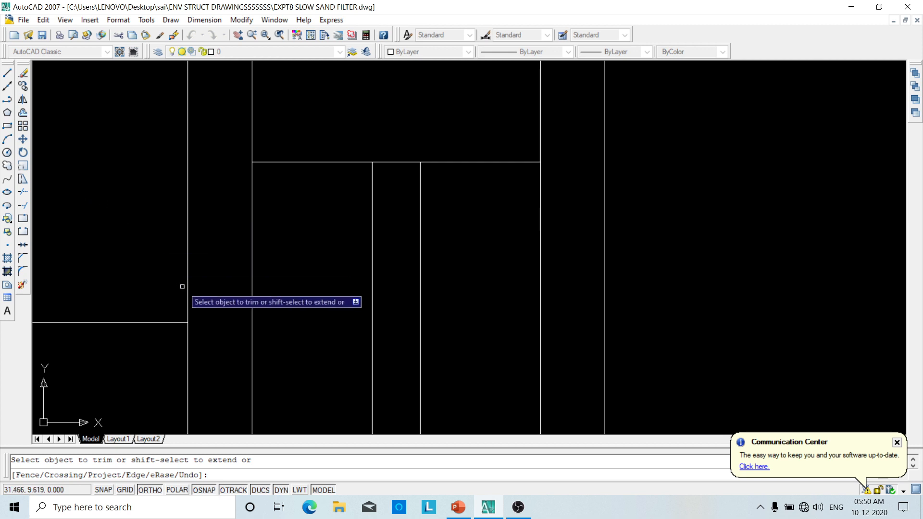
key("Escape")
- From the top of the outlet pipe's left edge, draw a line 0.1 left, 0.05 down and horizontally right past the pipe
left_click(12, 72)
scroll(418, 171, "up", 3)
left_click(330, 148)
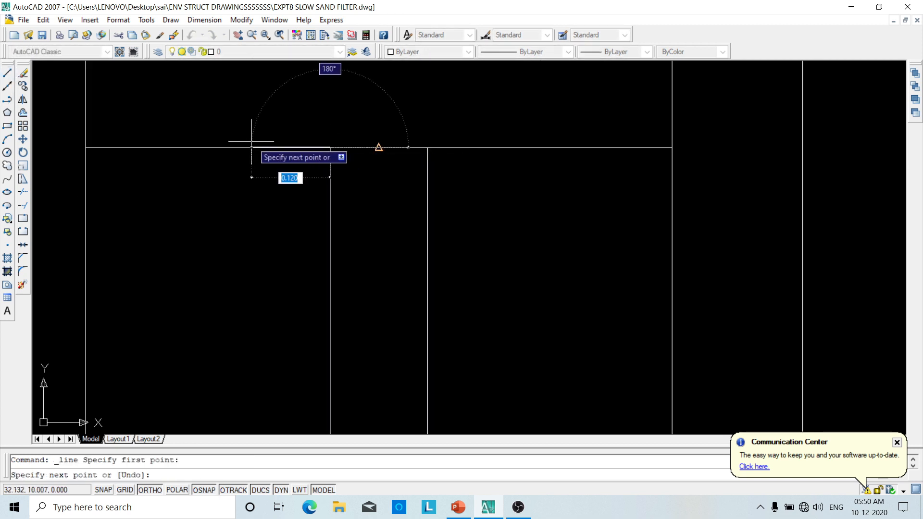
type(".1")
key("Return")
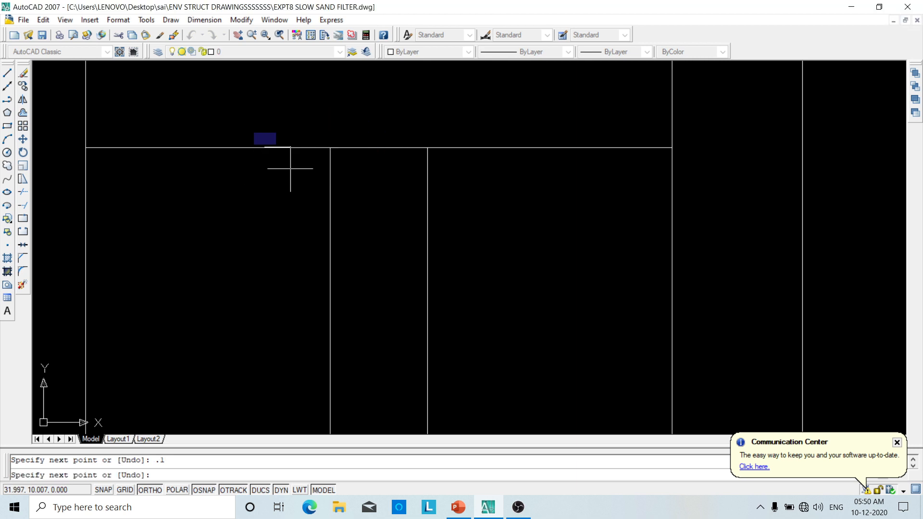
type(".0")
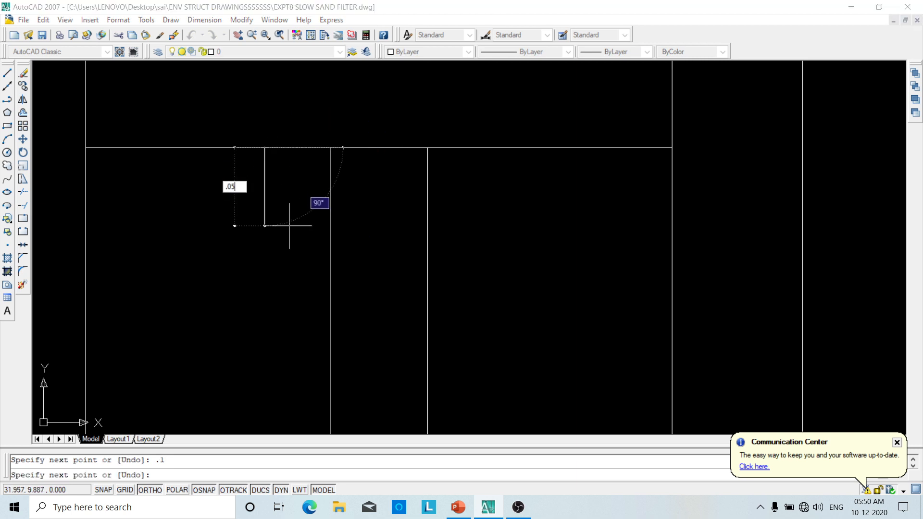
type("5")
key("Return")
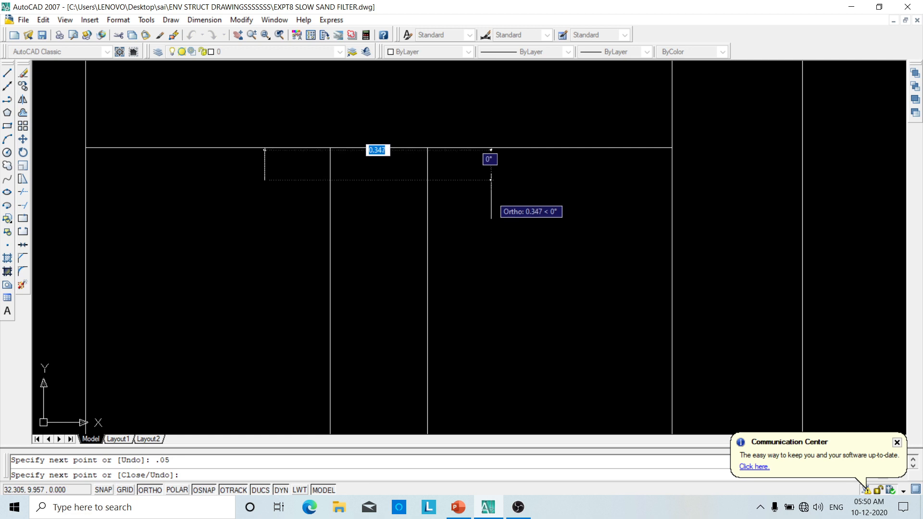
left_click(581, 203)
right_click(583, 202)
left_click(594, 210)
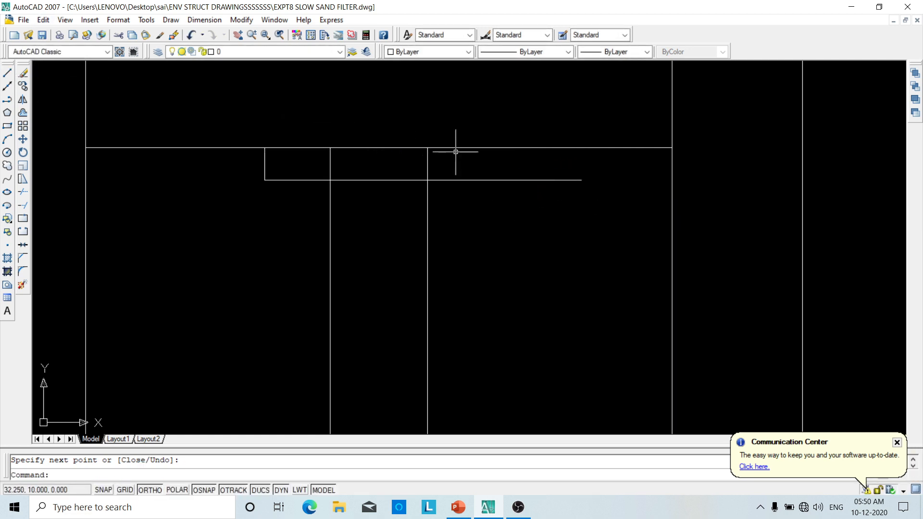
left_click(8, 72)
left_click(426, 147)
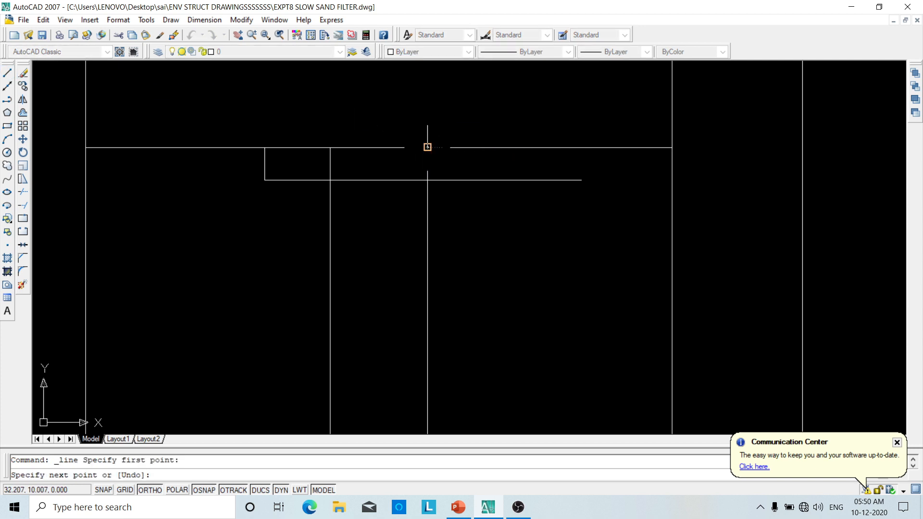
key("Return")
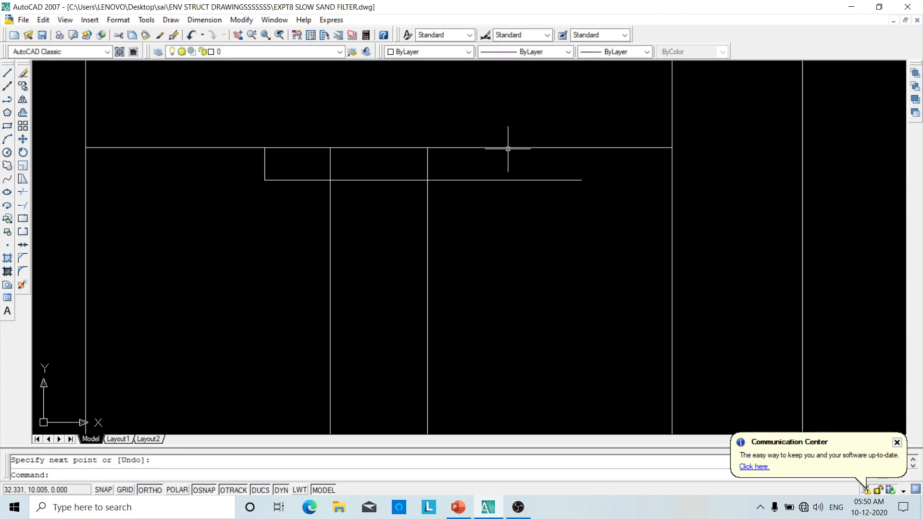
- From the top of the outlet pipe's right edge, draw a line 0.1 to the right and 0.05 down
left_click(7, 73)
left_click(427, 147)
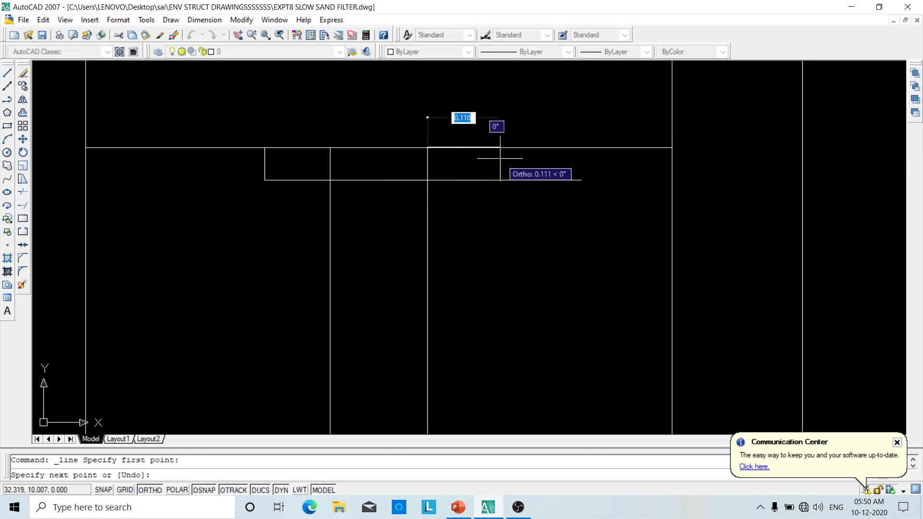
type(".1")
key("Return")
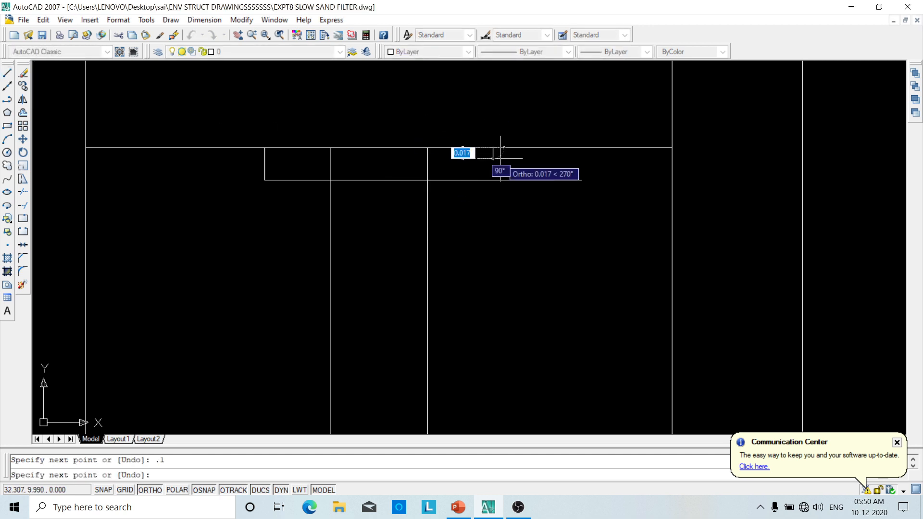
type(".")
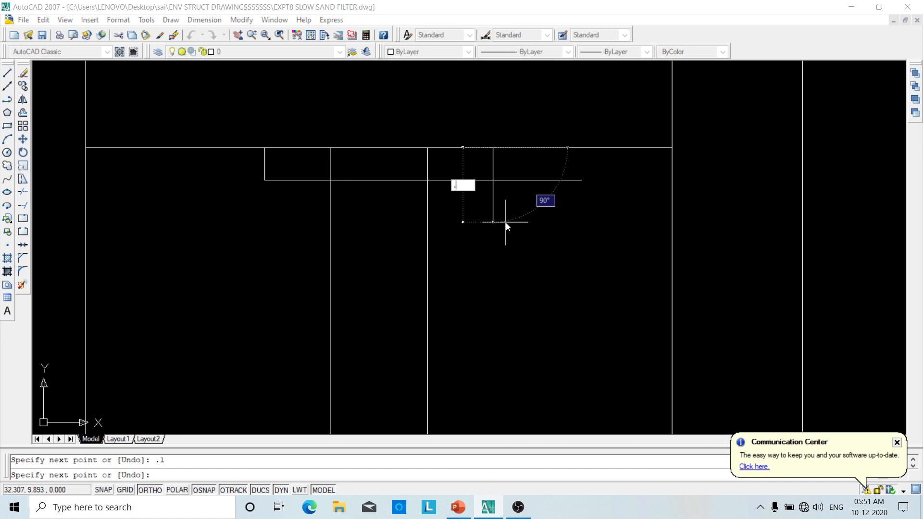
type("05")
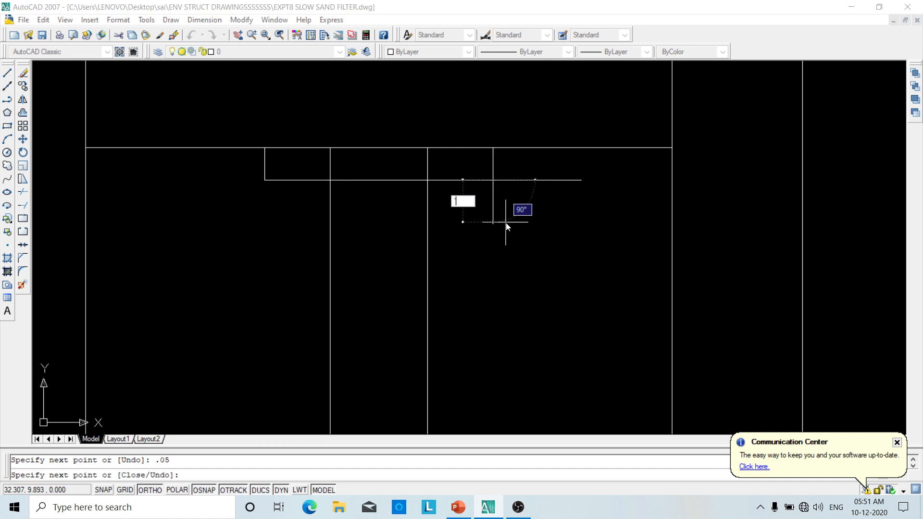
key("Escape")
right_click(118, 222)
key("Escape")
- Trim the horizontal line's overhang beyond the short vertical on the right of the outlet pipe's top
left_click(22, 192)
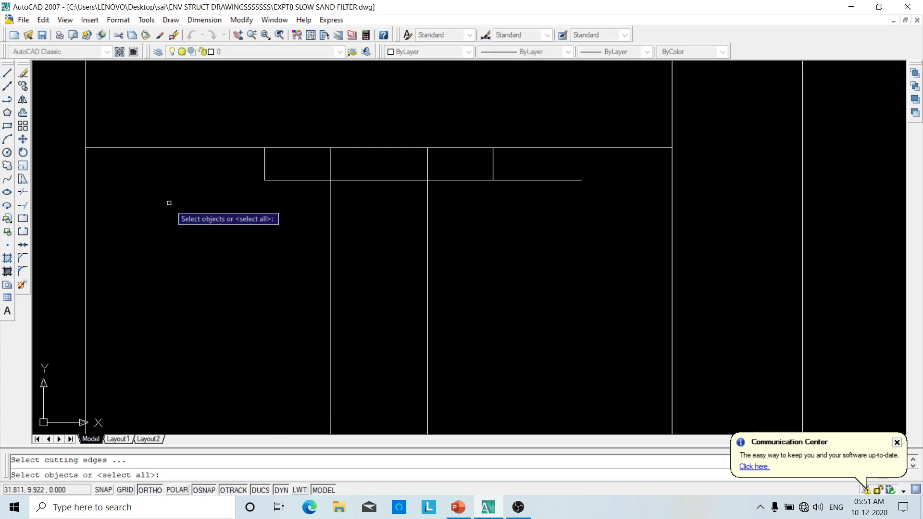
right_click(182, 208)
left_click(540, 174)
left_click(528, 199)
scroll(506, 216, "down", 2)
scroll(472, 222, "up", 3)
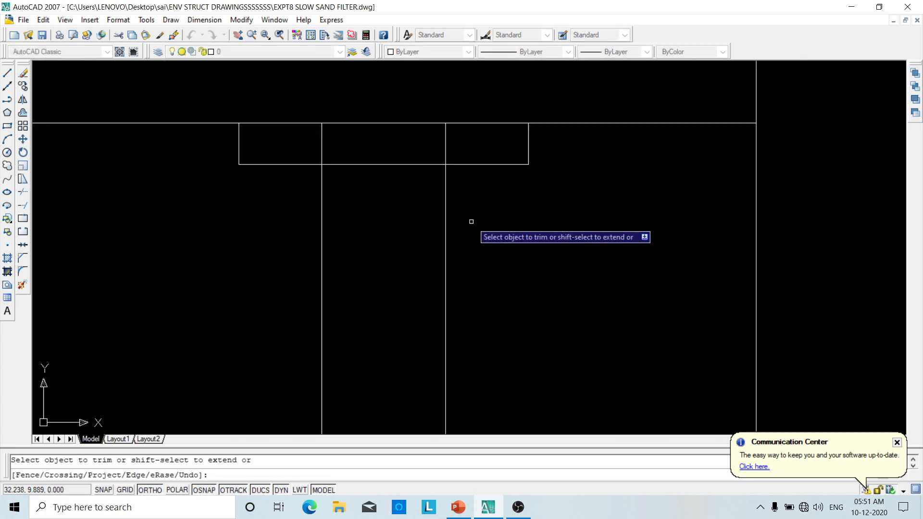
key("Escape")
- From the cap's lower line on the pipe's left edge, draw a line 0.1 down and diagonally up to the cap's lower-left corner
left_click(7, 72)
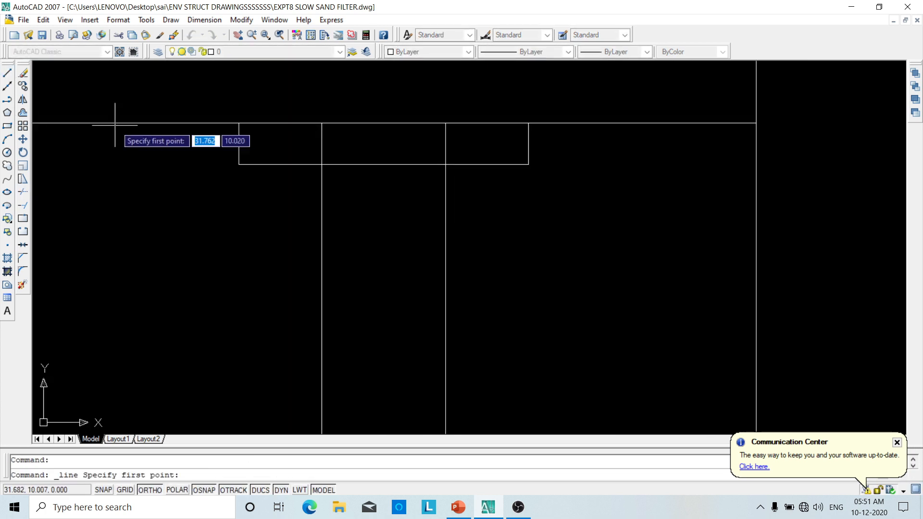
left_click(322, 164)
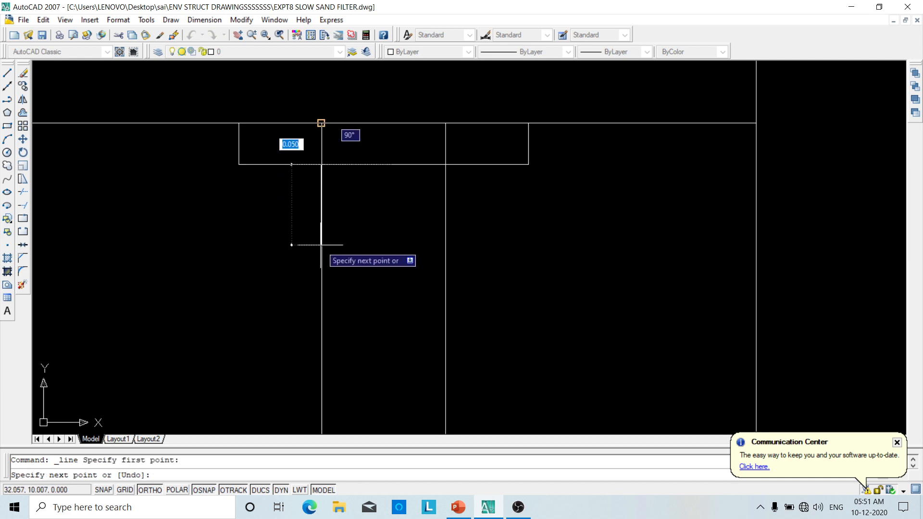
type(".")
key("Return")
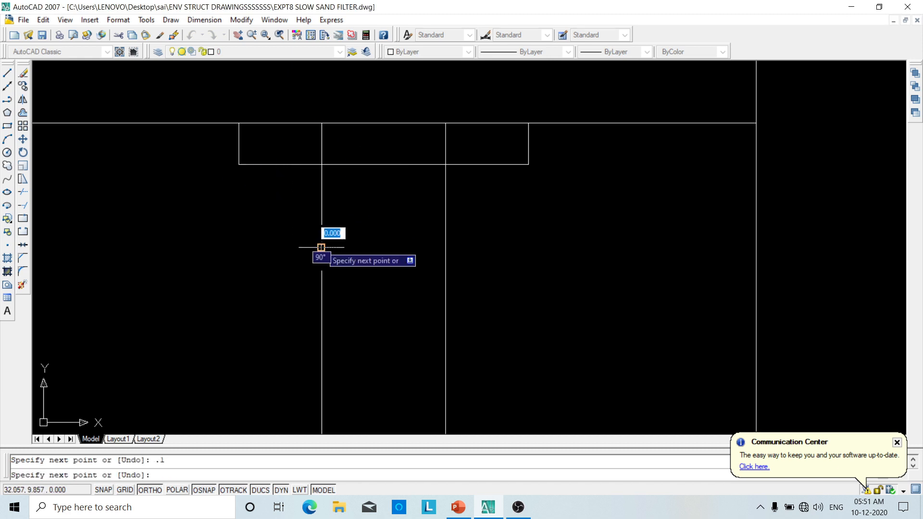
left_click(242, 160)
right_click(241, 162)
left_click(278, 179)
- From the cap's lower line on the pipe's right edge, draw a line 0.1 down and diagonally up to the cap's lower-right corner
right_click(210, 204)
left_click(339, 214)
left_click(445, 164)
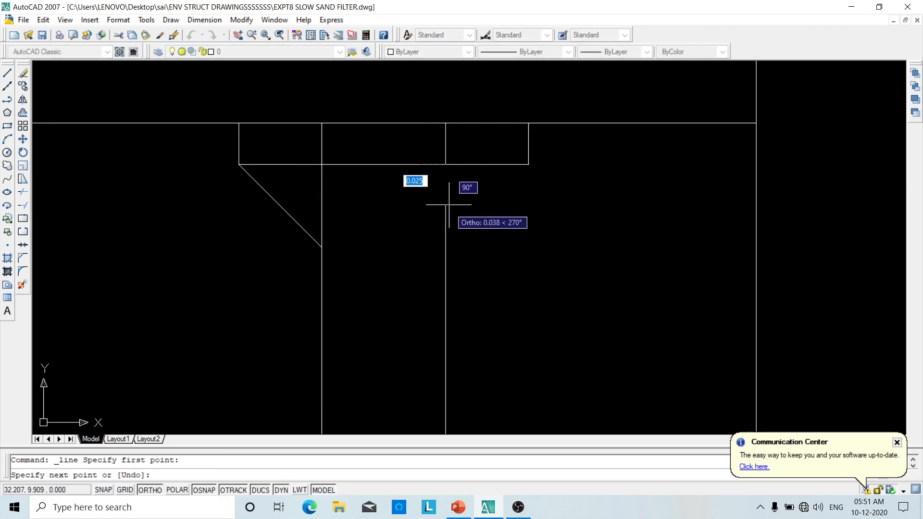
type(".1")
key("Return")
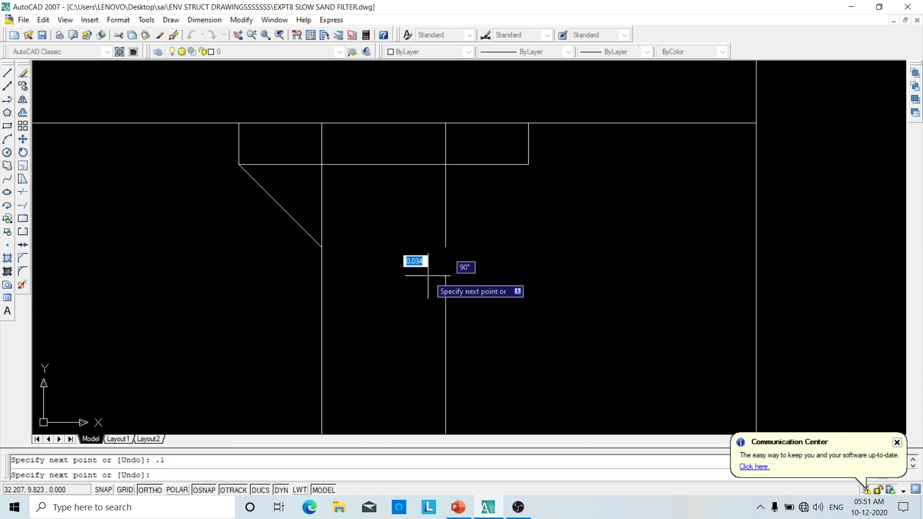
left_click(528, 164)
right_click(532, 165)
left_click(553, 173)
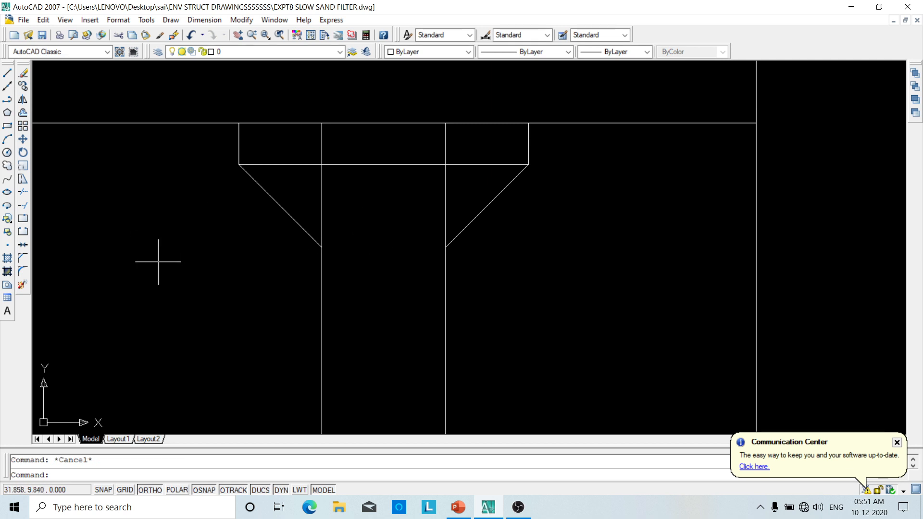
- Trim the outlet pipe's two vertical edges inside the rectangular cap and between the diagonals below it
left_click(22, 192)
key("Return")
left_click(455, 142)
left_click(280, 148)
left_click(457, 190)
left_click(309, 206)
left_click(465, 187)
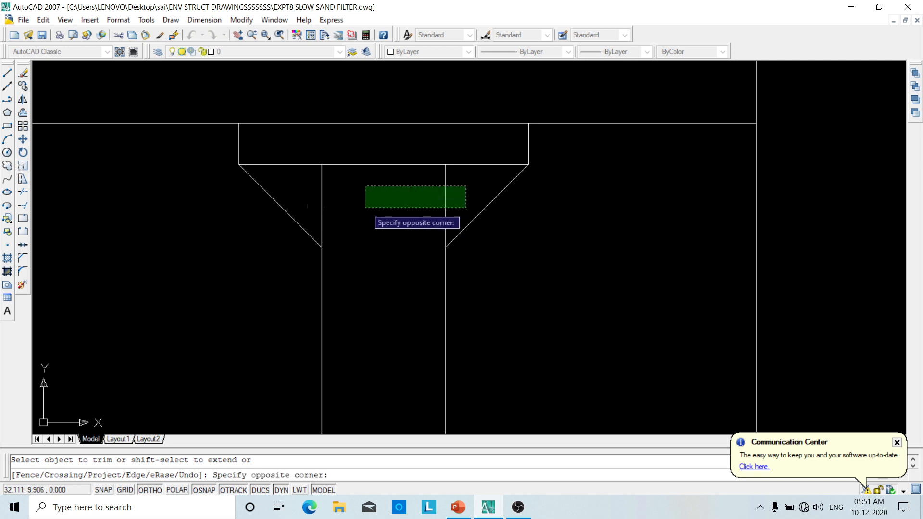
key("Escape")
- Erase the two leftover vertical segments between the diagonals so the funnel mouth is open
left_click(457, 184)
left_click(303, 207)
key("Delete")
scroll(342, 203, "down", 2)
middle_click_drag(349, 213, 338, 254)
scroll(282, 229, "up", 3)
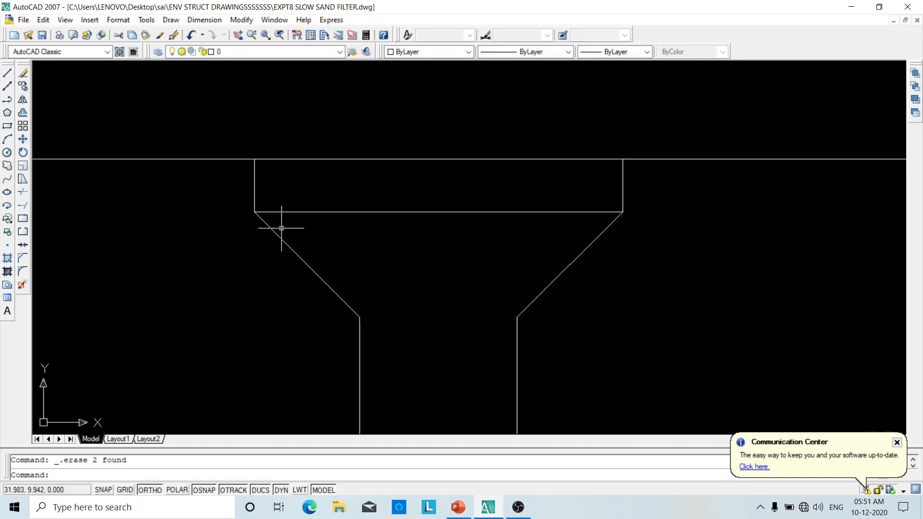
- Draw a circle by its diameter, as tall as the rectangular cap, in the empty space right of the funnel
left_click(7, 153)
left_click(717, 249)
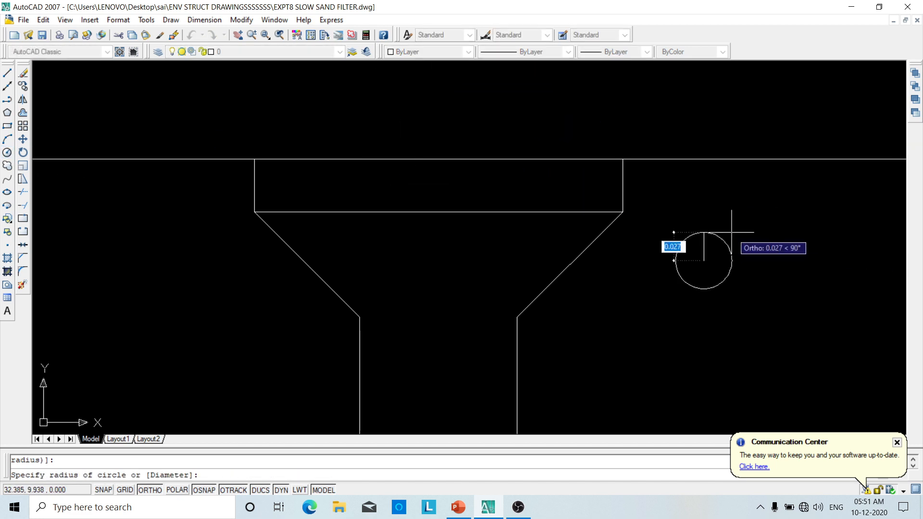
type("d")
key("Return")
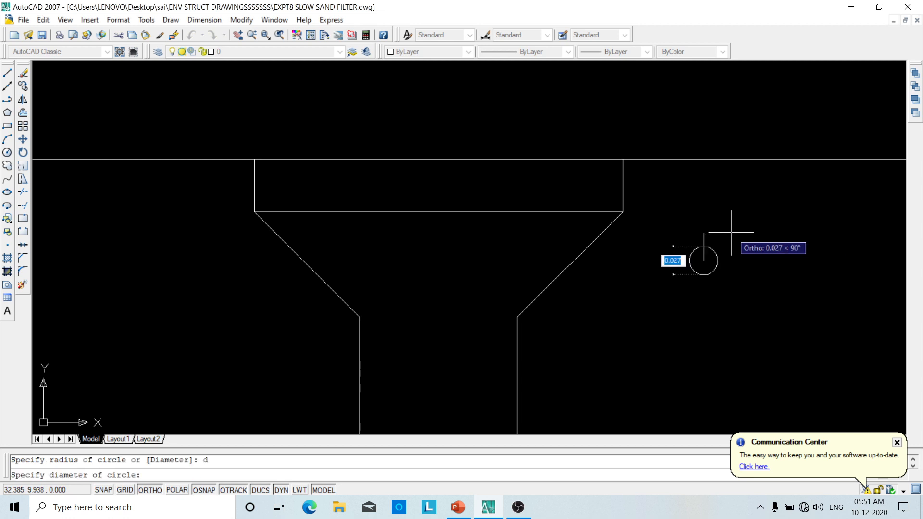
key("Return")
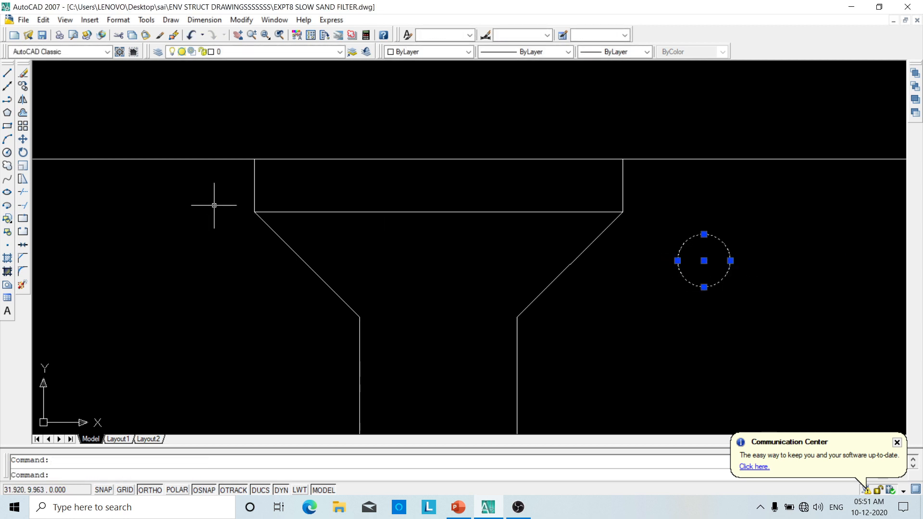
- Copy the circle from its centre to four spaced positions in a row inside the rectangular cap, with Ortho off
left_click(22, 87)
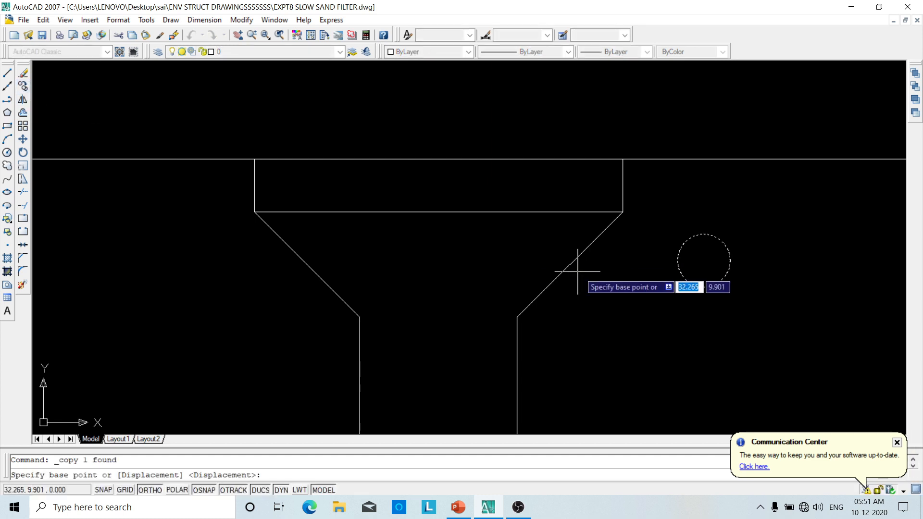
left_click(704, 261)
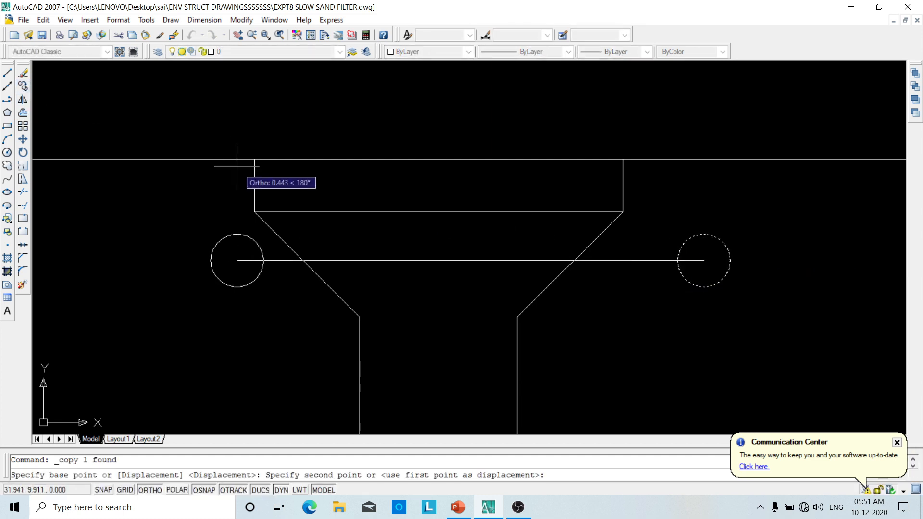
left_click(155, 491)
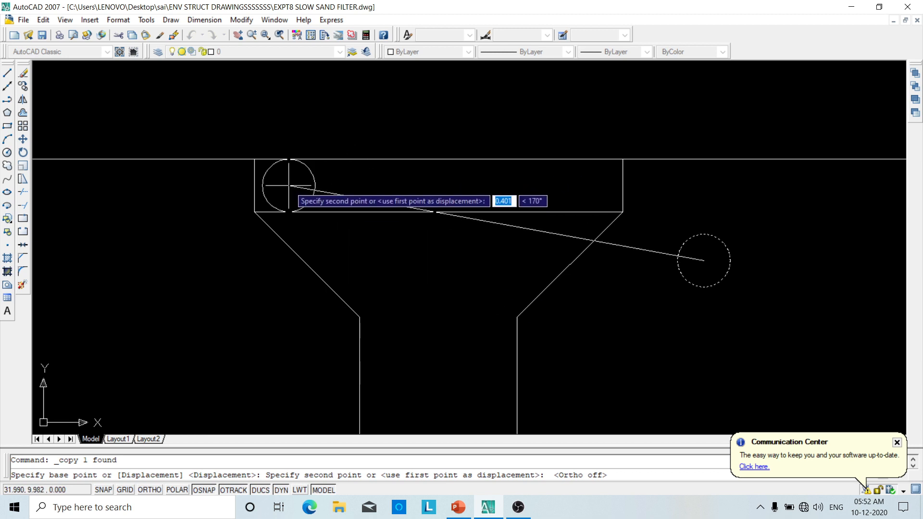
left_click(289, 185)
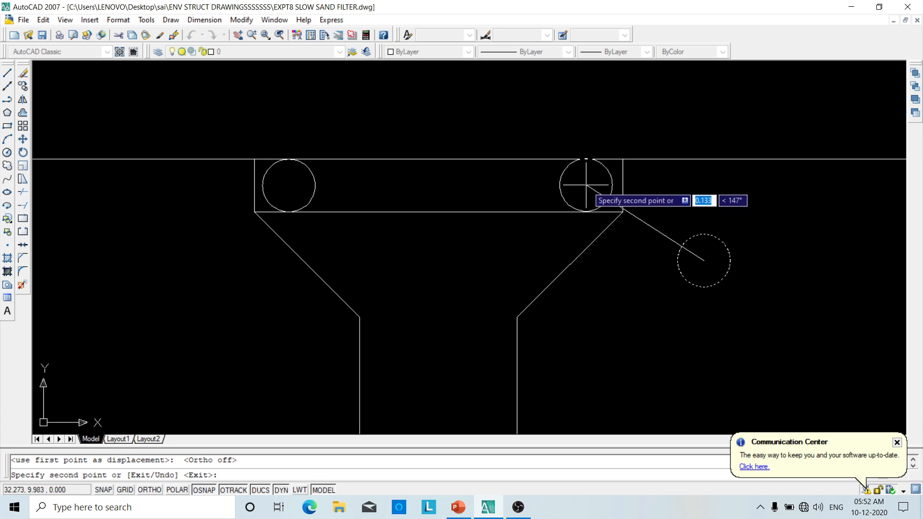
left_click(586, 184)
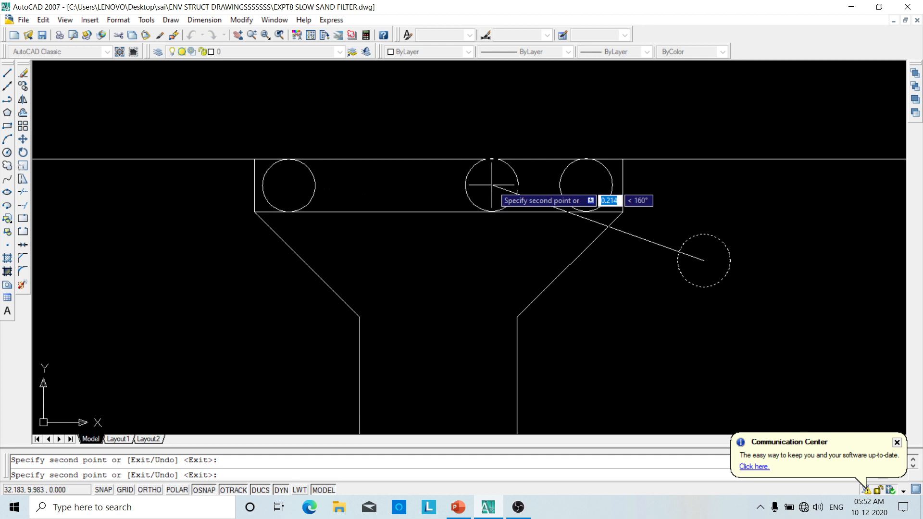
left_click(492, 184)
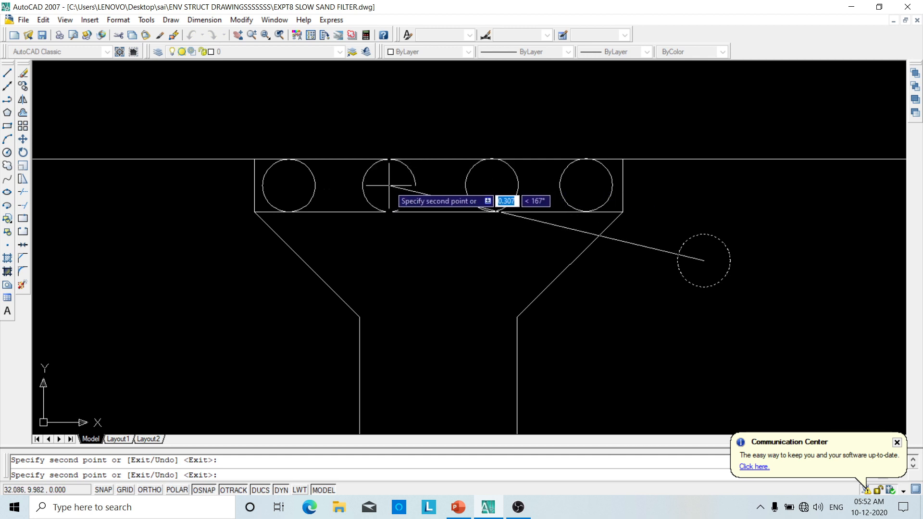
left_click(389, 185)
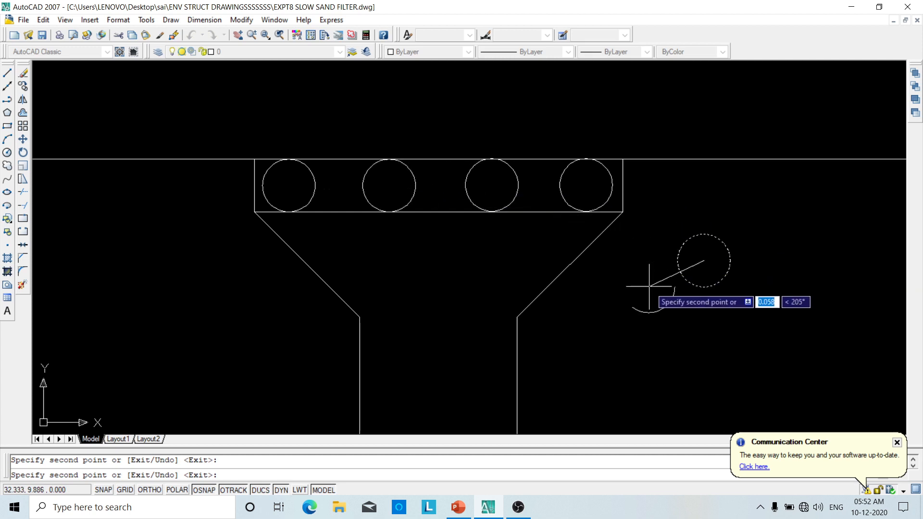
key("Escape")
- Erase the original circle to the right of the funnel
left_click(716, 275)
left_click(684, 296)
key("Delete")
- Draw a slanted line about 0.26 long at 54° up and outward from the outlet pipe's right vertical edge
scroll(683, 295, "down", 5)
middle_click_drag(680, 295, 531, 163)
scroll(542, 232, "down", 2)
middle_click_drag(540, 231, 514, 151)
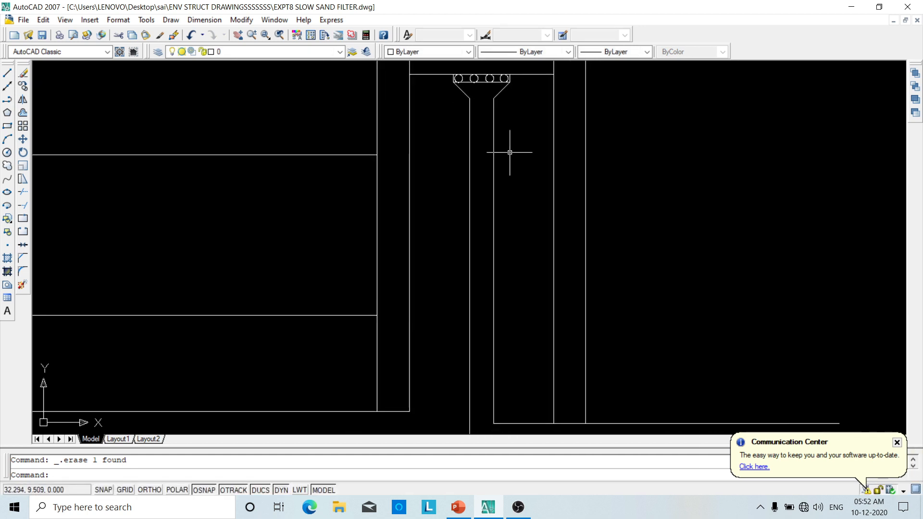
left_click(8, 73)
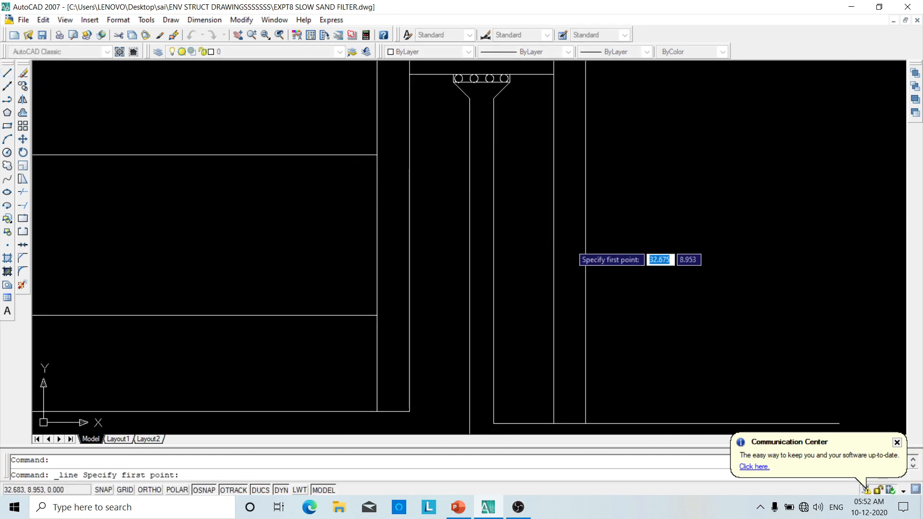
left_click(493, 261)
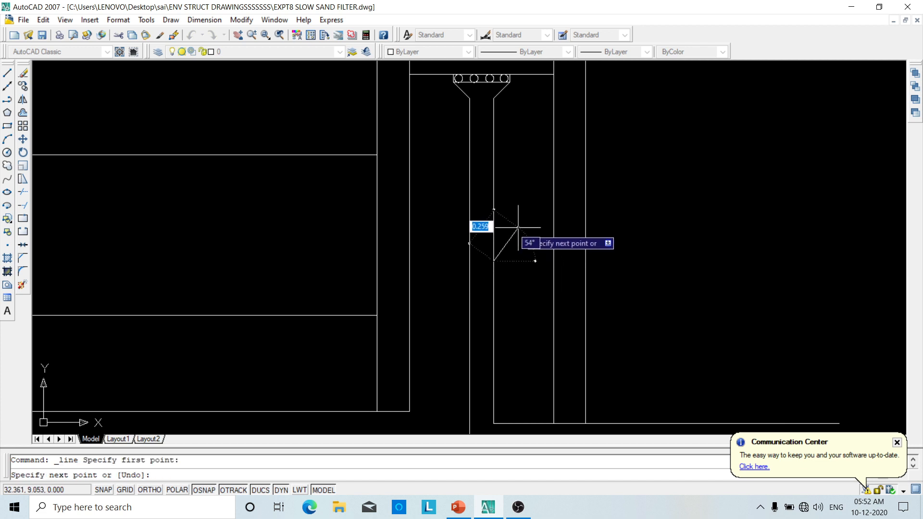
left_click(518, 227)
right_click(518, 228)
left_click(546, 237)
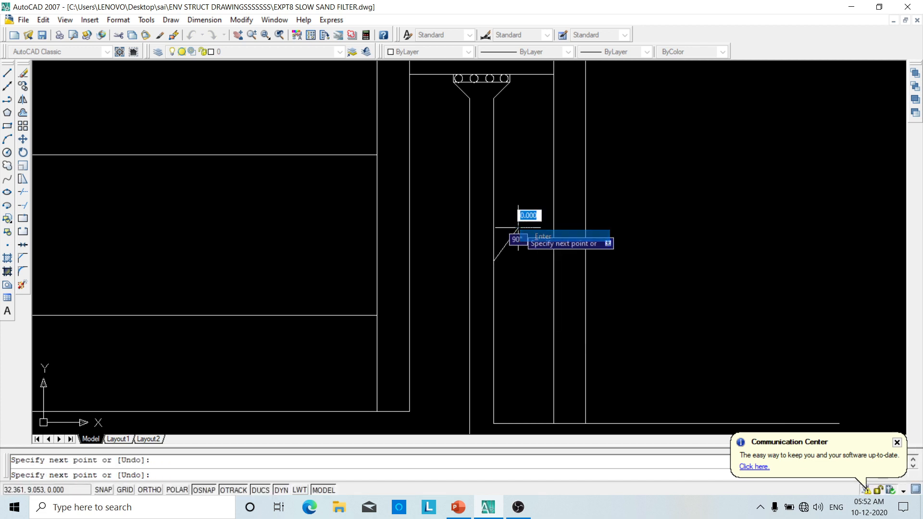
- Draw a matching slanted line about 0.26 long at 125° from the pipe's left vertical edge, starting level with the right one
right_click(441, 221)
left_click(462, 228)
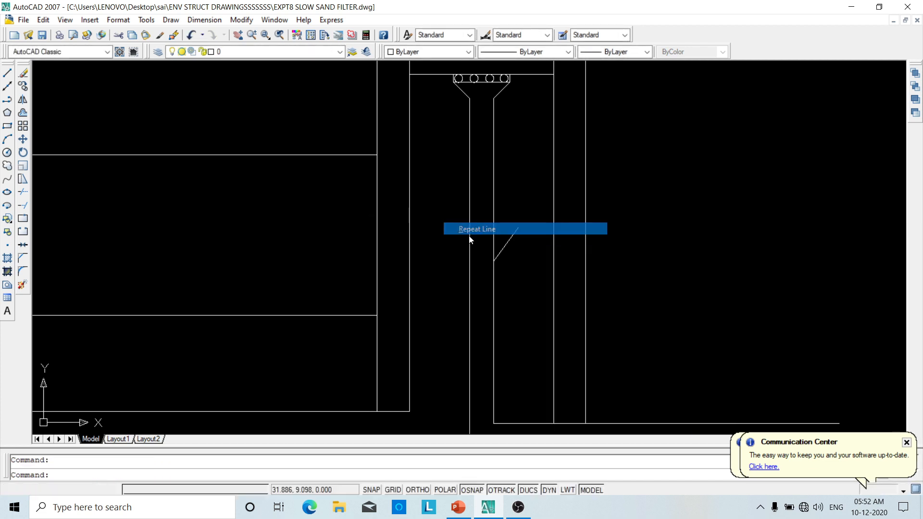
scroll(482, 260, "up", 3)
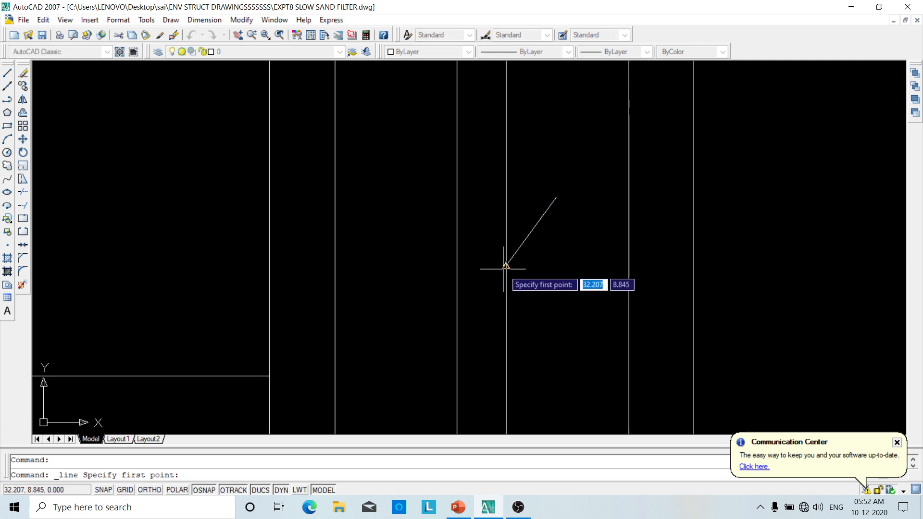
left_click(457, 265)
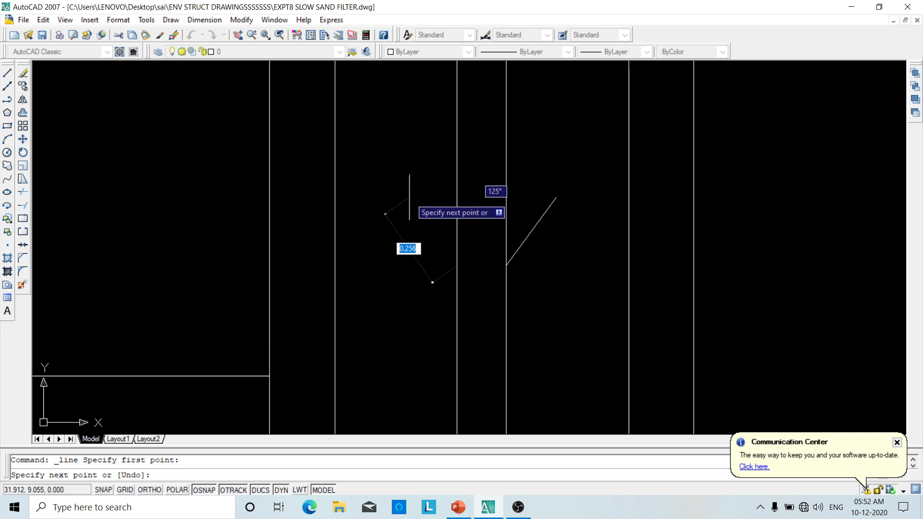
left_click(410, 197)
right_click(409, 197)
left_click(422, 205)
scroll(475, 240, "up", 3)
scroll(491, 332, "down", 5)
scroll(452, 276, "up", 3)
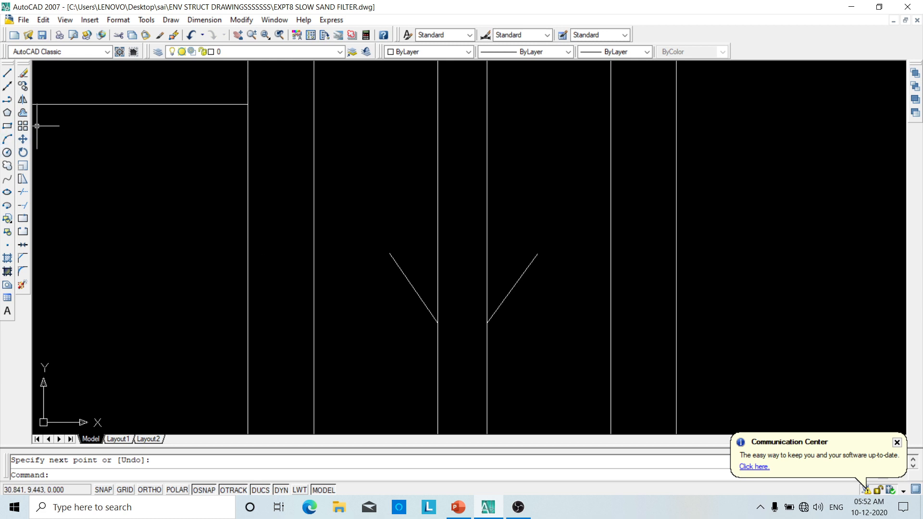
left_click(23, 114)
type(".01")
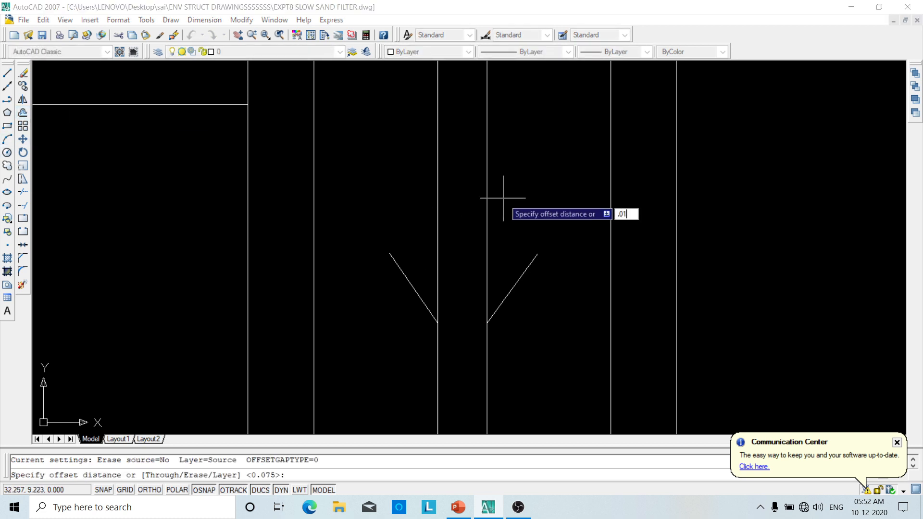
key("Return")
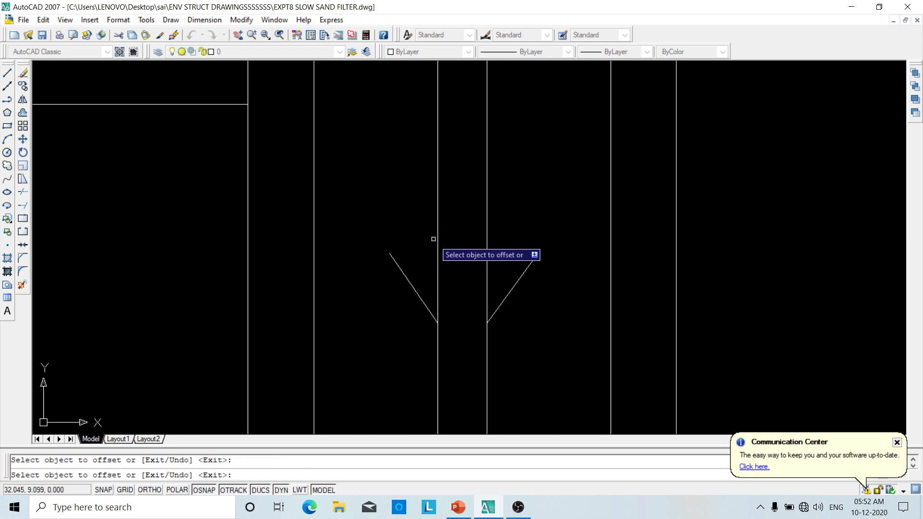
left_click(458, 247)
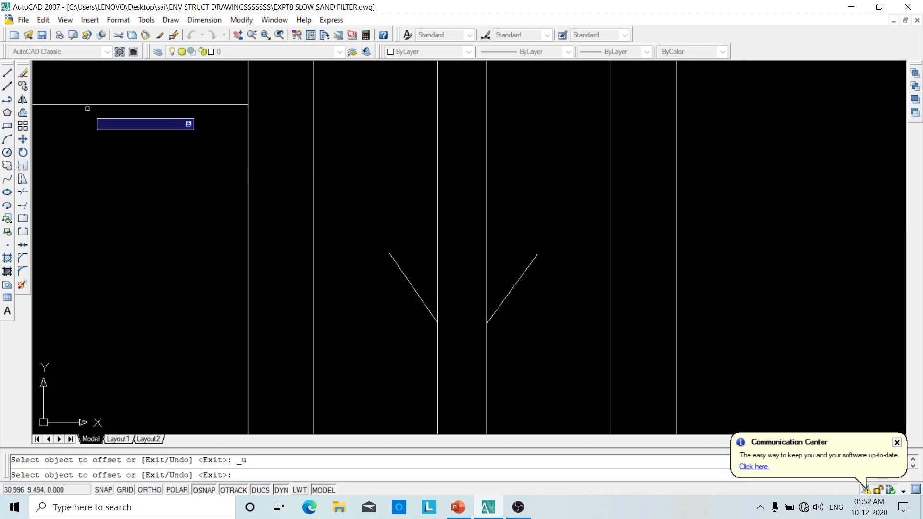
- Offset the outlet pipe's left and right vertical edges 0.01 outward
left_click(21, 115)
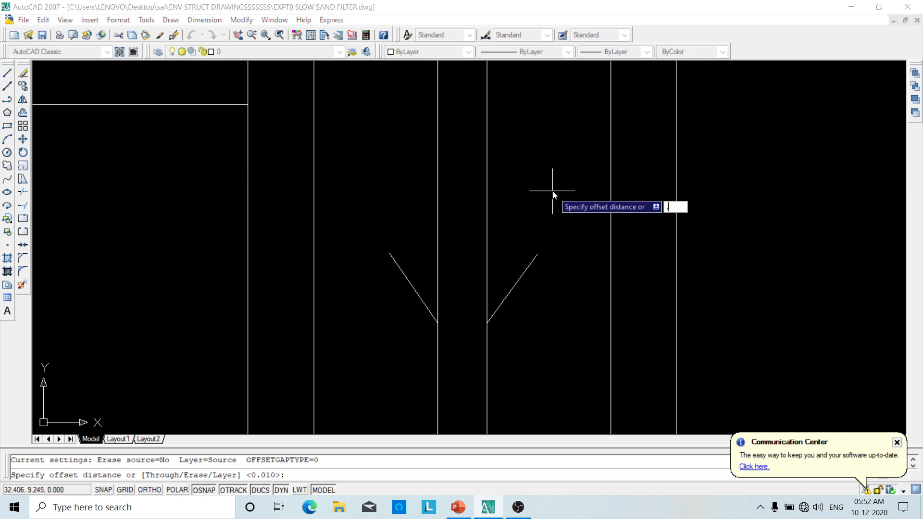
type(".01")
key("Return")
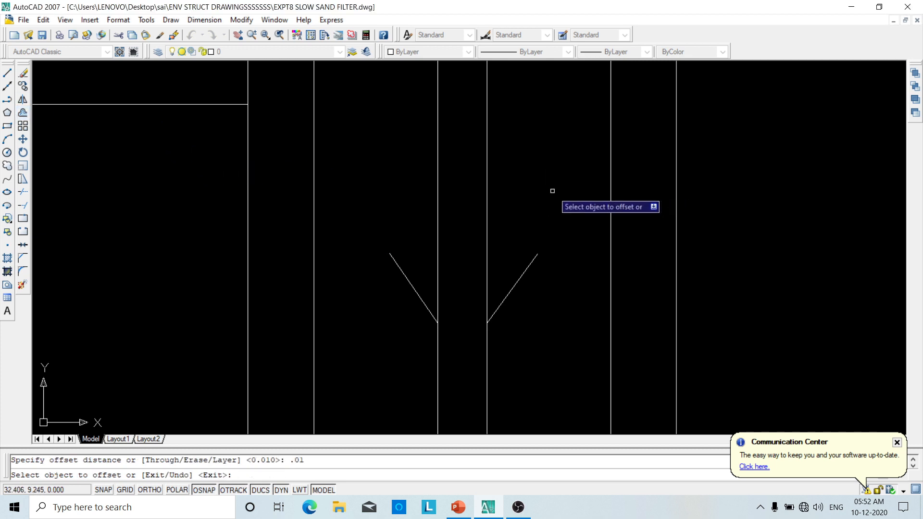
left_click(437, 221)
left_click(336, 223)
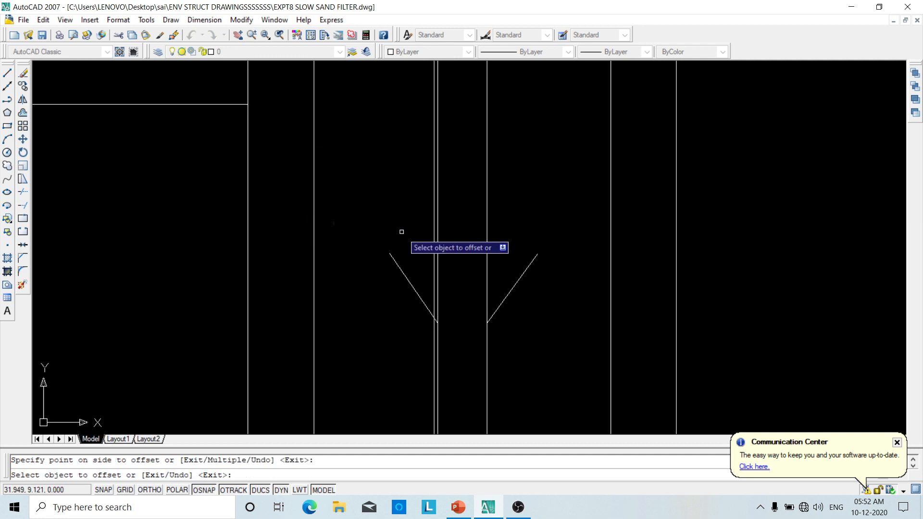
left_click(489, 252)
left_click(596, 298)
scroll(536, 332, "up", 2)
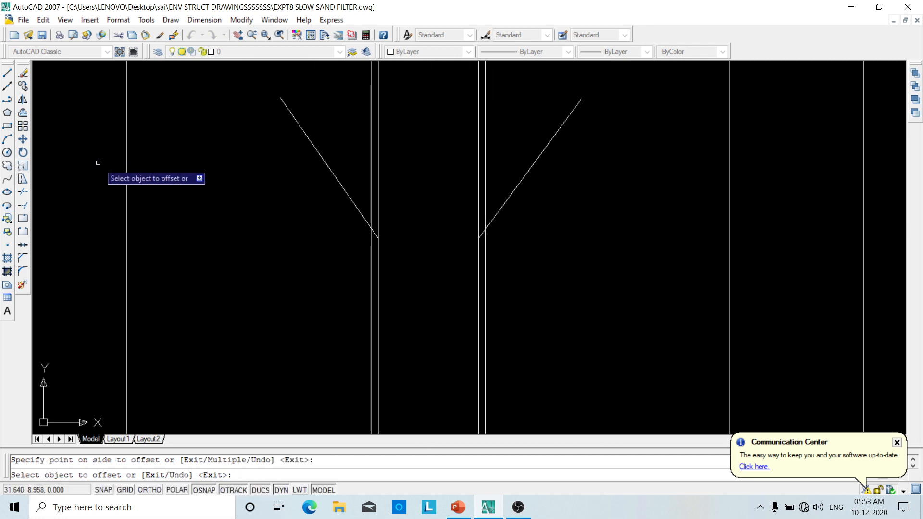
- Trim the two outward offset pipe edges below the slanted lines
key("Return")
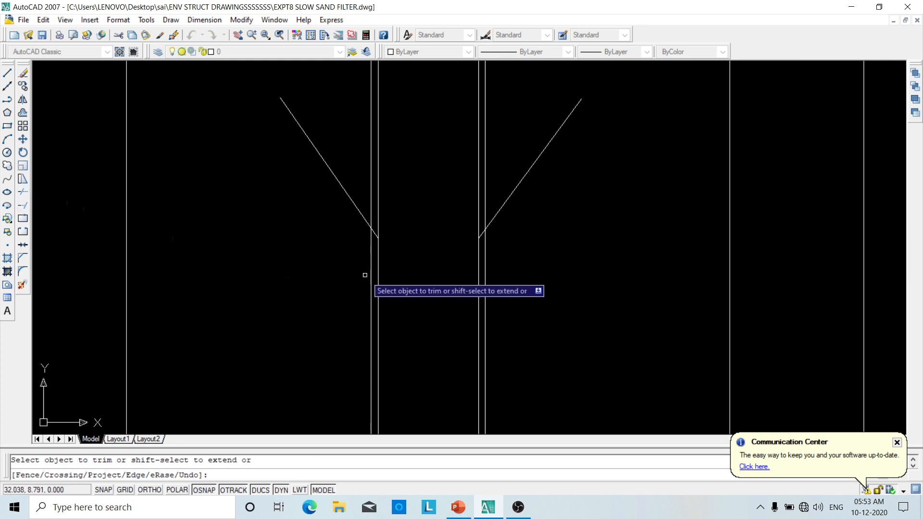
left_click(368, 273)
left_click(374, 272)
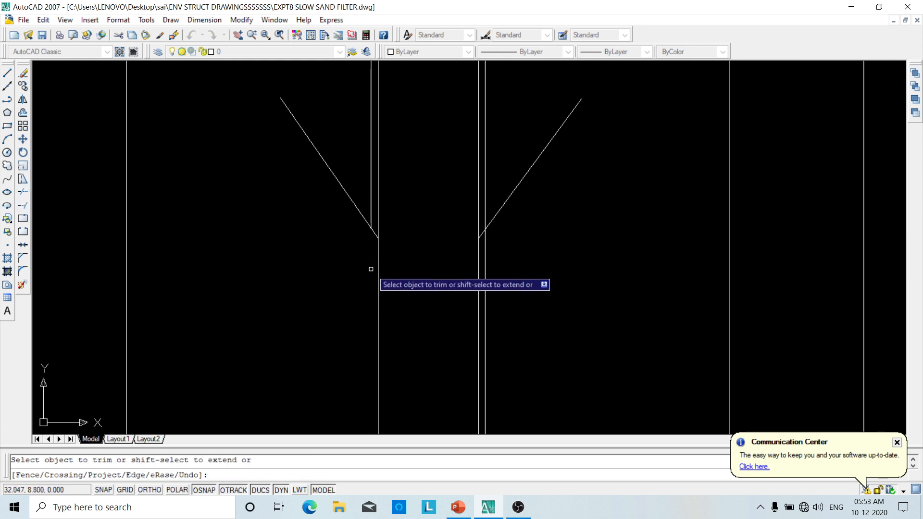
left_click(486, 263)
- Trim the original inner left and right pipe edges above the slanted lines, leaving only the wider offset edges there
scroll(485, 240, "up", 5)
scroll(492, 233, "down", 5)
middle_click_drag(492, 252, 492, 328)
middle_click_drag(483, 230, 481, 255)
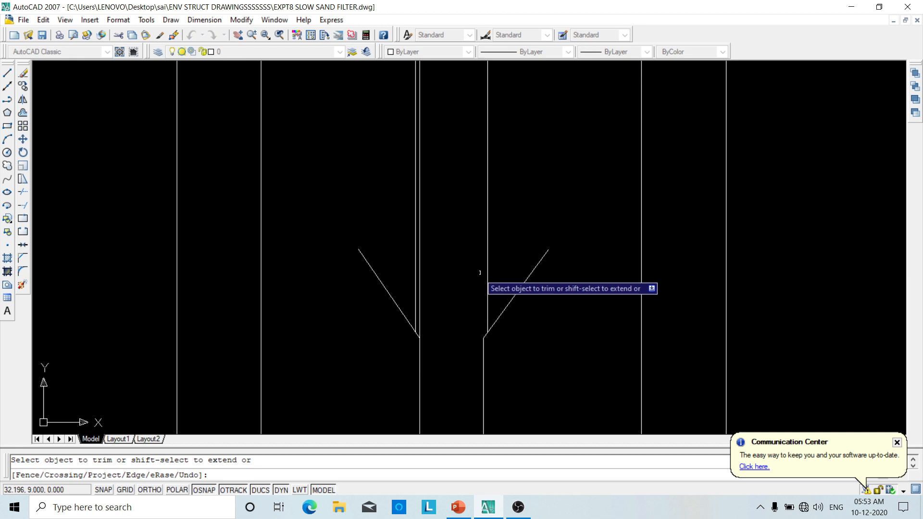
left_click(420, 309)
scroll(457, 295, "down", 5)
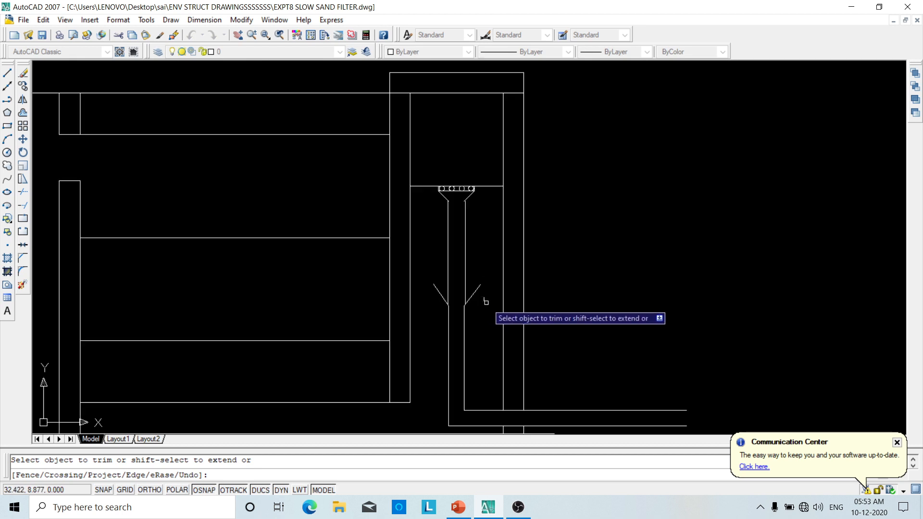
scroll(481, 307, "up", 5)
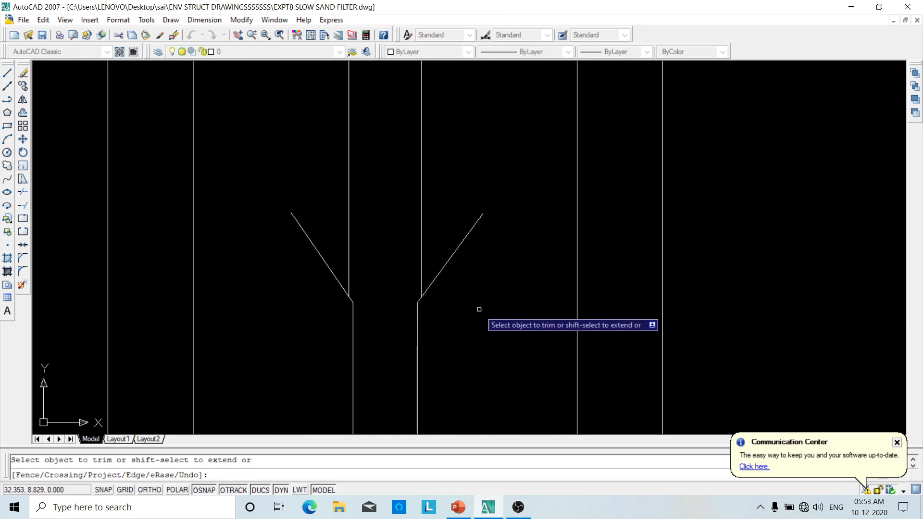
scroll(365, 303, "up", 3)
scroll(365, 305, "down", 10)
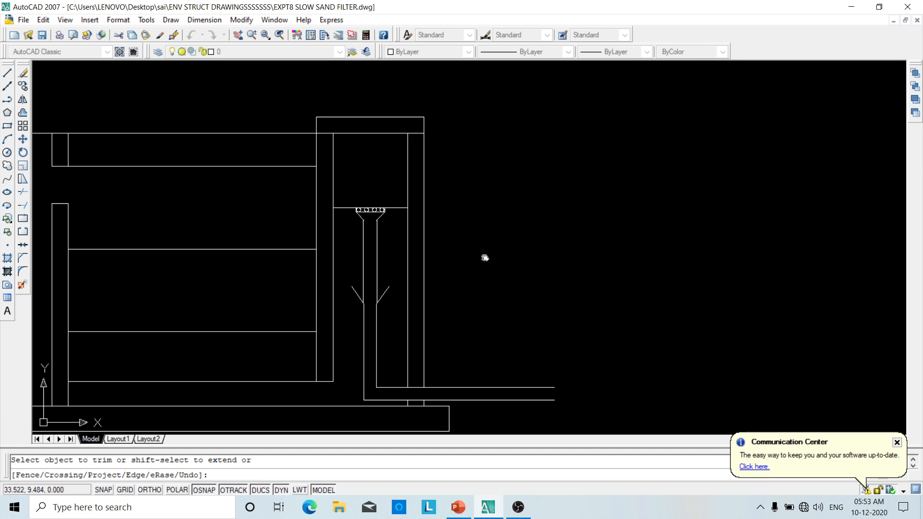
scroll(440, 266, "up", 4)
middle_click_drag(427, 260, 500, 165)
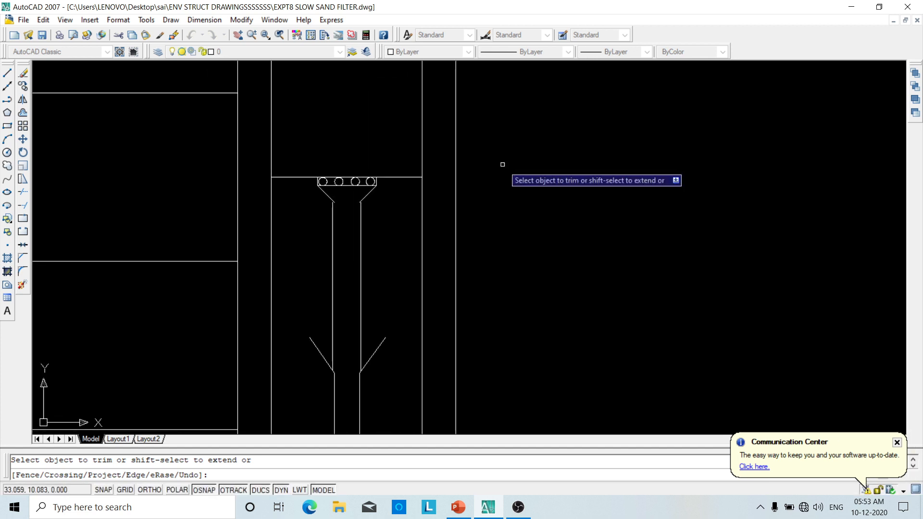
key("Escape")
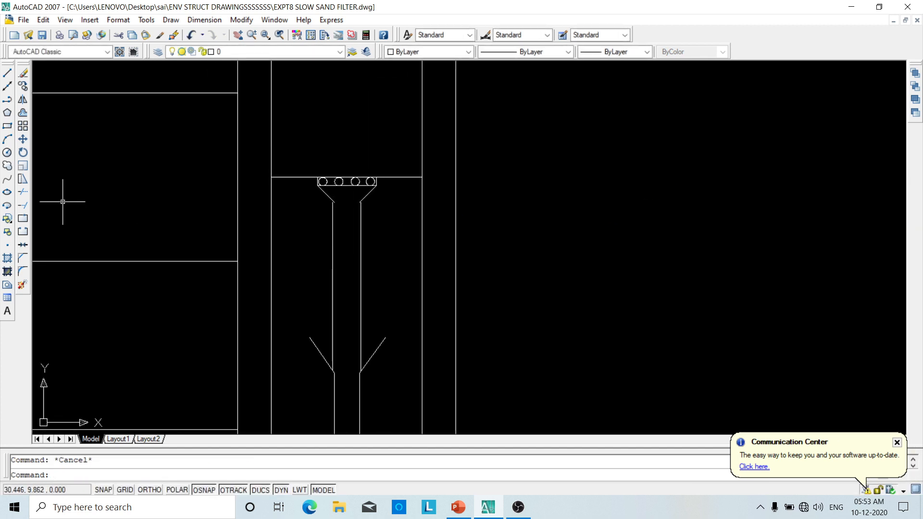
- Draw a line about 0.17 long joining the lower ends of the two wider pipe edges
left_click(6, 75)
scroll(274, 399, "up", 5)
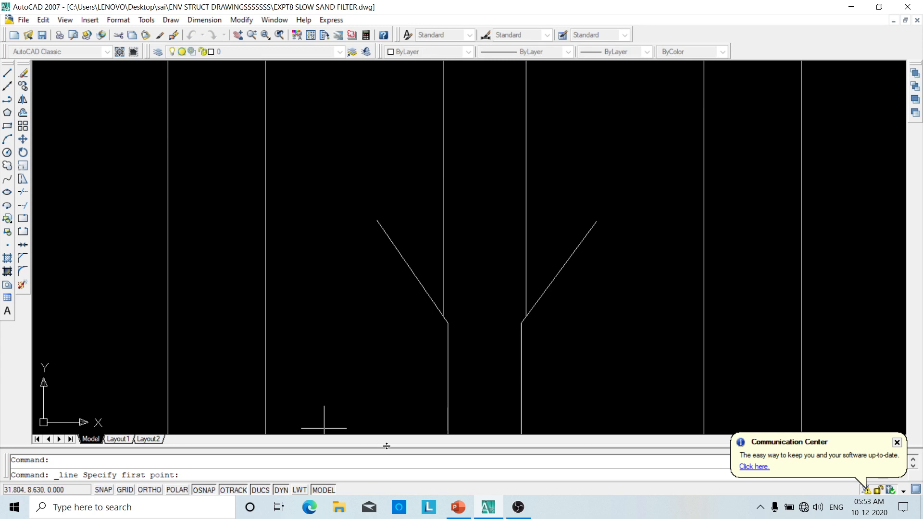
left_click(443, 316)
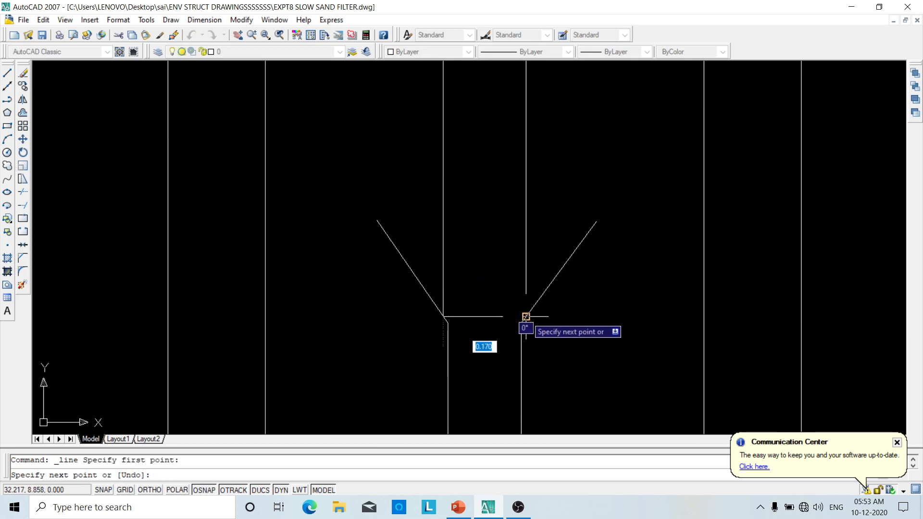
right_click(526, 316)
left_click(544, 323)
- Extend the narrower lower pipe's left and right edges up to the new joining line
scroll(524, 338, "up", 5)
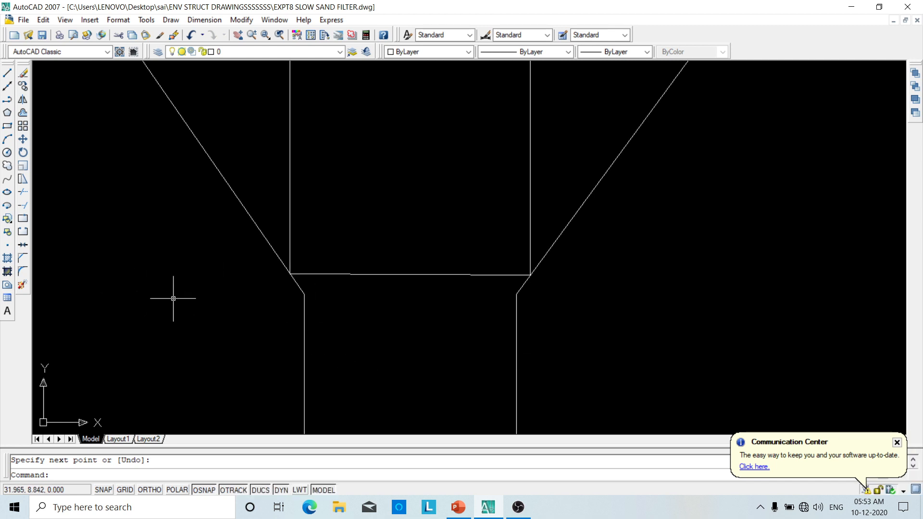
left_click(22, 207)
key("Return")
left_click(304, 316)
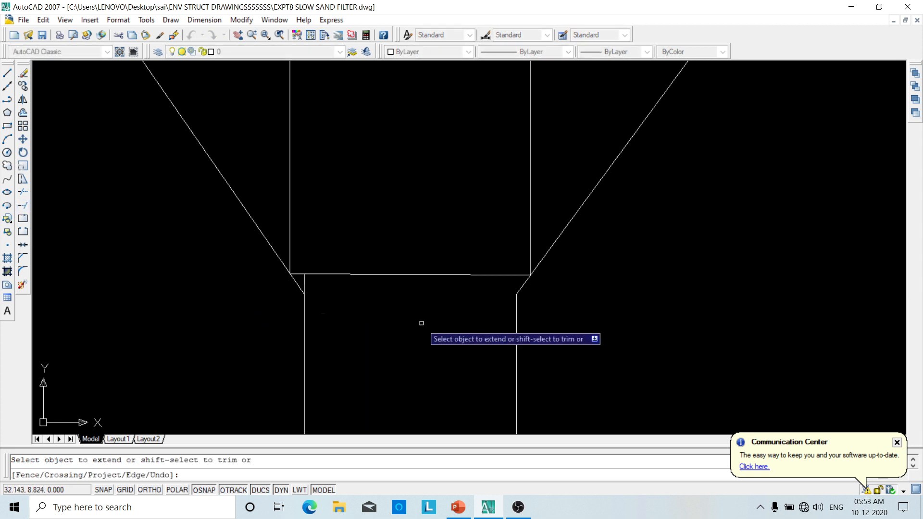
left_click(517, 315)
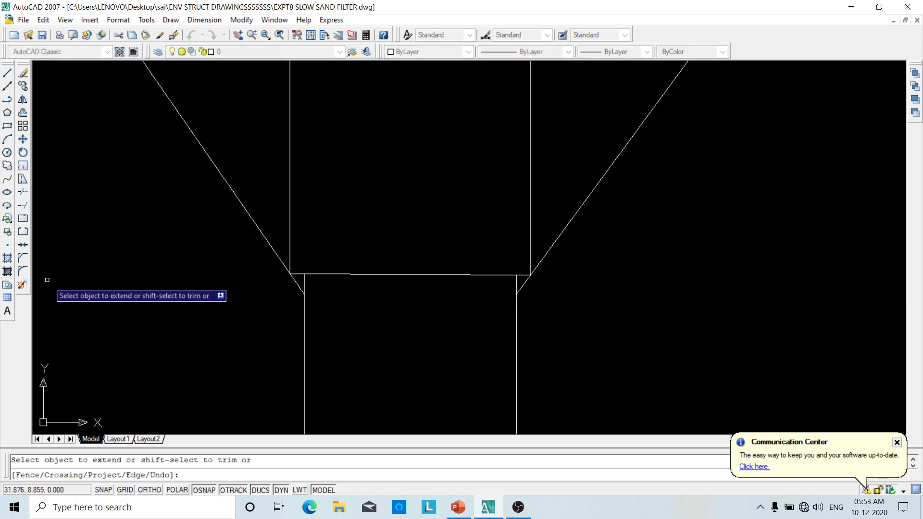
key("Escape")
- Trim the short stubs of the slanted lines that project below the joining line on both sides
left_click(22, 194)
key("Return")
scroll(284, 278, "up", 2)
middle_click_drag(580, 310, 305, 296)
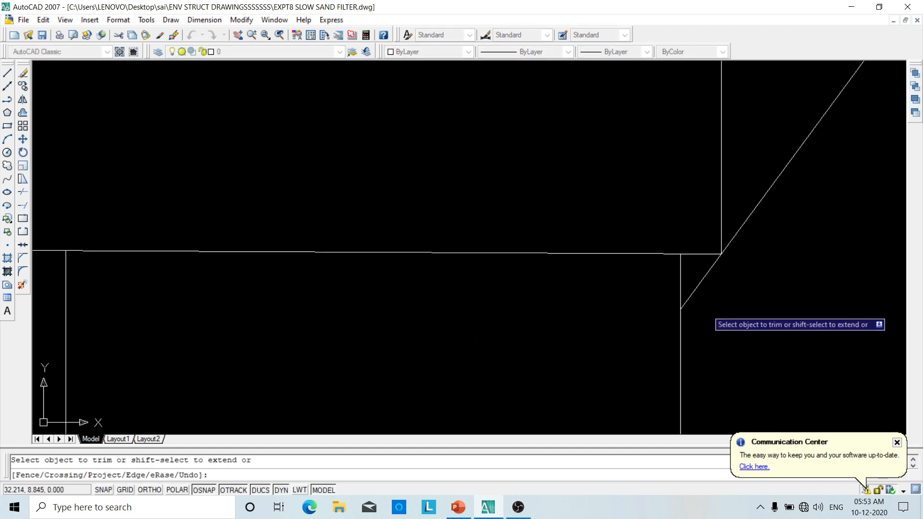
left_click(701, 281)
scroll(706, 293, "down", 3)
mouse_move(715, 311)
middle_mouse_down()
mouse_move(643, 264)
mouse_move(486, 367)
middle_mouse_up()
scroll(645, 287, "down", 5)
scroll(522, 307, "down", 5)
scroll(486, 366, "up", 7)
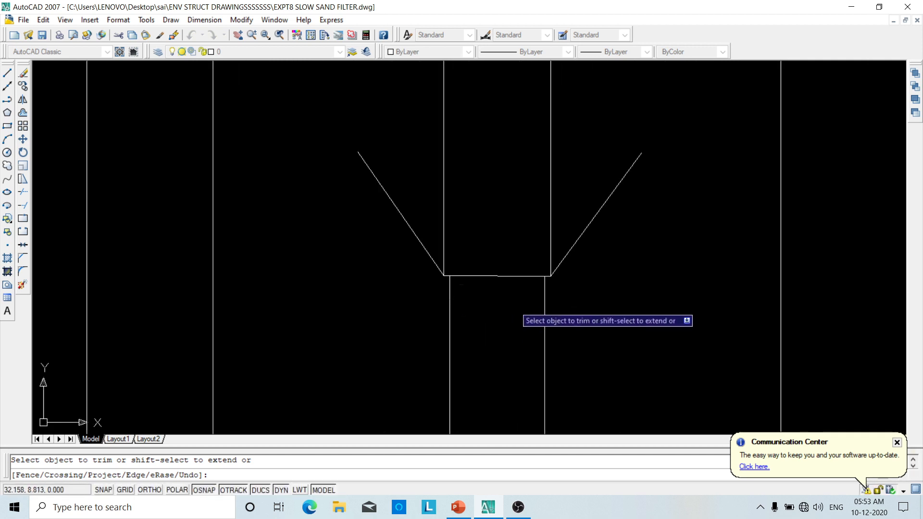
middle_click_drag(510, 243, 491, 330)
scroll(486, 244, "down", 4)
scroll(466, 169, "down", 3)
middle_click_drag(478, 259, 434, 291)
scroll(422, 142, "up", 6)
middle_click_drag(423, 138, 406, 323)
key("Escape")
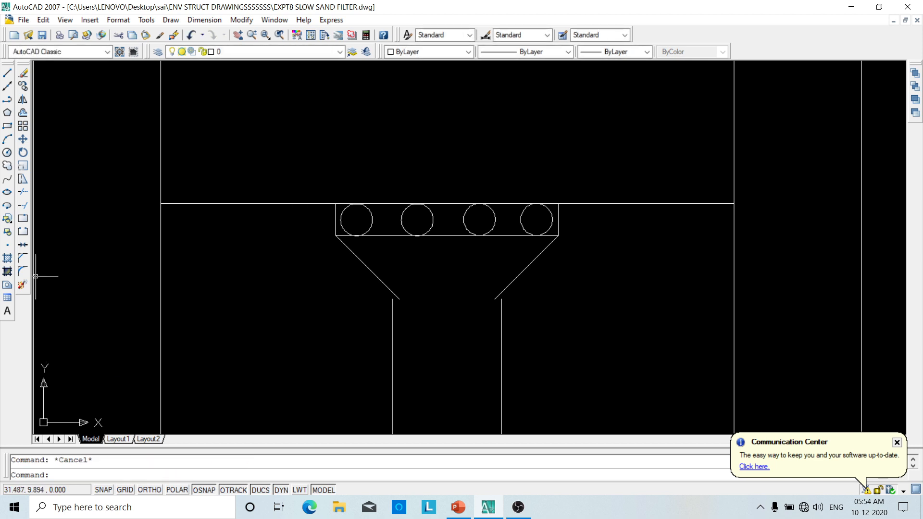
- Extend the upper pipe's left and right edges up to the funnel's sloping sides
left_click(22, 207)
key("Return")
left_click(519, 333)
left_click(364, 362)
key("Escape")
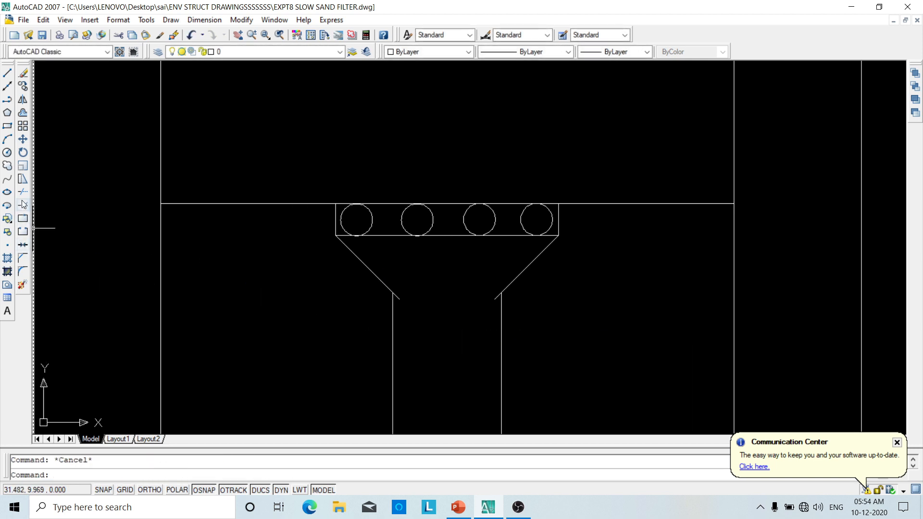
- Trim the ends of the funnel's sloping sides that project inside the pipe edges
left_click(23, 191)
key("Return")
scroll(453, 338, "up", 2)
left_click(405, 268)
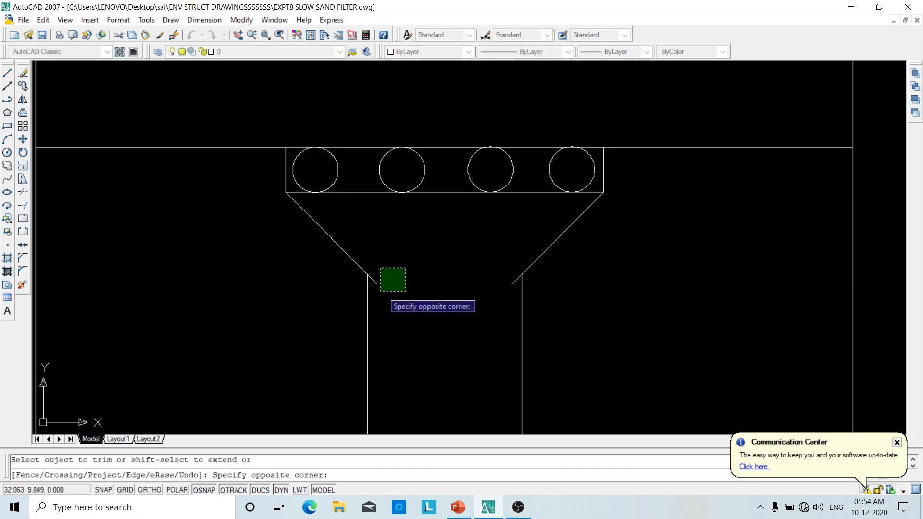
left_click(373, 295)
left_click(515, 283)
left_click(515, 291)
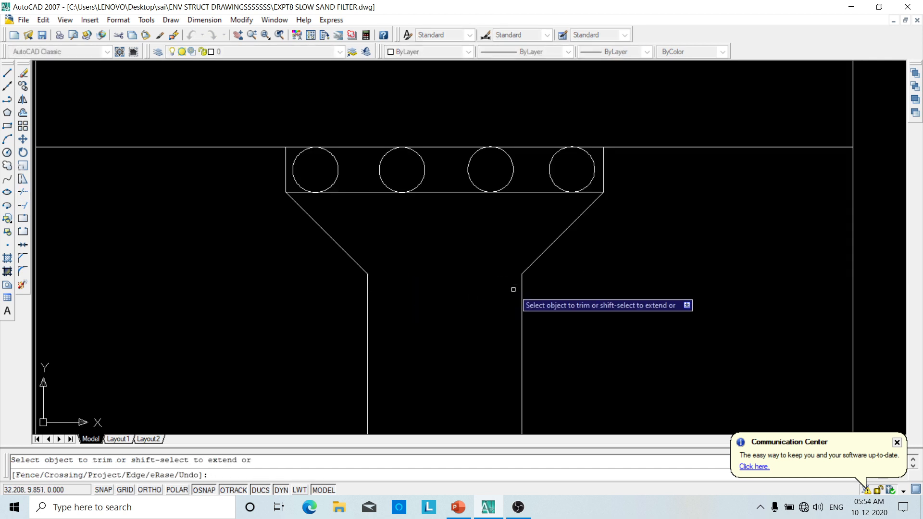
- Examine the finished telescopic outlet pipe and the whole redrawn cross-section with its inlet pipe
scroll(538, 289, "down", 4)
scroll(564, 313, "down", 4)
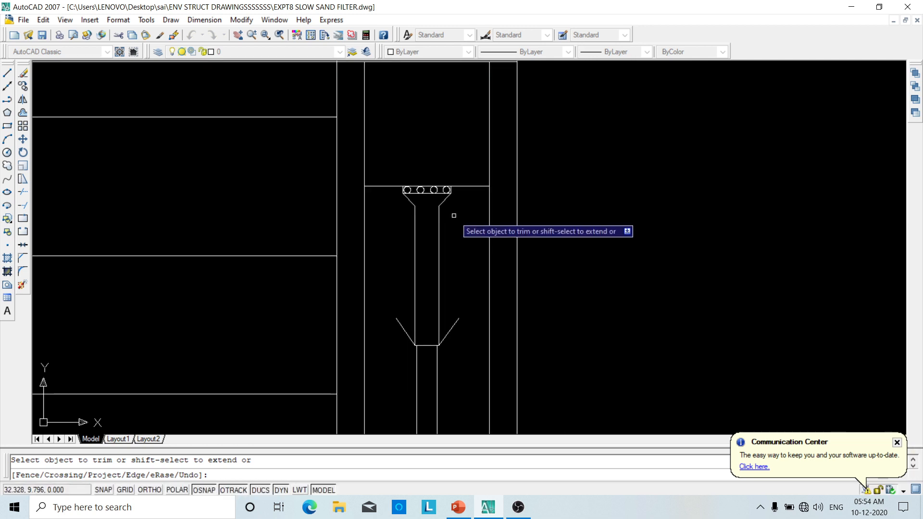
scroll(426, 243, "down", 8)
middle_click_drag(438, 241, 490, 204)
scroll(379, 218, "up", 2)
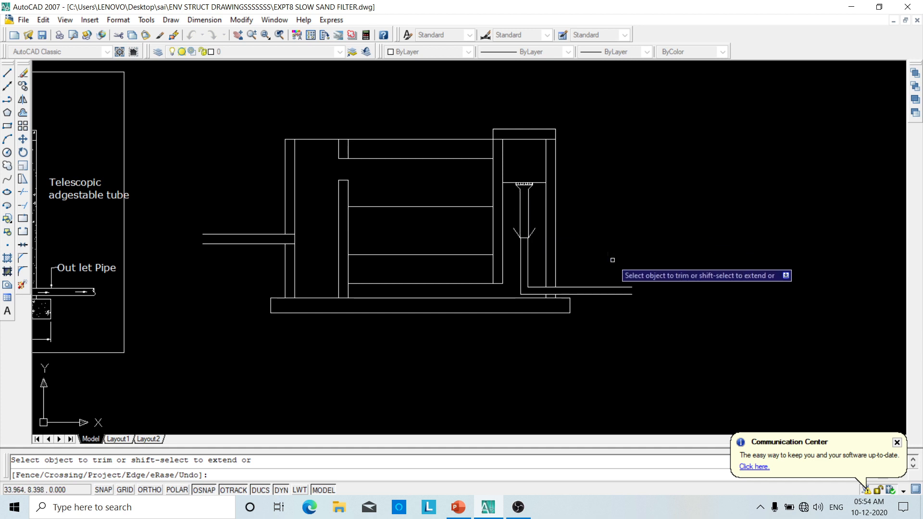
scroll(615, 296, "up", 2)
middle_click_drag(692, 316, 822, 328)
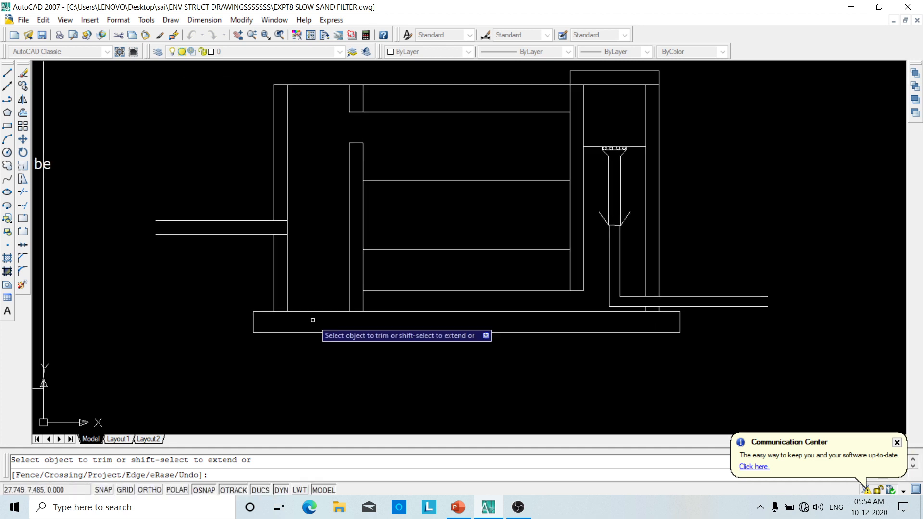
middle_click_drag(344, 325, 428, 329)
key("Escape")
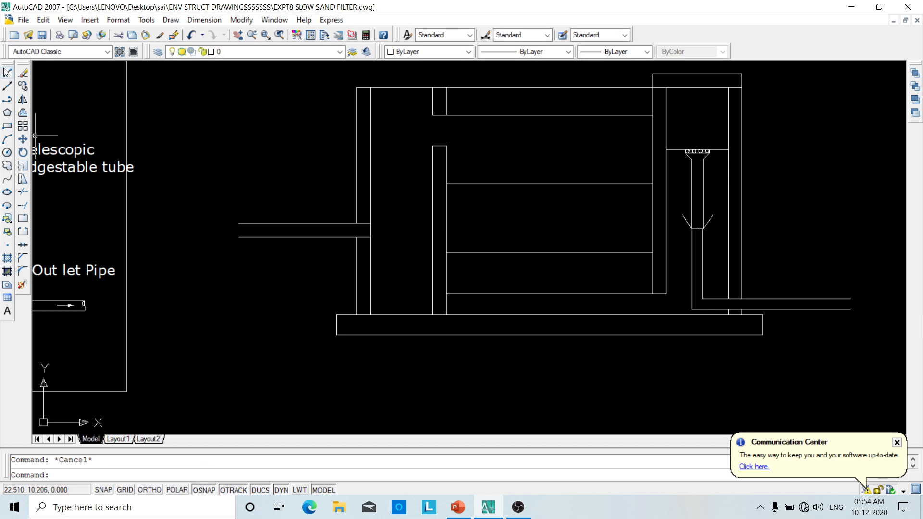
left_click(5, 72)
key("Return")
scroll(265, 222, "up", 5)
key("Escape")
key("Escape")
- Close the inlet pipe's open outer end with a vertical line about 0.2 long between its upper and lower edges
left_click(7, 73)
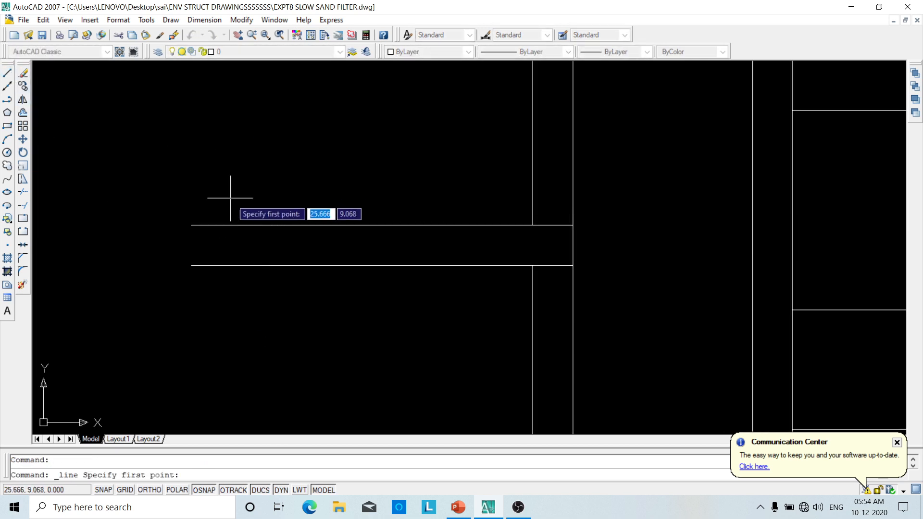
left_click(191, 225)
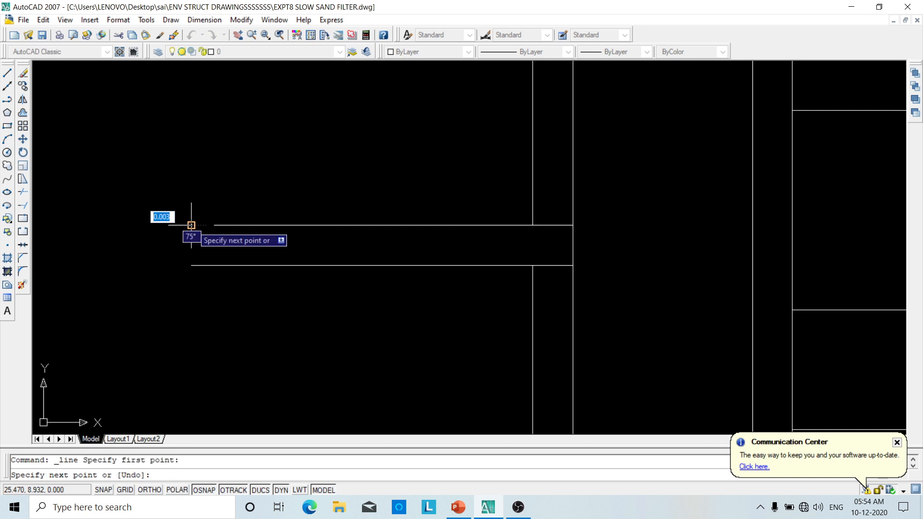
left_click(191, 265)
right_click(191, 265)
left_click(213, 270)
- Draw two half-length vertical lines over the inlet pipe's end line, from the upper corner to the midpoint and from there to the lower corner
right_click(218, 200)
left_click(233, 209)
left_click(191, 225)
right_click(191, 248)
left_click(223, 255)
right_click(237, 220)
left_click(259, 225)
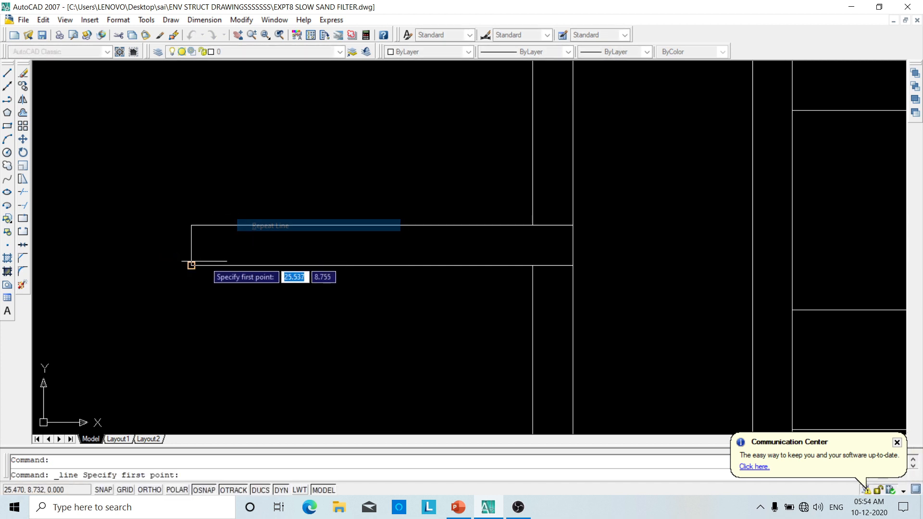
left_click(191, 266)
right_click(191, 266)
left_click(210, 274)
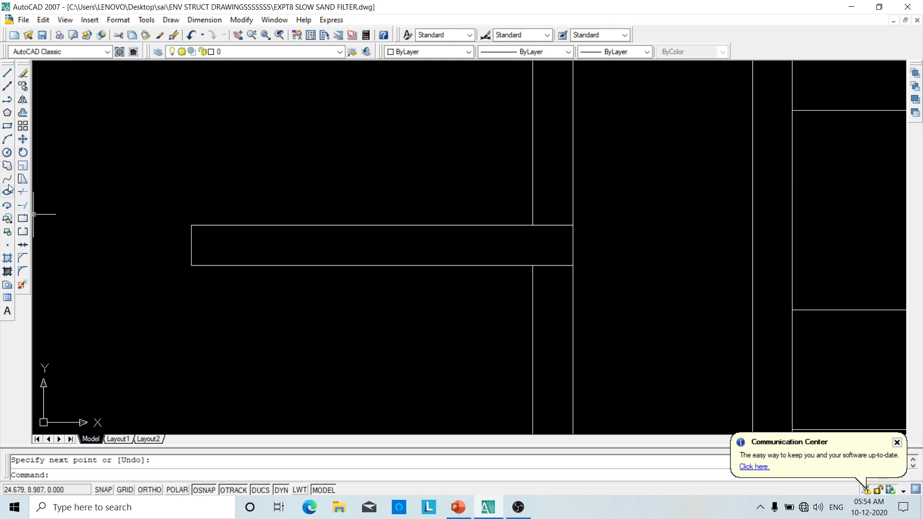
left_click(7, 140)
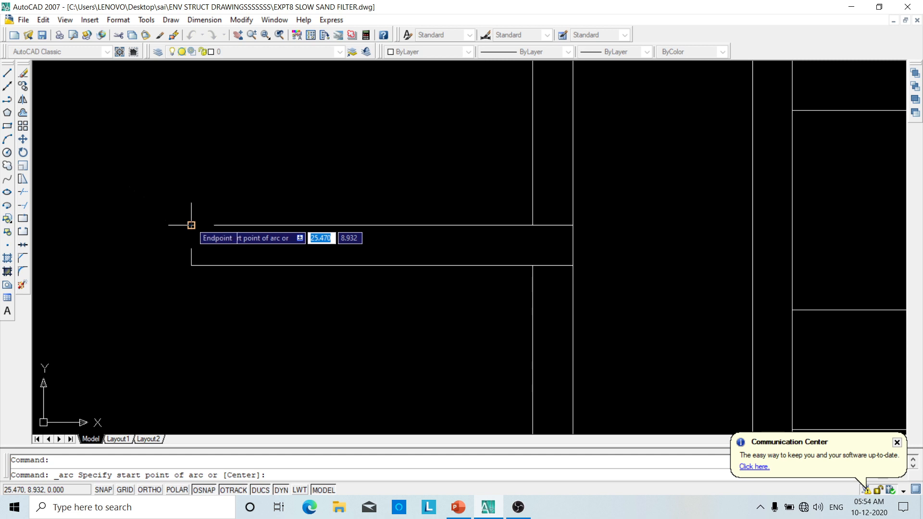
left_click(191, 225)
type("c")
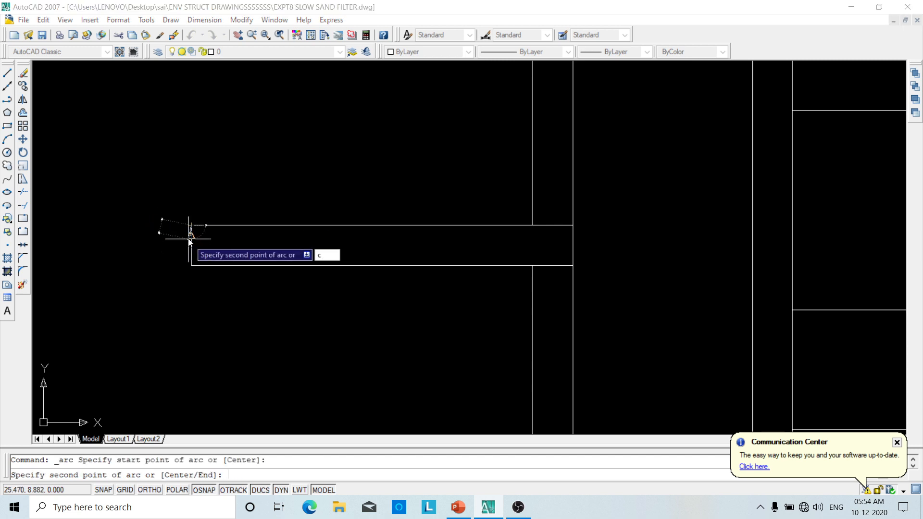
key("Return")
scroll(185, 236, "up", 5)
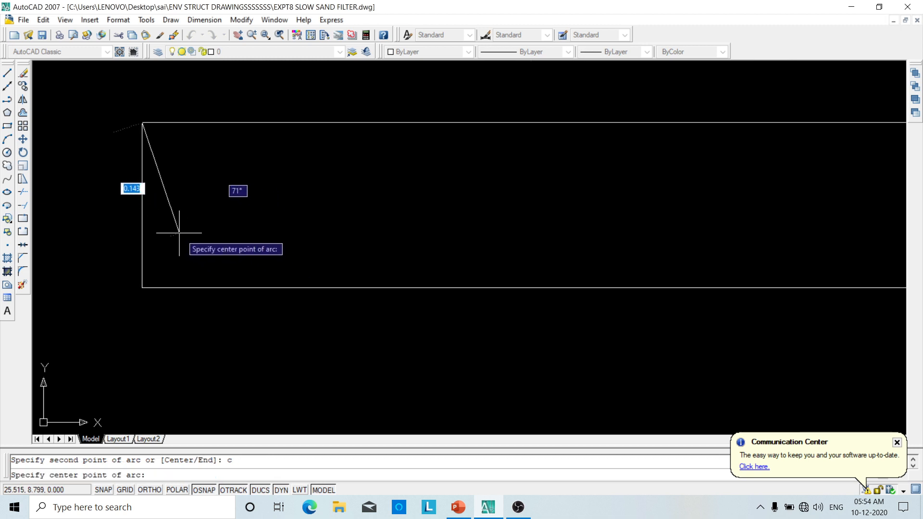
left_click(142, 206)
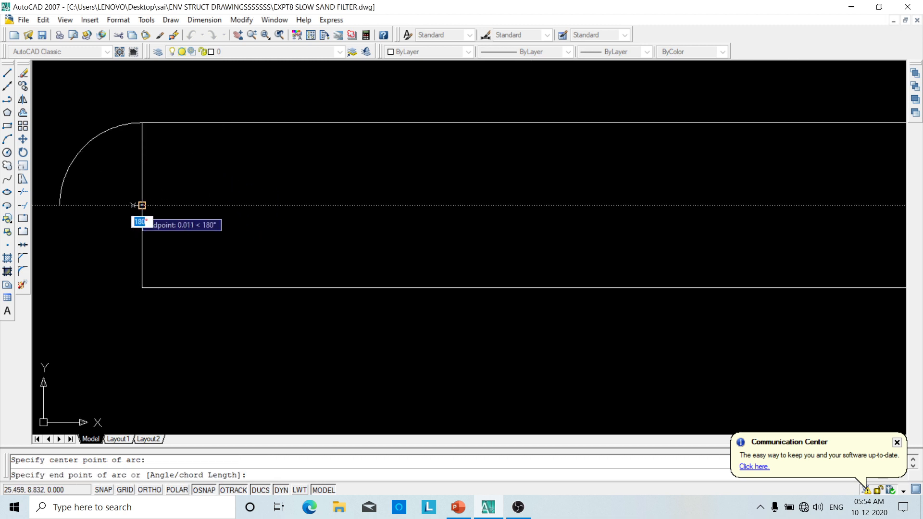
key("Escape")
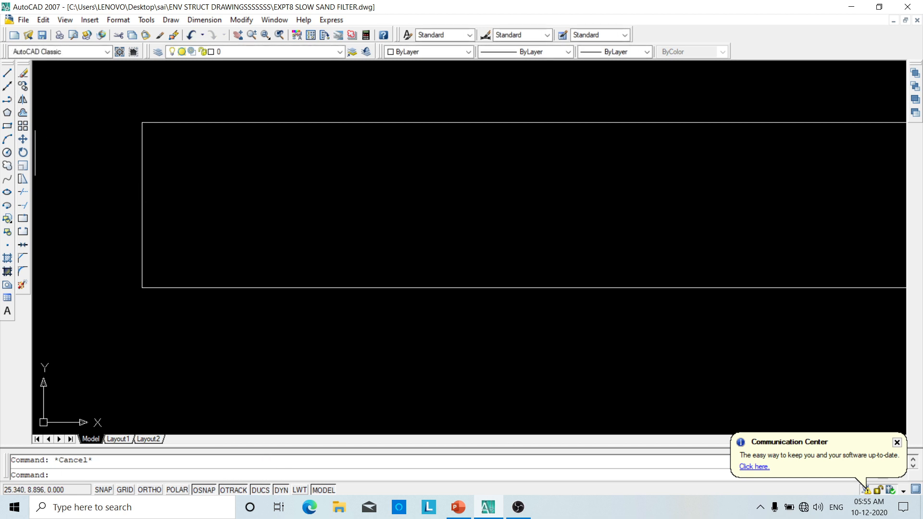
- Draw a semicircular arc of about 0.05 radius bulging outward from the pipe end's upper corner to the end line's midpoint
left_click(8, 139)
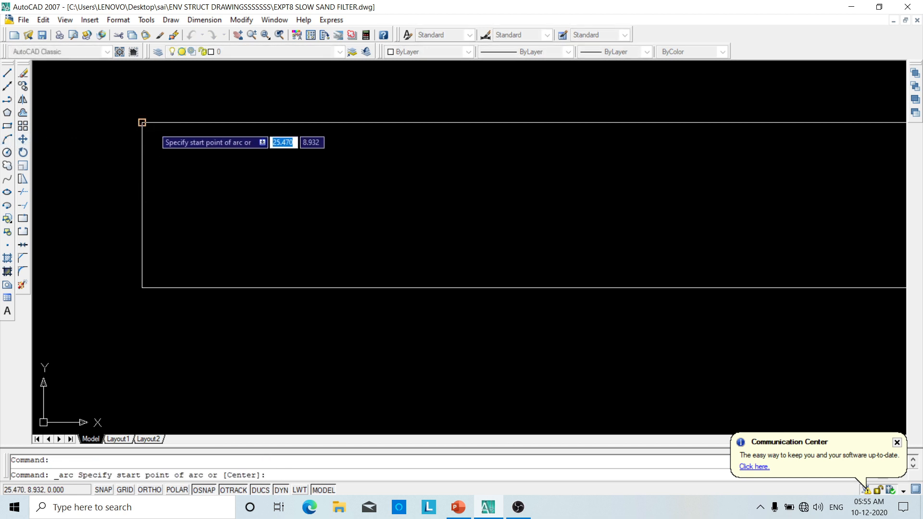
left_click(142, 122)
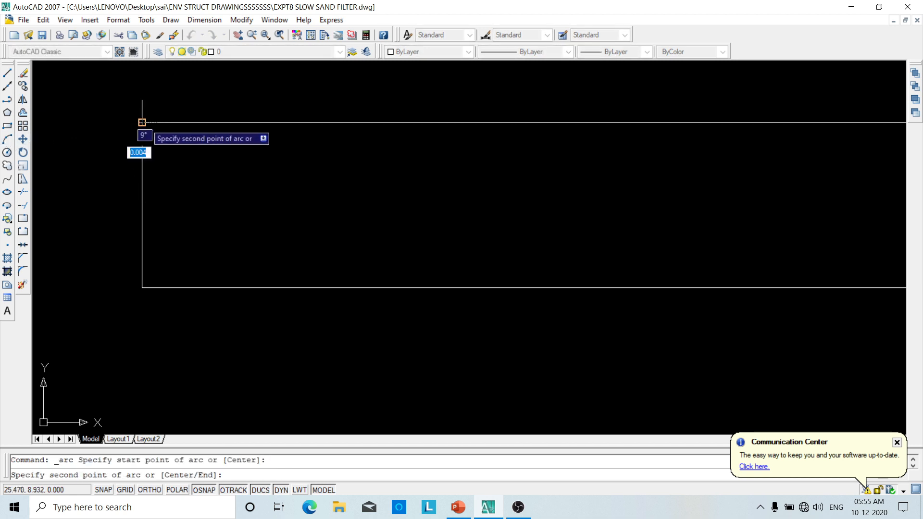
type("c")
key("Return")
left_click(142, 164)
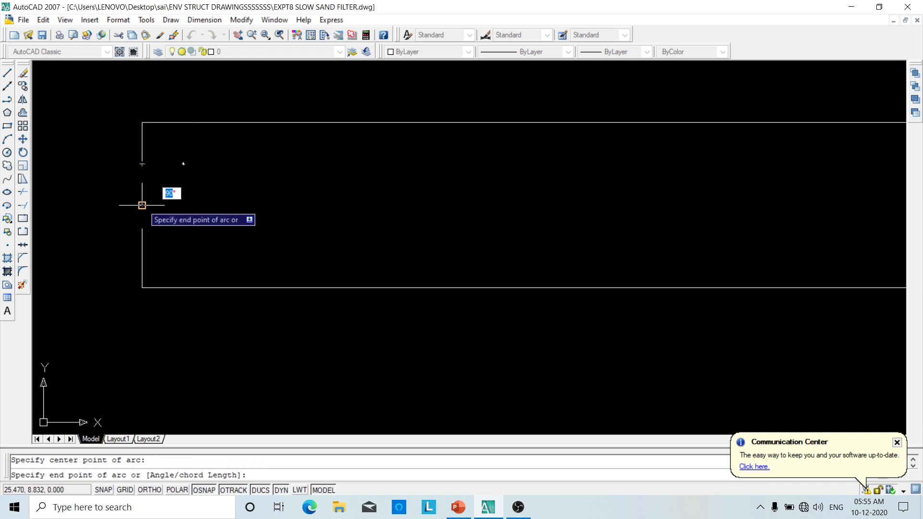
left_click(142, 204)
- Draw a second arc continuing tangentially from the first, from the end line's midpoint to the lower corner, bulging into the pipe
right_click(143, 204)
left_click(170, 211)
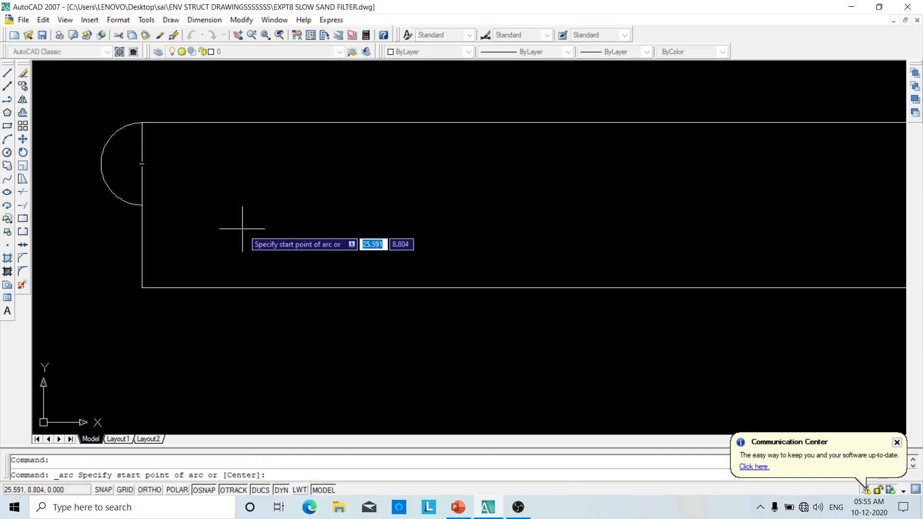
key("Return")
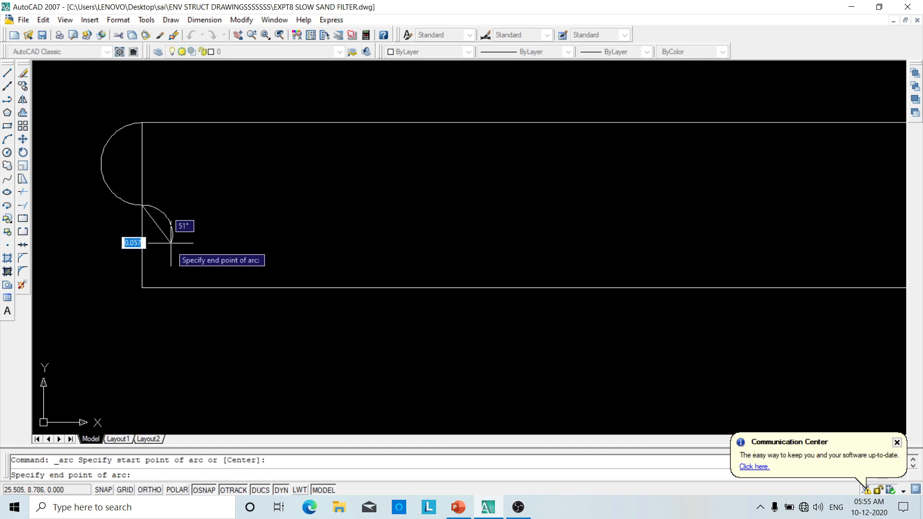
type("c")
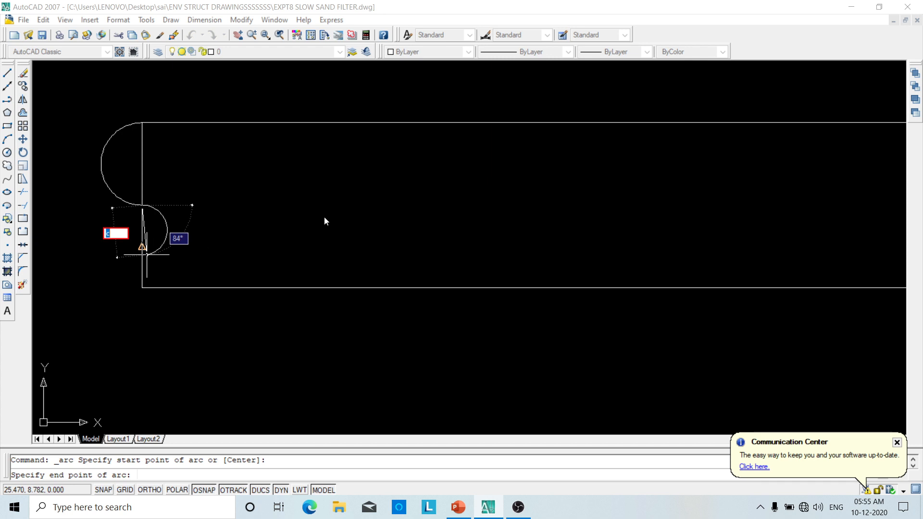
key("BackSpace")
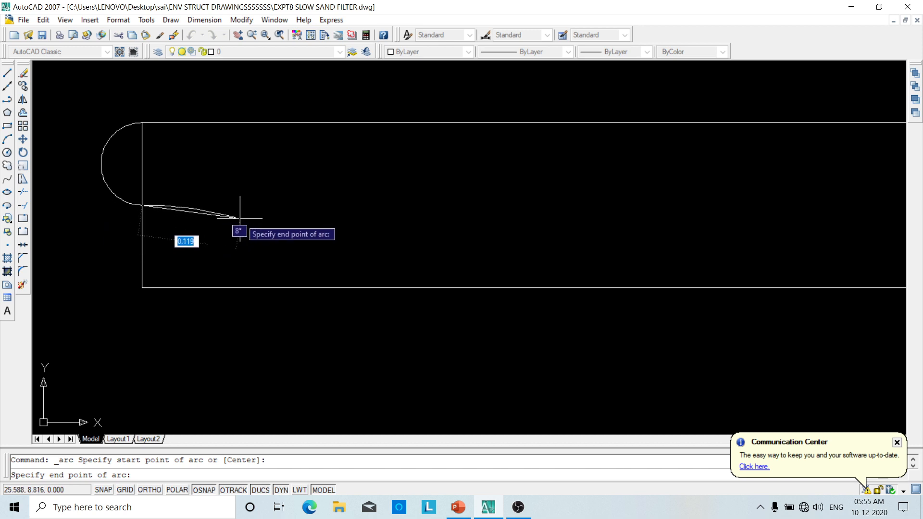
type("c")
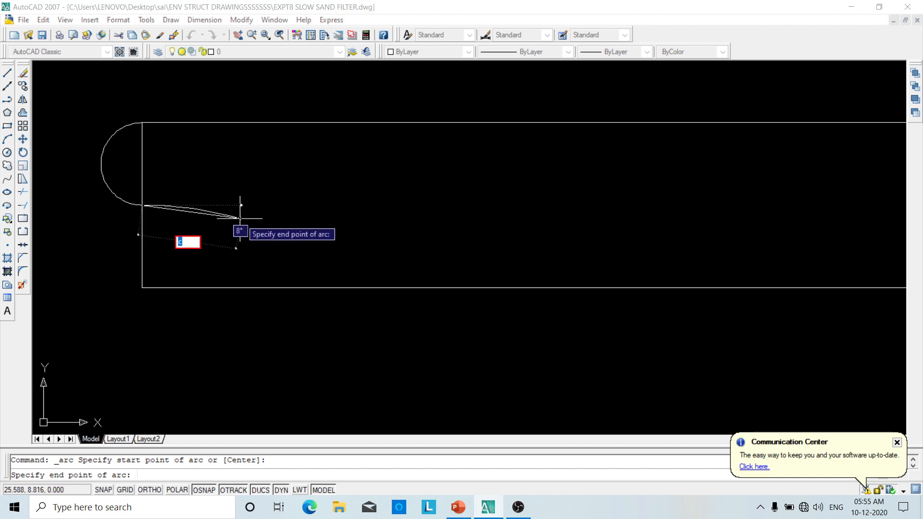
key("BackSpace")
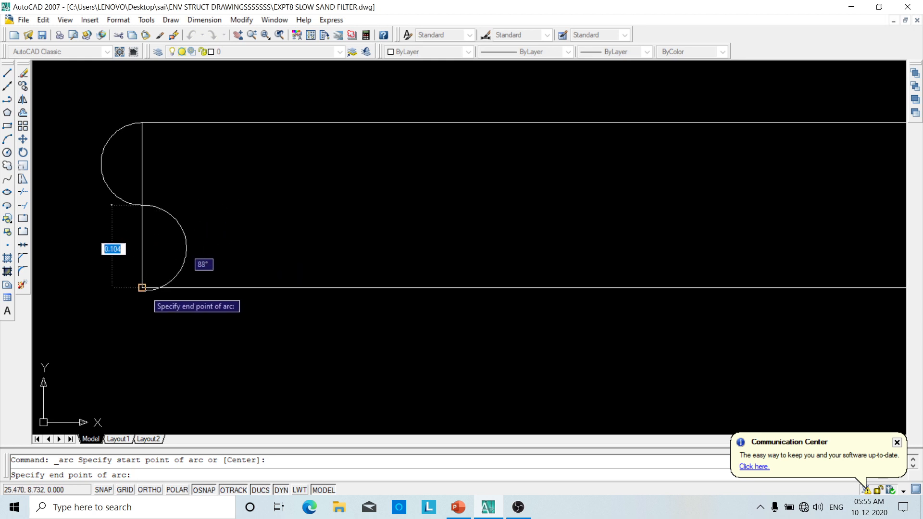
left_click(145, 287)
- Flatten the upper arc by moving its midpoint closer to the pipe's end line, and select the lower arc for the same adjustment
scroll(206, 274, "down", 1)
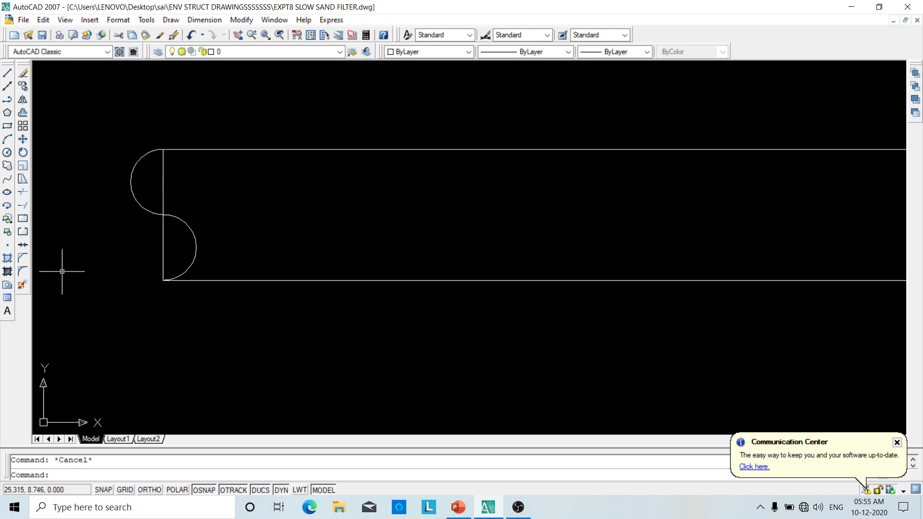
left_click_drag(128, 181, 129, 183)
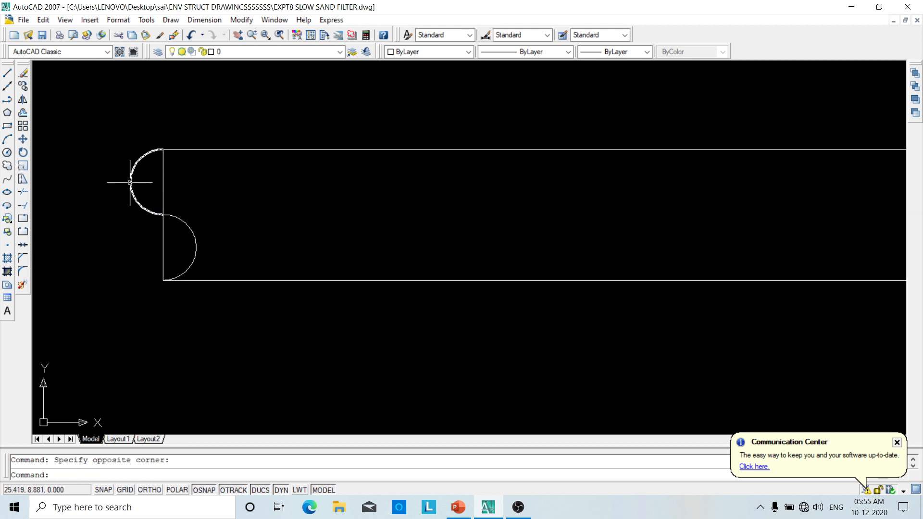
left_click(131, 182)
left_click(143, 181)
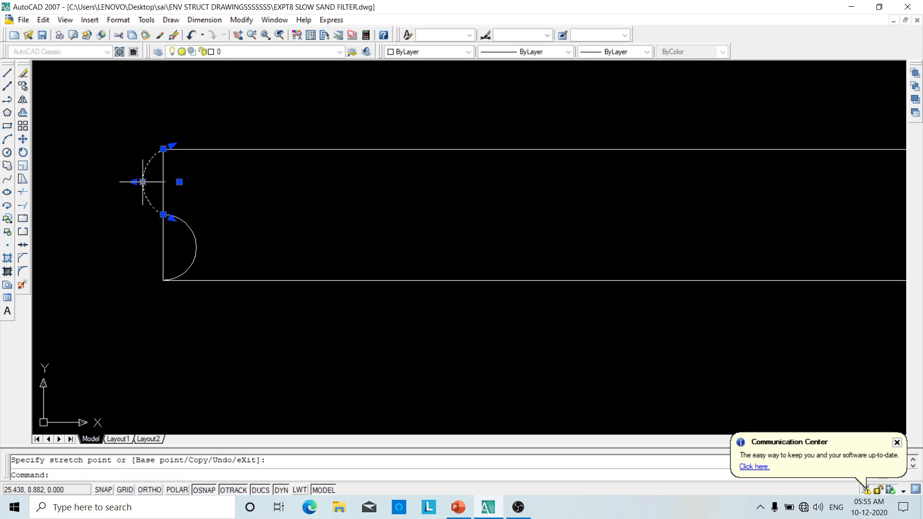
left_click(196, 251)
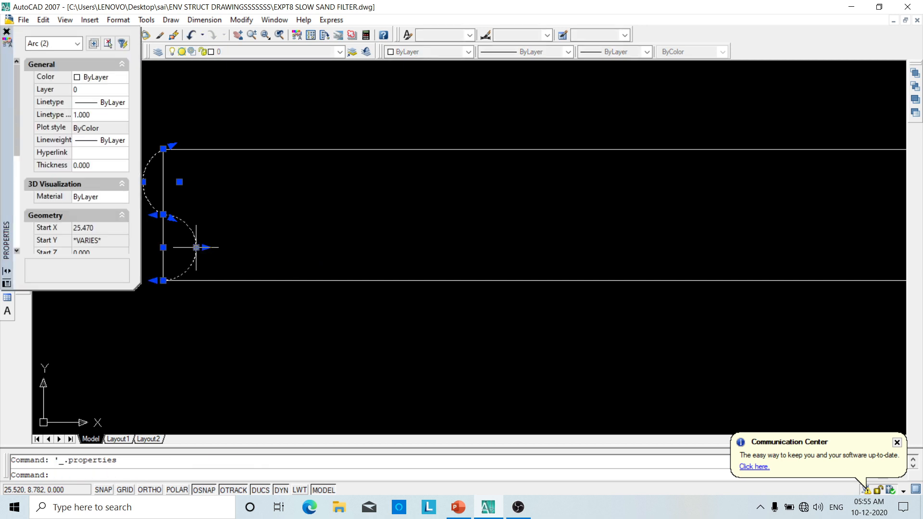
- Flatten the lower arc of the inlet pipe's break symbol by stretching its midpoint inward, and close the object properties
left_click(196, 248)
left_click(186, 245)
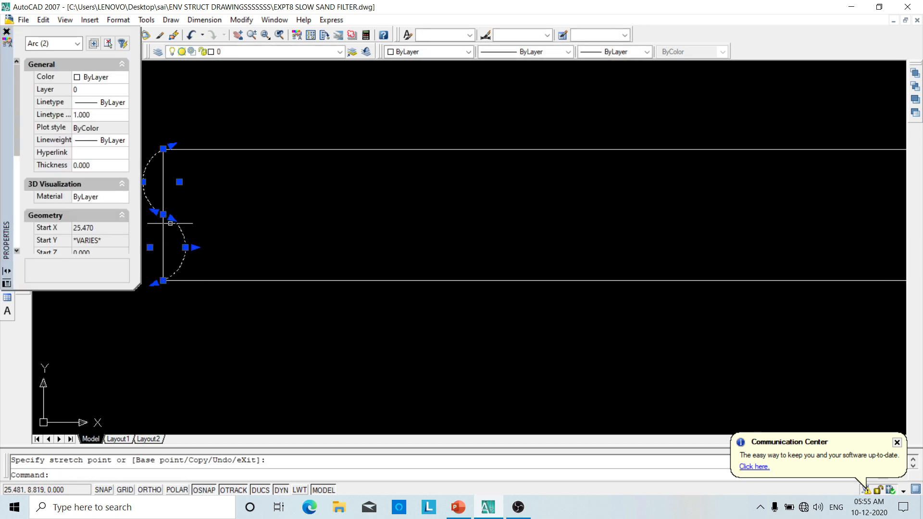
left_click(7, 32)
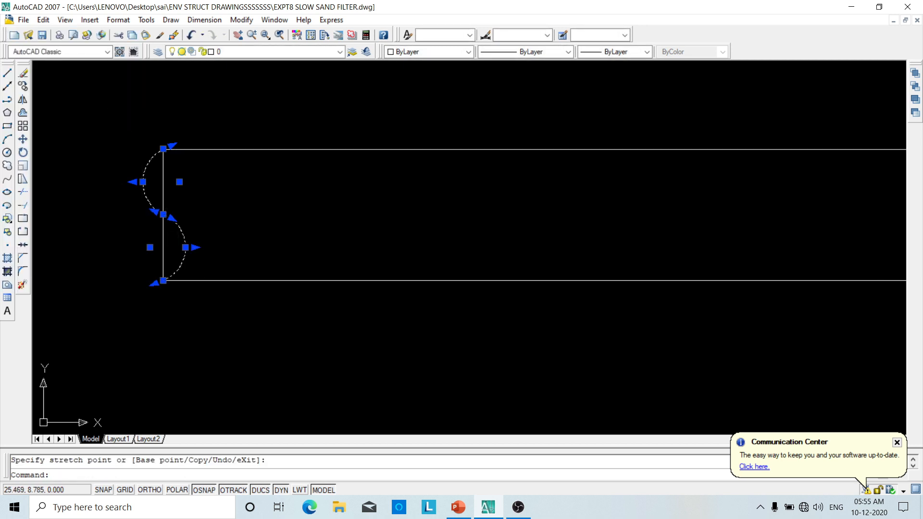
- Split the inlet pipe's vertical end line with Trim and delete its upper half beside the outer break arc
left_click(25, 192)
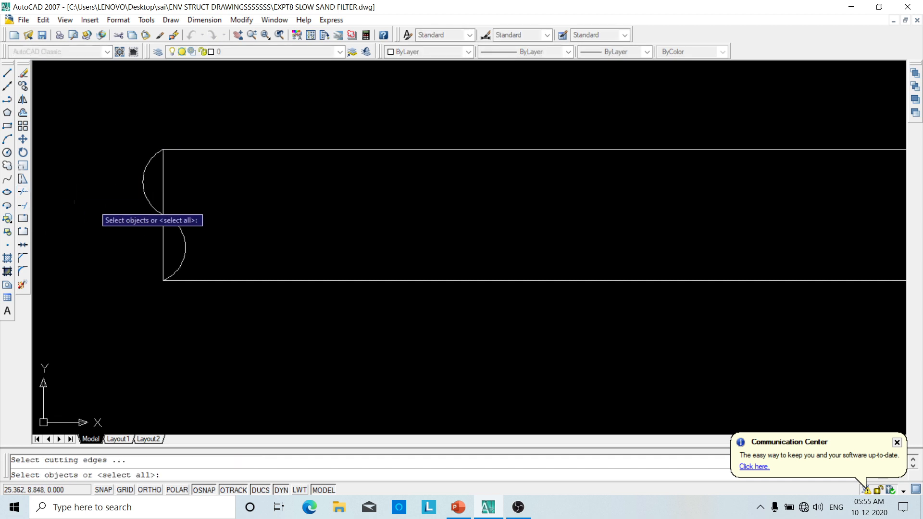
right_click(149, 201)
left_click(180, 185)
left_click(153, 190)
left_click(175, 186)
key("Escape")
left_click(172, 187)
left_click(152, 186)
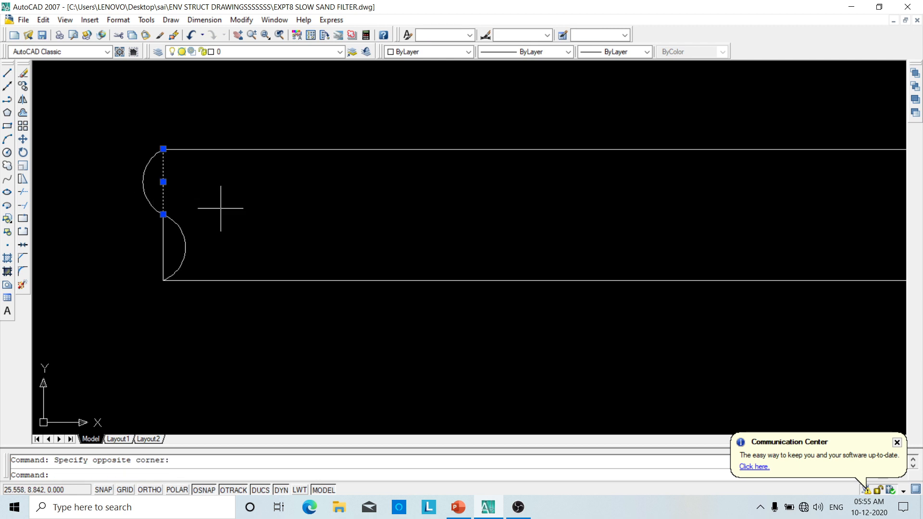
key("Delete")
- Look over the whole filter section, from the inlet pipe to the base slab and outlet chamber
scroll(227, 207, "down", 6)
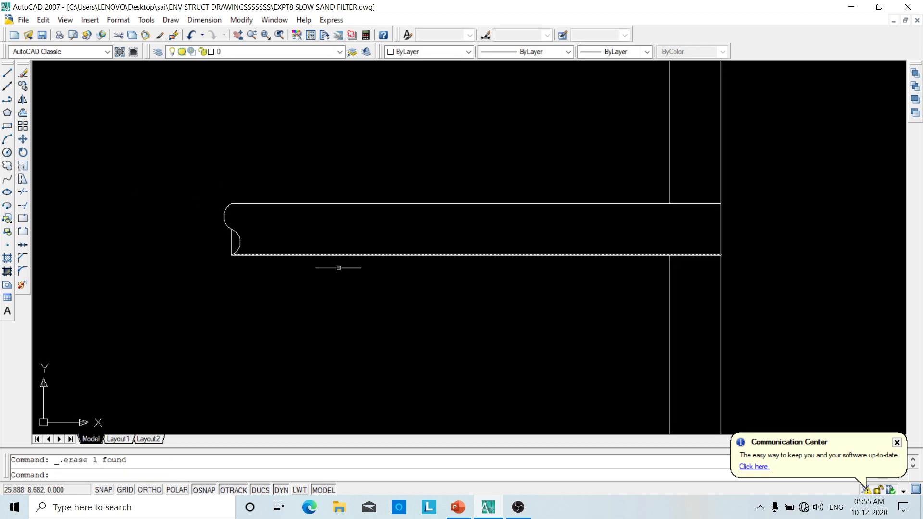
scroll(341, 321, "down", 4)
scroll(351, 272, "up", 4)
mouse_move(385, 267)
middle_mouse_down()
mouse_move(200, 285)
mouse_move(149, 374)
middle_mouse_up()
middle_click_drag(515, 351, 366, 396)
mouse_move(418, 319)
middle_mouse_down()
mouse_move(535, 387)
mouse_move(533, 211)
middle_mouse_up()
scroll(513, 218, "down", 3)
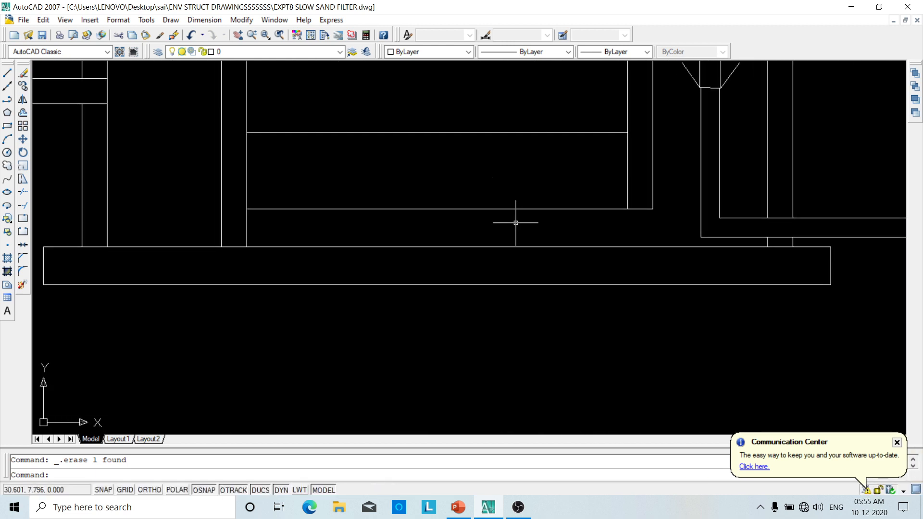
scroll(492, 272, "up", 2)
middle_click_drag(493, 272, 461, 336)
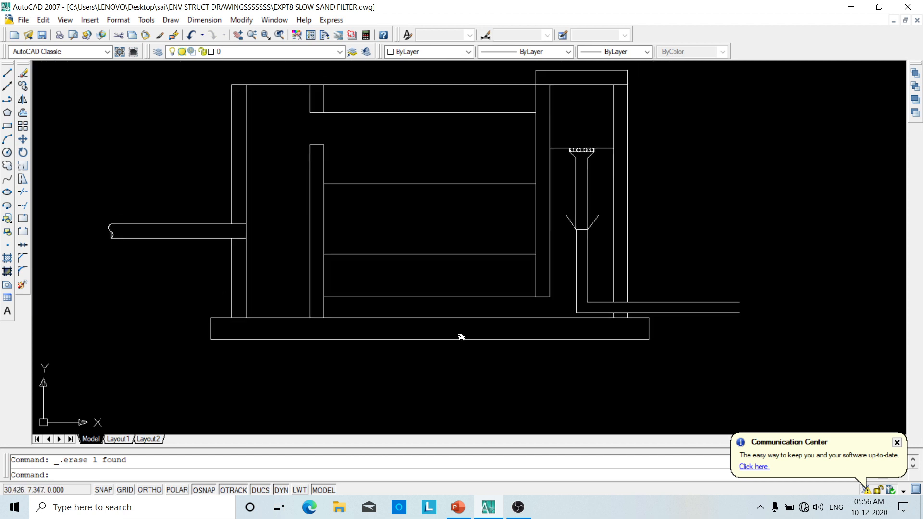
middle_click_drag(181, 71, 181, 99)
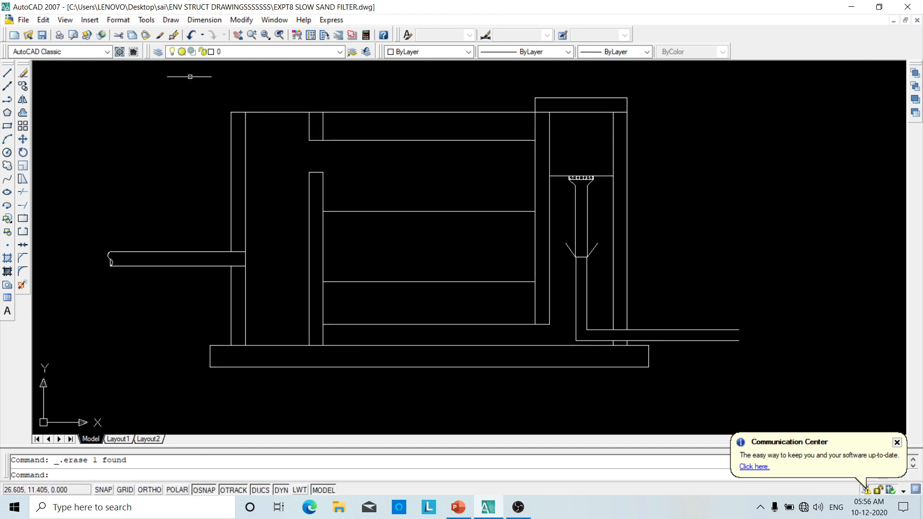
- Add a horizontal linear dimension above the inlet chamber, between its outer wall and the dividing wall
left_click(205, 20)
left_click(210, 54)
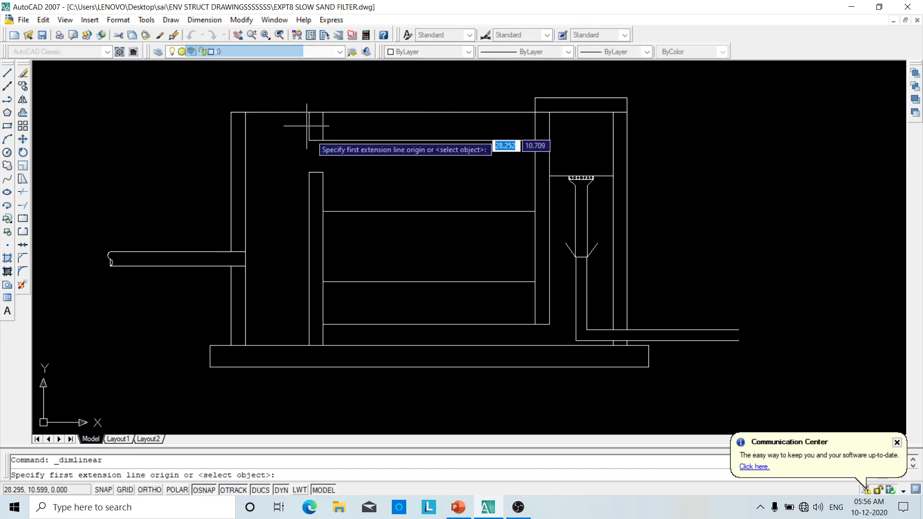
left_click(245, 112)
left_click(309, 112)
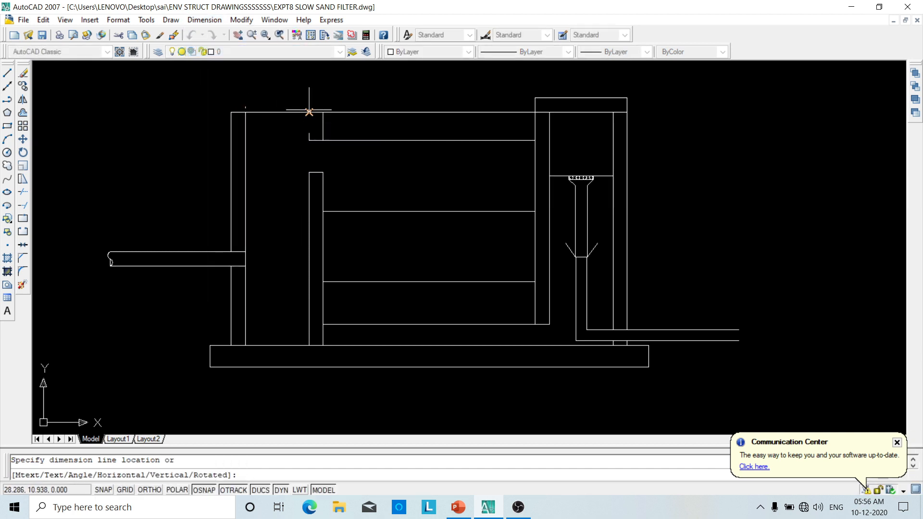
left_click(298, 82)
- Add a horizontal linear dimension above the filter bed, between the inner faces of its two walls
right_click(383, 99)
left_click(383, 99)
left_click(323, 112)
left_click(535, 112)
left_click(485, 80)
- Dimension the outlet chamber's inside width, placing the dimension line inside the chamber above the water line
right_click(562, 83)
left_click(586, 89)
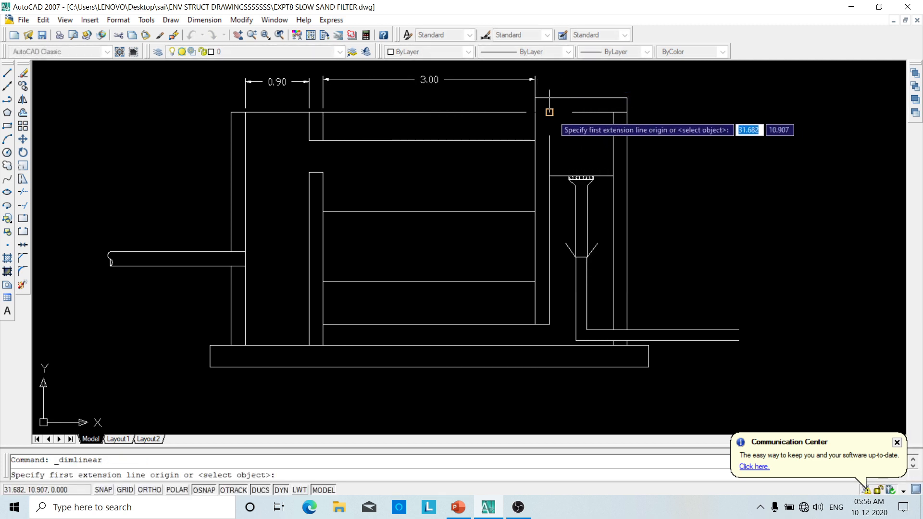
left_click(550, 112)
left_click(613, 112)
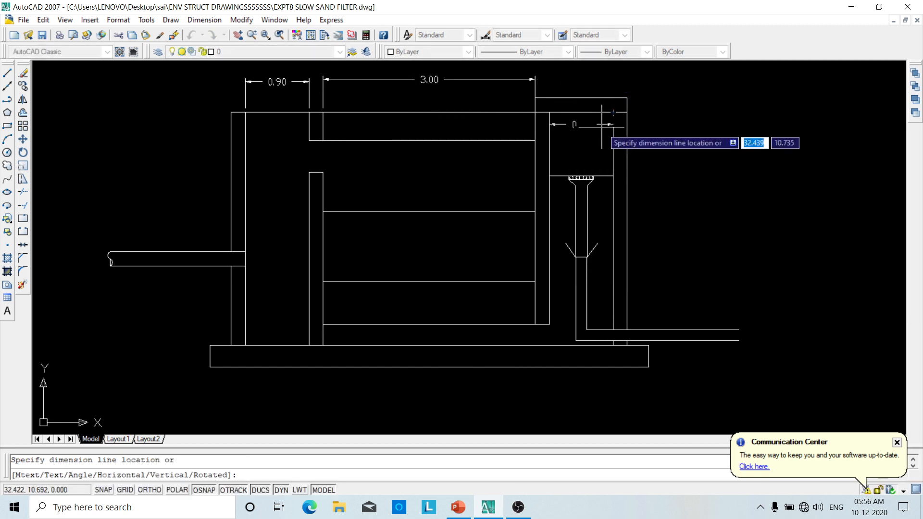
left_click(601, 145)
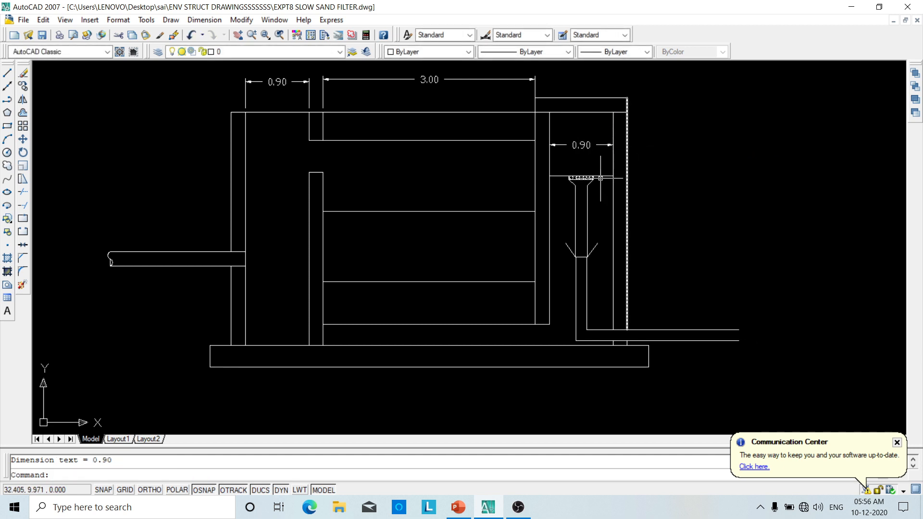
- Add a vertical linear dimension in the outlet chamber from the filter water level down to the outlet water line
scroll(625, 111, "up", 3)
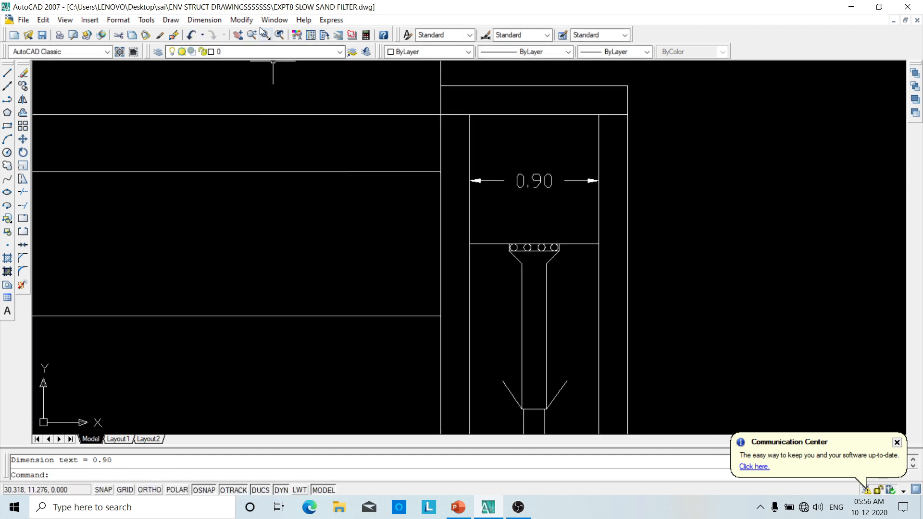
left_click(205, 20)
left_click(224, 54)
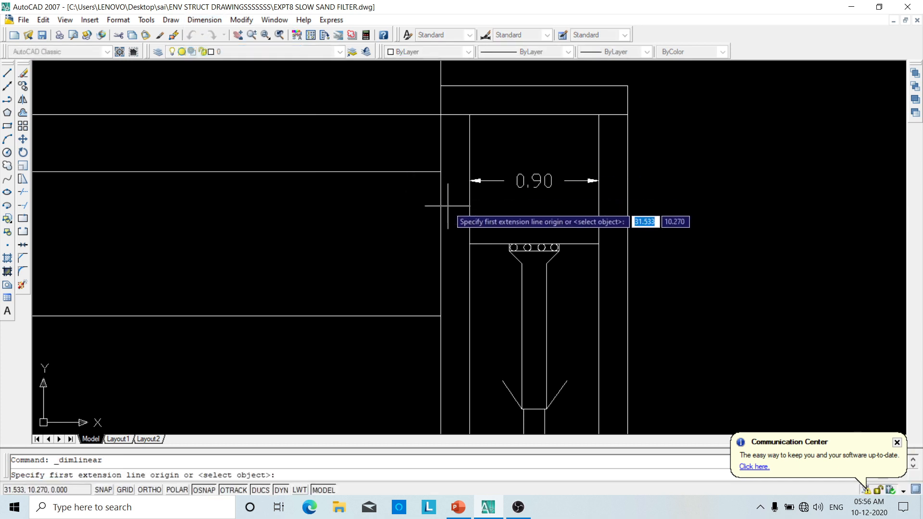
scroll(444, 202, "up", 2)
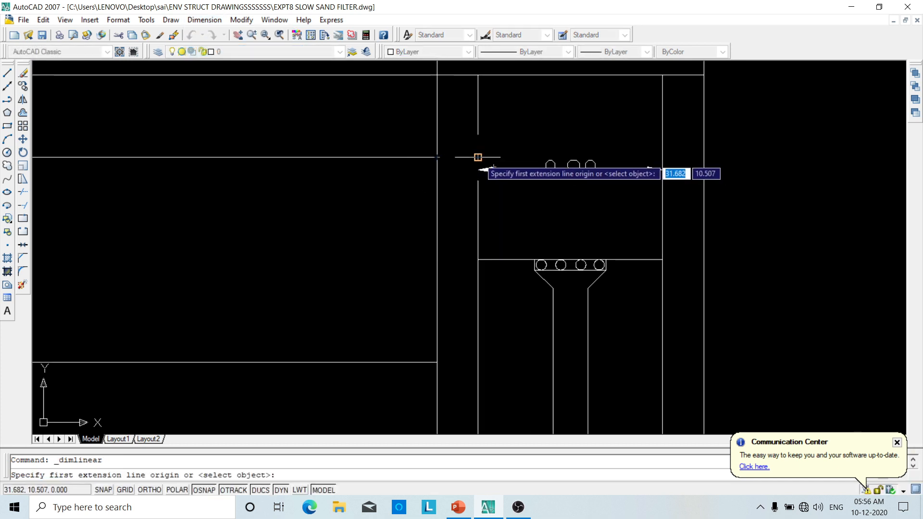
left_click(477, 158)
left_click(478, 260)
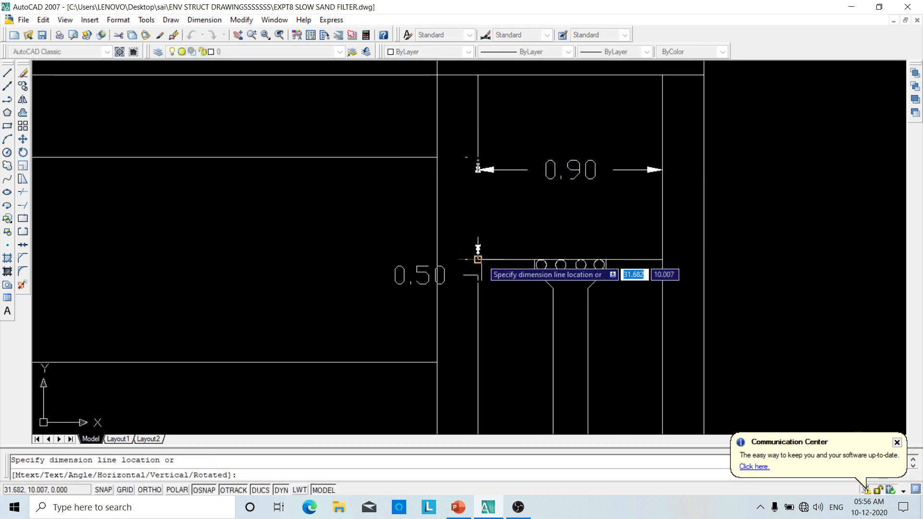
left_click(509, 253)
- Move the text of the outlet chamber's vertical dimension to the middle of its dimension line
left_click(457, 282)
left_click(452, 275)
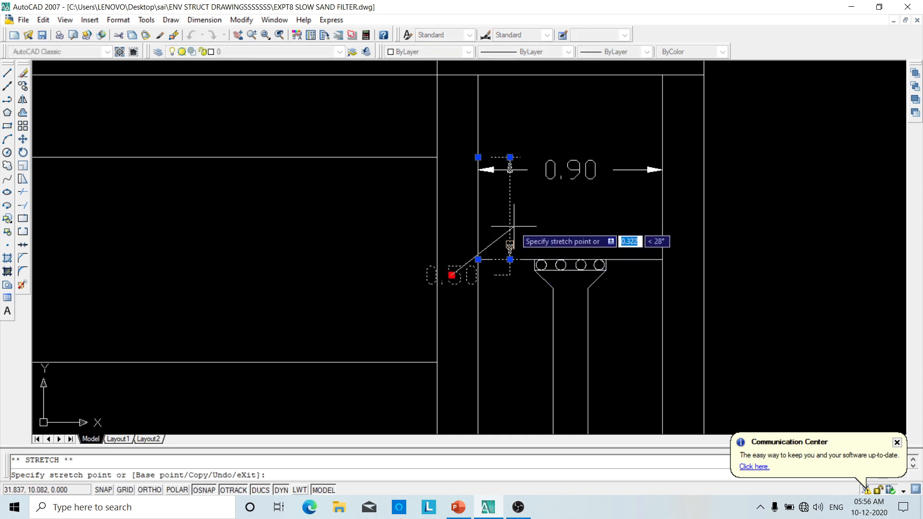
left_click(510, 208)
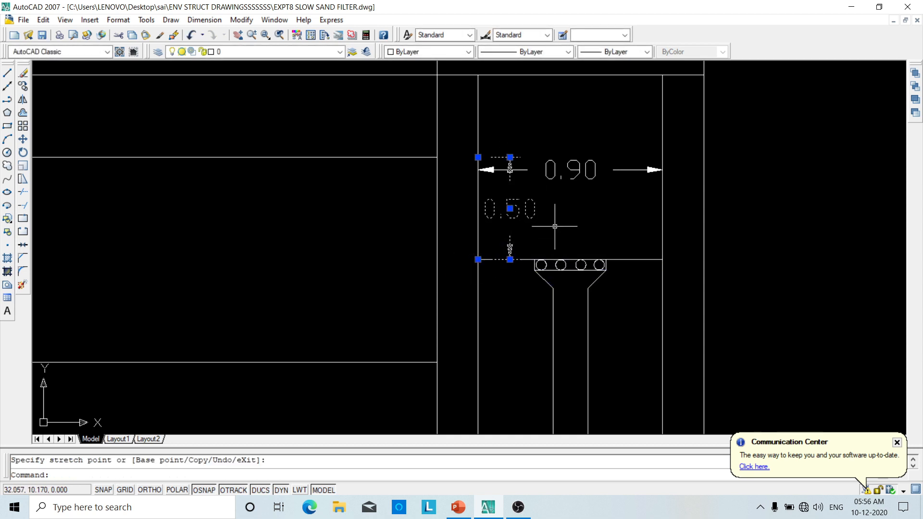
key("Escape")
- Draw a rectangle 0.1 wide and 0.3 high below the base slab
scroll(651, 253, "down", 5)
middle_click_drag(651, 252, 534, 167)
scroll(427, 251, "up", 2)
middle_click_drag(429, 275, 581, 230)
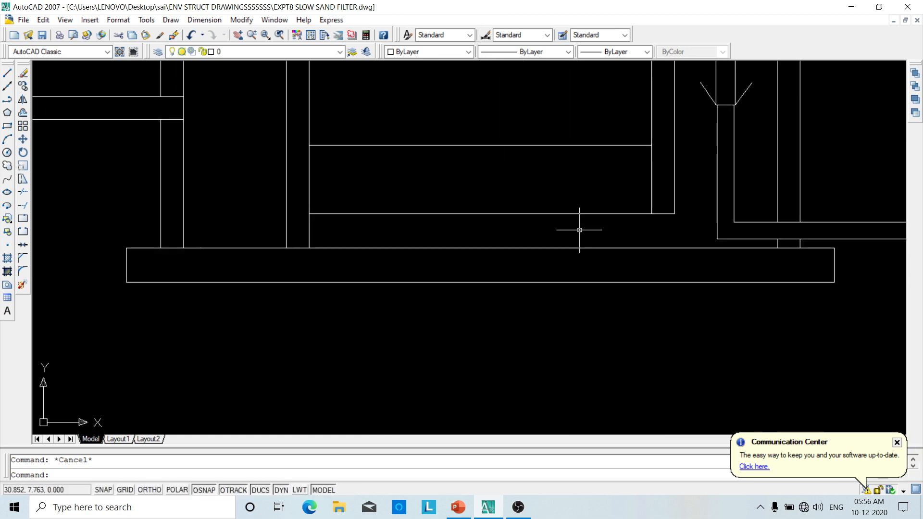
left_click(7, 127)
left_click(302, 327)
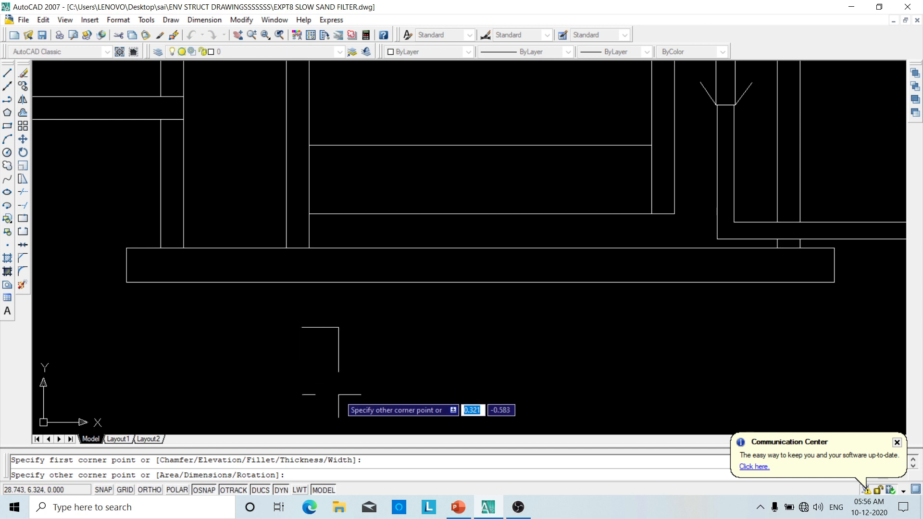
type("@")
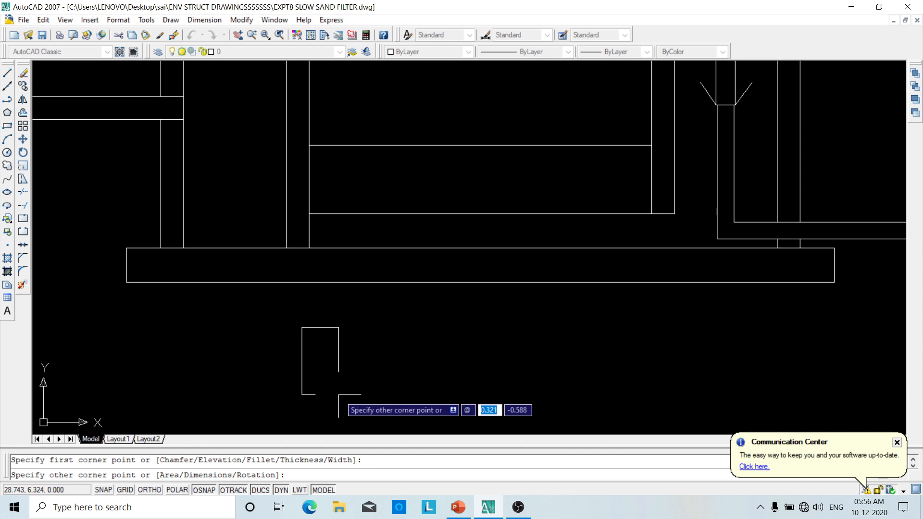
type(".1")
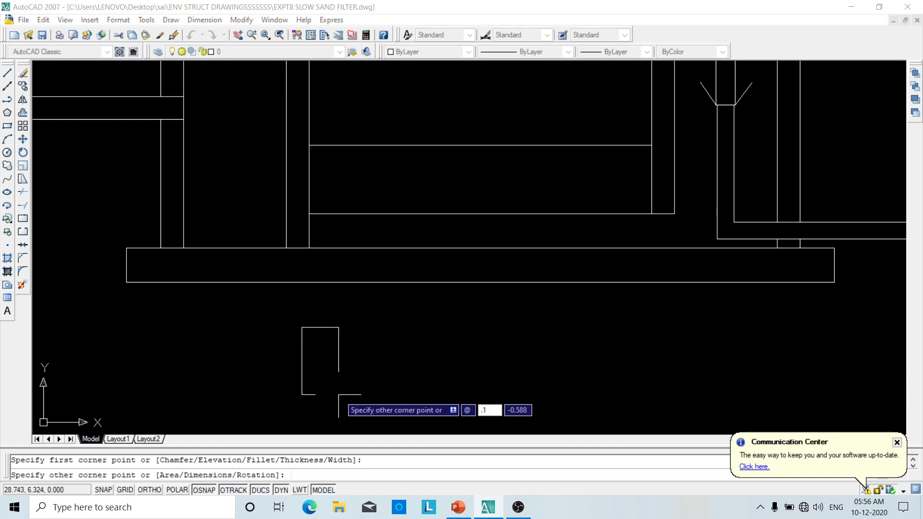
key("Tab")
type(".3")
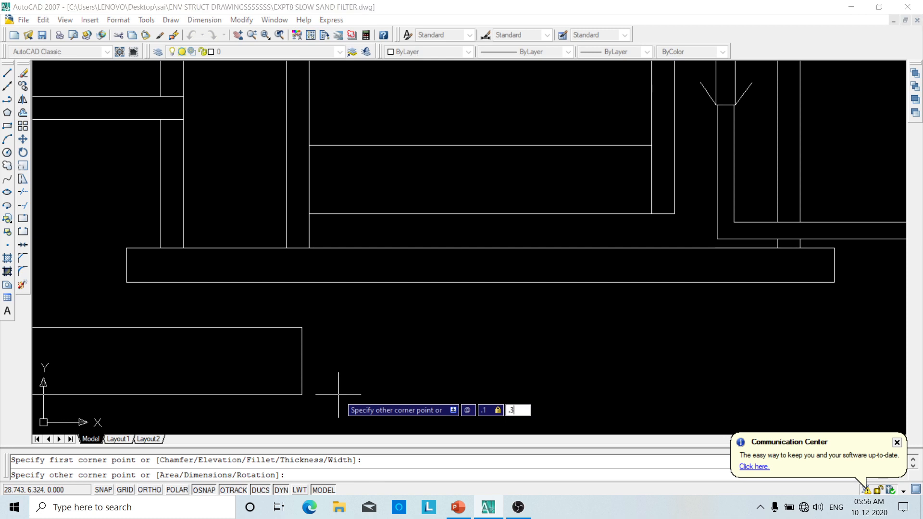
key("Return")
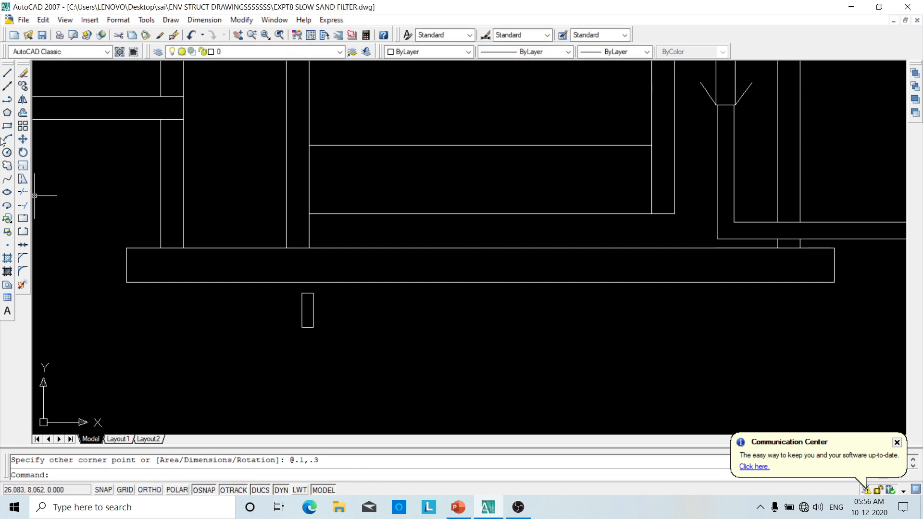
left_click(23, 86)
left_click(302, 311)
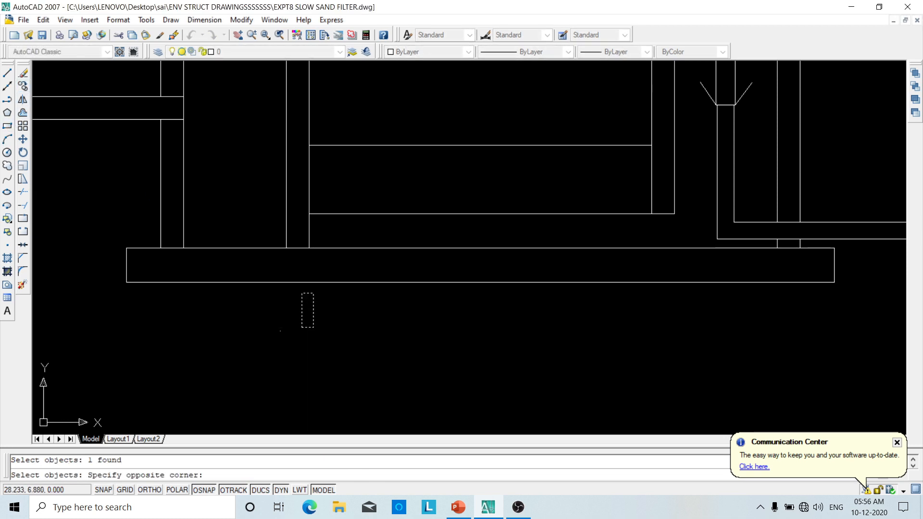
left_click(284, 334)
left_click(284, 334)
left_click(140, 384)
left_click(23, 86)
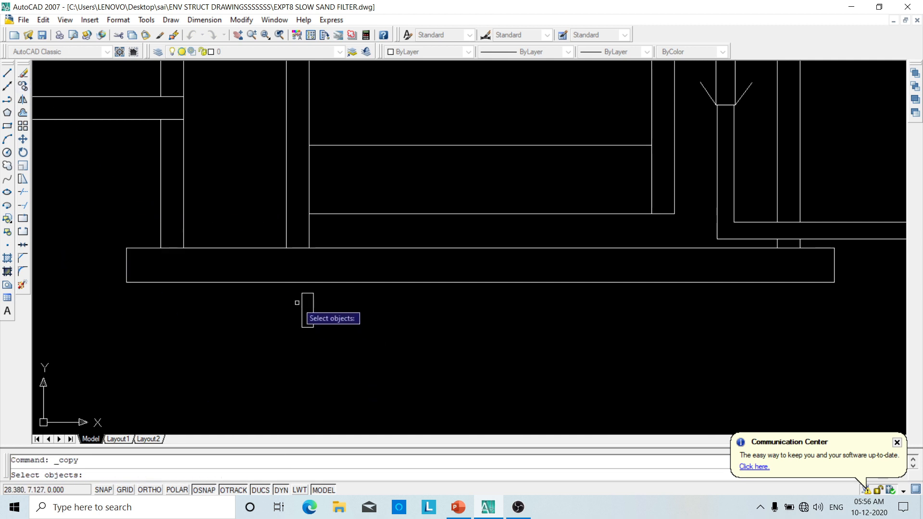
key("Escape")
- Turn off object snap and copy the small rectangle into the gap under the filter bed, near the dividing wall
left_click(308, 293)
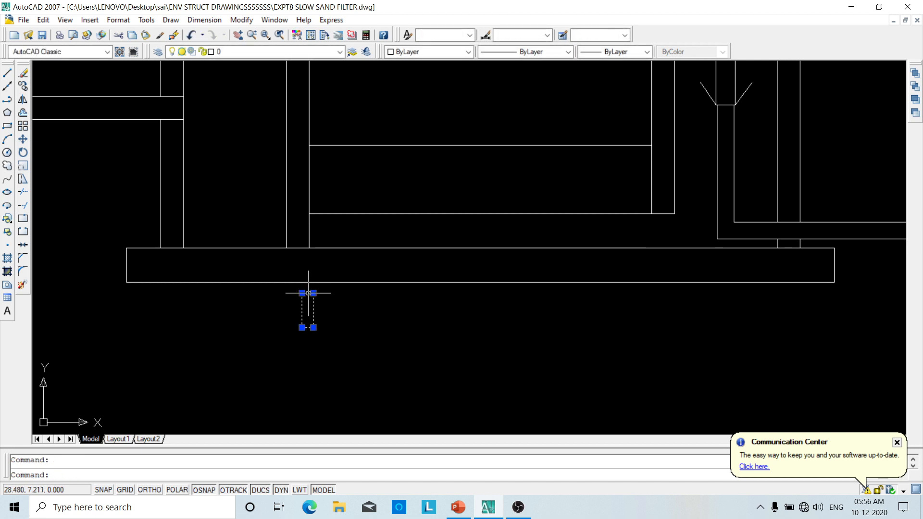
left_click(23, 87)
left_click(307, 327)
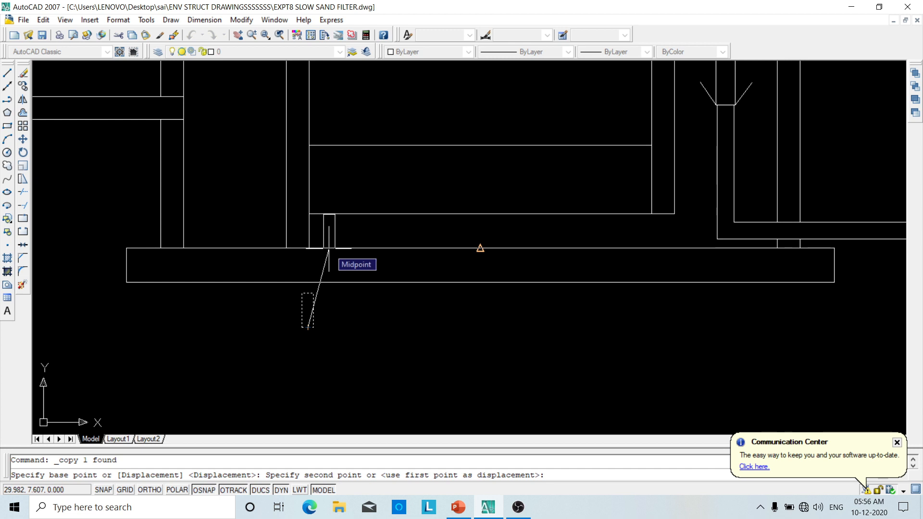
left_click(202, 489)
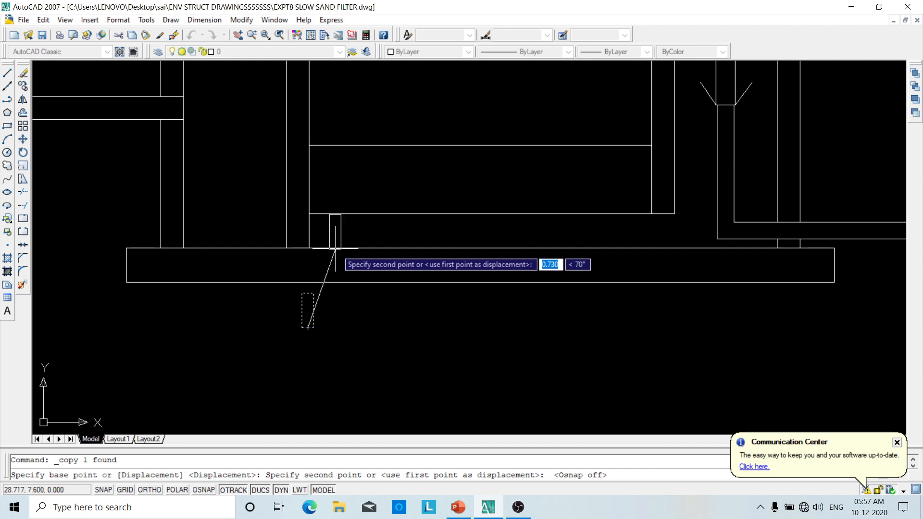
left_click(336, 249)
key("Escape")
key("Escape")
- Move the copied rectangle slightly upward from the base slab's top line
scroll(330, 311, "up", 3)
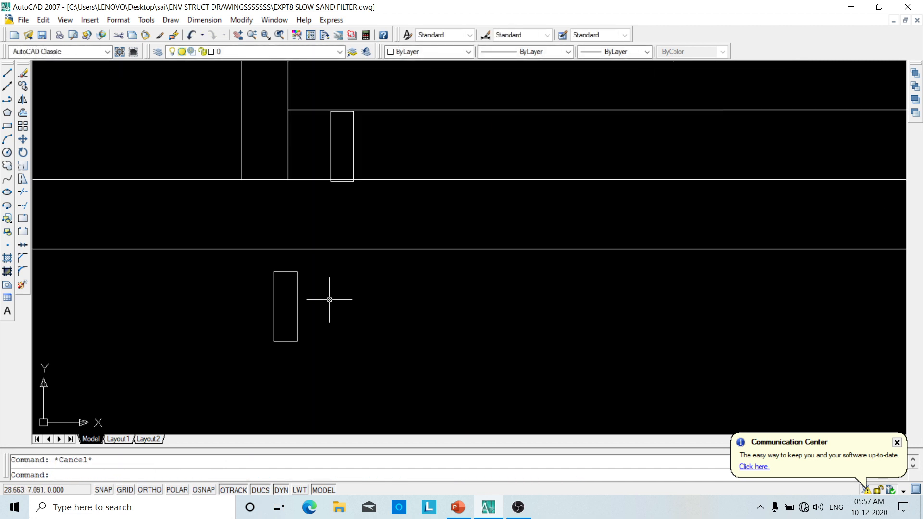
scroll(342, 226, "up", 2)
middle_click_drag(341, 218, 342, 303)
left_click(357, 181)
left_click(300, 206)
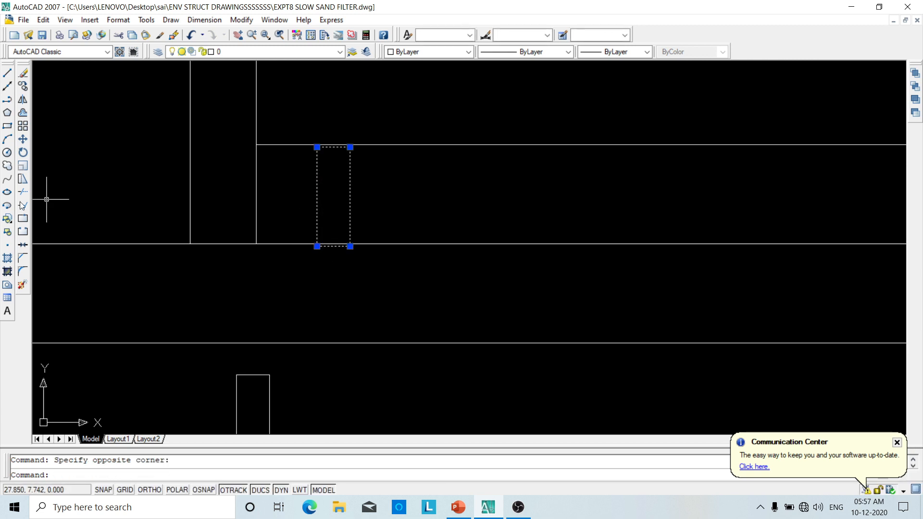
left_click(23, 140)
left_click(332, 246)
left_click(332, 242)
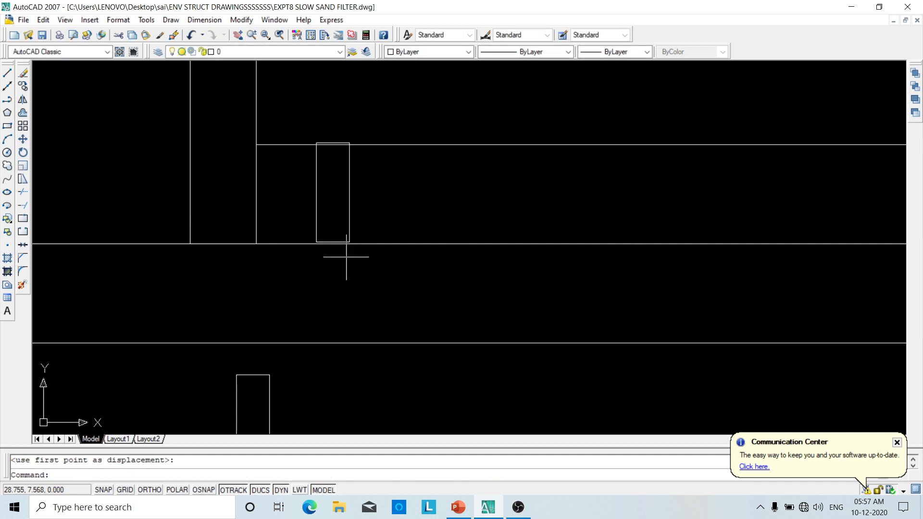
- Move the small rectangle under the filter bed down so its bottom edge rests on the base slab's top line
left_click(360, 208)
left_click(313, 224)
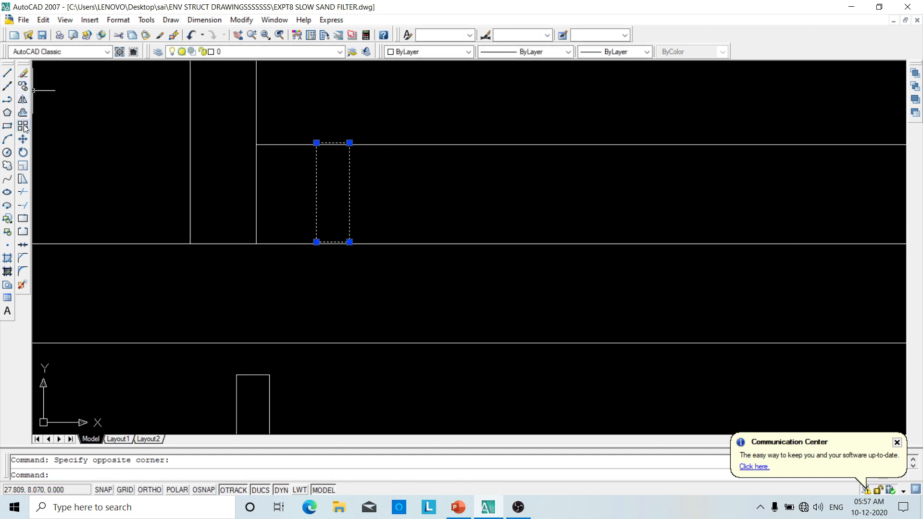
left_click(23, 139)
scroll(318, 246, "up", 5)
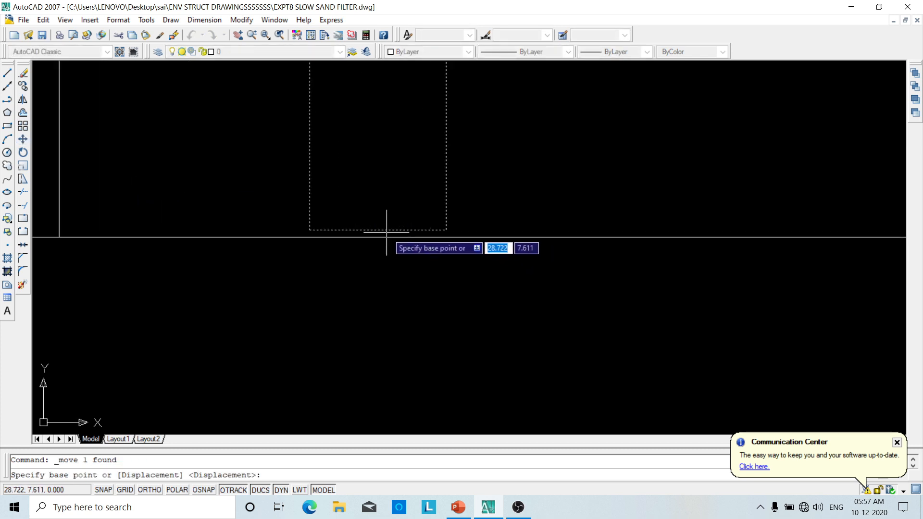
left_click(375, 230)
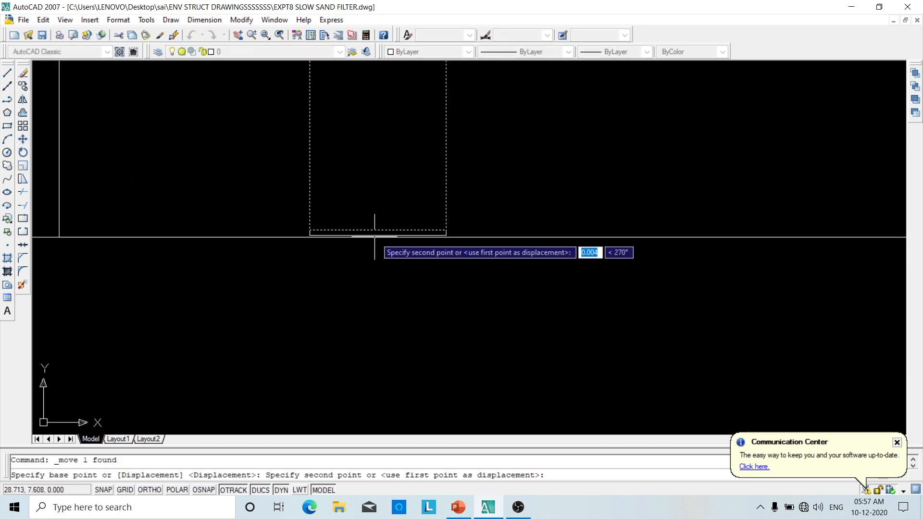
left_click(376, 238)
scroll(435, 289, "down", 3)
- Array the small support rectangle under the filter bed in 1 row and 8 columns with a row offset of 0
middle_click_drag(437, 290, 330, 305)
left_click(324, 194)
left_click(223, 223)
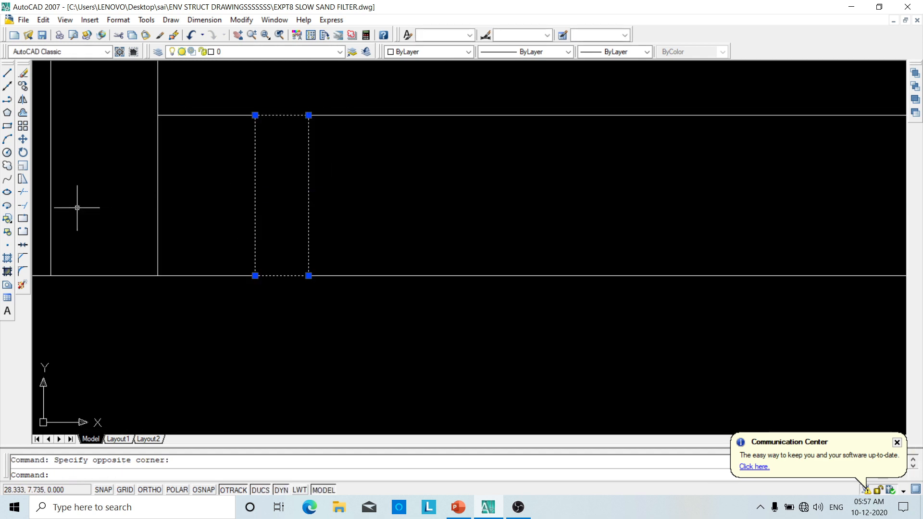
left_click(23, 127)
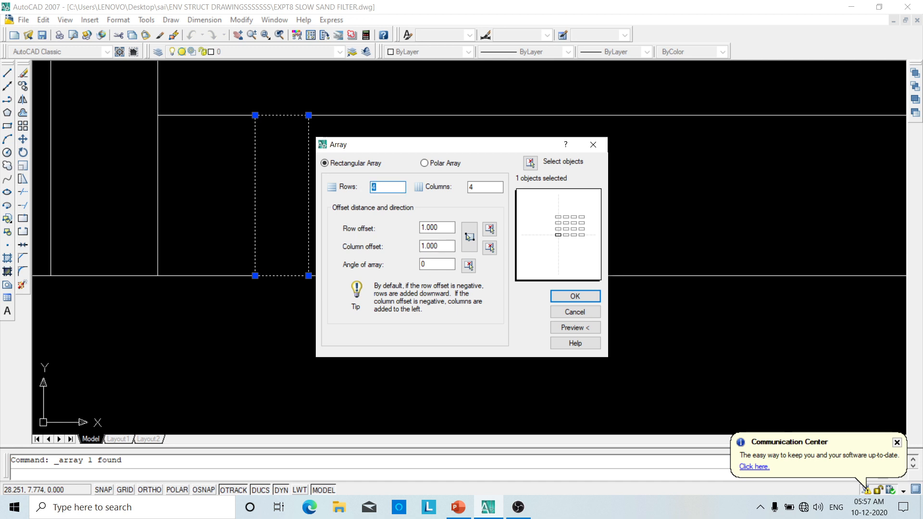
left_click(476, 187)
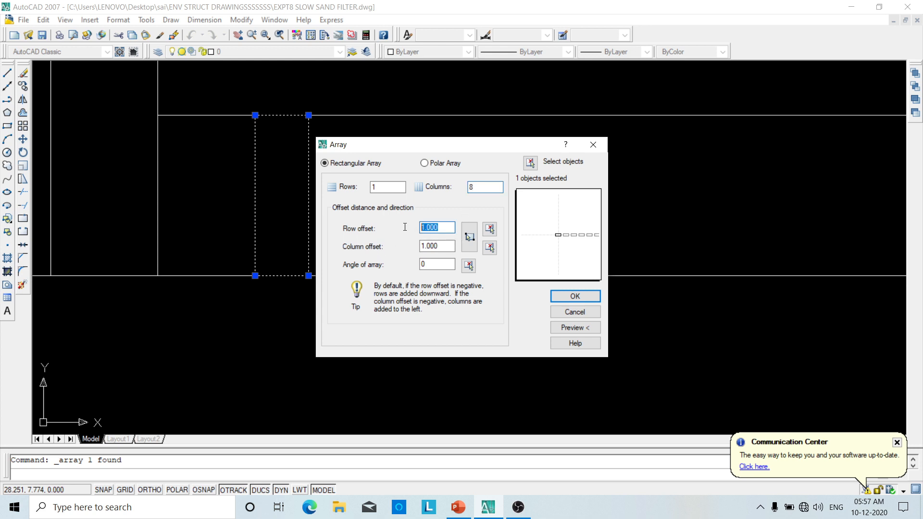
type("0")
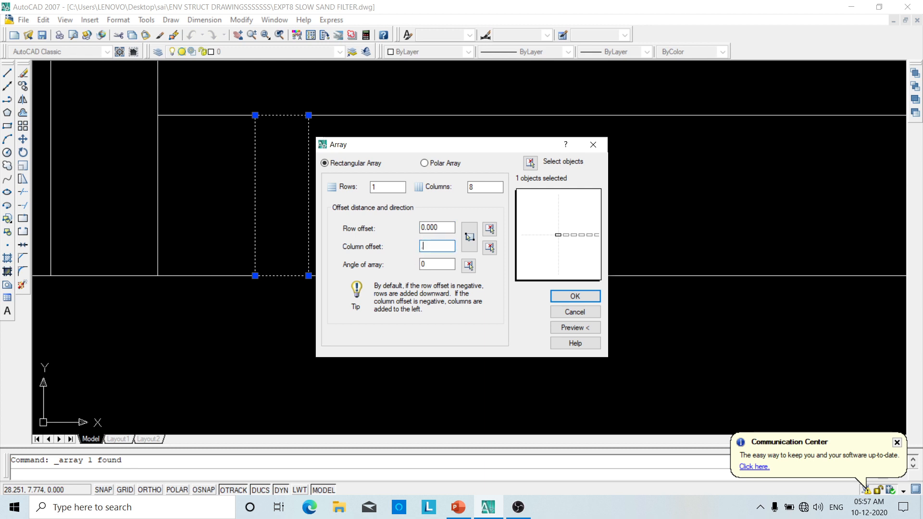
left_click(565, 298)
- Delete the two arrayed supports that fall beyond the gap under the filter bed, near the outlet pipe
scroll(652, 311, "down", 6)
middle_click_drag(658, 322, 550, 299)
scroll(549, 299, "down", 2)
scroll(540, 267, "up", 4)
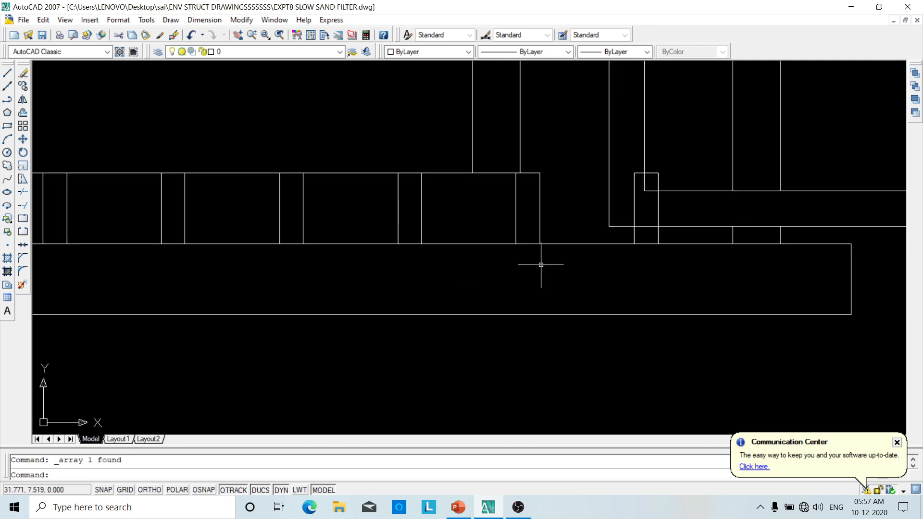
middle_click_drag(541, 264, 468, 282)
left_click(601, 216)
left_click(552, 231)
left_click(500, 225)
left_click(447, 237)
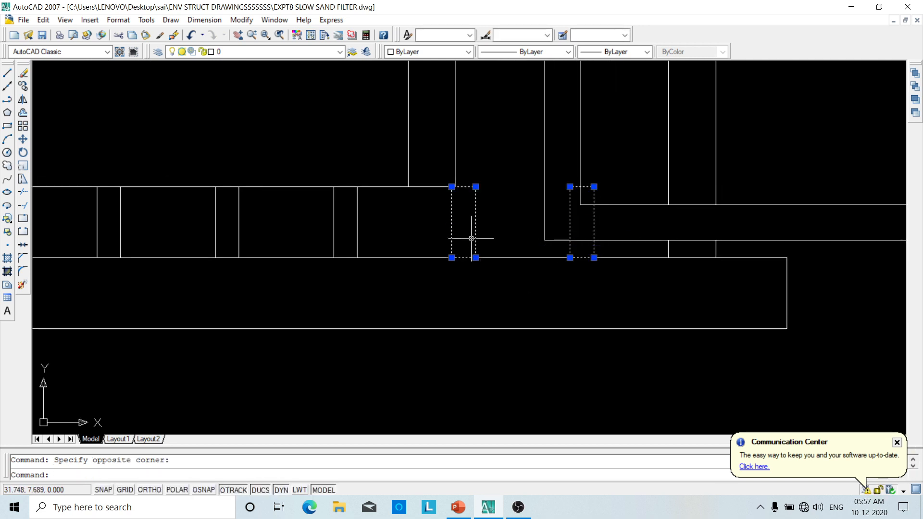
key("Delete")
- Delete the original small rectangle below the base slab
scroll(473, 250, "down", 3)
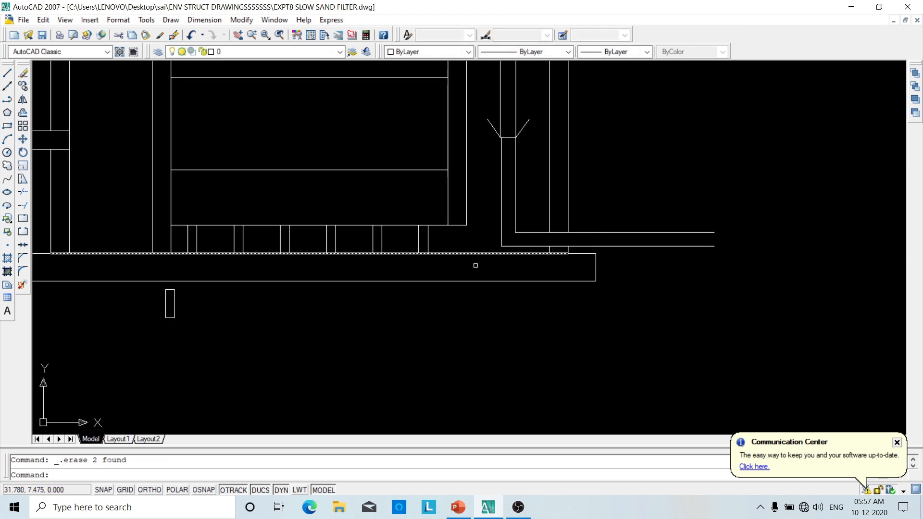
middle_click_drag(467, 301, 371, 316)
scroll(360, 307, "up", 4)
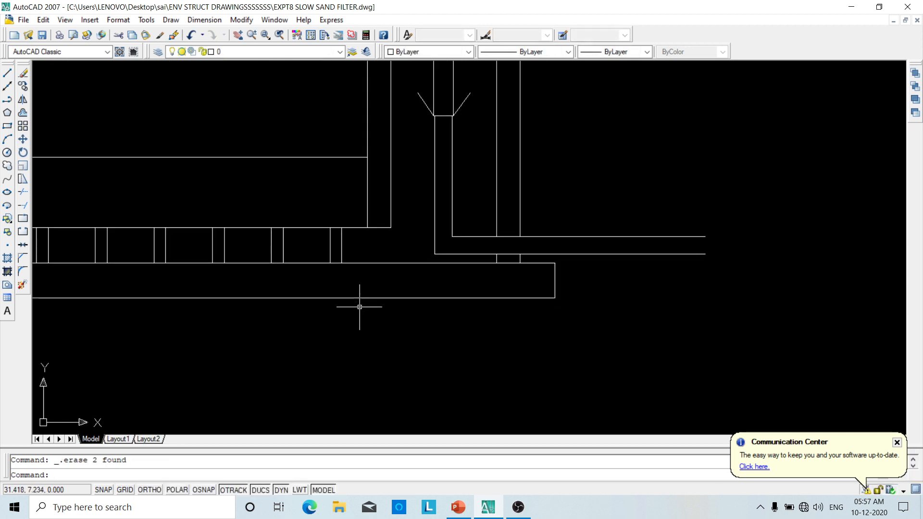
left_click(280, 311)
left_click(246, 296)
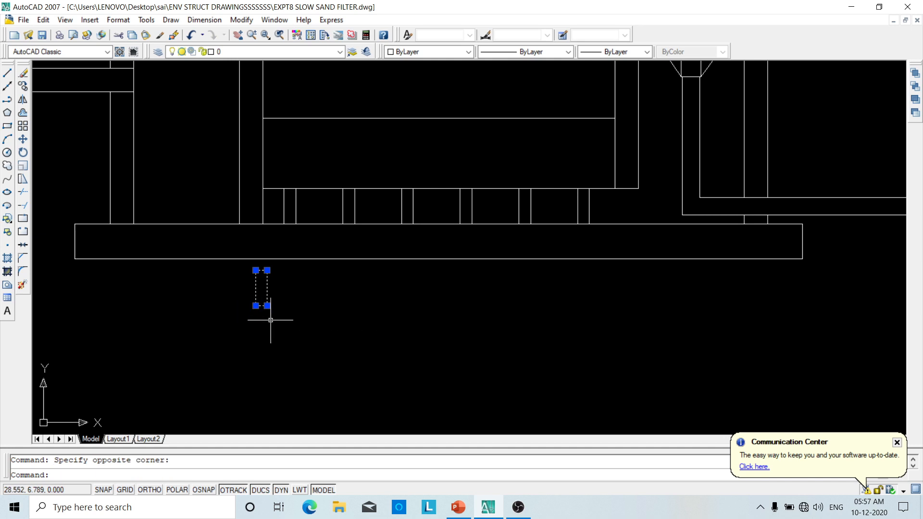
key("Delete")
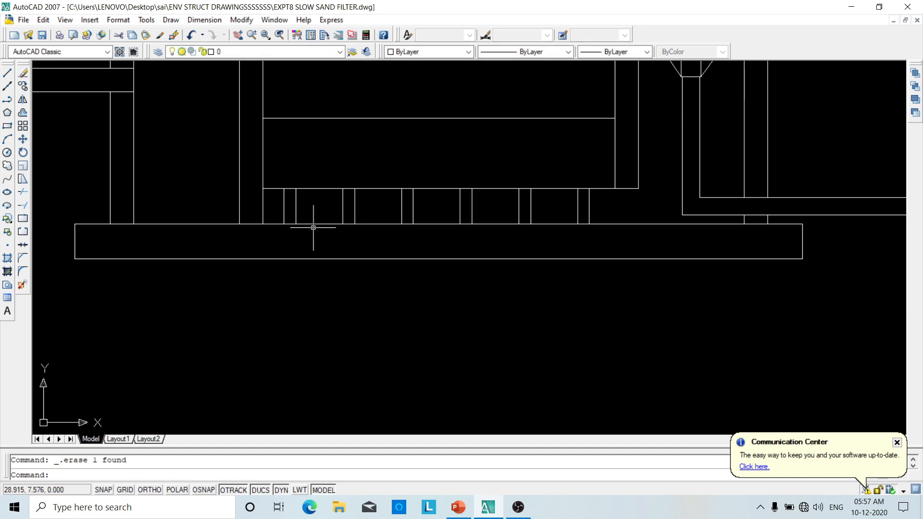
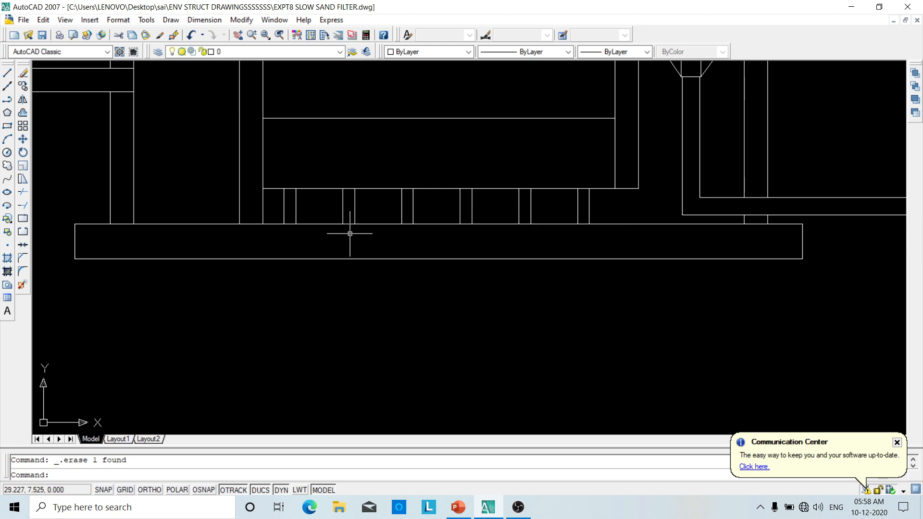
- Start a hatch and pick the outer walls, both dividing wall parts, the filter bed's end wall, cover slab and base slab as boundaries
scroll(353, 285, "down", 3)
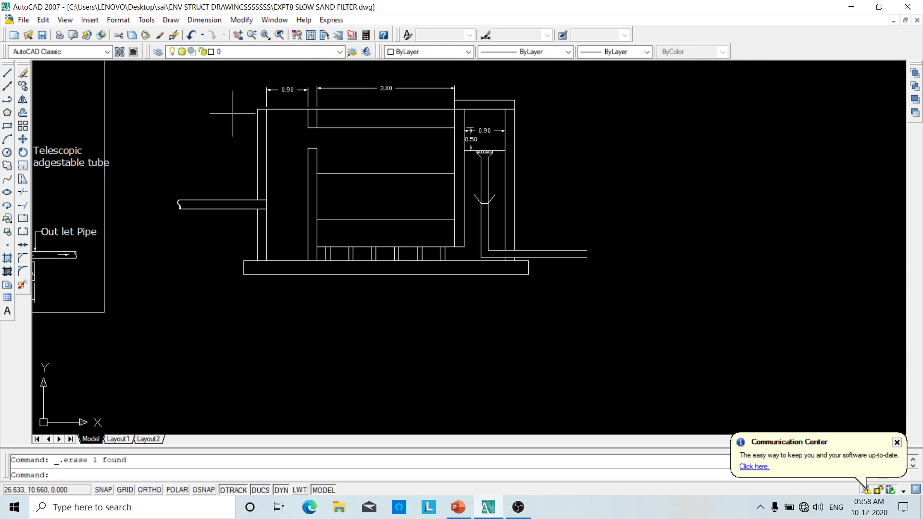
left_click(8, 259)
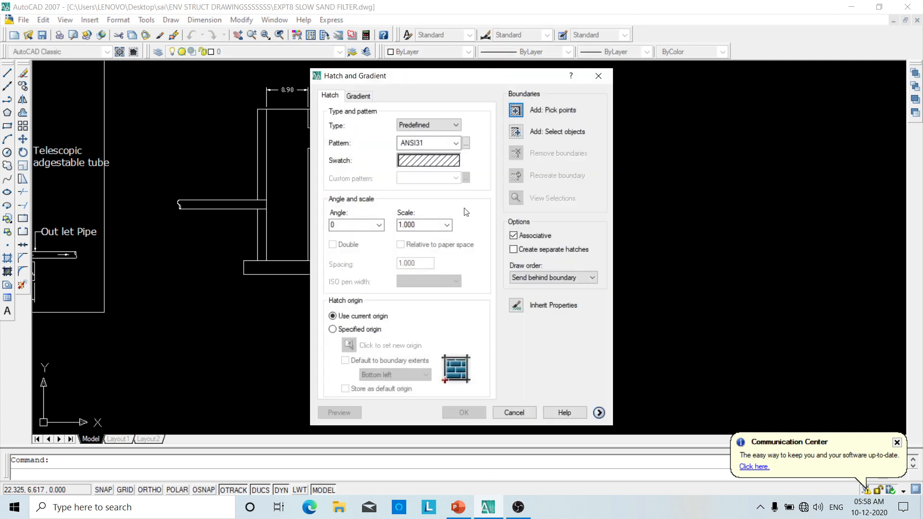
left_click(508, 115)
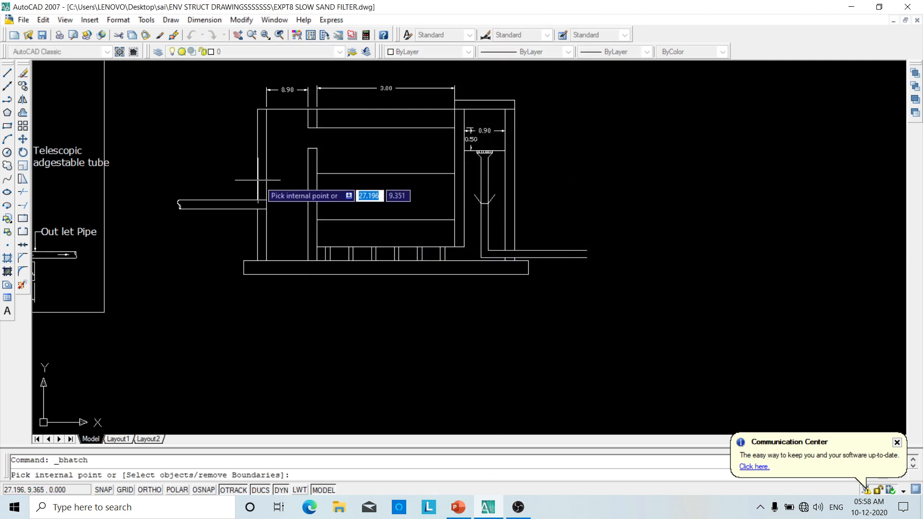
left_click(263, 236)
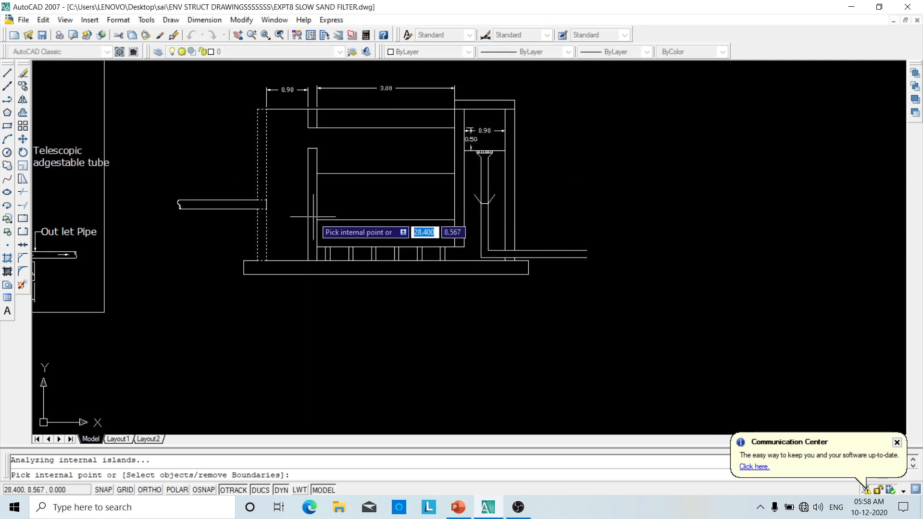
left_click(313, 217)
left_click(313, 120)
left_click(460, 141)
left_click(472, 113)
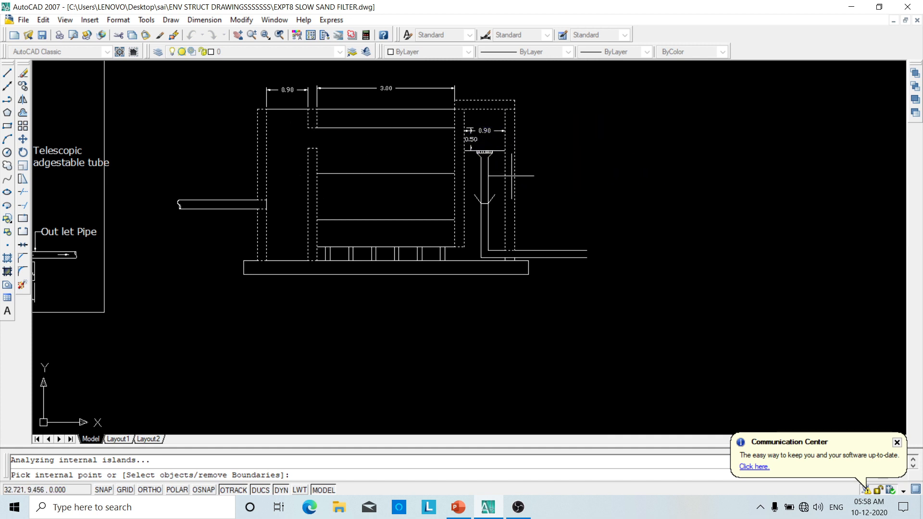
left_click(462, 267)
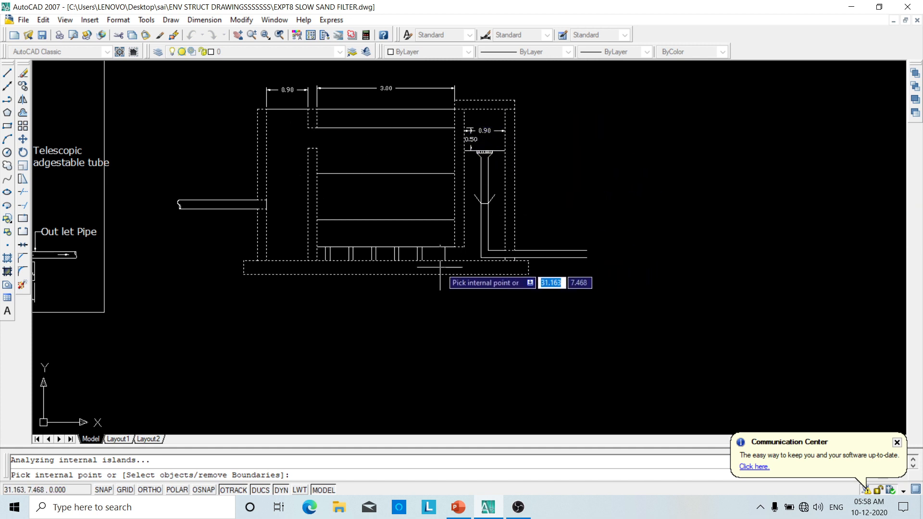
scroll(440, 267, "up", 3)
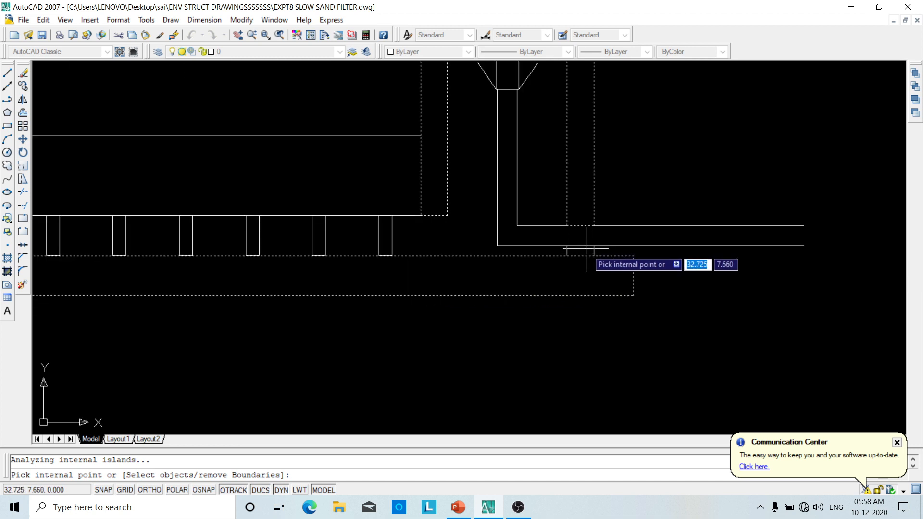
scroll(618, 291, "down", 4)
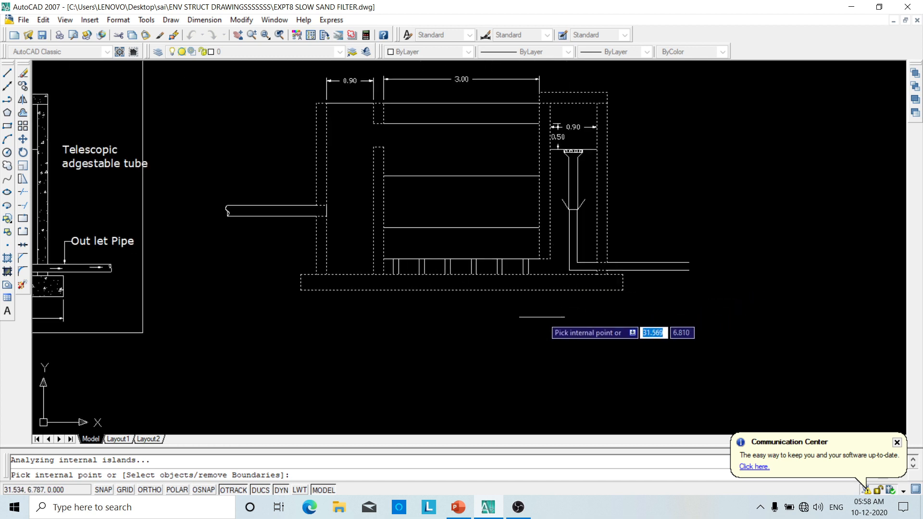
key("Return")
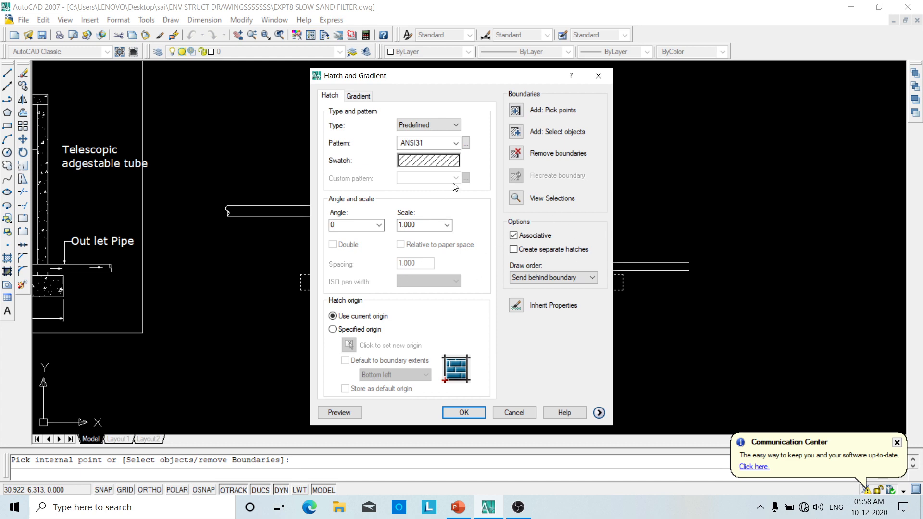
- Choose the predefined AR-CONC hatch pattern and preview it in the picked walls and slabs
left_click(466, 144)
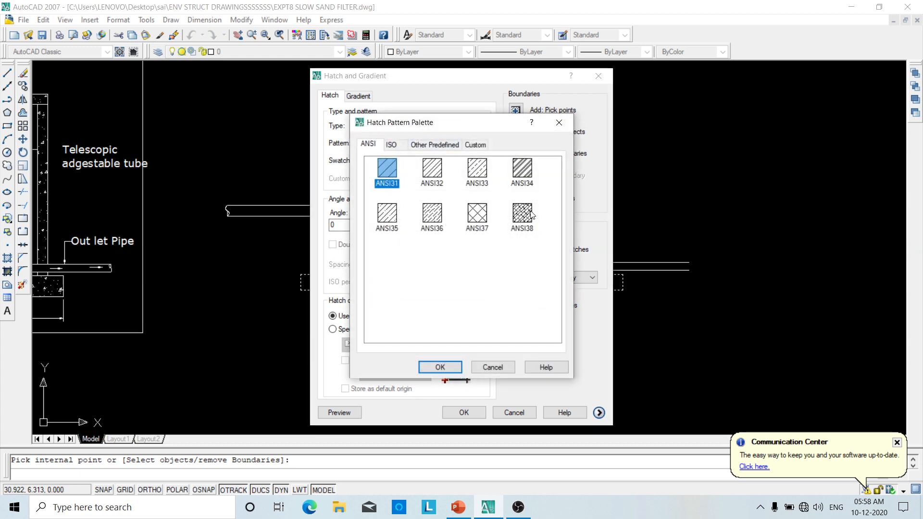
left_click(430, 146)
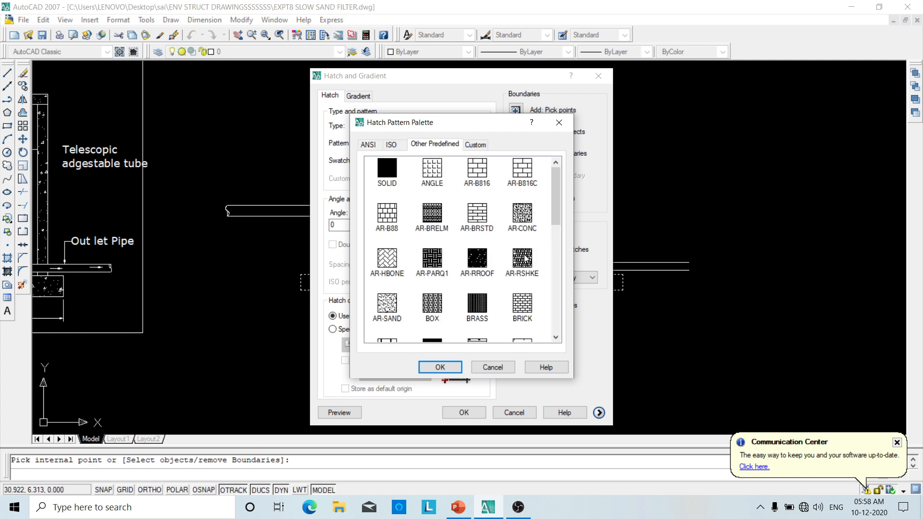
left_click(523, 227)
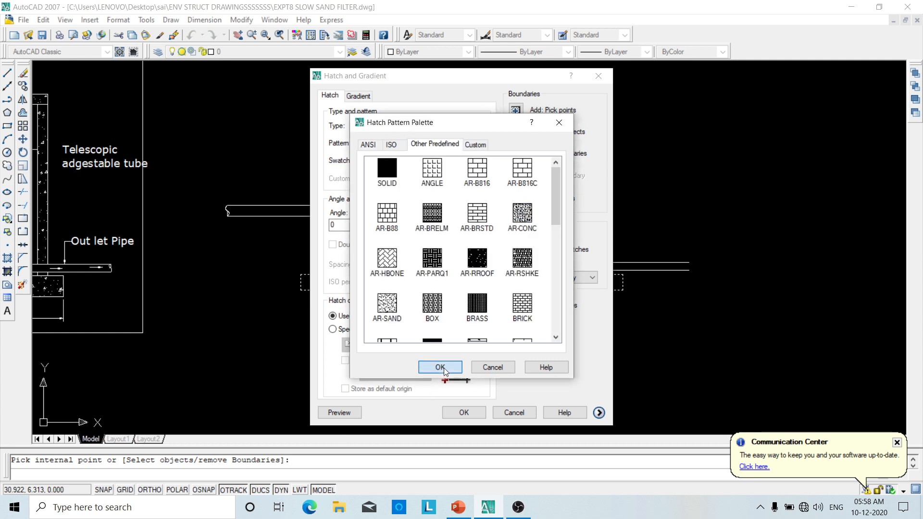
left_click(439, 367)
left_click(346, 415)
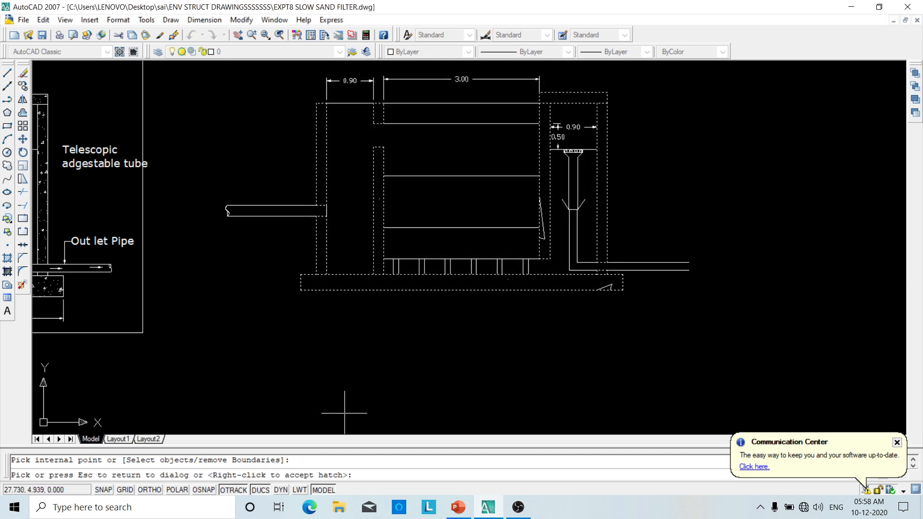
key("Escape")
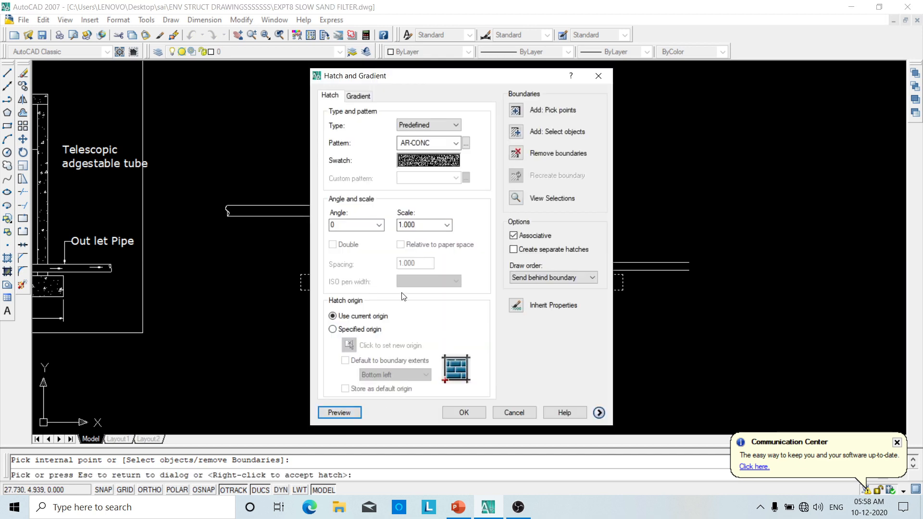
- Set the concrete hatch scale to 0.05, preview it and apply the hatch to the walls and slabs
left_click(447, 225)
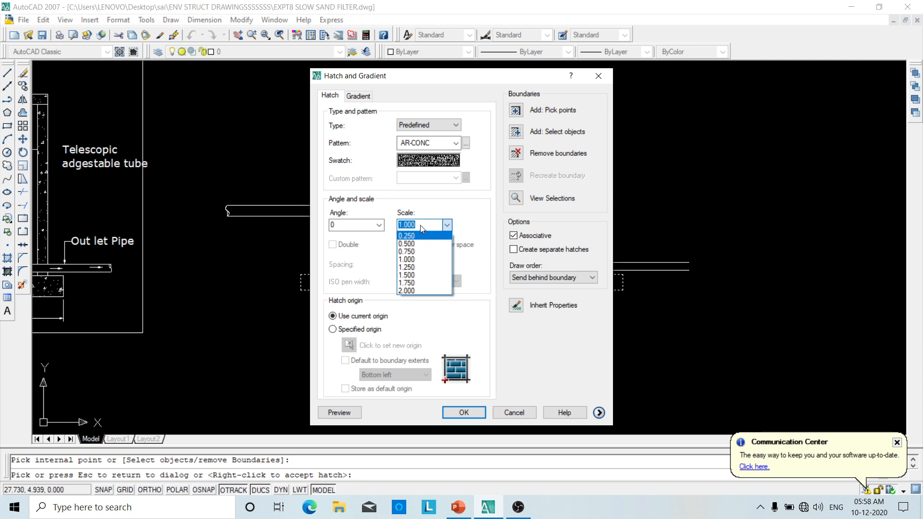
left_click(423, 223)
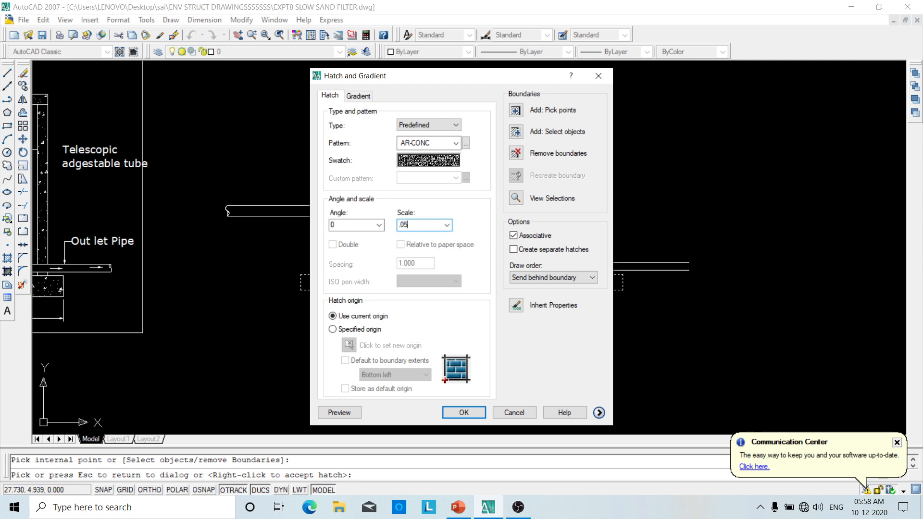
left_click(339, 412)
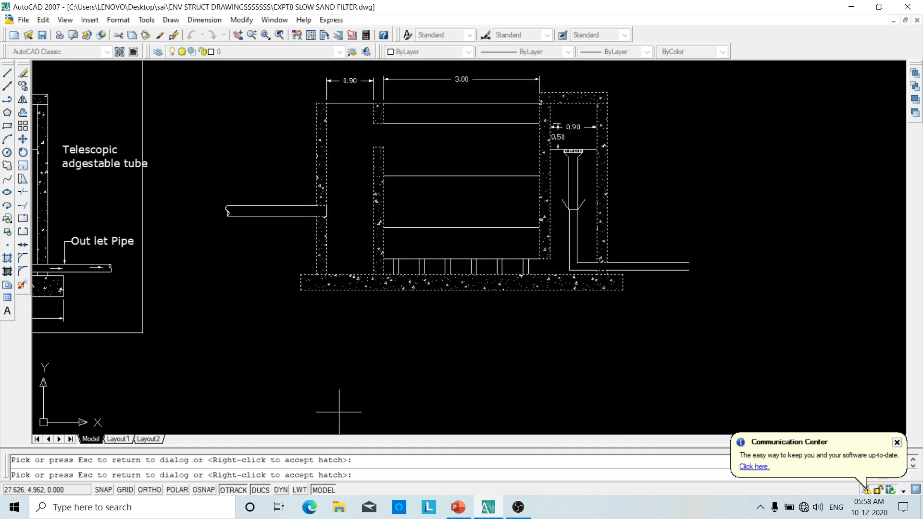
right_click(506, 336)
- Hatch the upper filter layer with the AR-SAND pattern at scale 0.05
middle_click_drag(518, 302, 443, 353)
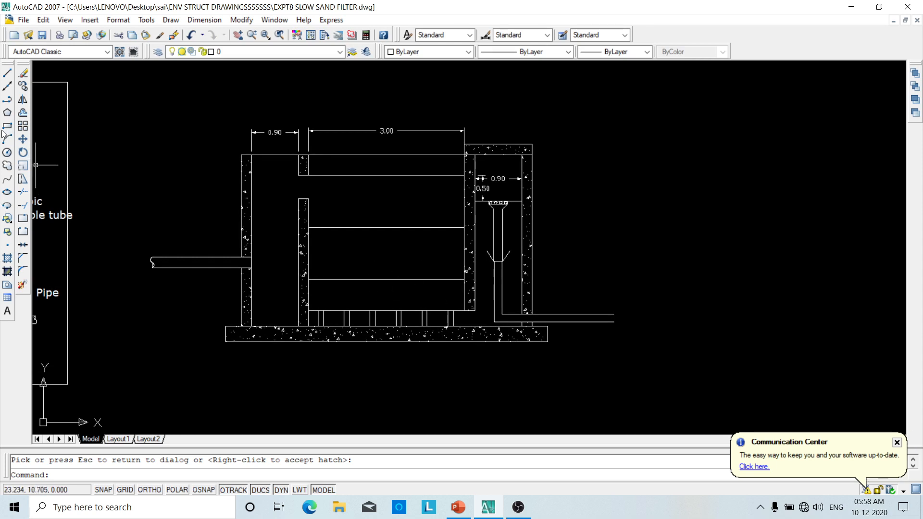
key("Return")
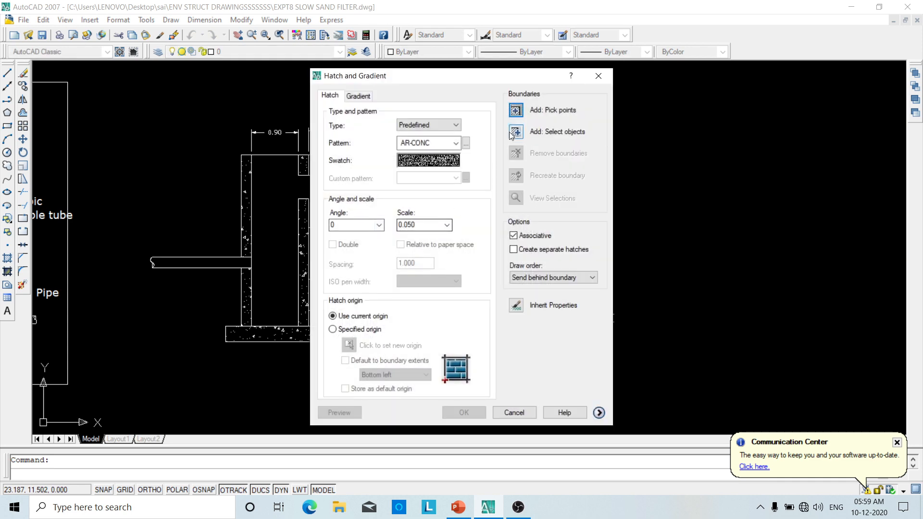
left_click(516, 112)
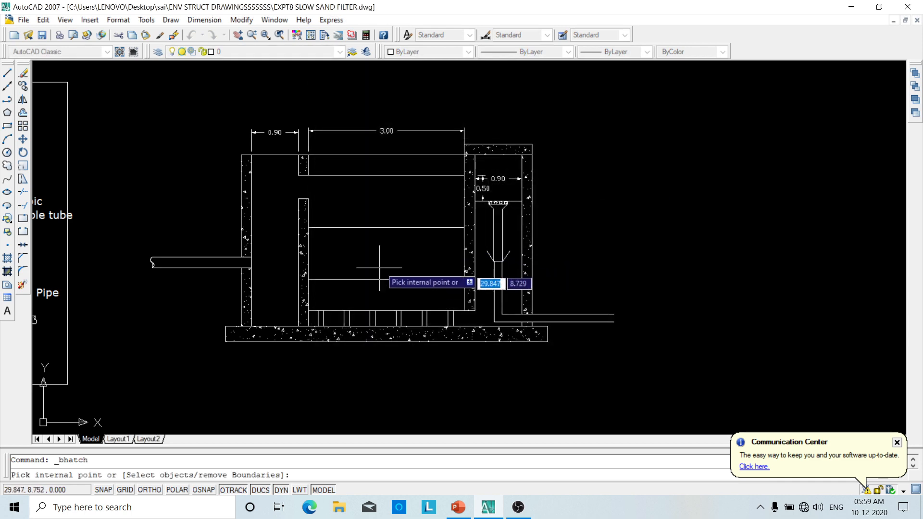
key("Return")
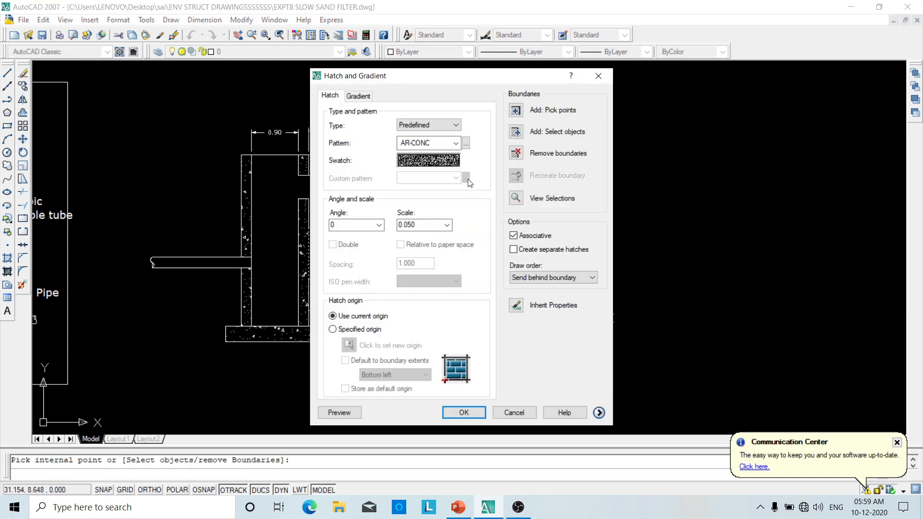
left_click(466, 143)
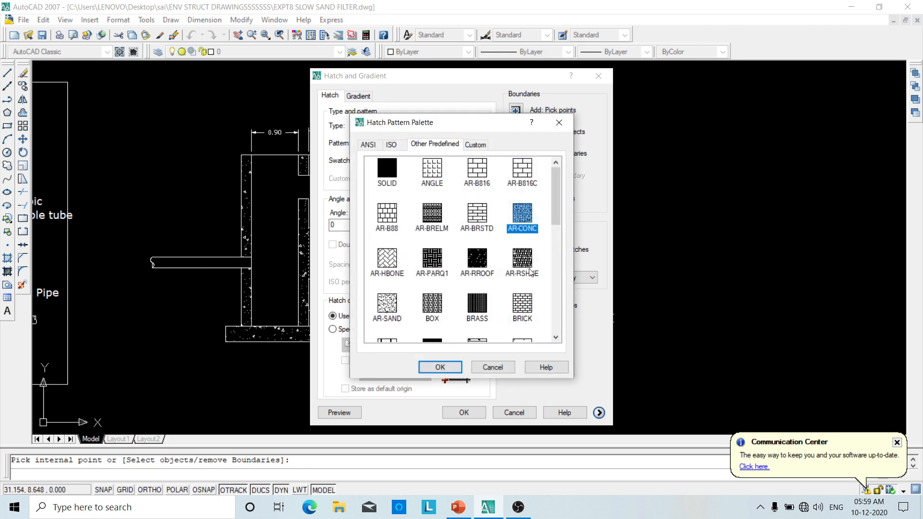
left_click(393, 308)
left_click(439, 366)
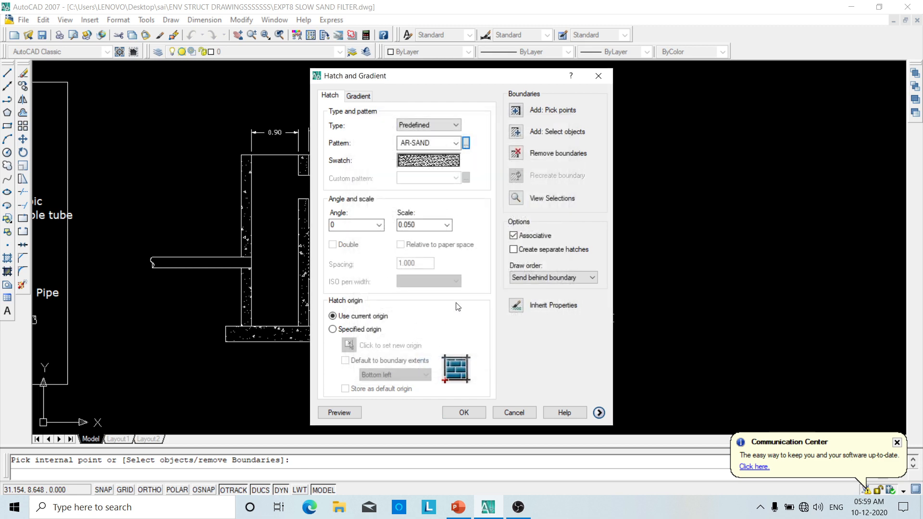
left_click(340, 413)
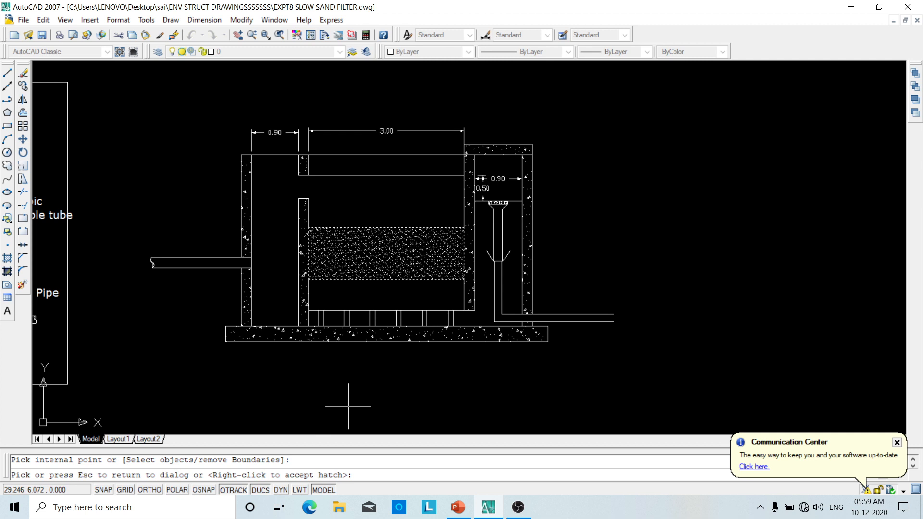
right_click(349, 406)
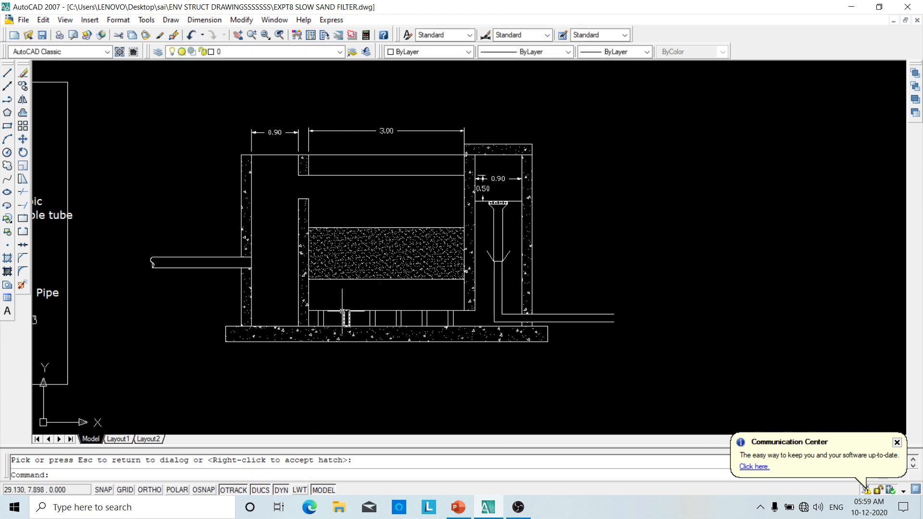
- Start a hatch in the lower filter layer, choose the predefined HONEY pattern and preview it
left_click(8, 260)
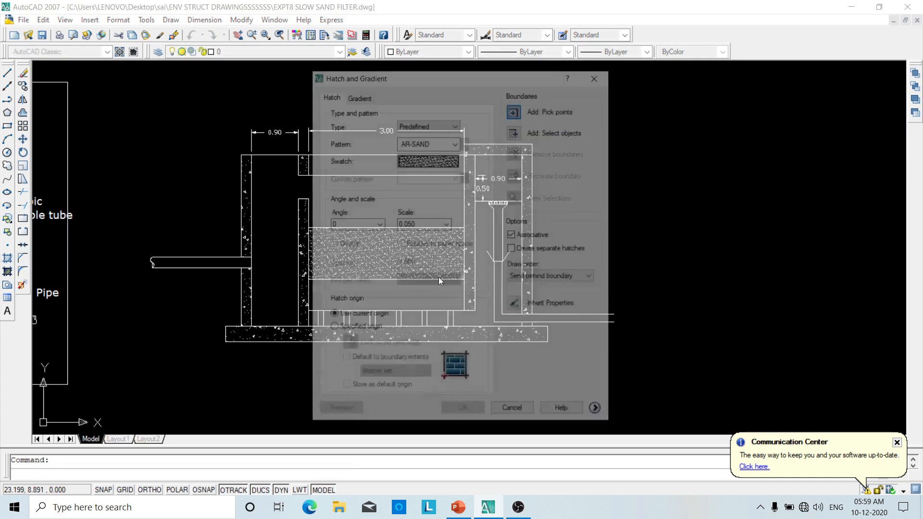
left_click(422, 301)
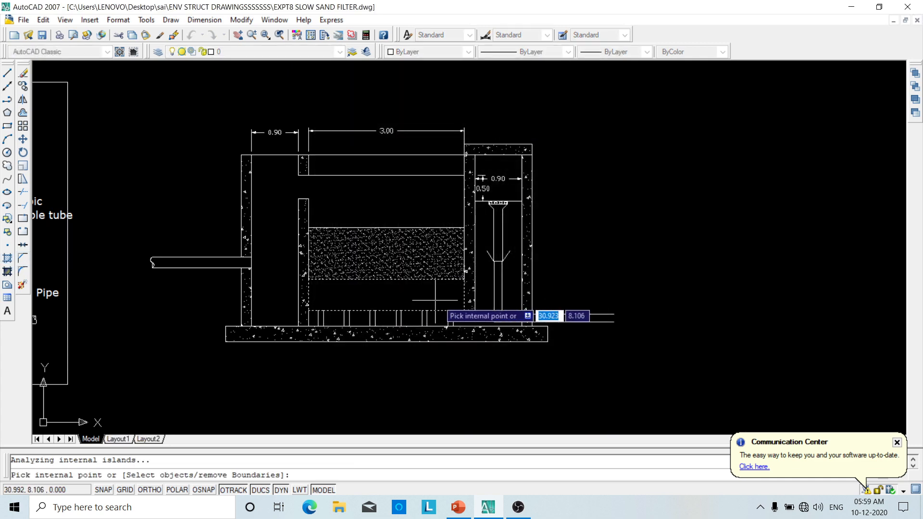
key("Return")
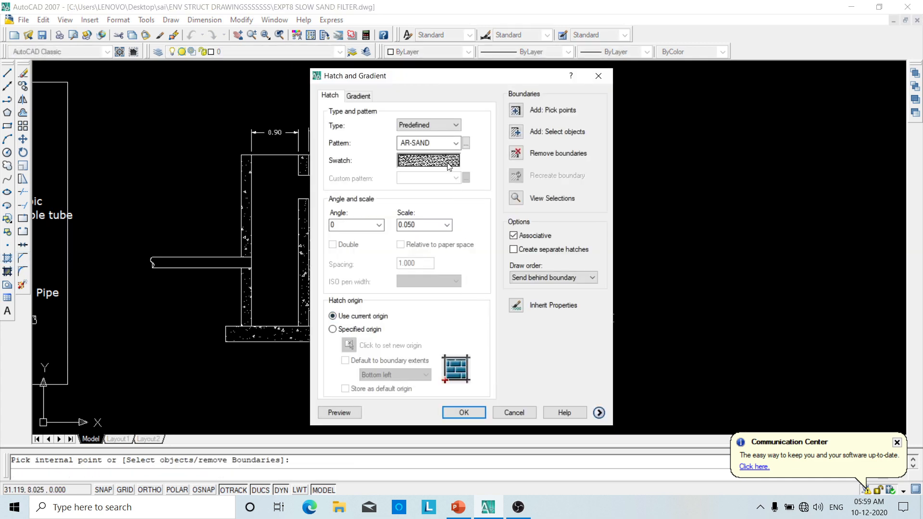
left_click(465, 142)
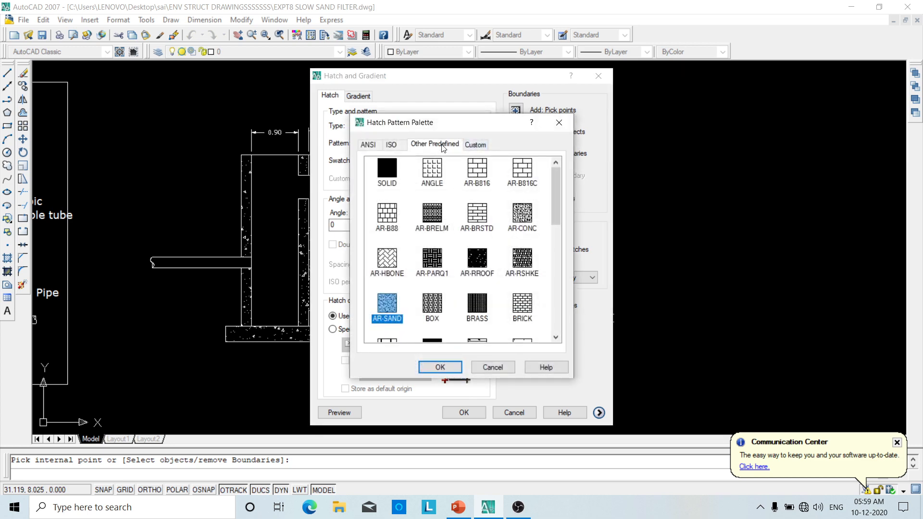
scroll(493, 310, "down", 10)
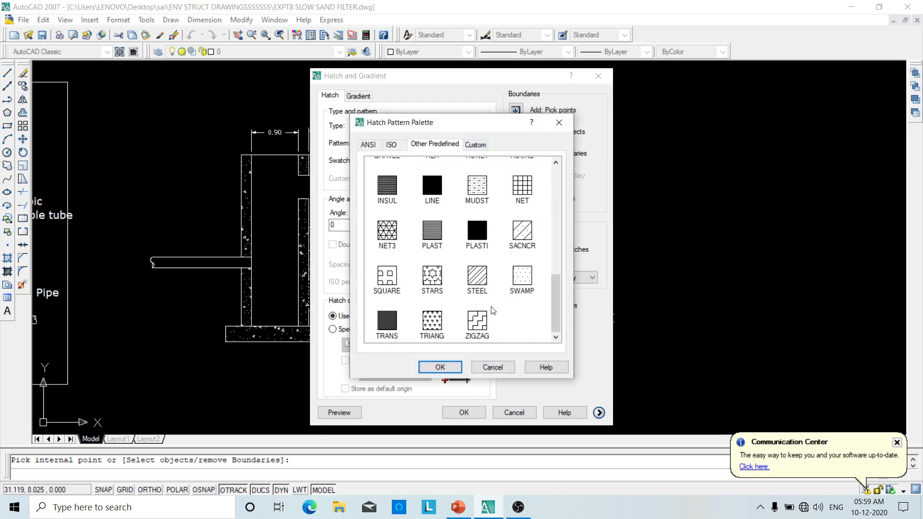
scroll(493, 310, "up", 5)
scroll(493, 310, "down", 3)
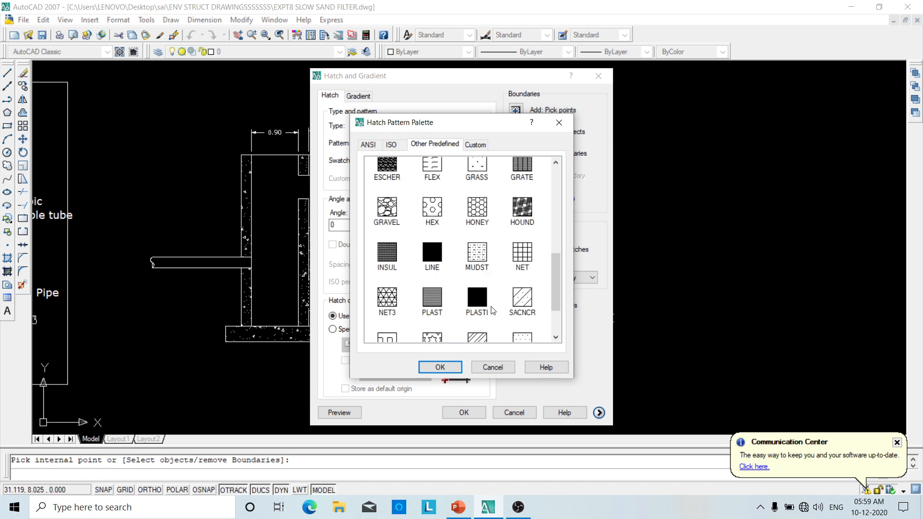
left_click(481, 212)
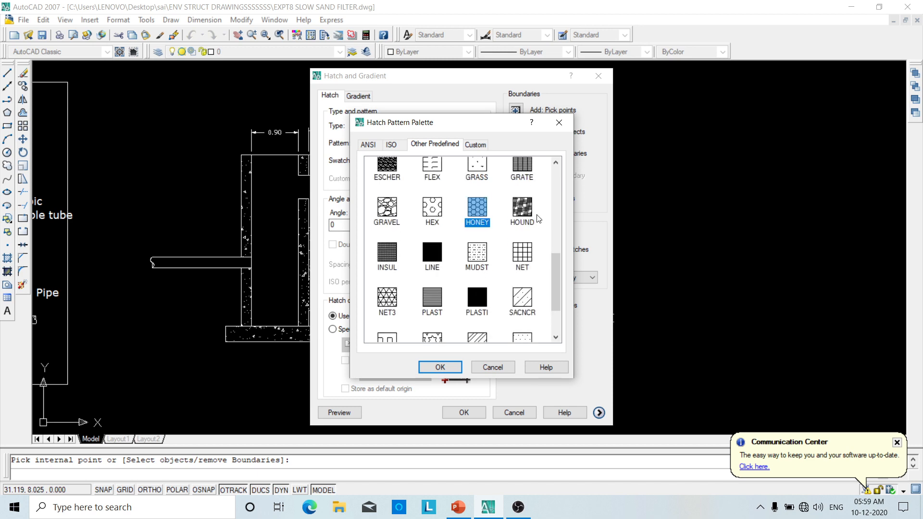
left_click(441, 368)
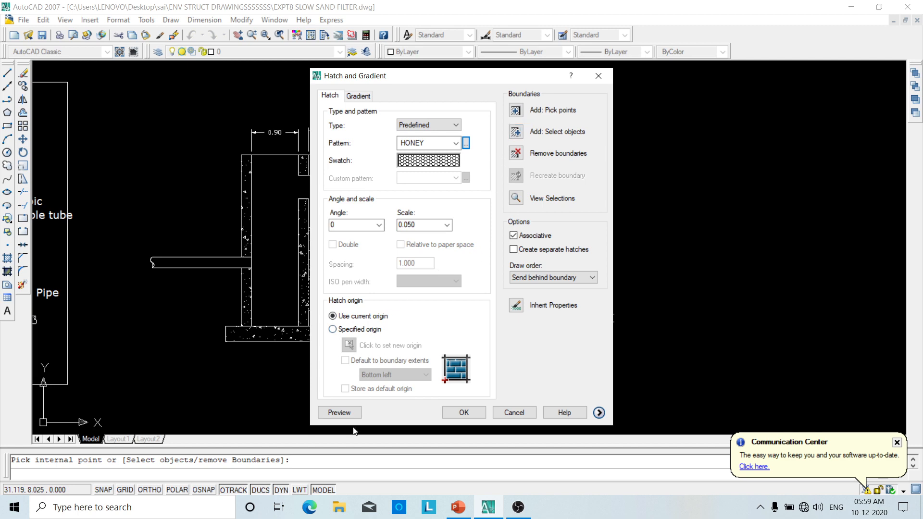
left_click(339, 412)
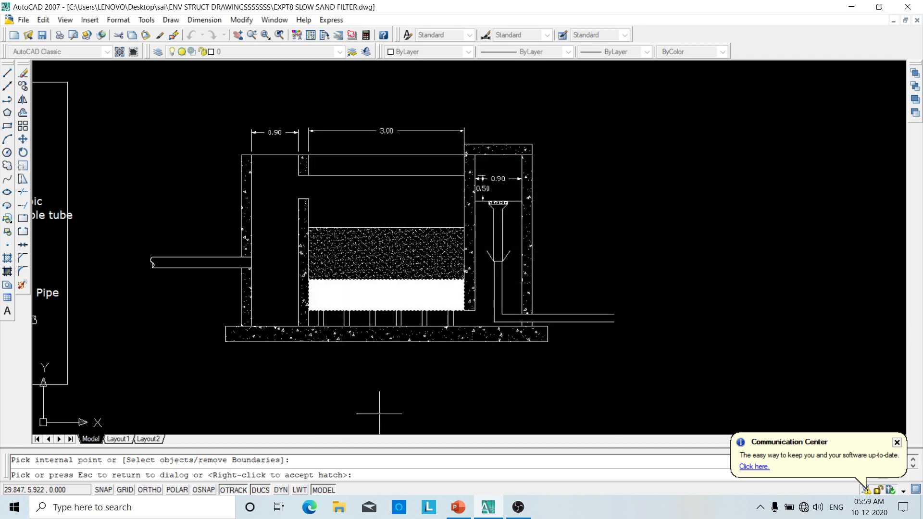
- Set the HONEY hatch scale to 0.3, preview it and apply the hatch to the lower filter layer
key("Escape")
double_click(420, 226)
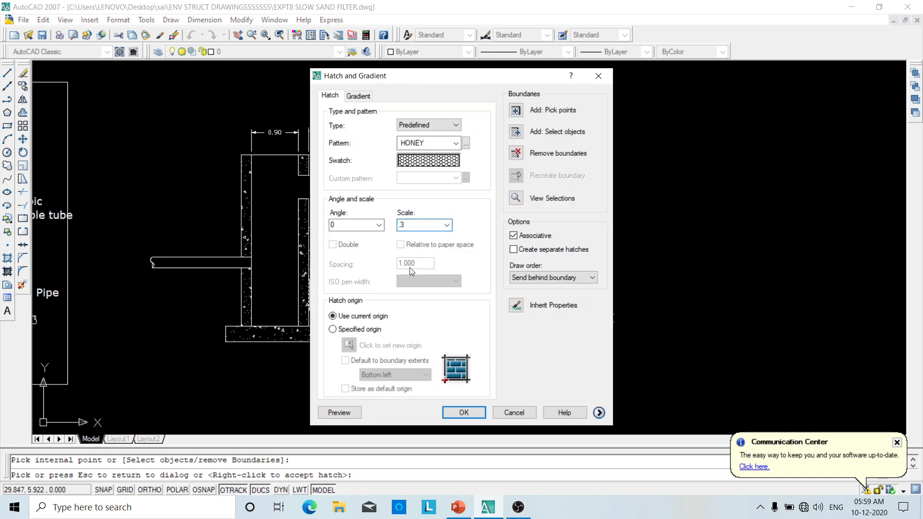
type(".3")
left_click(350, 412)
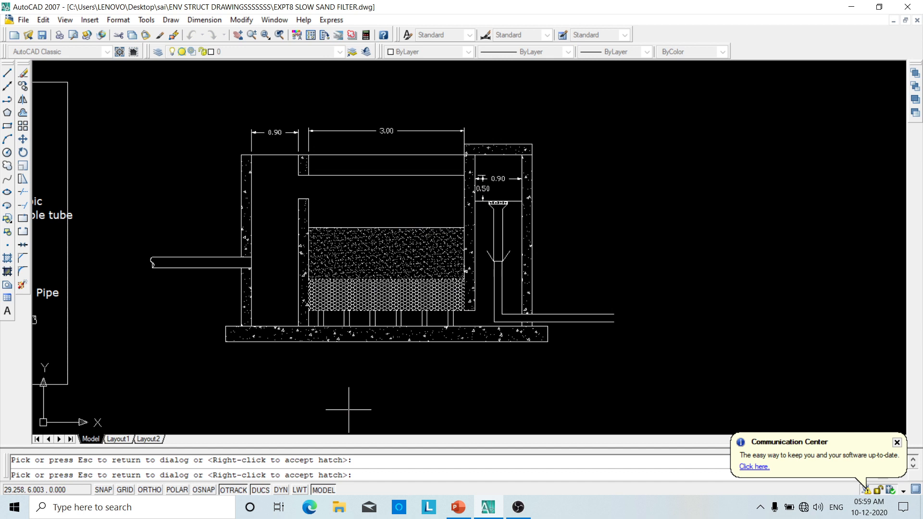
right_click(349, 410)
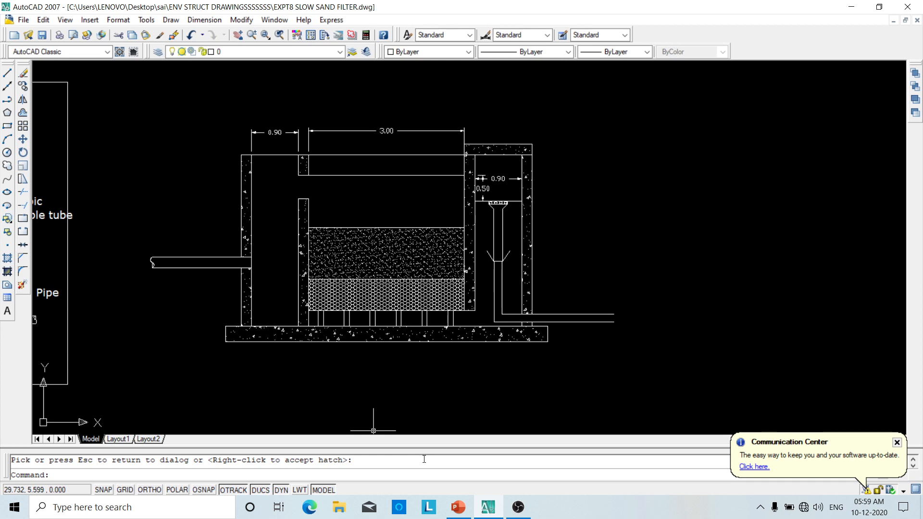
- Turn on object snap and add a linear dimension for the base slab's full length below the slab
left_click(204, 20)
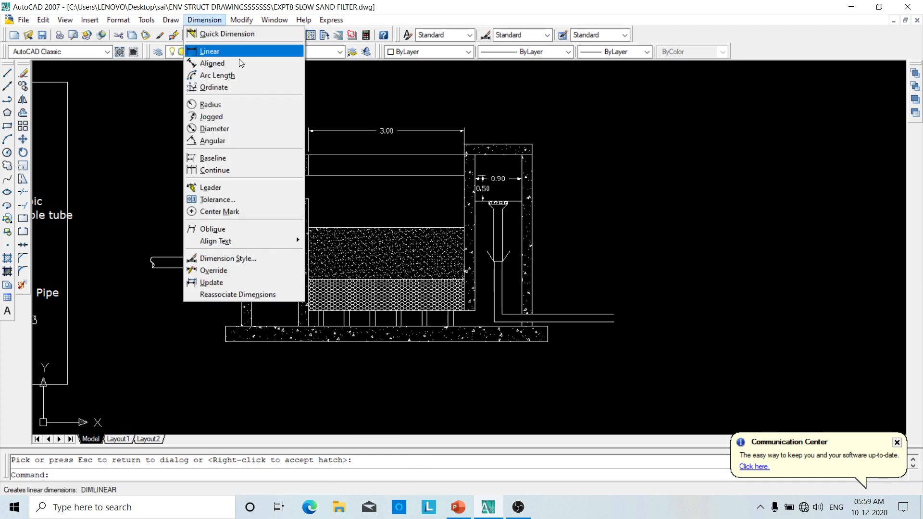
left_click(214, 52)
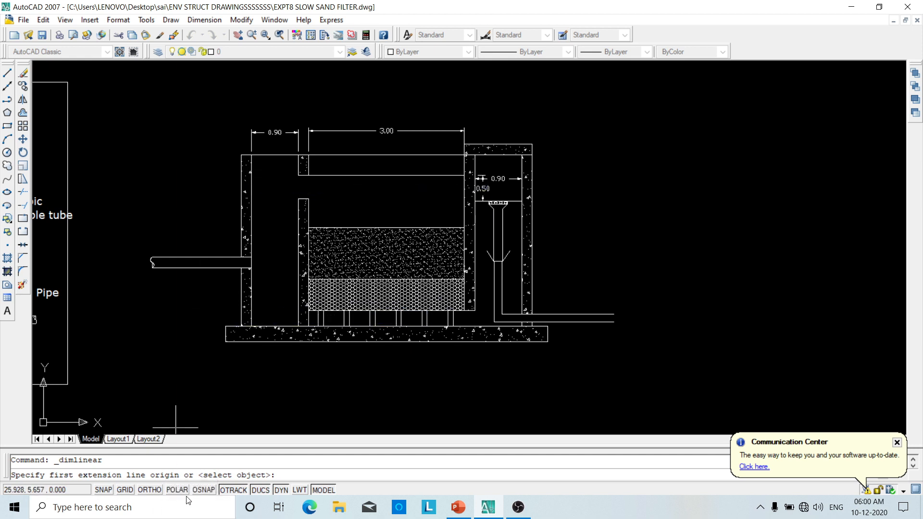
left_click(204, 490)
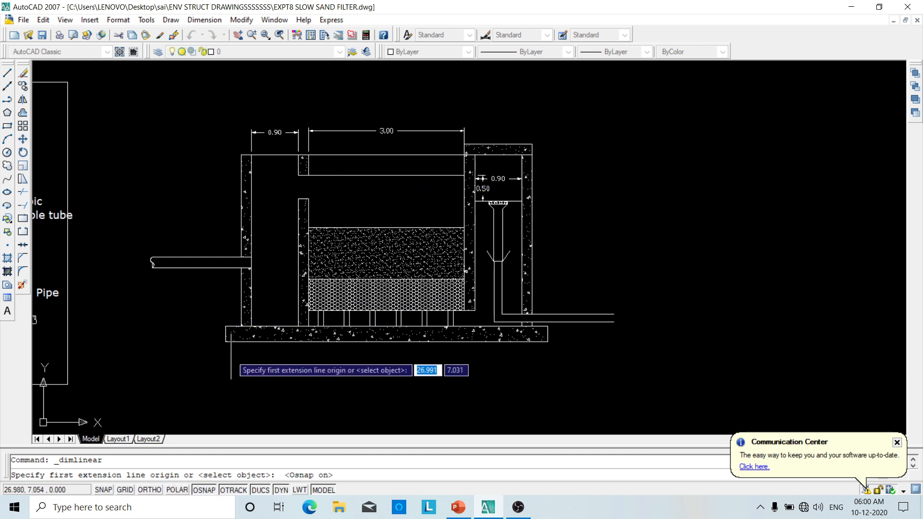
left_click(226, 342)
left_click(548, 342)
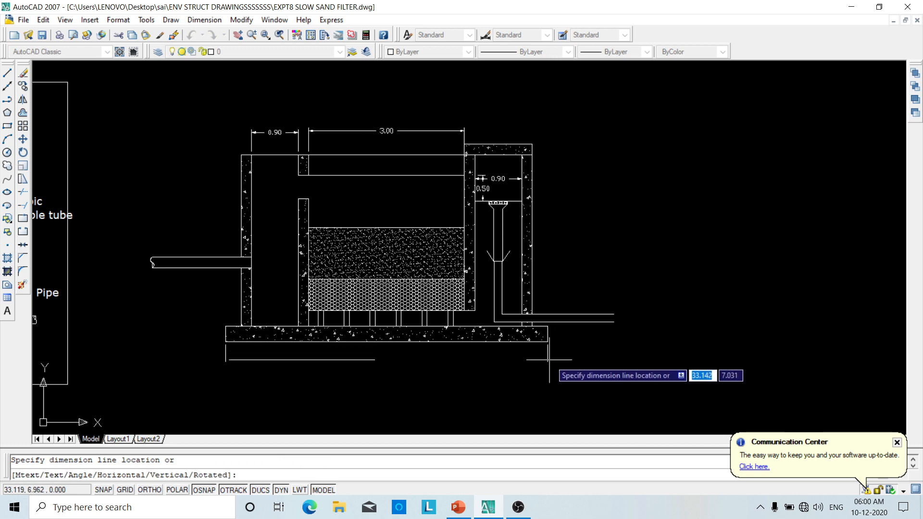
left_click(550, 369)
- Add a linear dimension for the base slab's projection beyond the outer wall on the inlet side
right_click(179, 338)
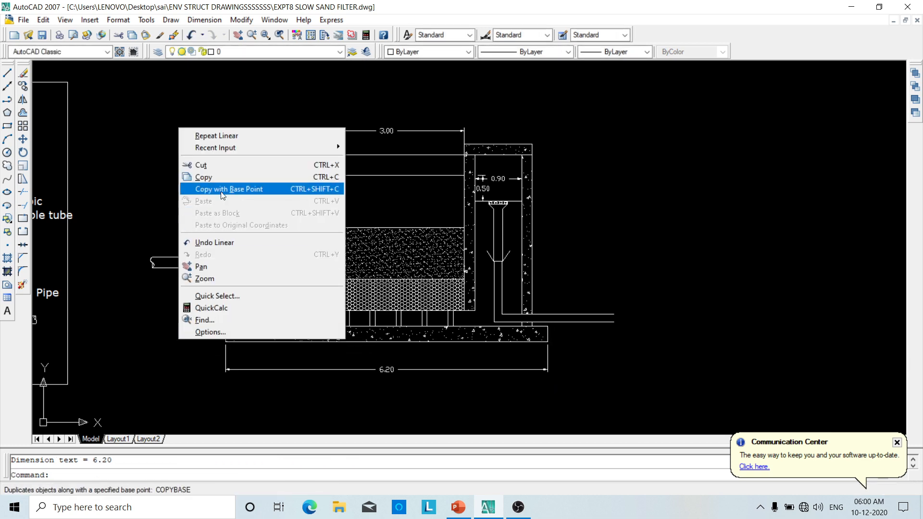
left_click(217, 136)
scroll(220, 296, "up", 3)
left_click(279, 383)
left_click(234, 383)
left_click(193, 359)
- Add a linear dimension for the inlet-side outer wall's thickness just below the inlet pipe
right_click(209, 283)
left_click(233, 290)
left_click(278, 212)
left_click(309, 212)
left_click(347, 243)
scroll(365, 304, "down", 4)
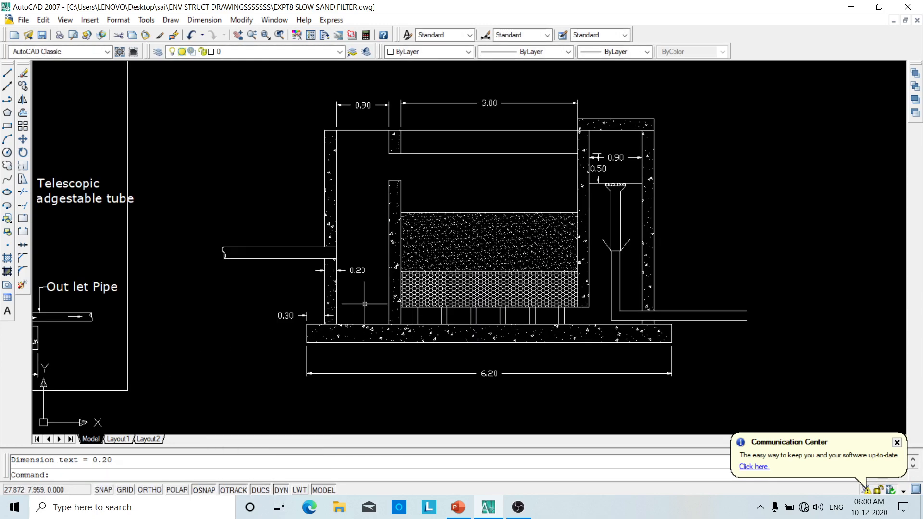
middle_click_drag(365, 304, 252, 316)
middle_click_drag(291, 282, 254, 253)
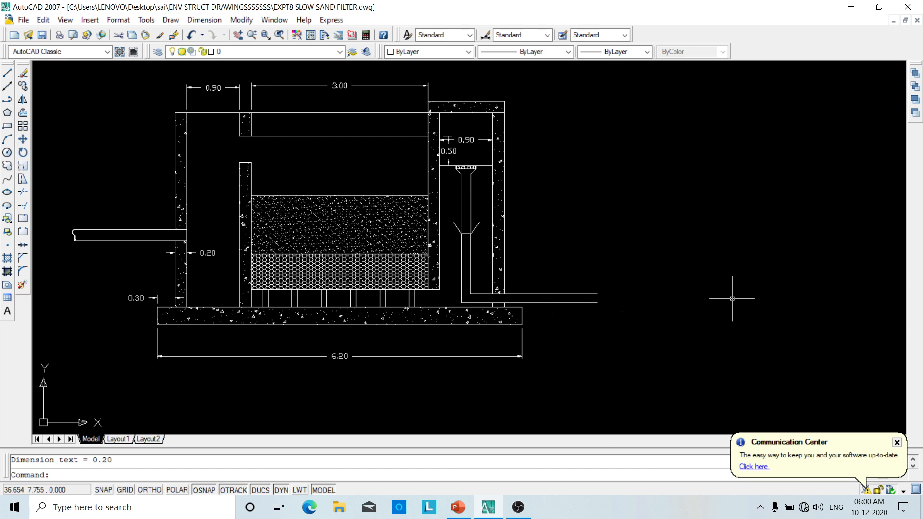
middle_click_drag(368, 254, 487, 221)
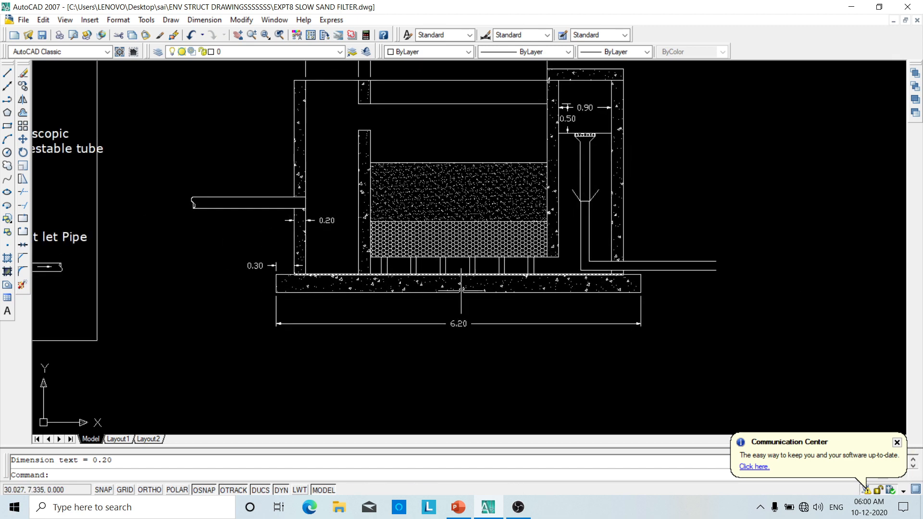
middle_click_drag(460, 289, 453, 336)
middle_click_drag(467, 263, 461, 277)
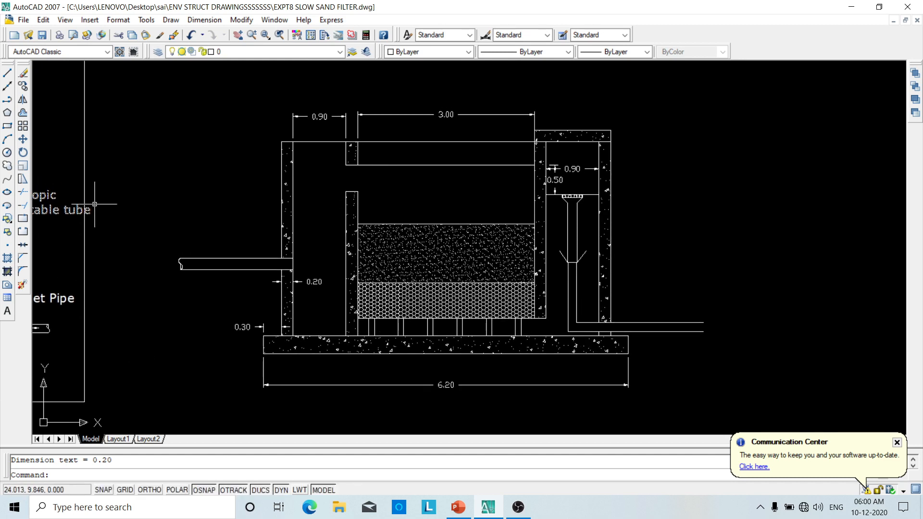
- Place a multiline text box outside the outlet chamber and write "Outlet chamber" in it
left_click(7, 312)
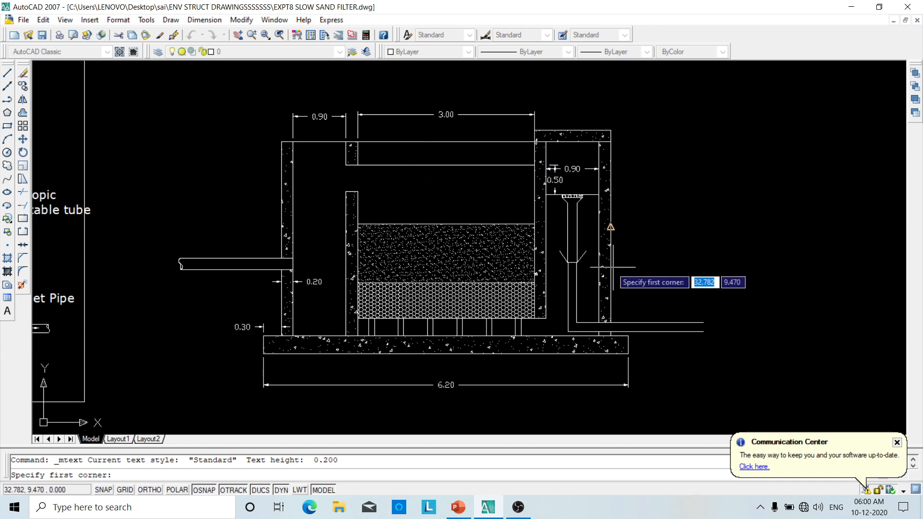
middle_click_drag(627, 164, 468, 204)
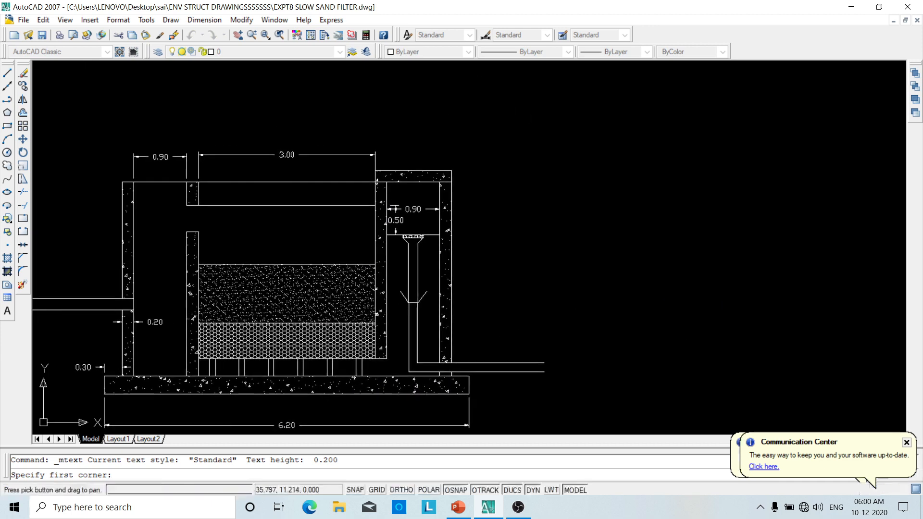
left_click(529, 169)
left_click(642, 222)
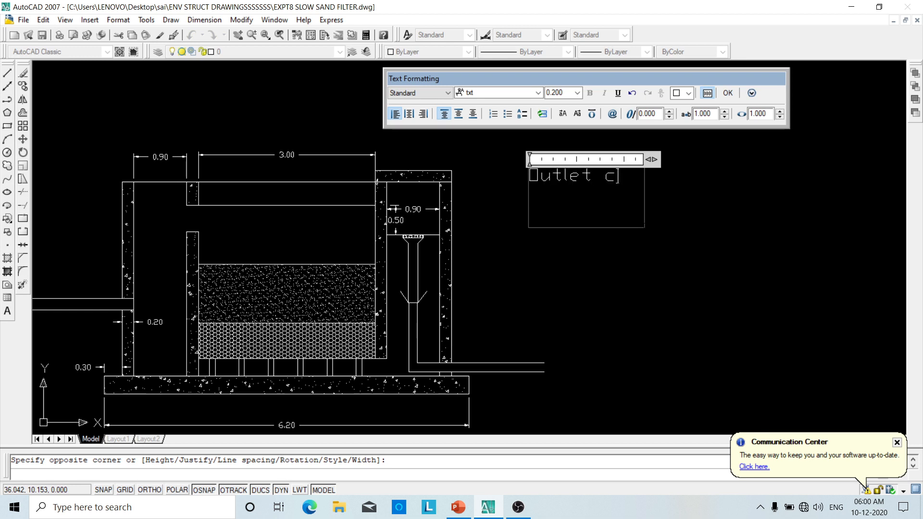
type("mber")
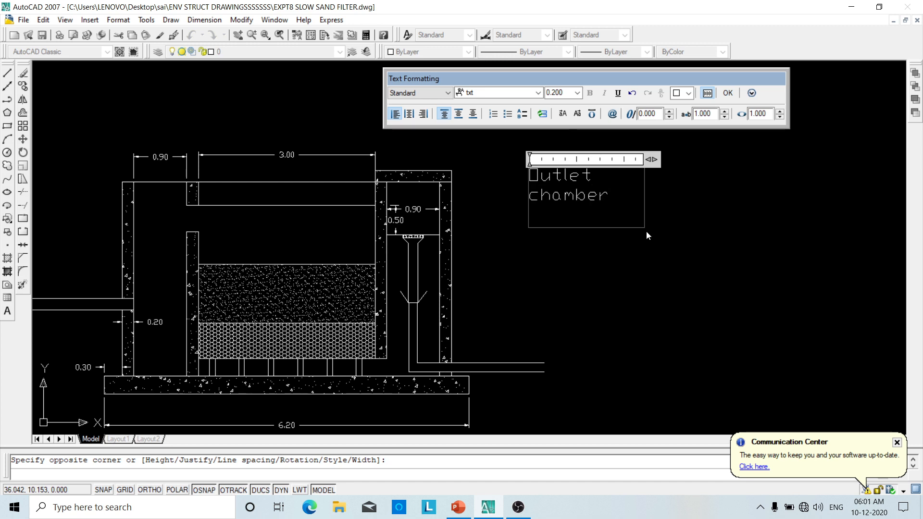
- Set the font of the whole "Outlet chamber" label to Verdana and finish the text
key("ctrl+a")
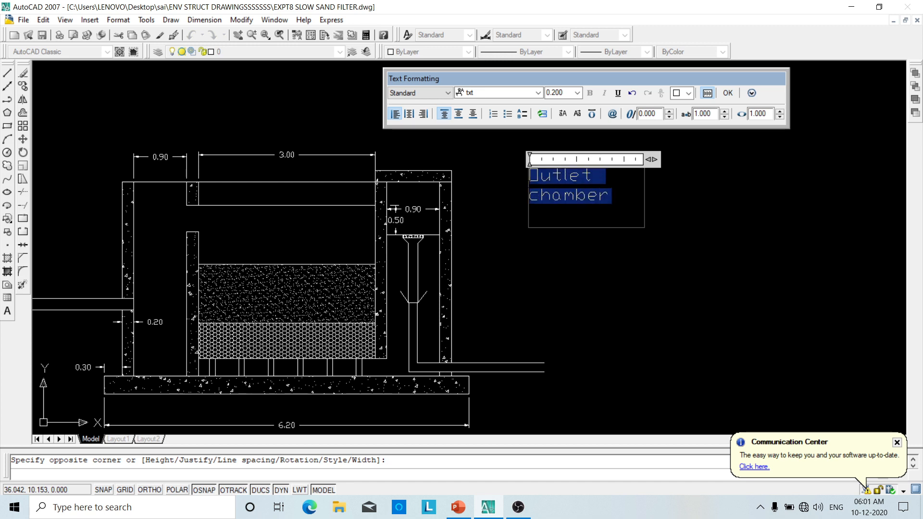
left_click(538, 92)
left_click(553, 116)
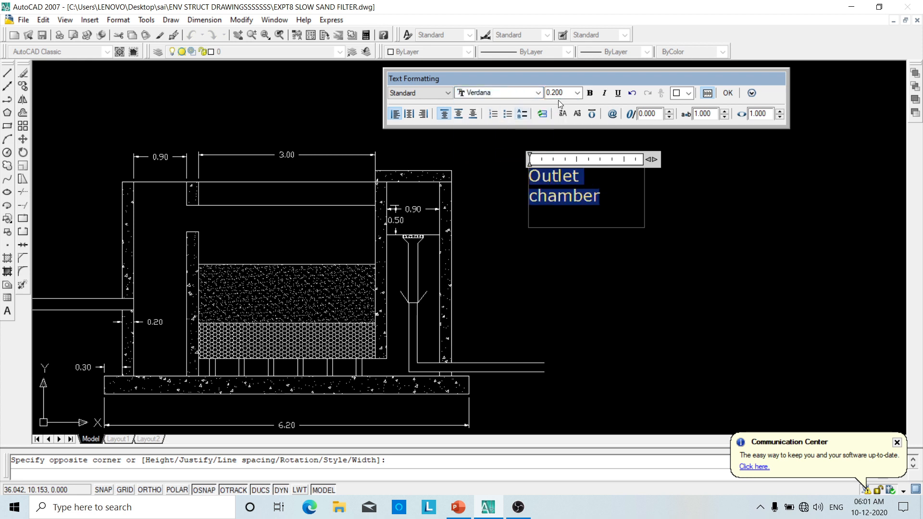
left_click(727, 95)
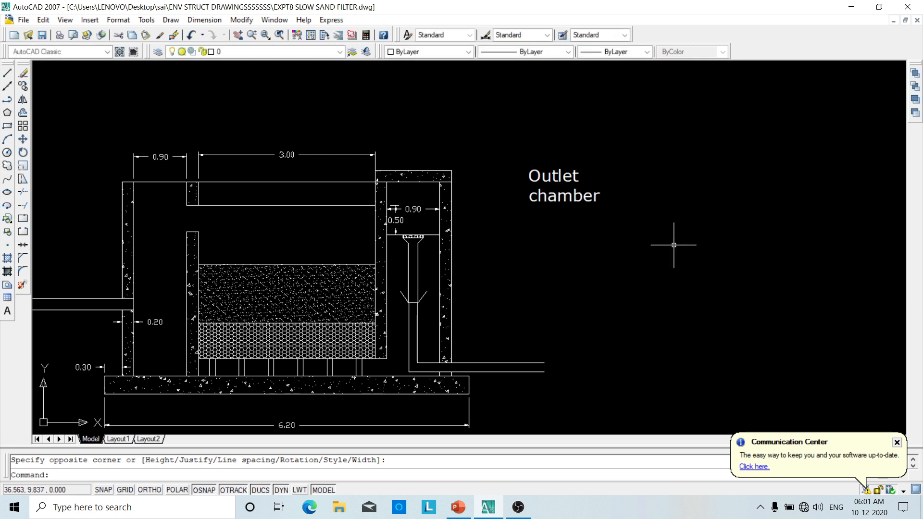
- Delete the 0.90 width and 0.50 depth dimensions inside the outlet chamber
left_click(702, 219)
left_click(491, 203)
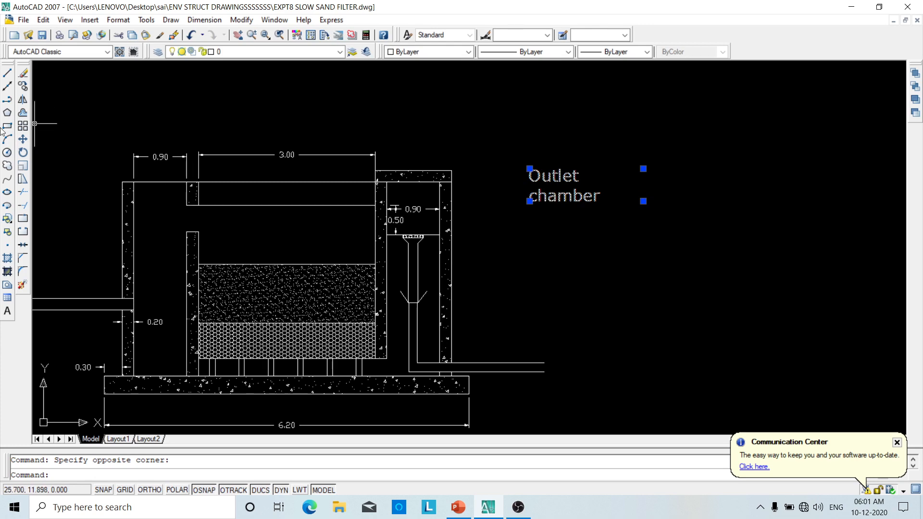
scroll(334, 230, "up", 1)
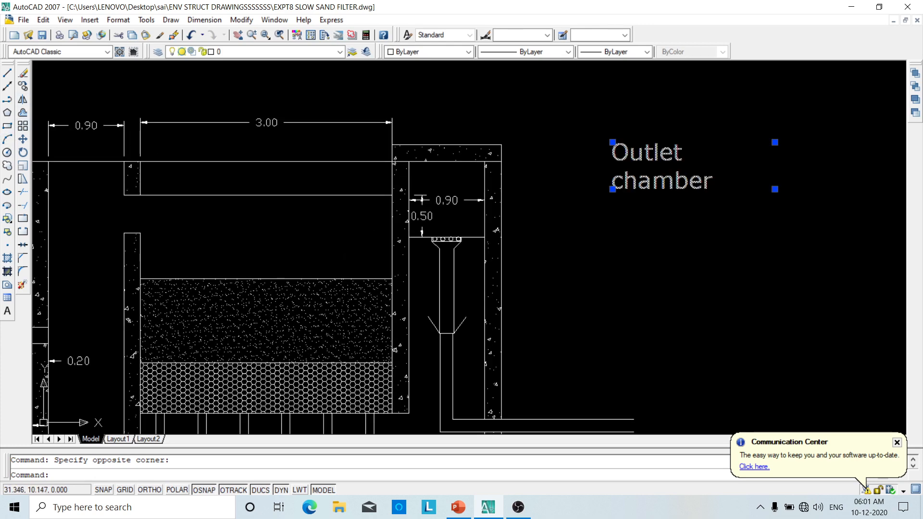
key("Escape")
left_click(446, 186)
left_click(430, 215)
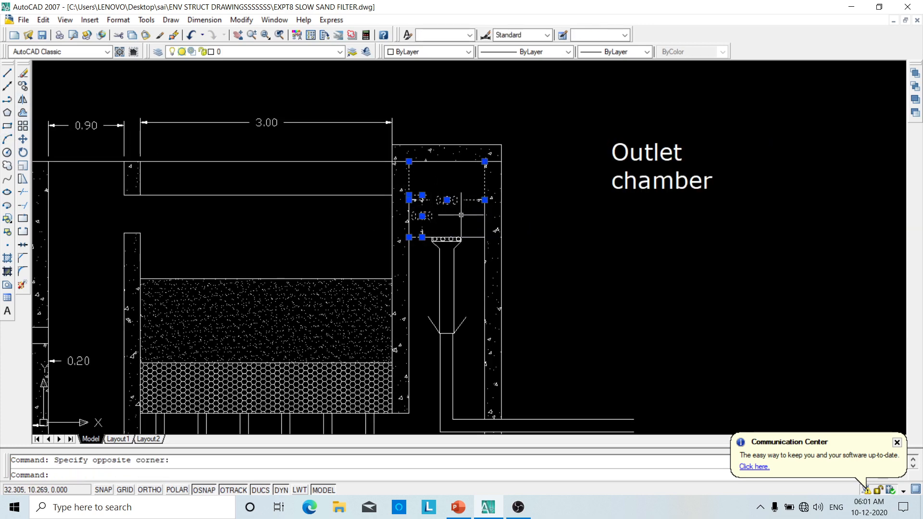
key("Delete")
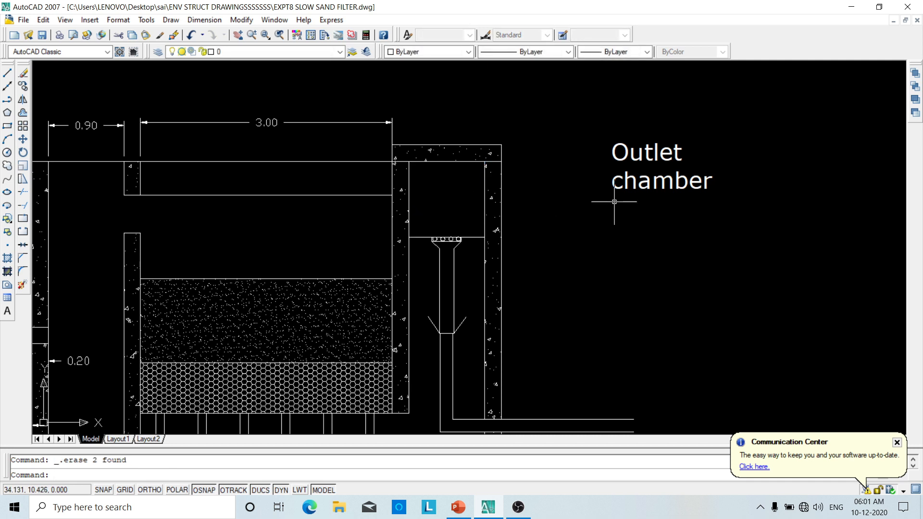
- Move the "Outlet chamber" label into the outlet chamber, above the funnel-topped outlet pipe
left_click(625, 151)
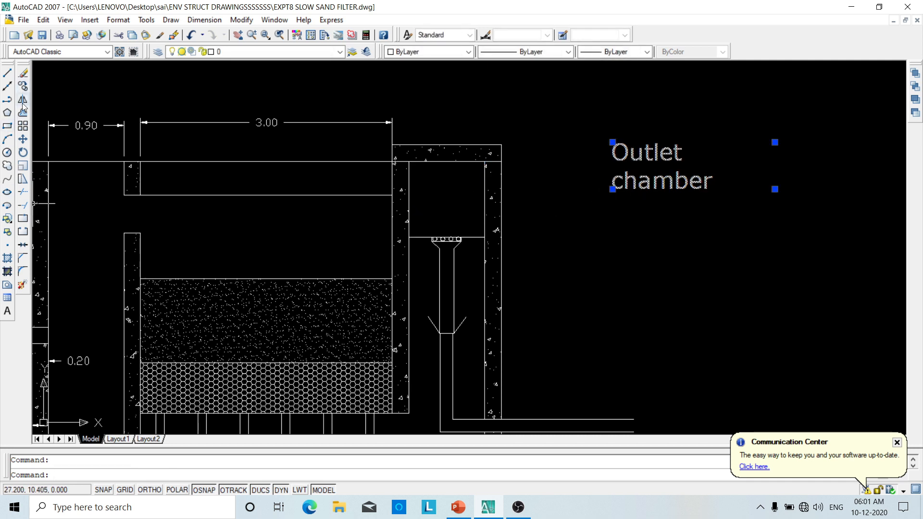
left_click(22, 139)
left_click(643, 168)
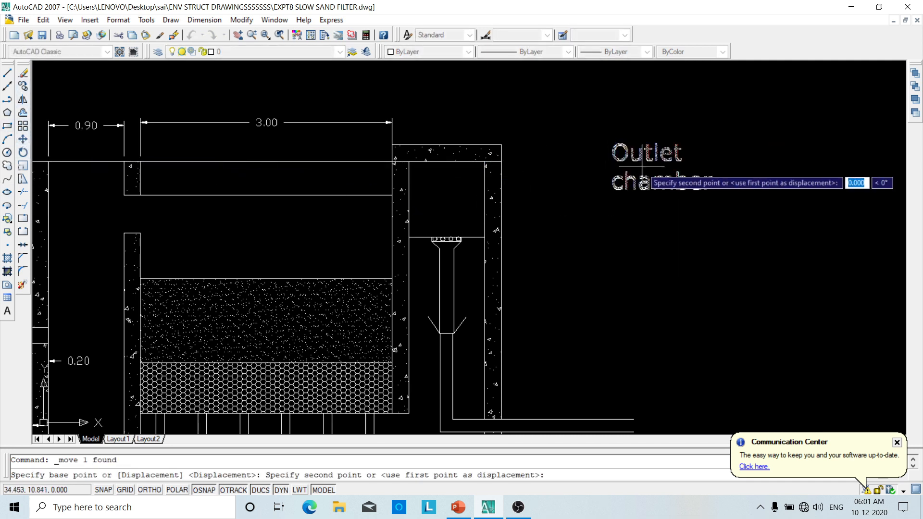
left_click(447, 194)
left_click(448, 192)
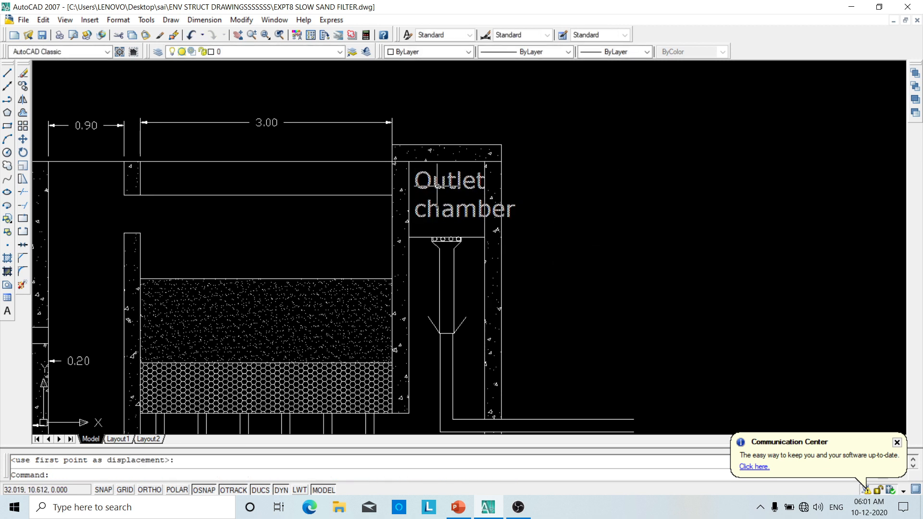
- Scale the "Outlet chamber" label by a factor of .75 about a point within the text
left_click(22, 165)
left_click(447, 203)
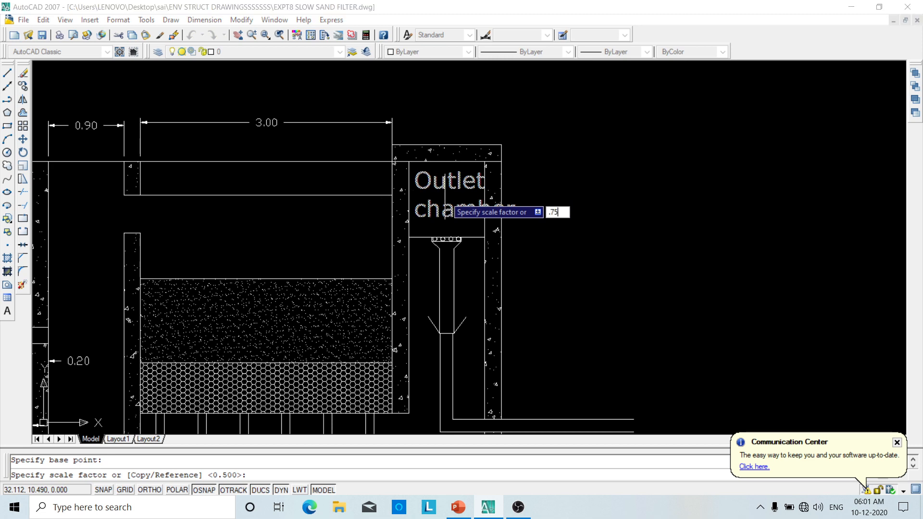
key("Return")
scroll(445, 196, "up", 3)
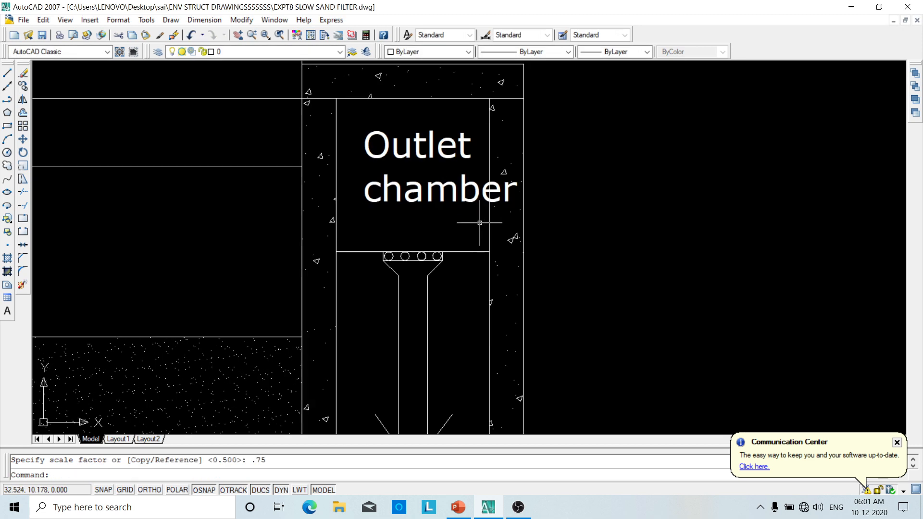
scroll(445, 196, "down", 4)
- Reposition the "Outlet chamber" label so it fits between the chamber's walls, slightly below the cover slab
left_click(443, 202)
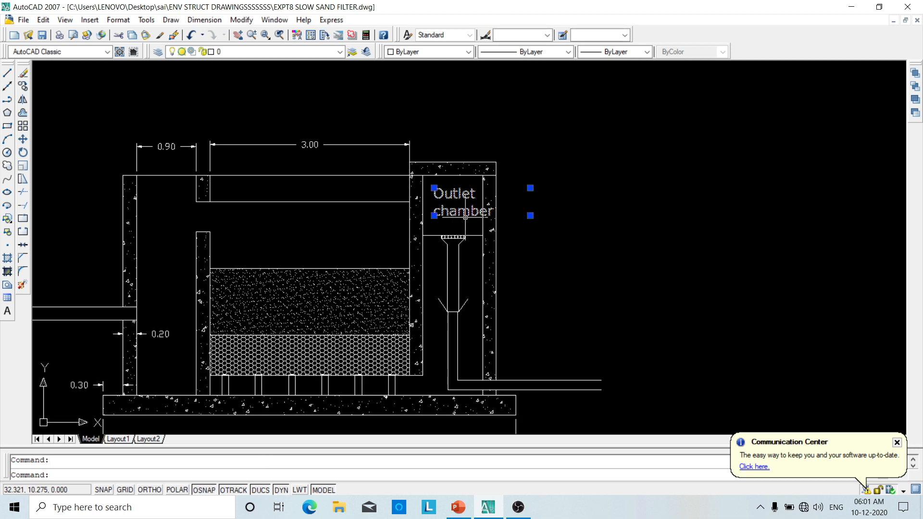
left_click(435, 188)
left_click(423, 175)
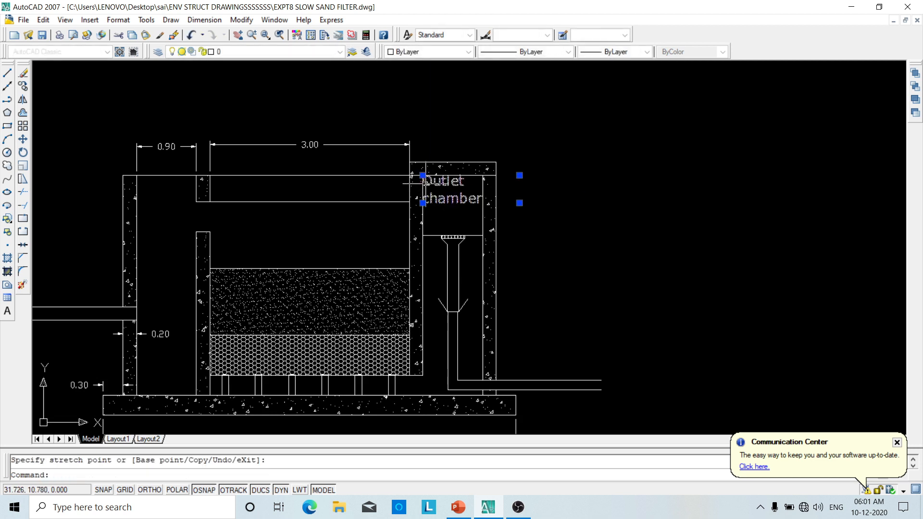
left_click(23, 139)
left_click(451, 191)
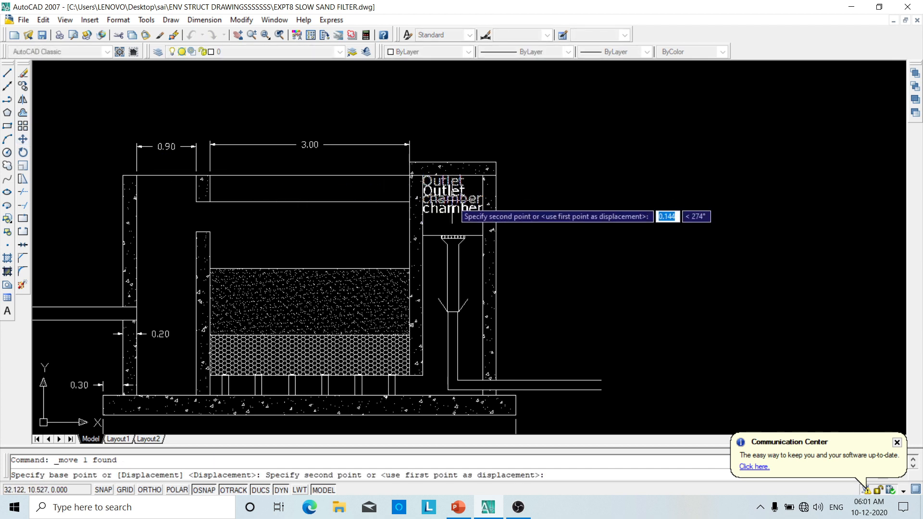
left_click(452, 201)
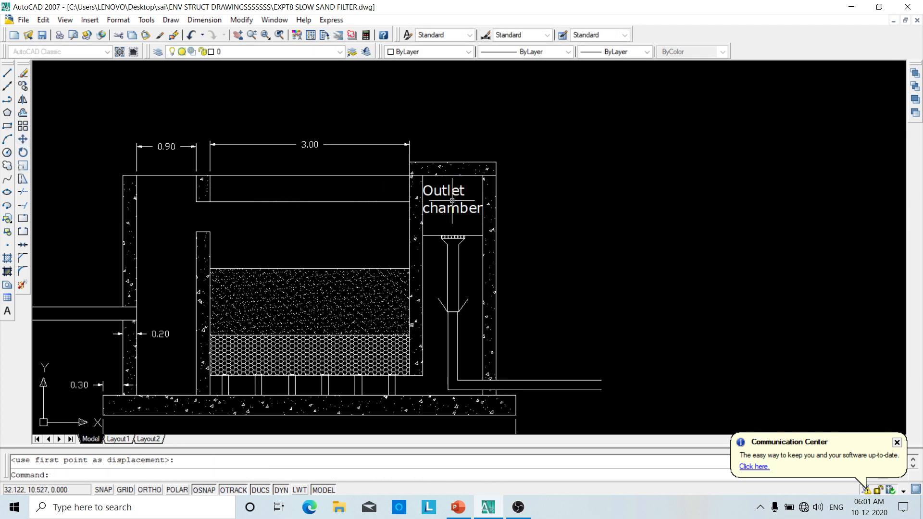
- Copy the "Outlet chamber" label into the inlet chamber and into the space above the sand layer
left_click(23, 86)
left_click(455, 212)
key("Return")
left_click(435, 219)
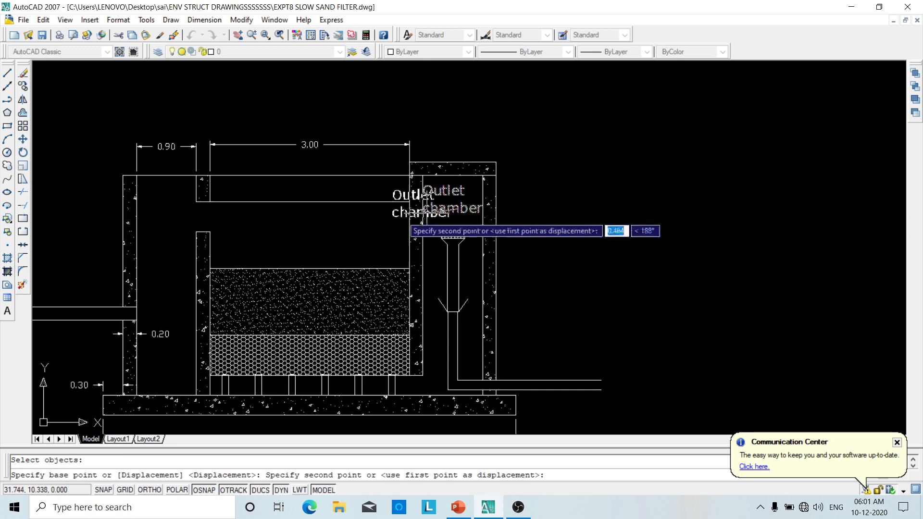
left_click(172, 288)
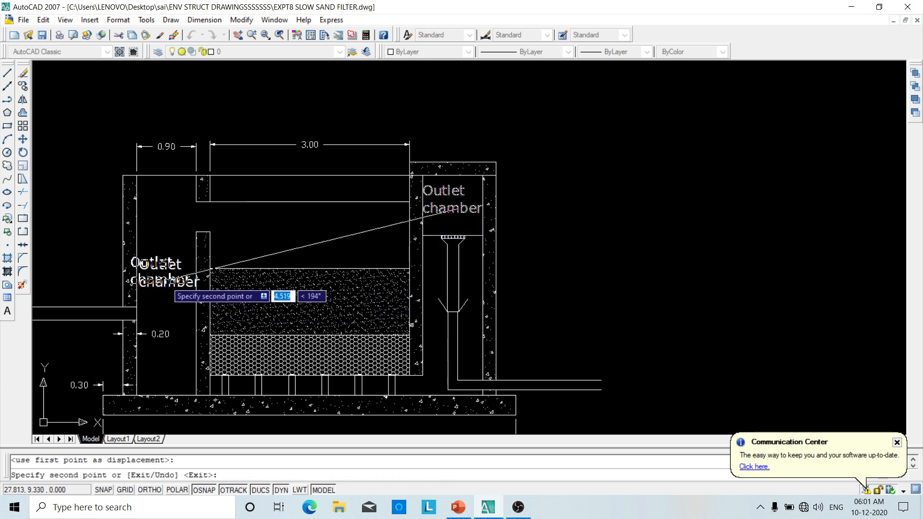
left_click(314, 244)
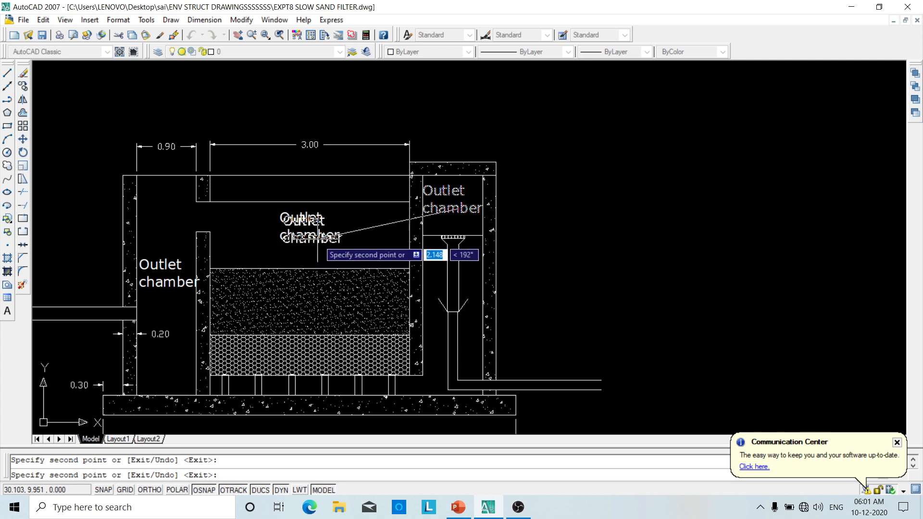
key("Escape")
- Change the label copy in the inlet chamber to read "Inlet chamber" on two lines
left_click(178, 265)
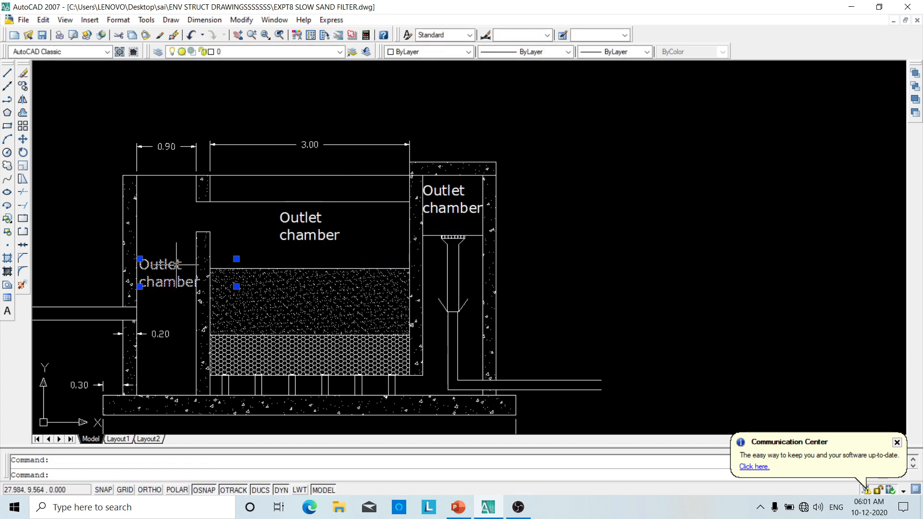
right_click(178, 264)
left_click(193, 262)
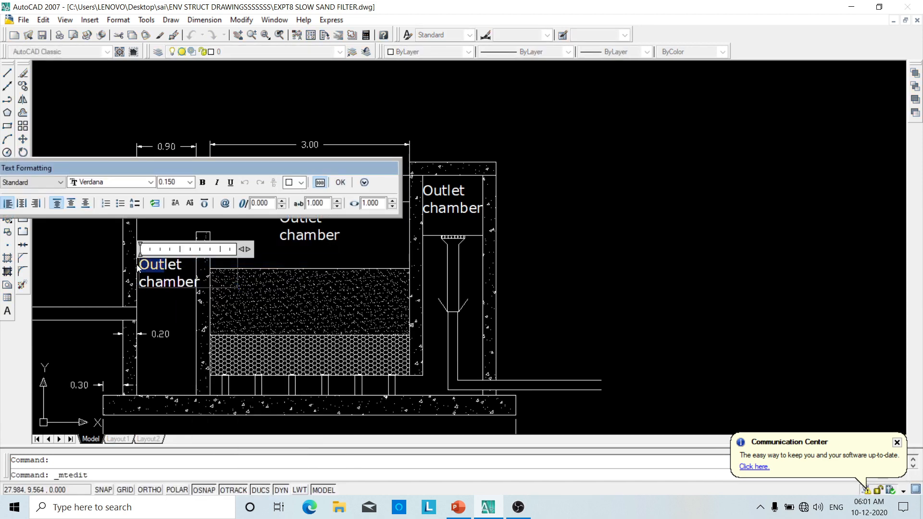
type("In")
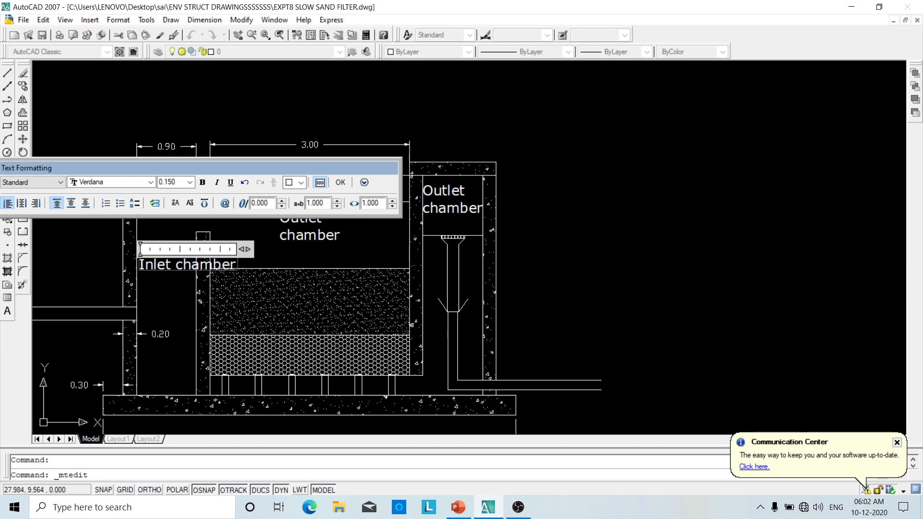
key("Return")
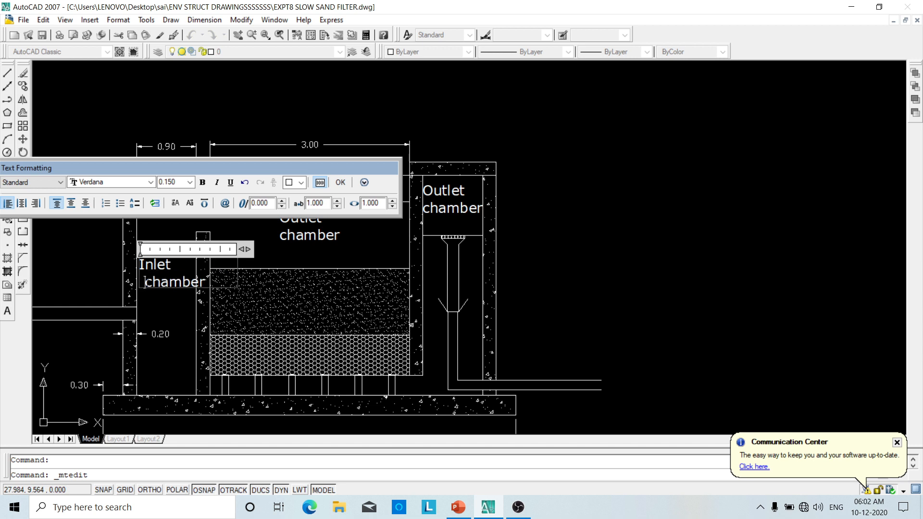
key("Delete")
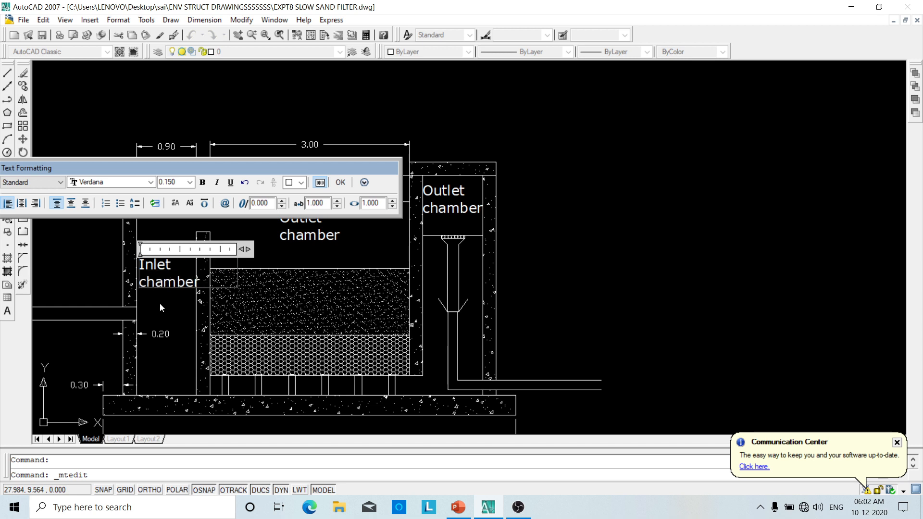
left_click(342, 183)
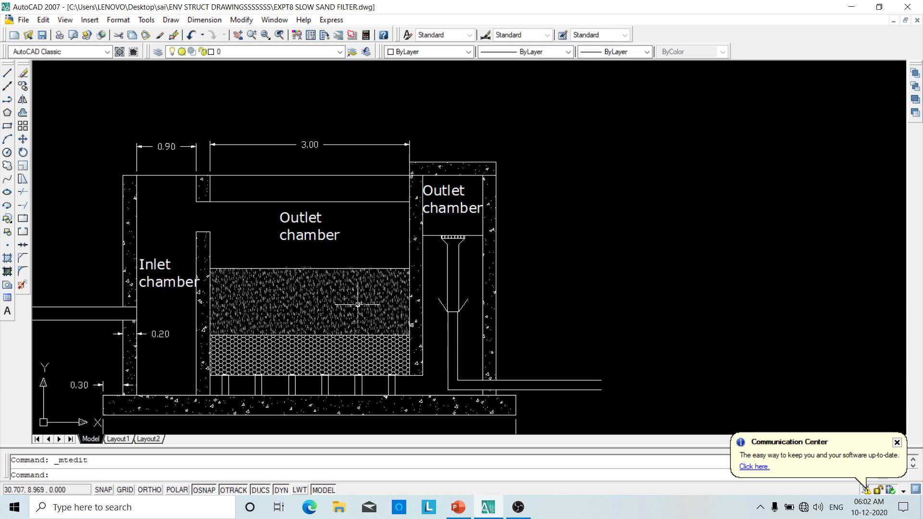
- Change the label copy above the sand layer to read "Filtrationchamber"
left_click(307, 225)
right_click(309, 220)
left_click(336, 258)
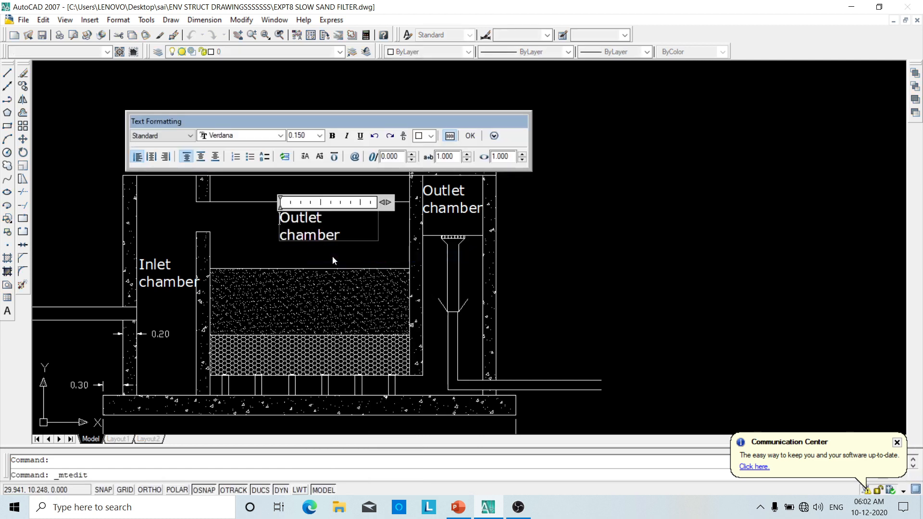
double_click(280, 218)
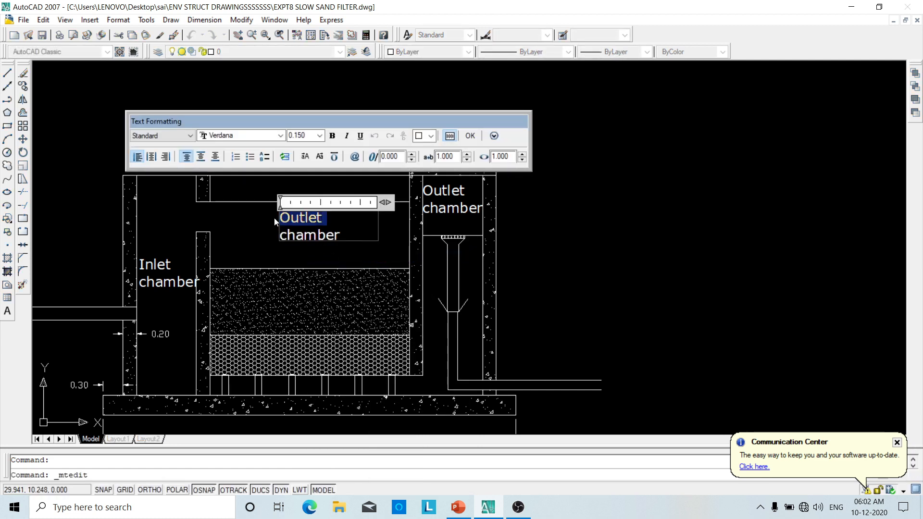
type("Filt")
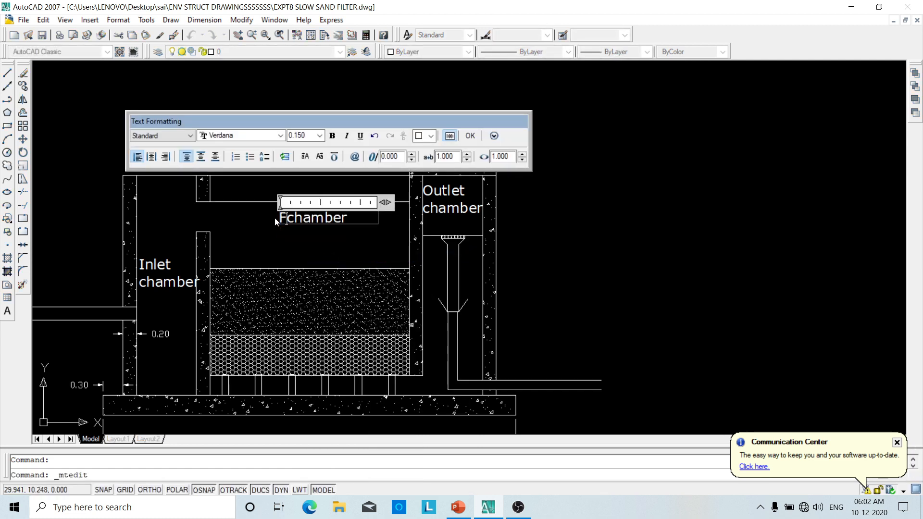
type("ratio")
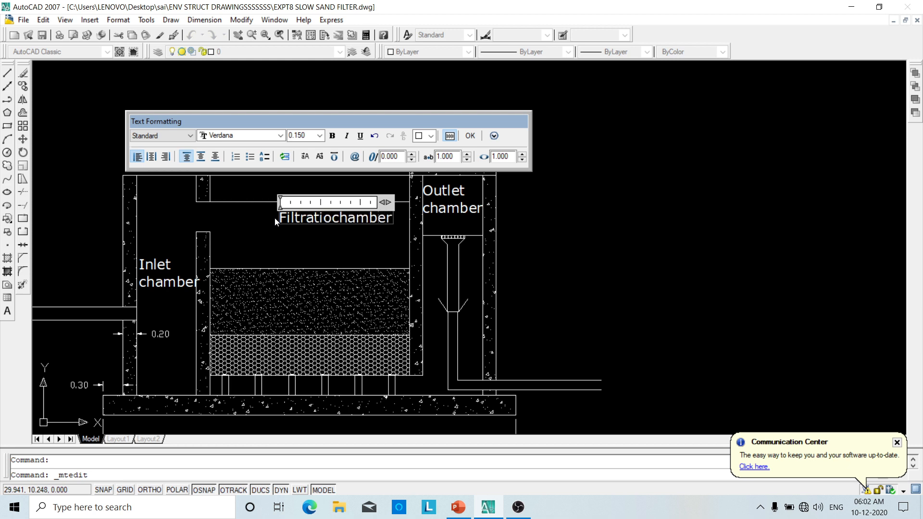
type("n")
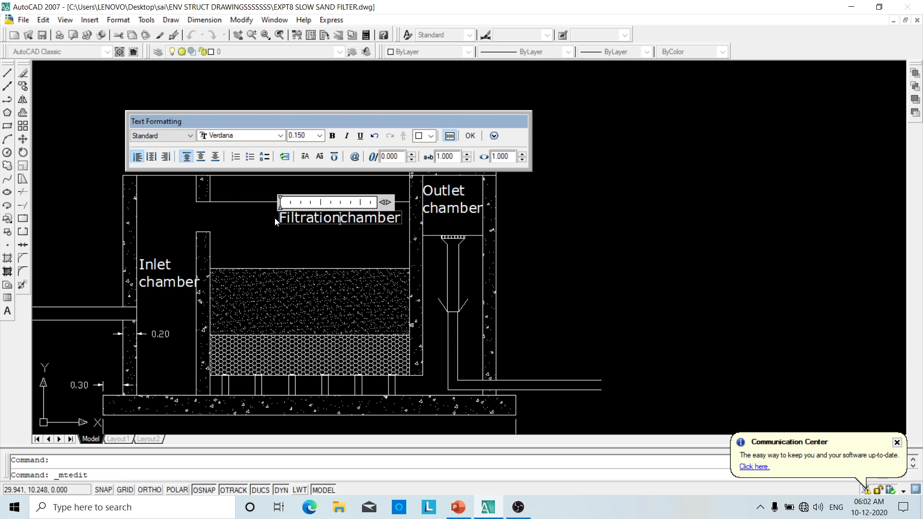
left_click(471, 135)
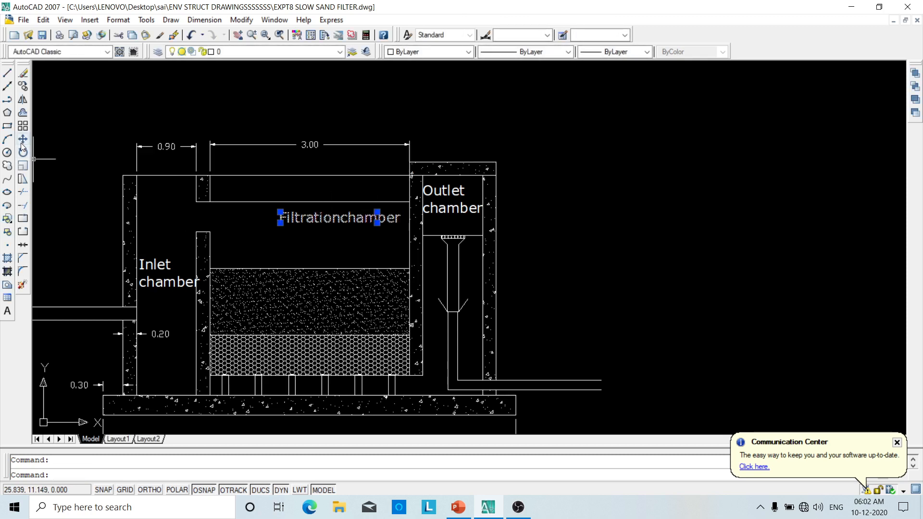
left_click(24, 86)
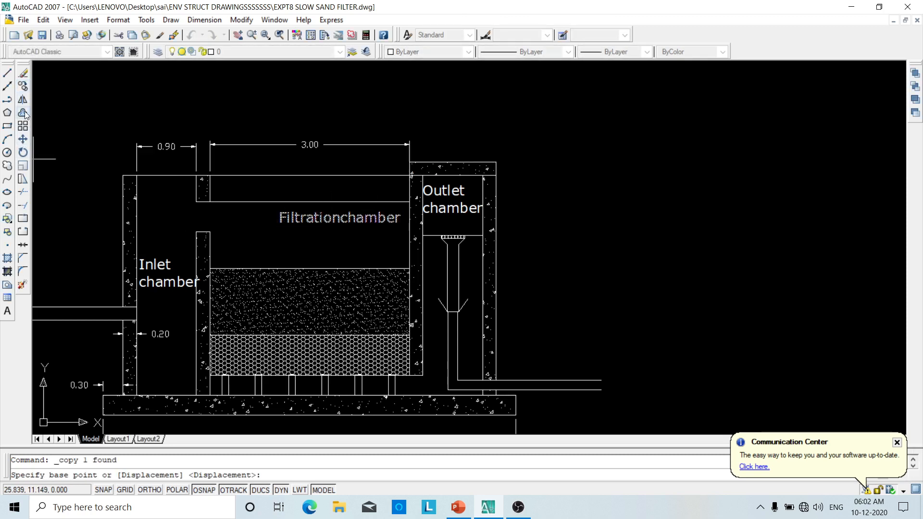
left_click(23, 141)
left_click(317, 217)
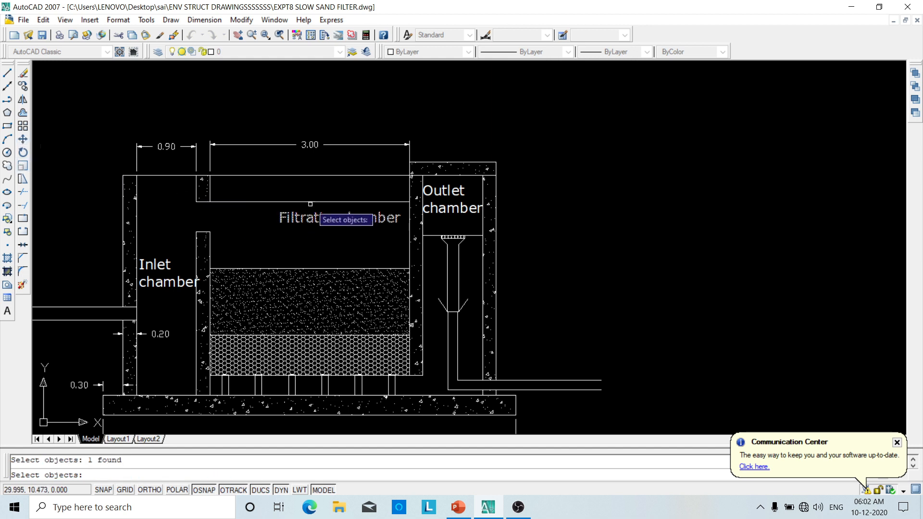
key("Escape")
key("Escape")
- Move the "Filtrationchamber" label up between the two horizontal lines at the top of the filter chamber
left_click(304, 215)
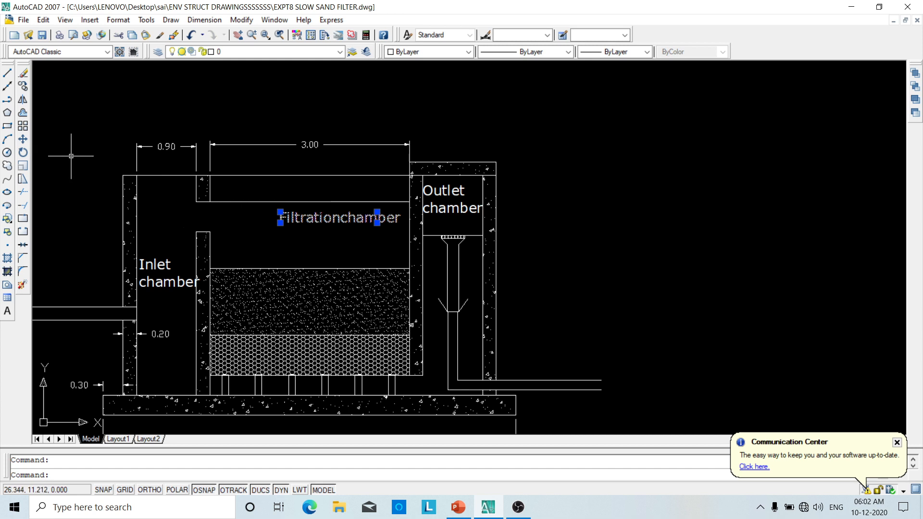
left_click(22, 140)
left_click(327, 217)
left_click(297, 189)
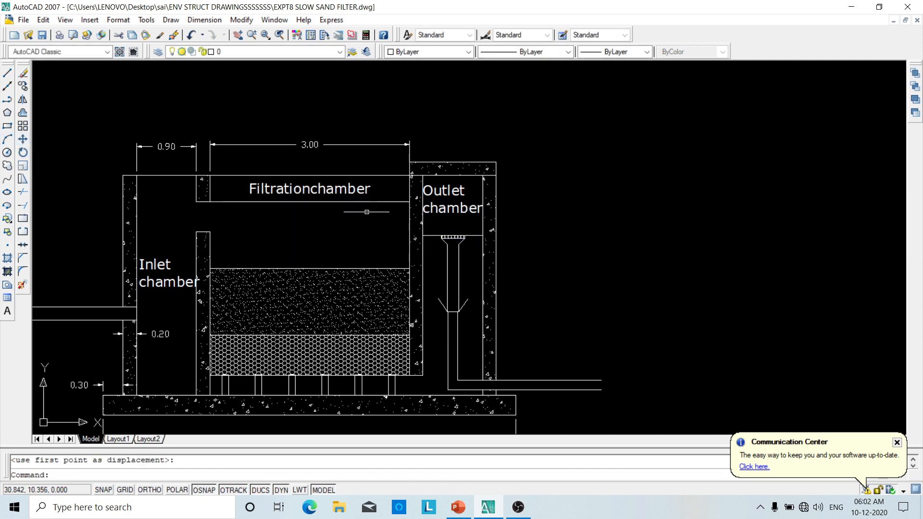
- Add a vertical linear dimension between the two horizontal lines enclosing the "Filtrationchamber" label, near the outlet chamber wall
scroll(298, 249, "down", 3)
scroll(300, 248, "up", 2)
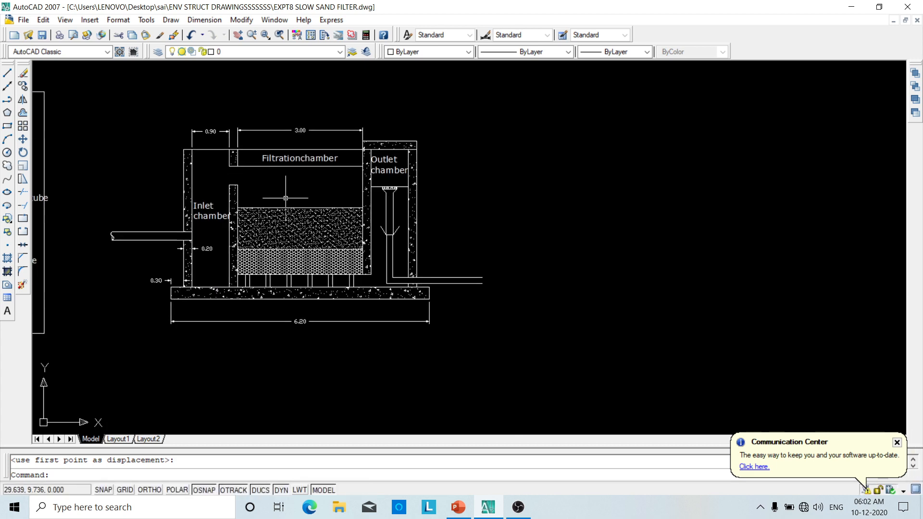
left_click(201, 21)
left_click(224, 51)
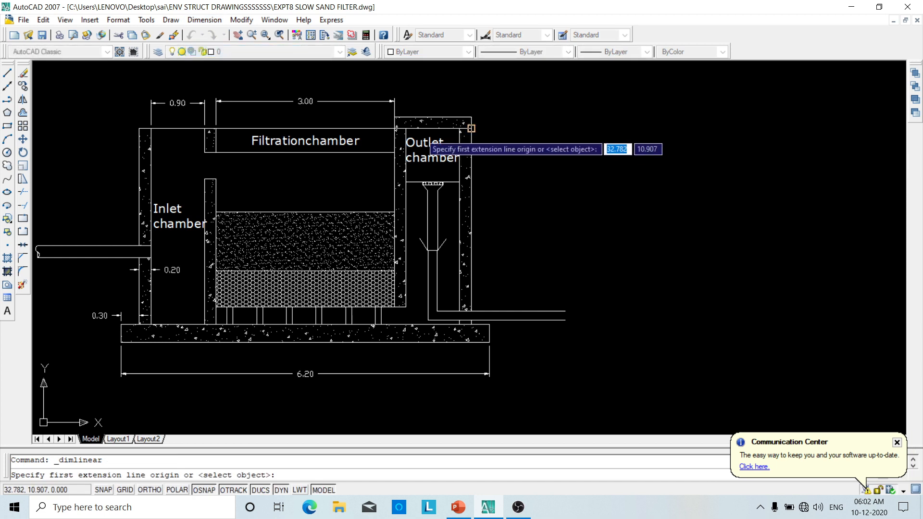
left_click(395, 128)
left_click(394, 152)
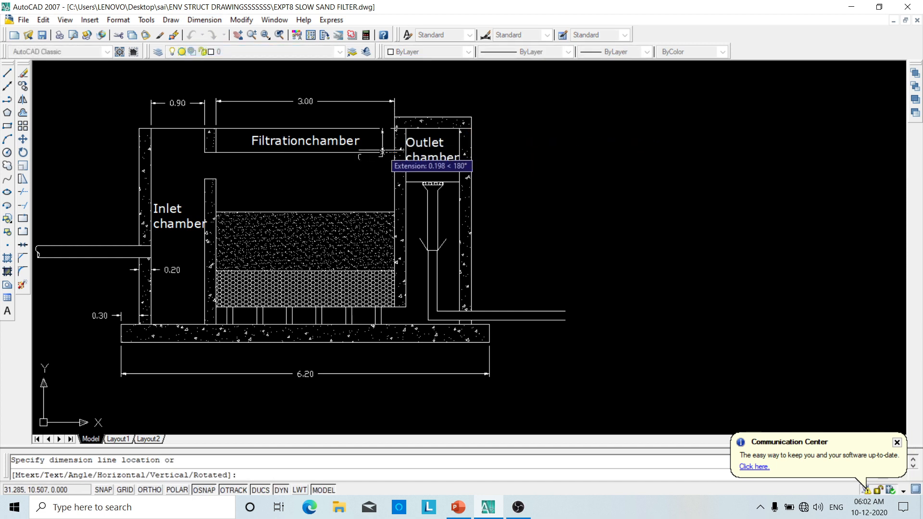
left_click(381, 146)
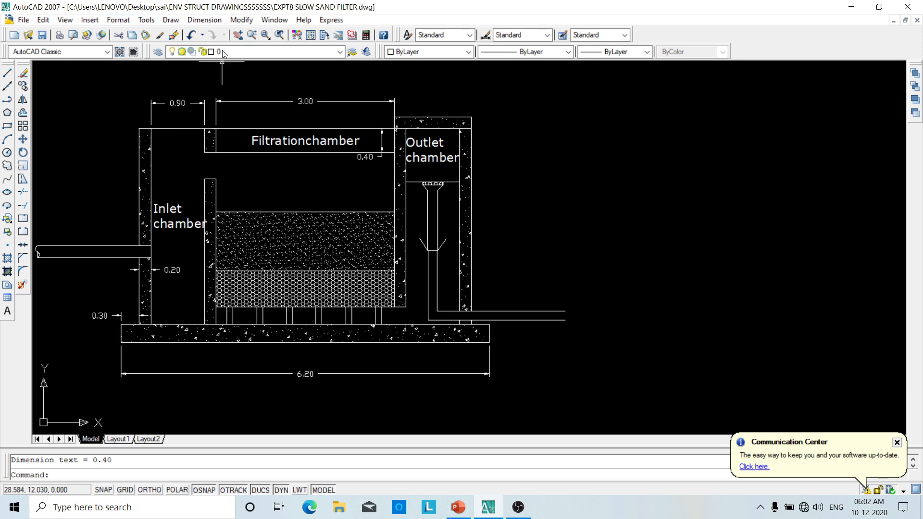
- Add a vertical linear dimension from the line below the "Filtrationchamber" label to the surface of the sand layer
left_click(203, 20)
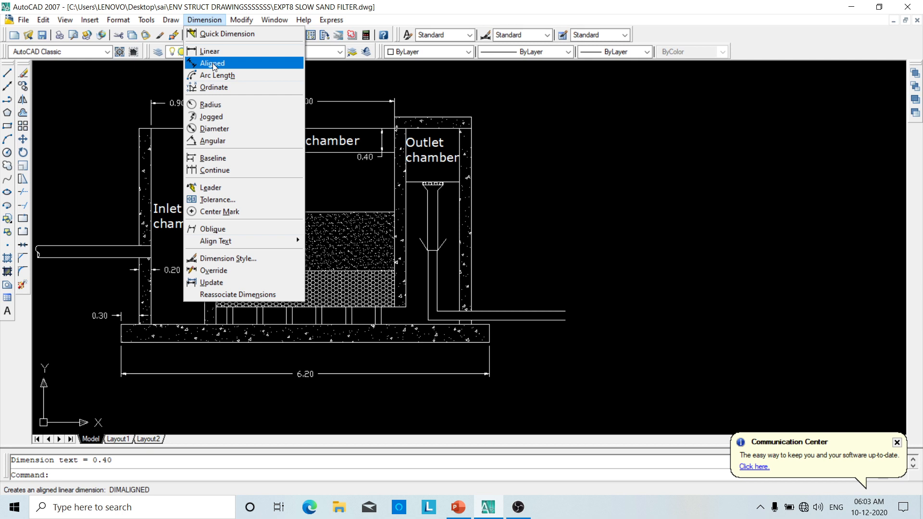
left_click(264, 91)
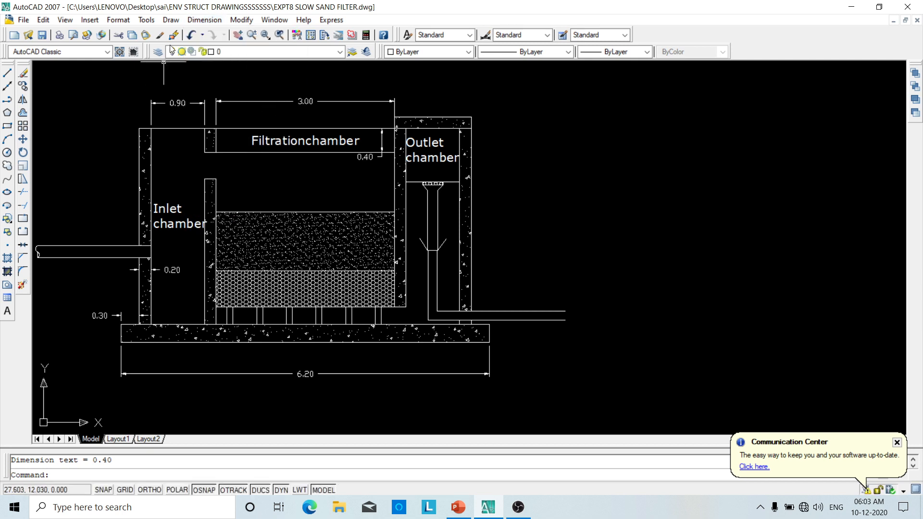
left_click(193, 21)
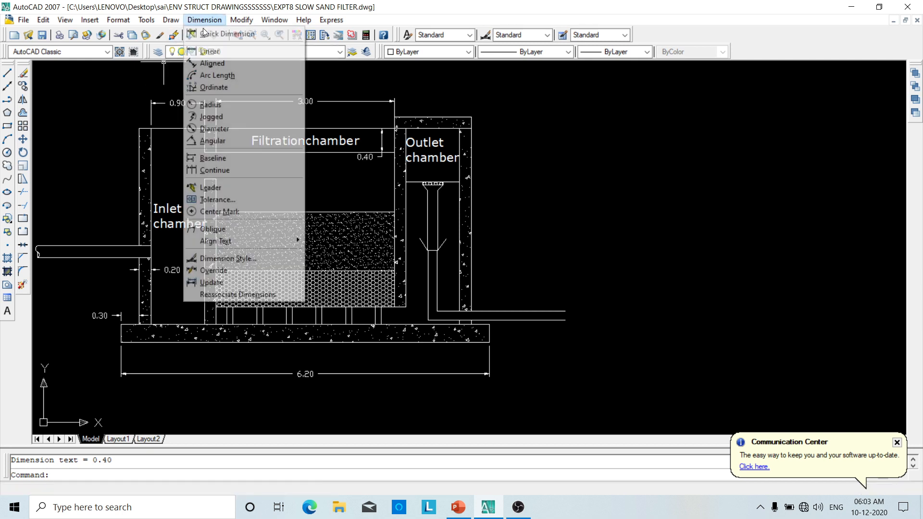
left_click(214, 52)
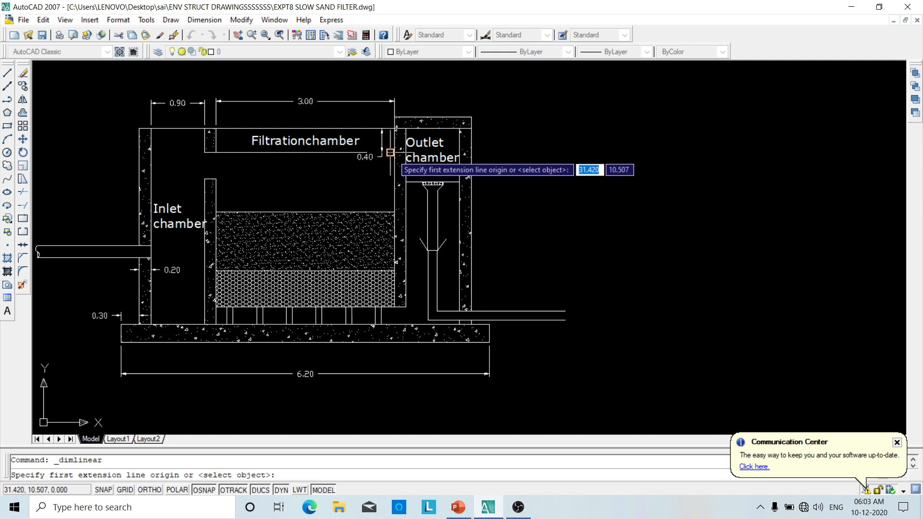
left_click(390, 153)
left_click(394, 212)
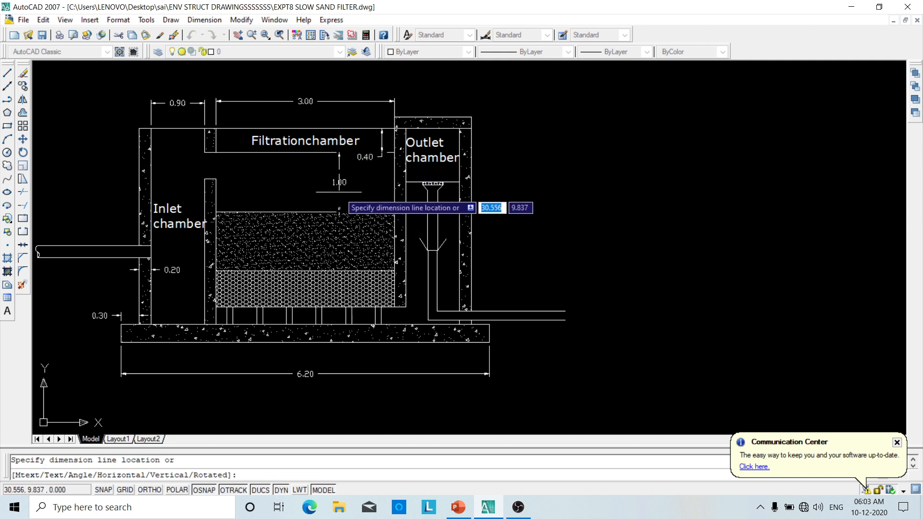
left_click(339, 191)
- Dimension the depth of the sand layer with a vertical linear dimension placed inside the layer, beneath the dimension above it
right_click(255, 187)
left_click(296, 194)
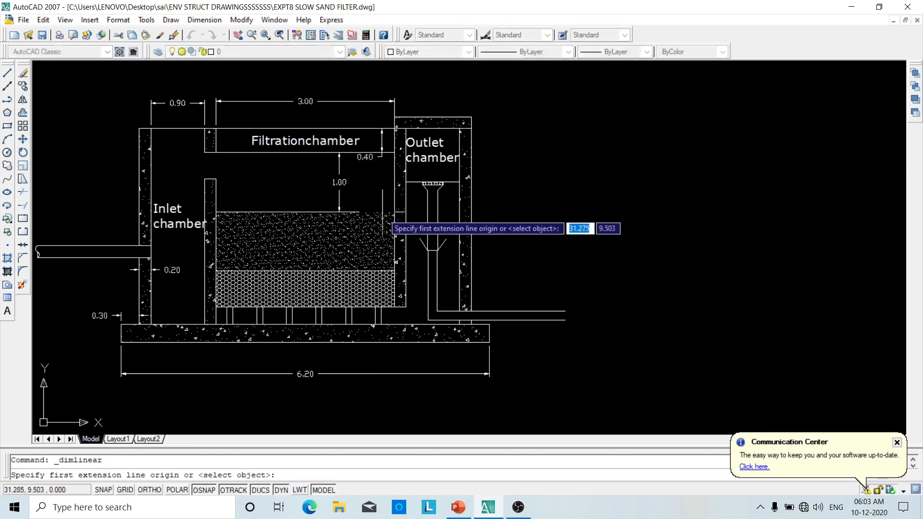
scroll(393, 217, "up", 2)
left_click(397, 212)
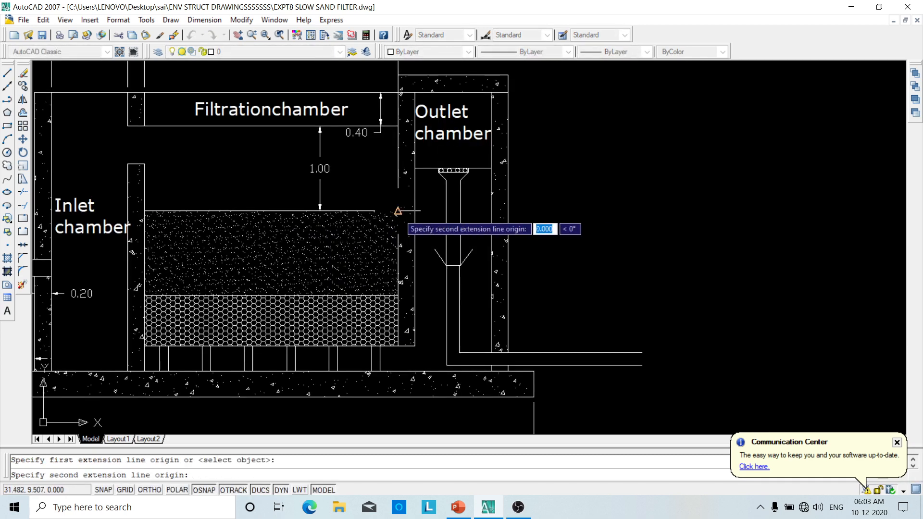
left_click(398, 295)
left_click(322, 241)
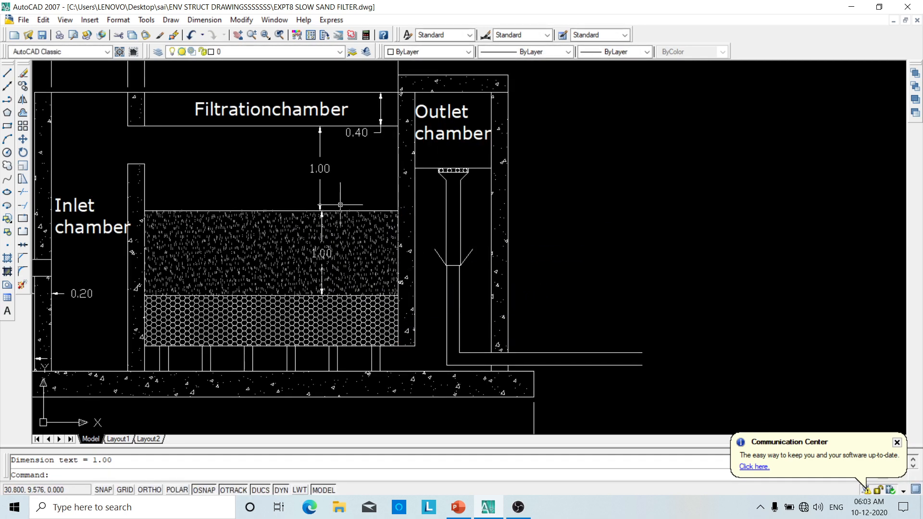
- Dimension the depth of the honeycomb-hatched gravel layer with a vertical linear dimension placed inside the layer
right_click(346, 206)
left_click(351, 210)
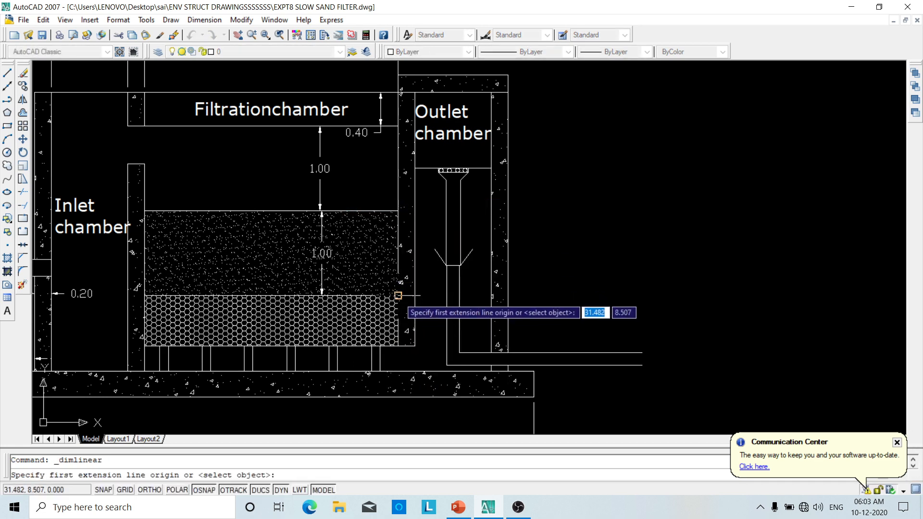
left_click(397, 295)
left_click(398, 345)
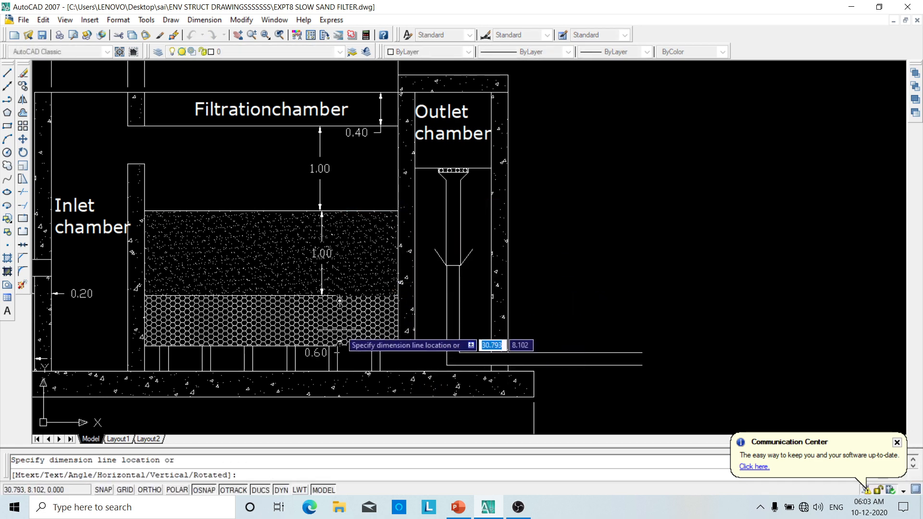
left_click(348, 336)
scroll(346, 308, "up", 4)
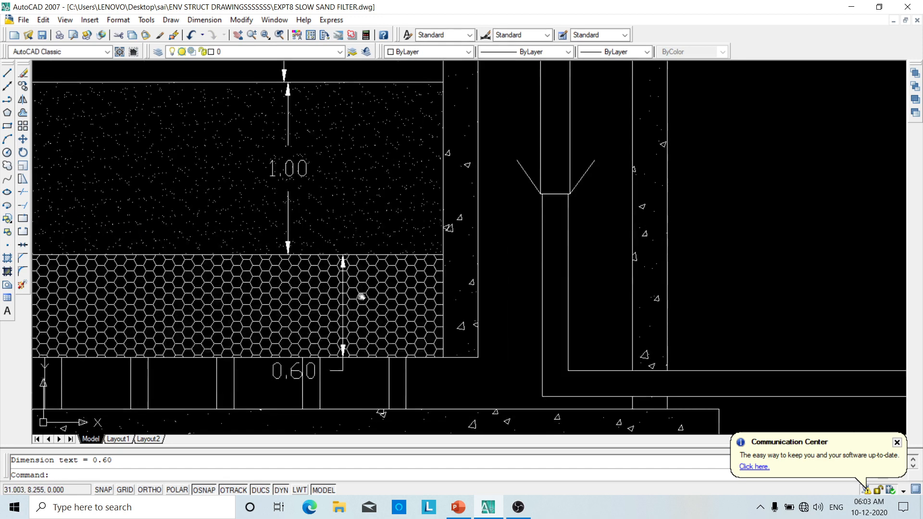
right_click(338, 129)
left_click(367, 136)
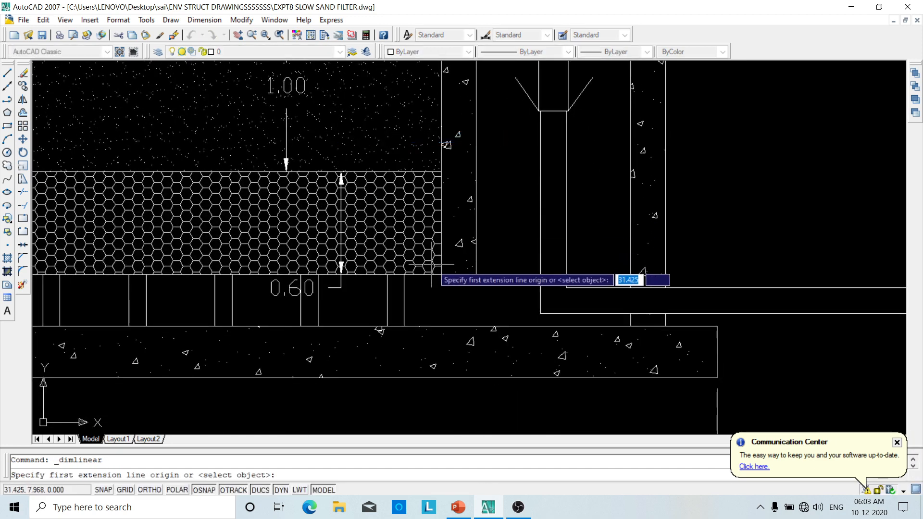
left_click(442, 275)
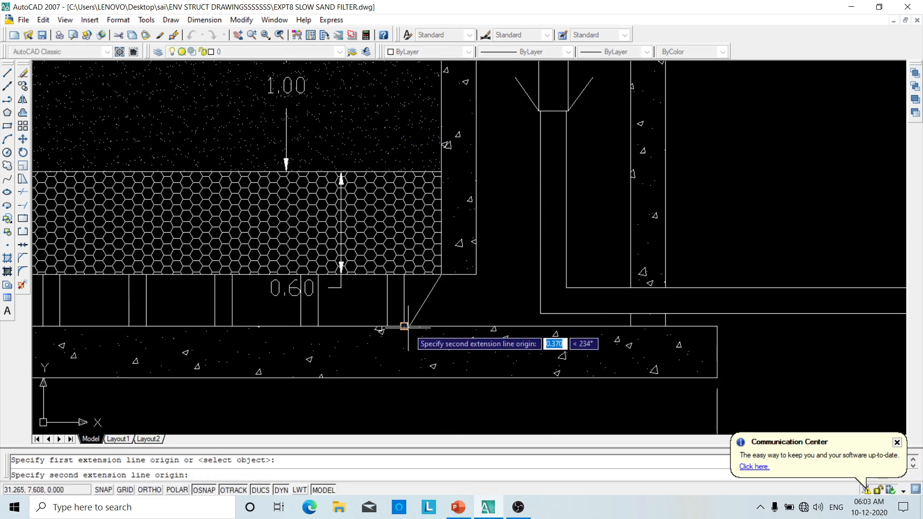
left_click(404, 327)
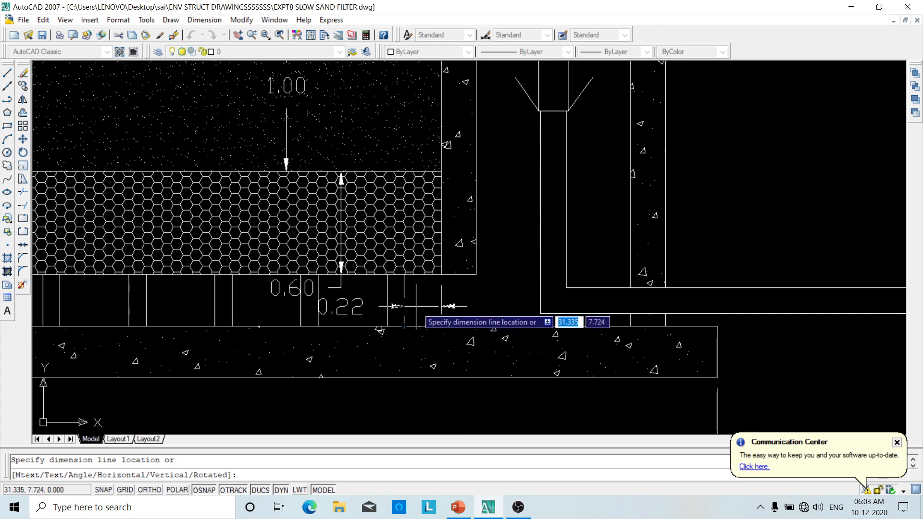
key("Escape")
- Add a vertical linear dimension from the underside of the gravel layer to the base slab's upper edge, beside the last support
right_click(347, 120)
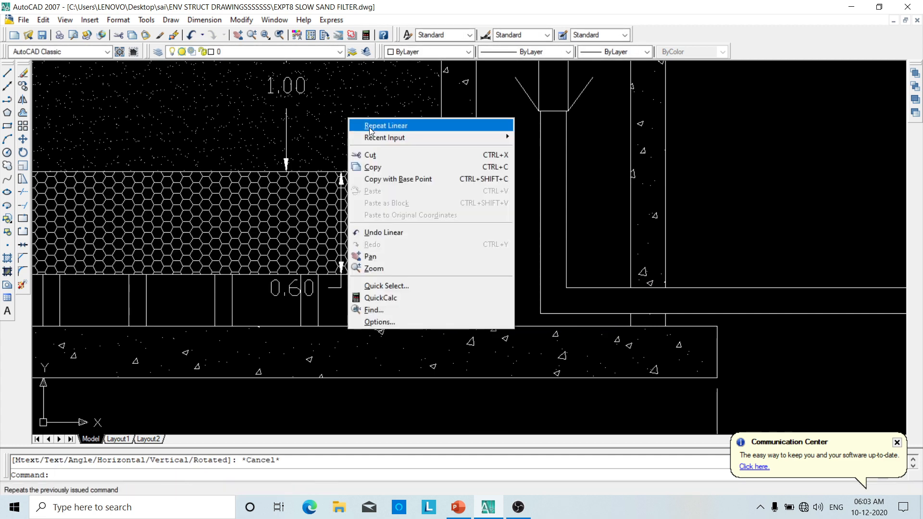
left_click(375, 126)
left_click(441, 275)
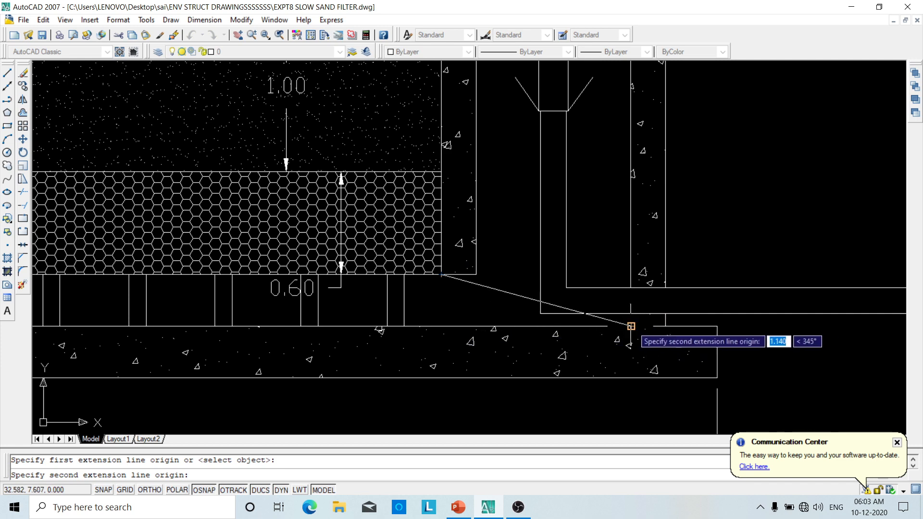
left_click(632, 327)
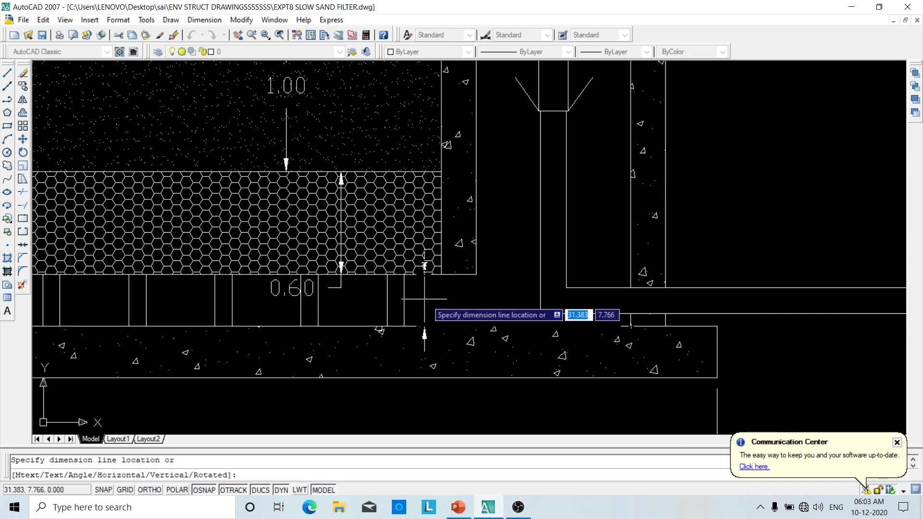
left_click(436, 300)
- Draw a short horizontal leader arrow pointing right, without text, above the inlet pipe outside the inlet chamber
scroll(439, 302, "down", 2)
mouse_move(506, 316)
middle_mouse_down()
mouse_move(371, 267)
mouse_move(385, 286)
mouse_move(539, 326)
middle_mouse_up()
scroll(385, 287, "down", 8)
scroll(473, 313, "up", 3)
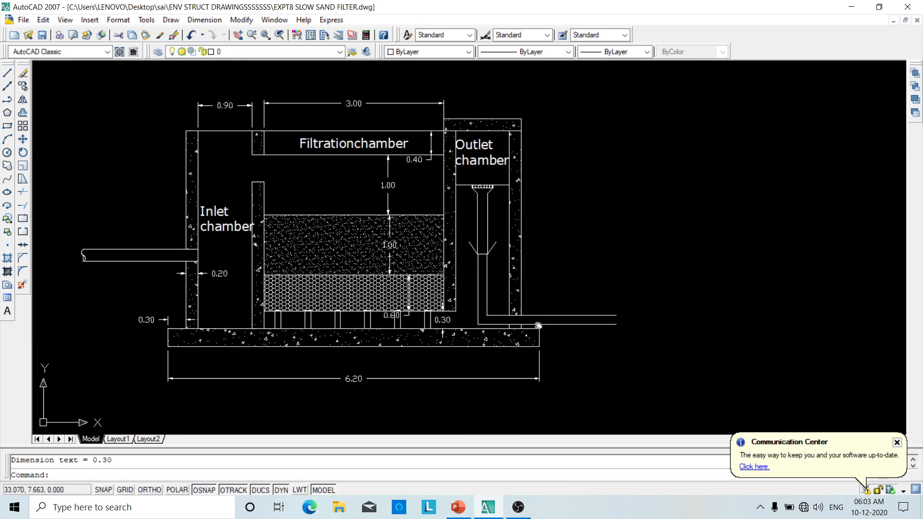
scroll(301, 236, "up", 2)
middle_click_drag(252, 238, 528, 300)
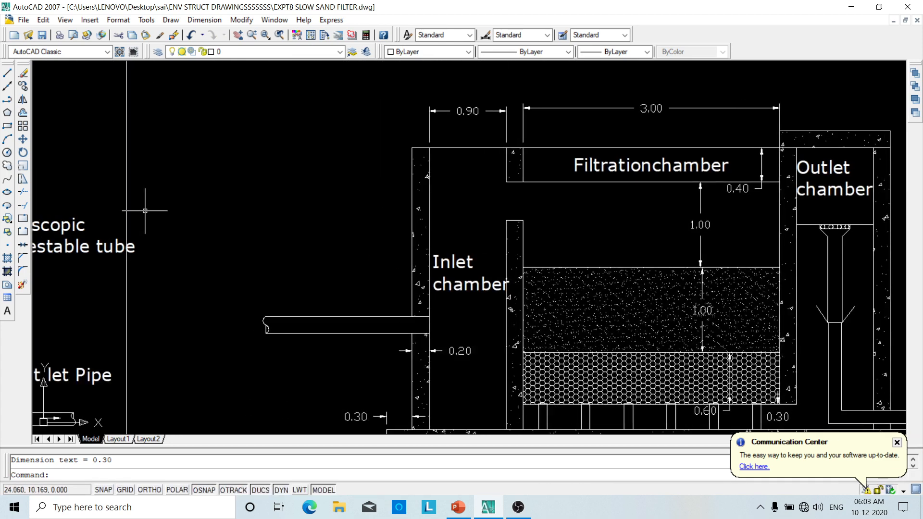
left_click(198, 22)
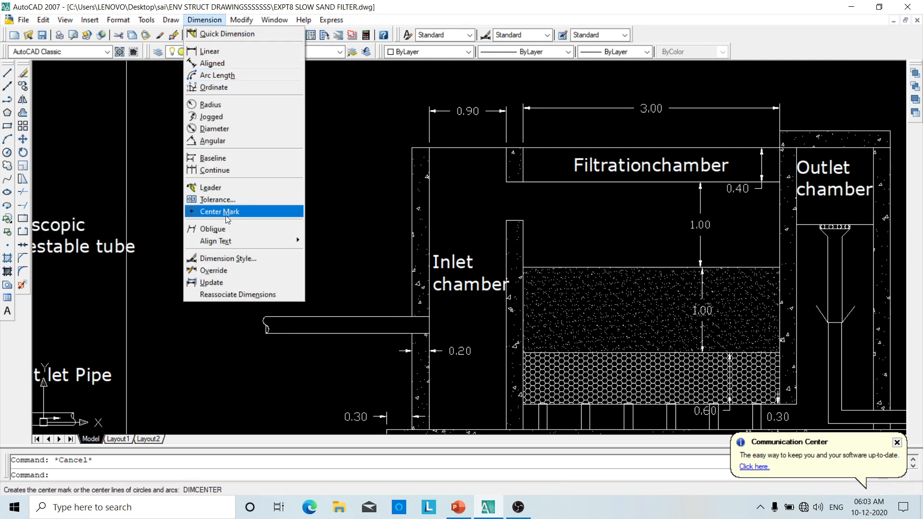
left_click(217, 191)
left_click(346, 277)
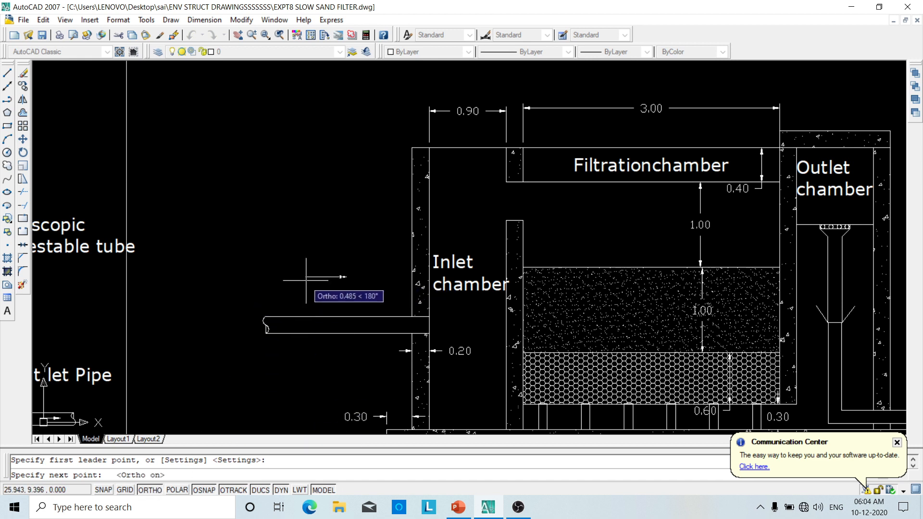
key("Escape")
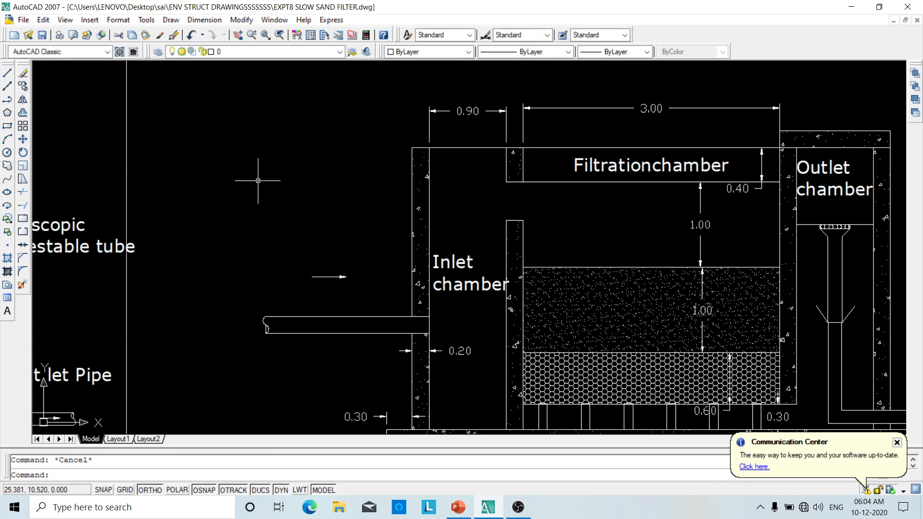
- Draw a short vertical leader arrow pointing up, without text, in the empty area above the inlet pipe
left_click(207, 22)
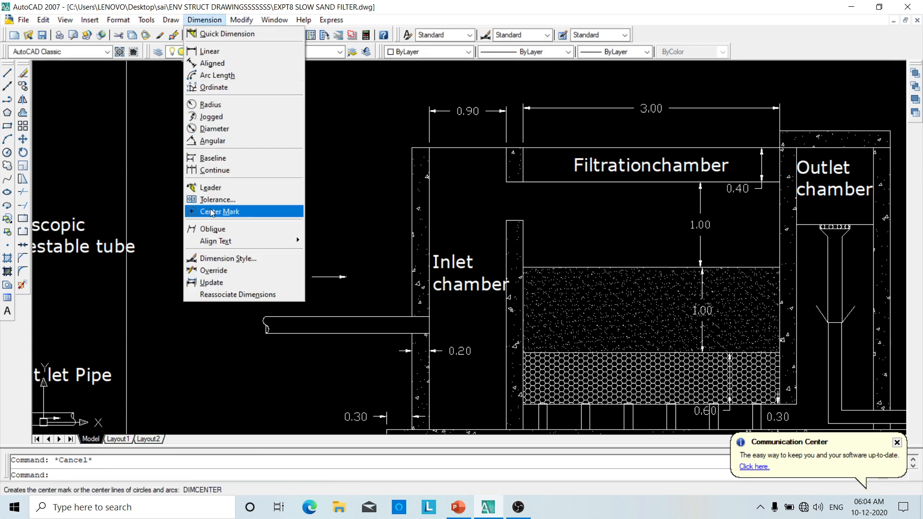
left_click(212, 188)
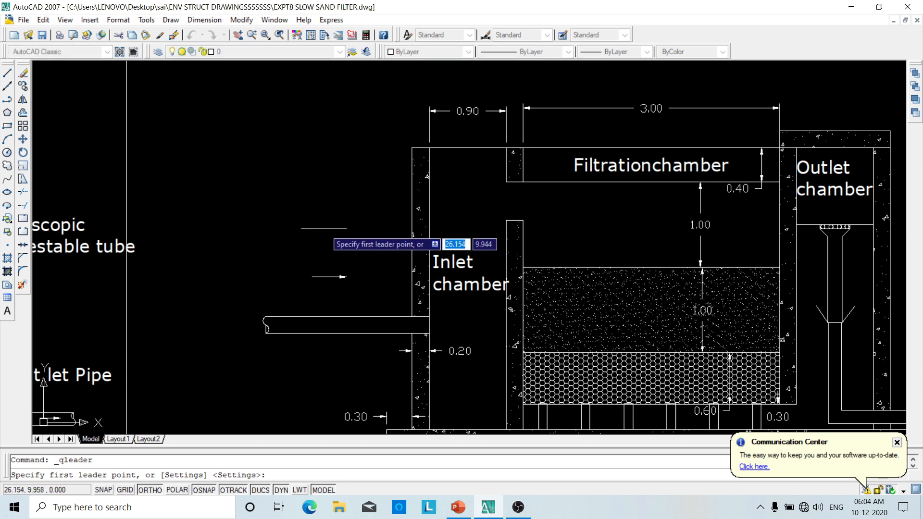
left_click(279, 200)
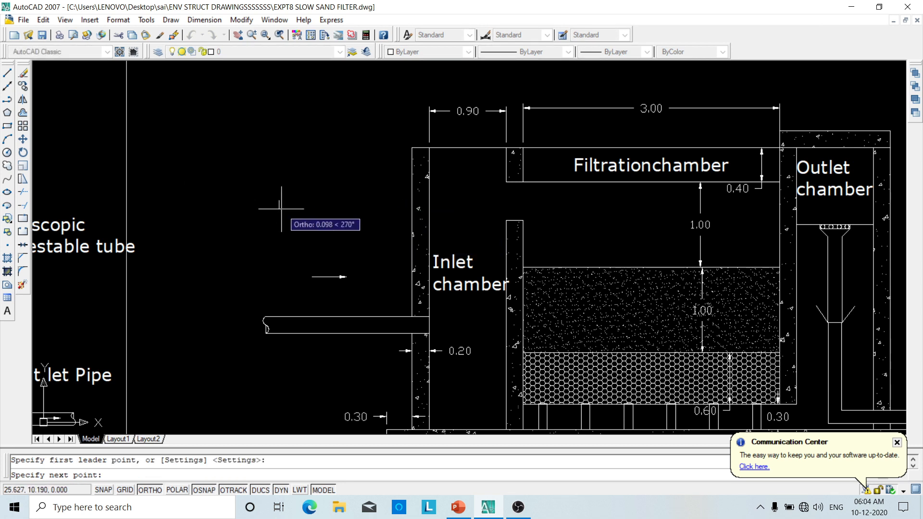
key("Escape")
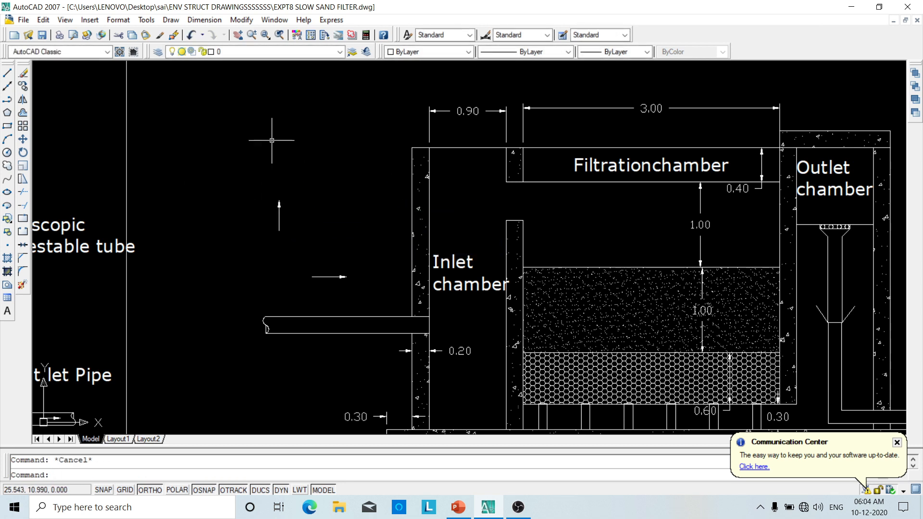
right_click(274, 142)
left_click(290, 153)
mouse_move(342, 216)
middle_mouse_down()
mouse_move(308, 188)
mouse_move(253, 175)
middle_mouse_up()
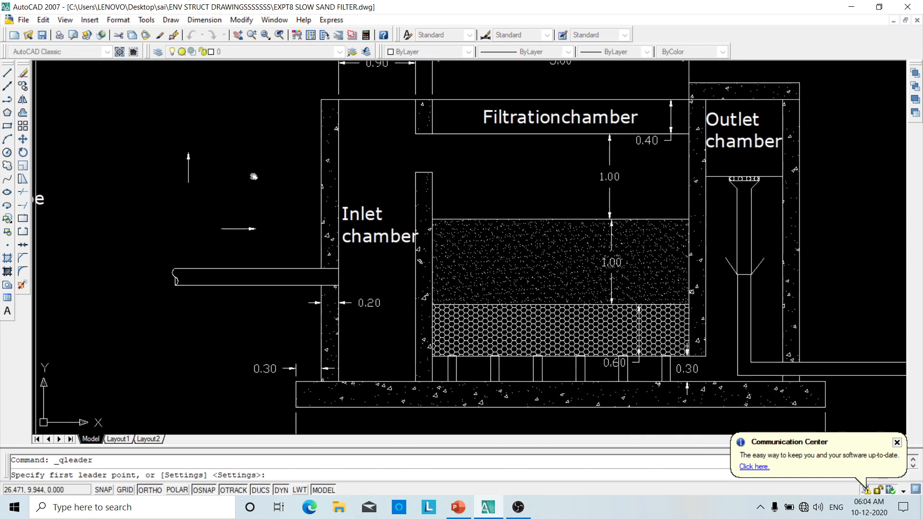
key("Escape")
key("Escape")
left_click(330, 270)
left_click(321, 283)
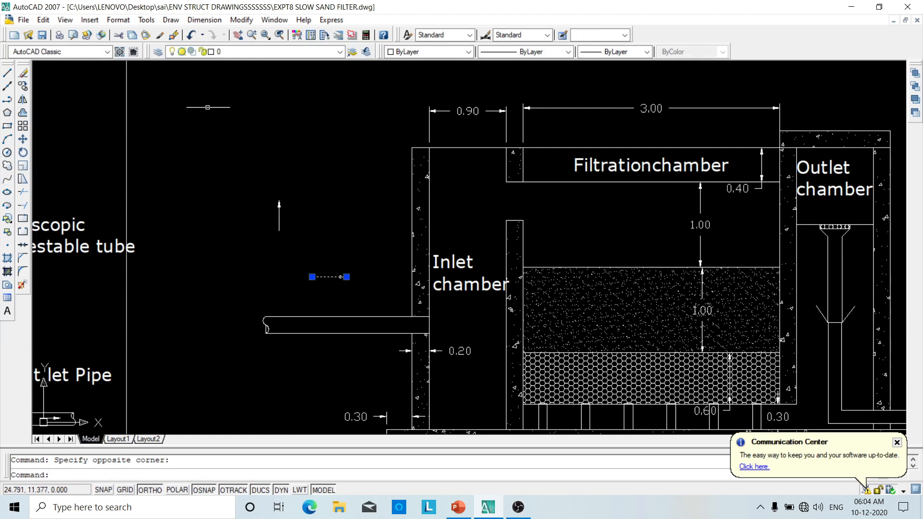
- Draw a short vertical leader arrow pointing down, without text, between the upward arrow and the inlet chamber wall
left_click(211, 21)
left_click(219, 188)
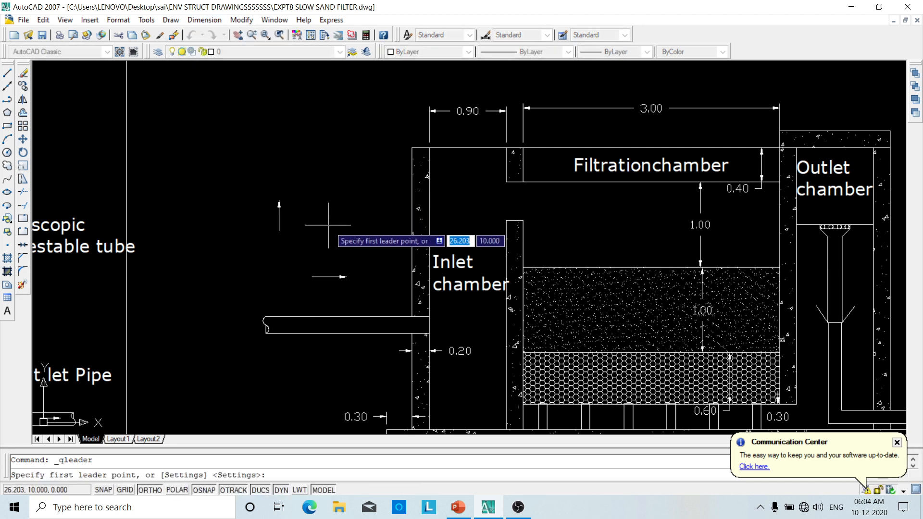
left_click(279, 230)
key("Escape")
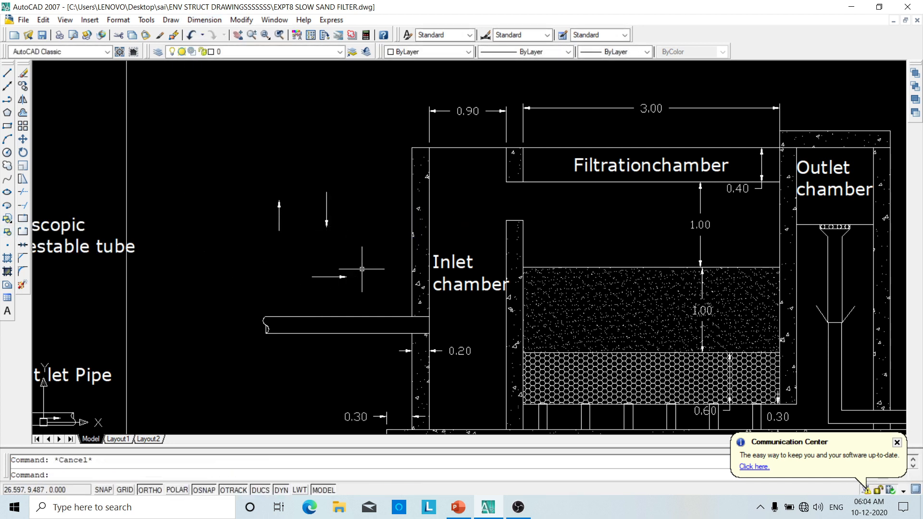
- Copy the right-pointing arrow into the inlet pipe, two gaps between the supports under the gravel, and the outlet pipe
left_click(22, 87)
left_click(312, 276)
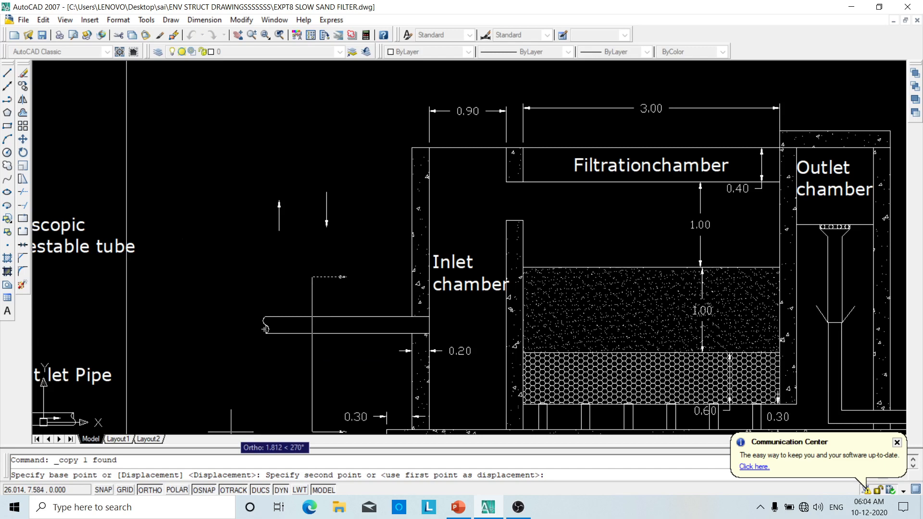
left_click(150, 491)
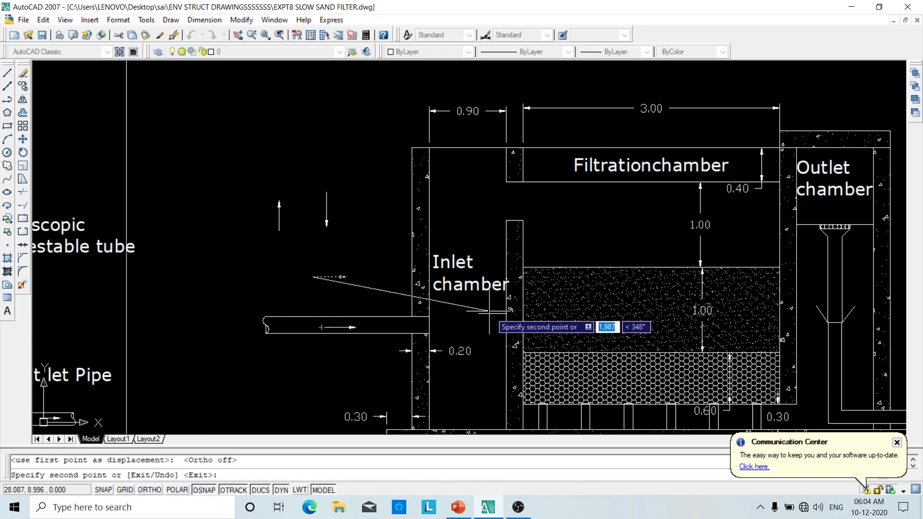
middle_click_drag(518, 300, 432, 179)
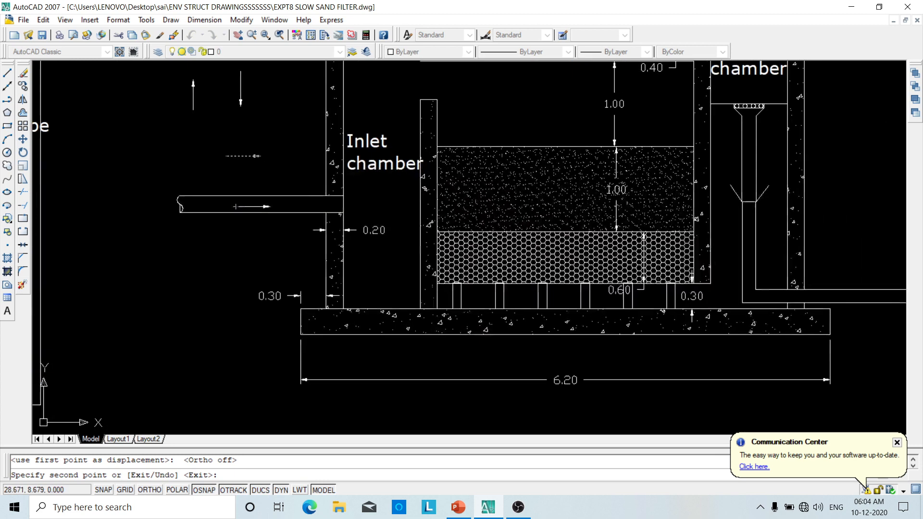
left_click(504, 297)
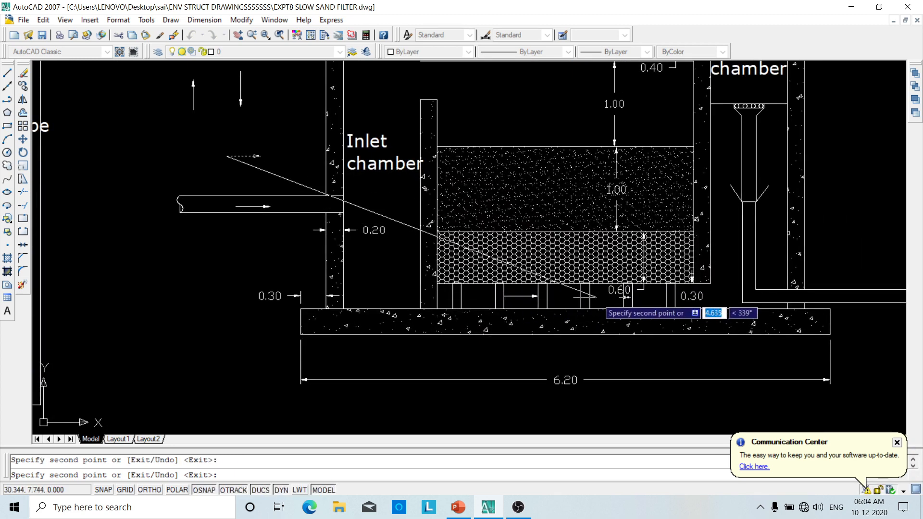
middle_click_drag(830, 297, 615, 305)
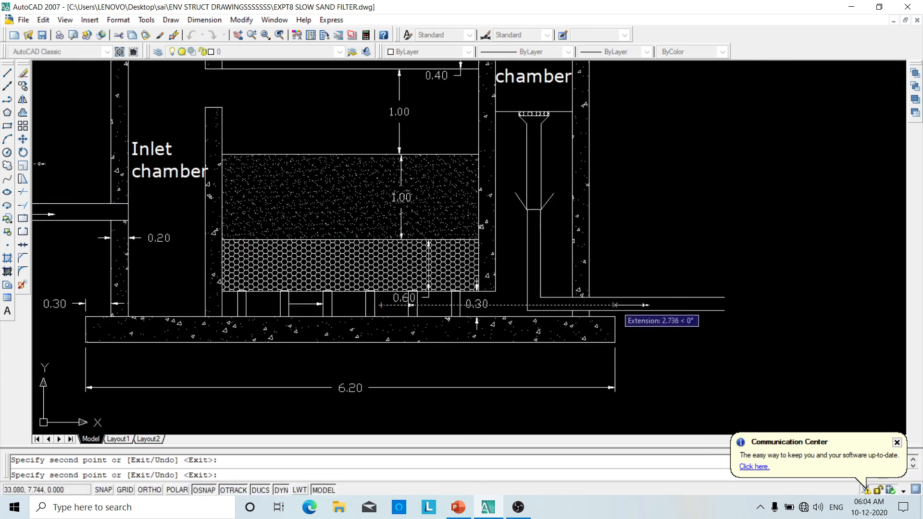
middle_click_drag(412, 305, 376, 385)
middle_click_drag(415, 309, 497, 298)
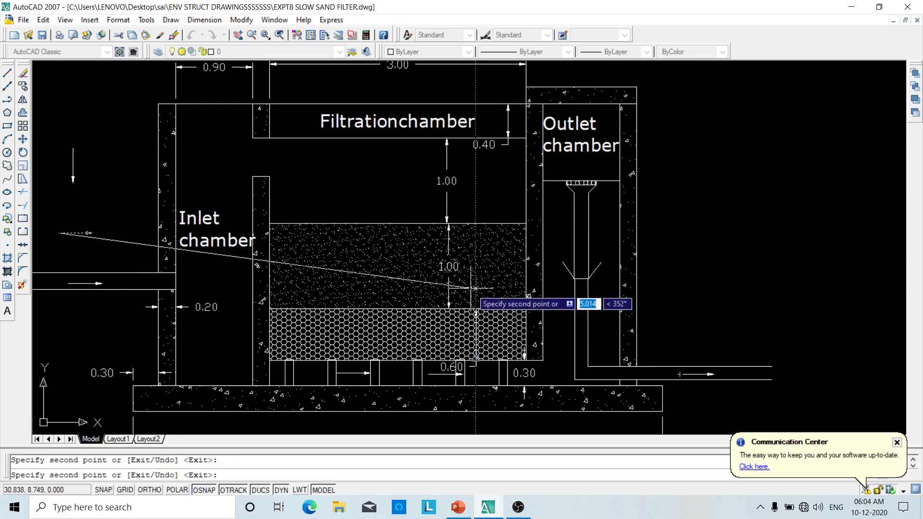
middle_click_drag(166, 251, 235, 227)
key("Escape")
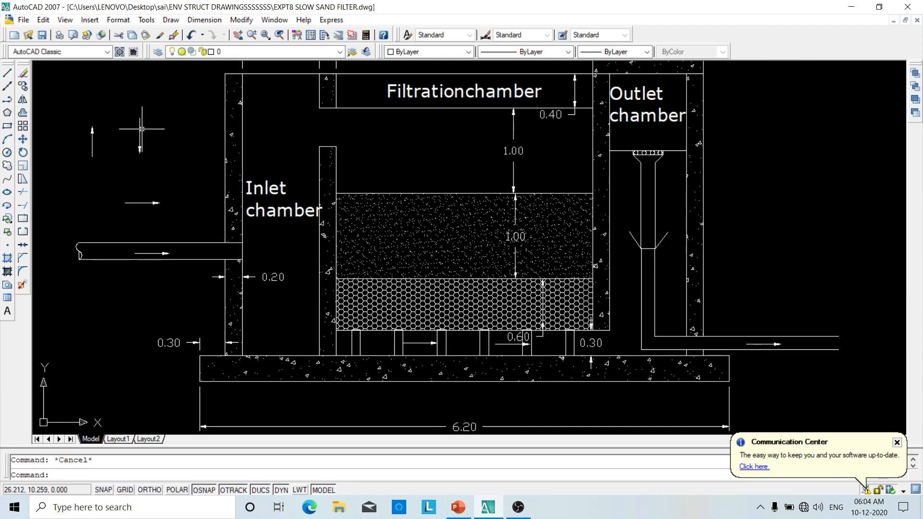
- Copy the downward arrow, with object snap off, to three points across the sand's upper edge and three across the sand–gravel boundary
left_click(22, 86)
left_click(139, 137)
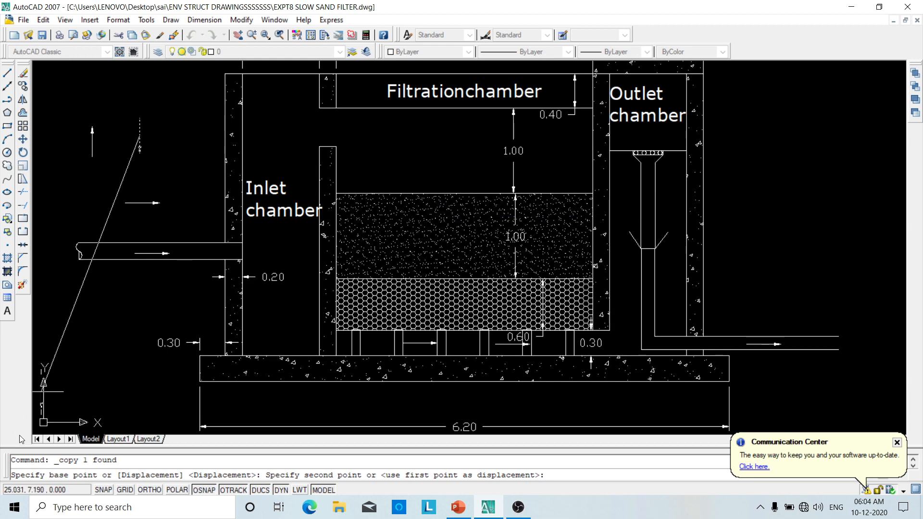
left_click(203, 490)
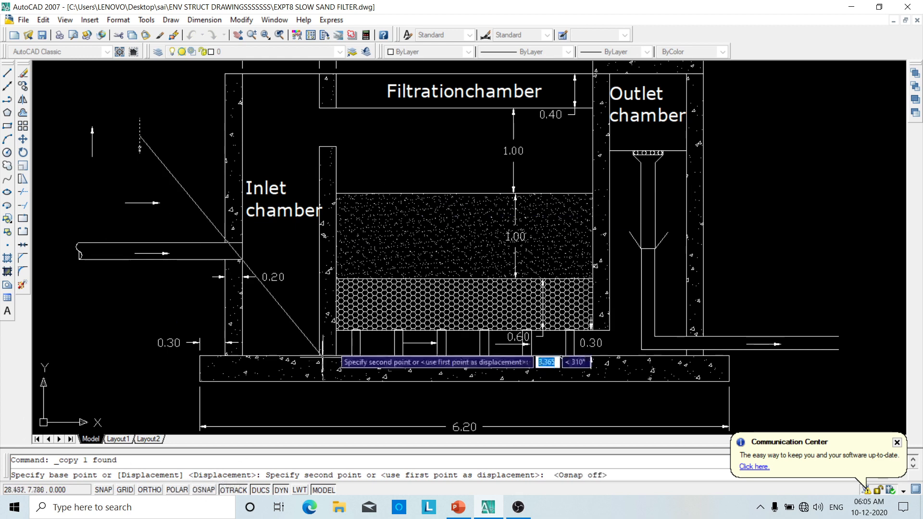
left_click(389, 199)
left_click(451, 199)
left_click(543, 197)
left_click(404, 283)
left_click(484, 281)
left_click(568, 280)
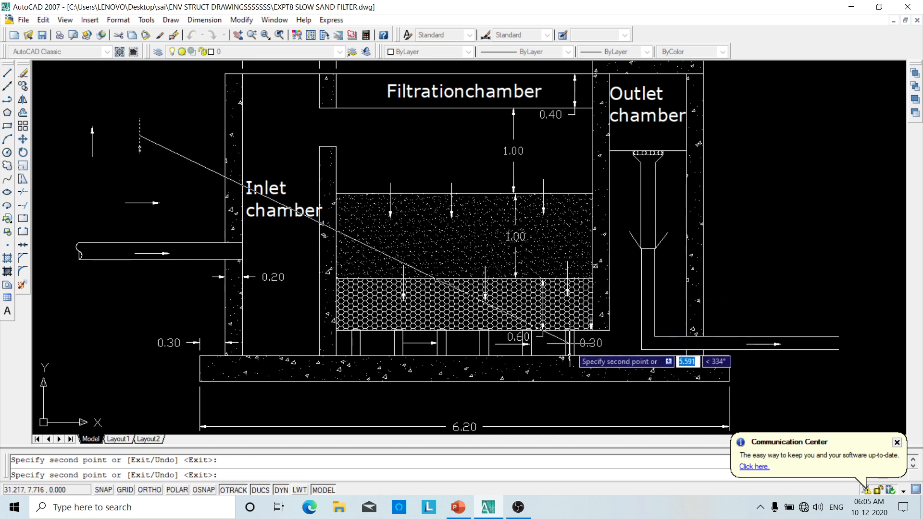
mouse_move(424, 277)
middle_mouse_down()
mouse_move(412, 309)
mouse_move(310, 281)
mouse_move(566, 280)
middle_mouse_up()
key("Escape")
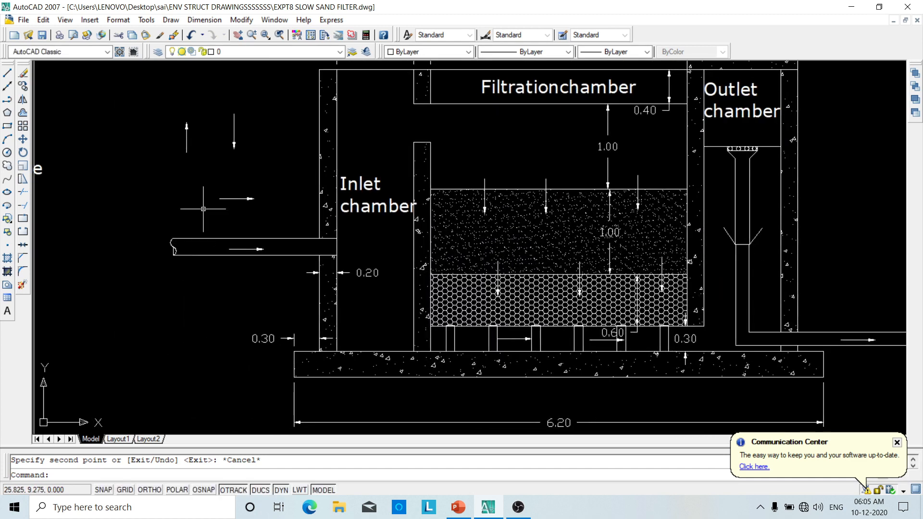
- Copy the downward arrow into the upper tube and the lower vertical pipe of the outlet chamber
left_click(214, 159)
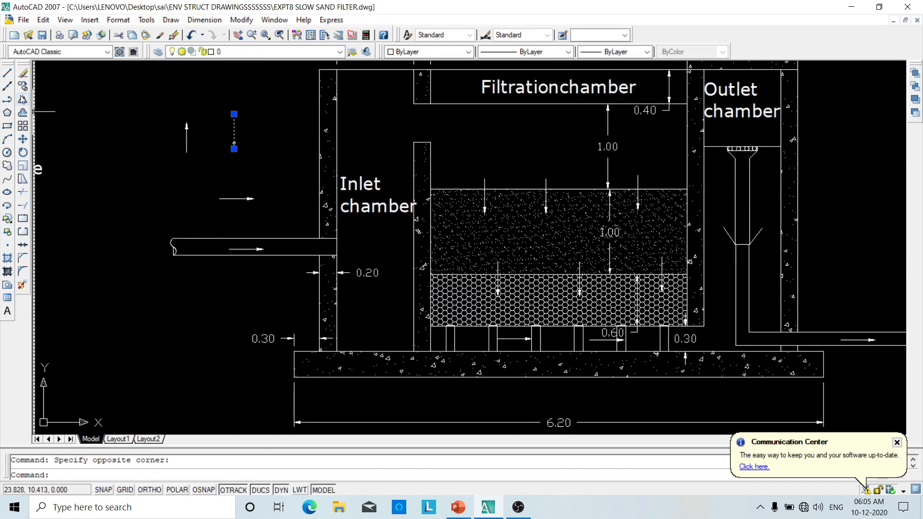
left_click(236, 131)
middle_click_drag(551, 194, 309, 208)
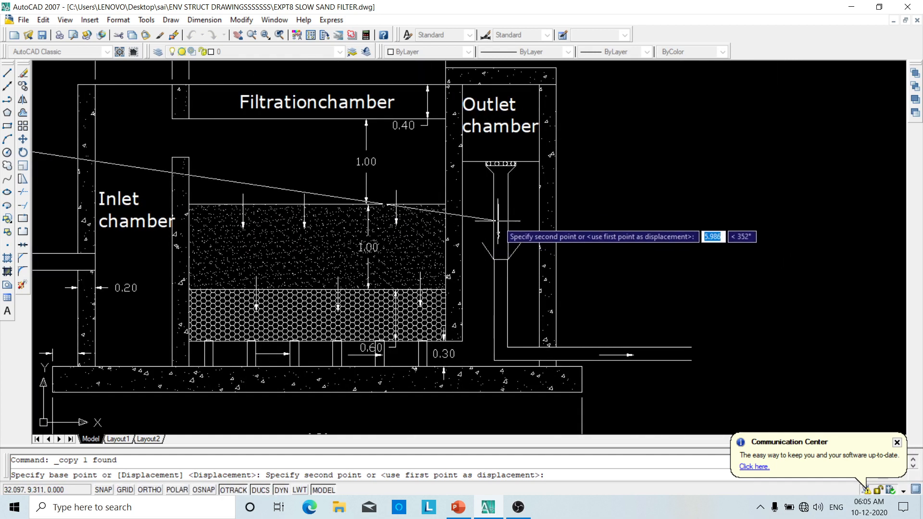
left_click(500, 159)
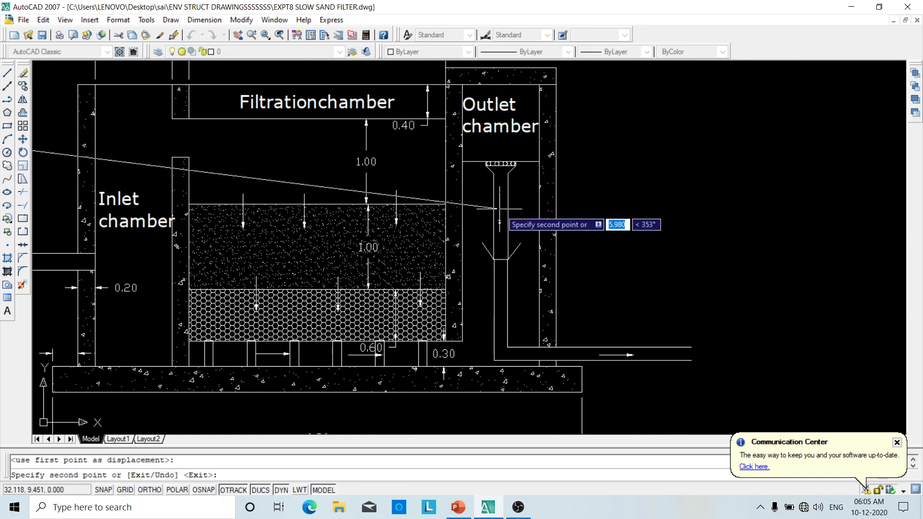
left_click(501, 320)
mouse_move(572, 288)
middle_mouse_down()
mouse_move(736, 232)
mouse_move(714, 330)
middle_mouse_up()
key("Escape")
- Copy the upward arrow to four points in the outlet chamber, two on each side of the vertical tube
left_click(100, 192)
left_click(82, 208)
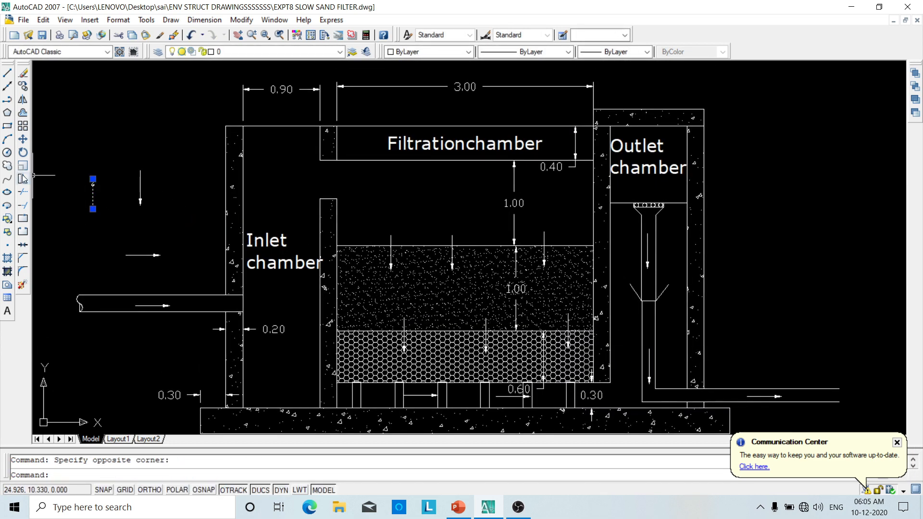
left_click(22, 85)
left_click(92, 196)
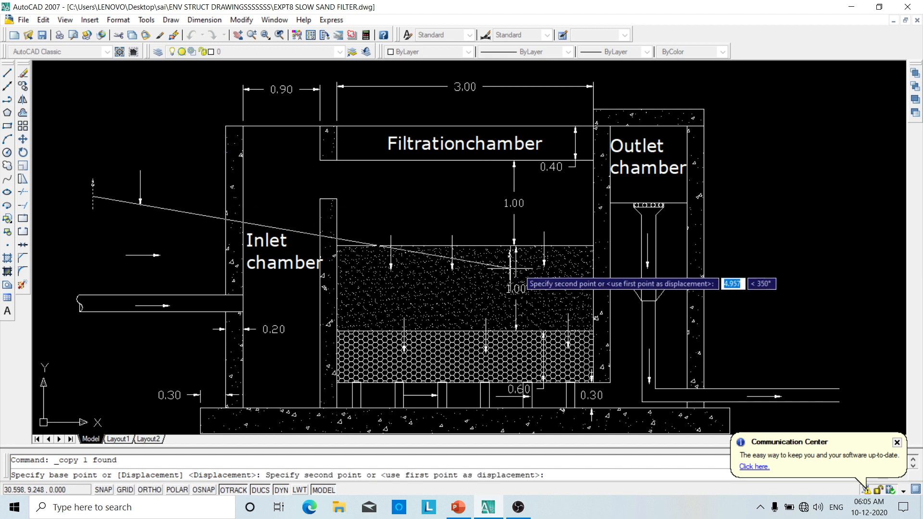
left_click(624, 280)
left_click(676, 271)
left_click(627, 361)
left_click(677, 351)
mouse_move(761, 246)
middle_mouse_down()
mouse_move(577, 85)
mouse_move(591, 253)
middle_mouse_up()
key("Escape")
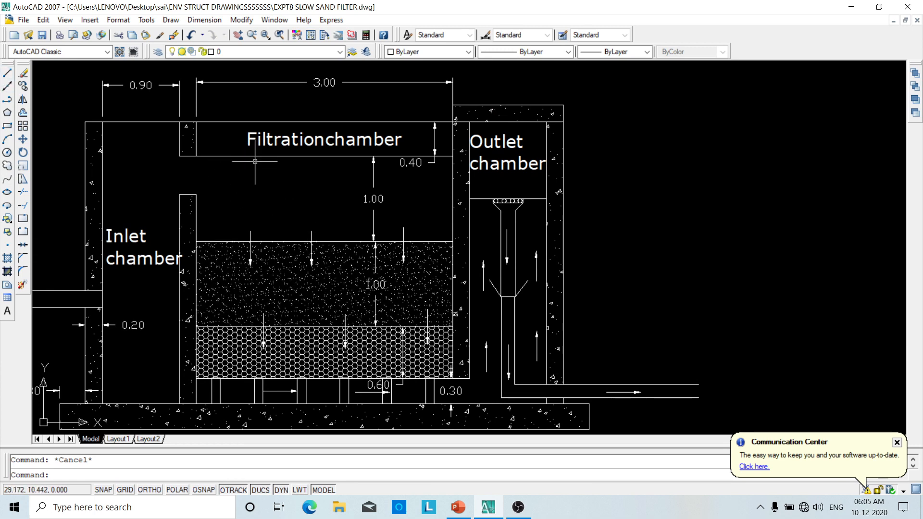
- Erase the three original source arrows outside the inlet chamber, above the inlet pipe
middle_click_drag(421, 294, 489, 192)
scroll(521, 298, "down", 3)
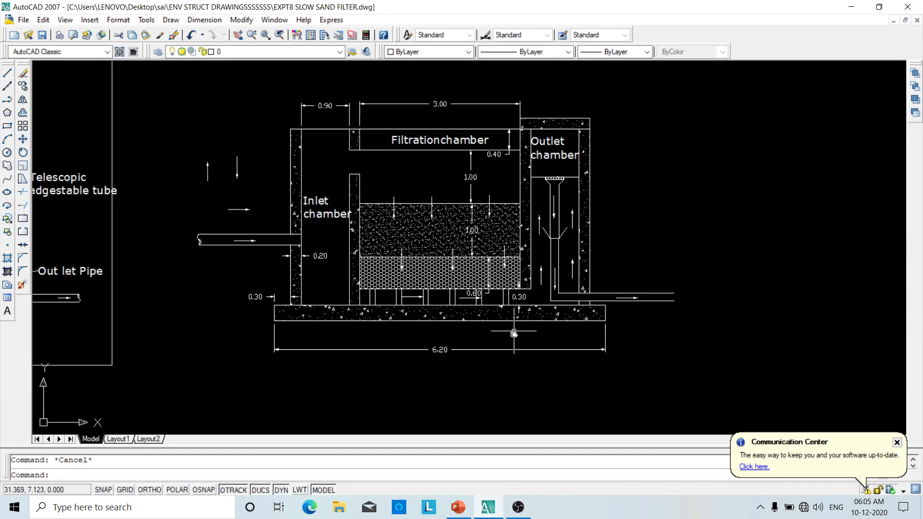
middle_click_drag(518, 321, 502, 362)
middle_click_drag(402, 285, 379, 342)
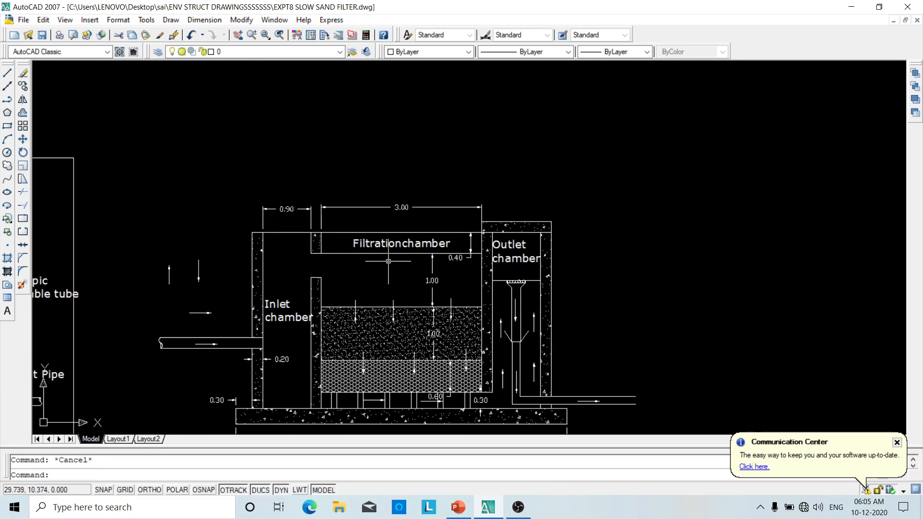
right_click(382, 242)
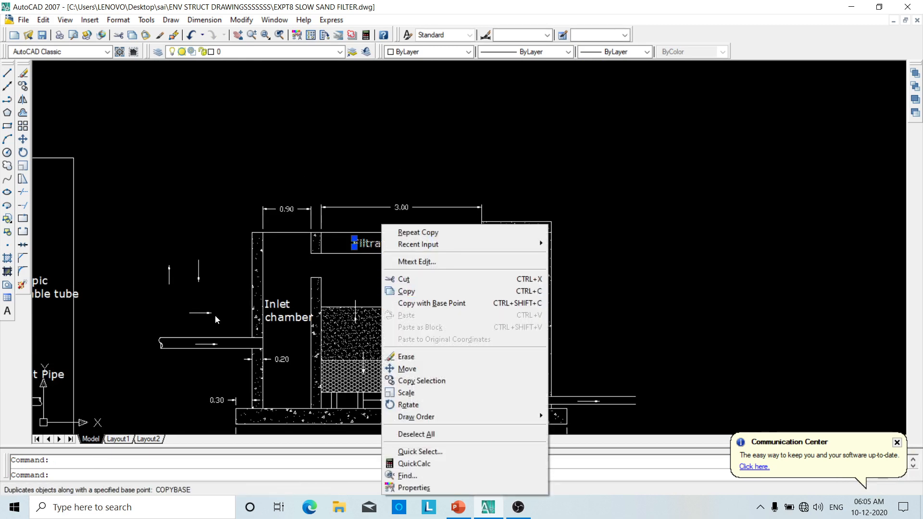
key("Escape")
left_click(154, 333)
key("Delete")
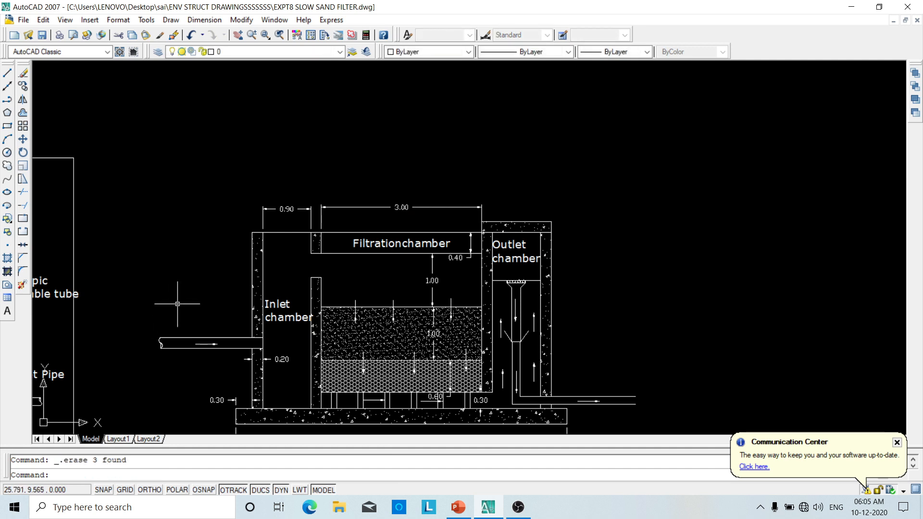
- Copy the Filtrationchamber label to the empty area above the 3.00 dimension
left_click(23, 86)
left_click(407, 240)
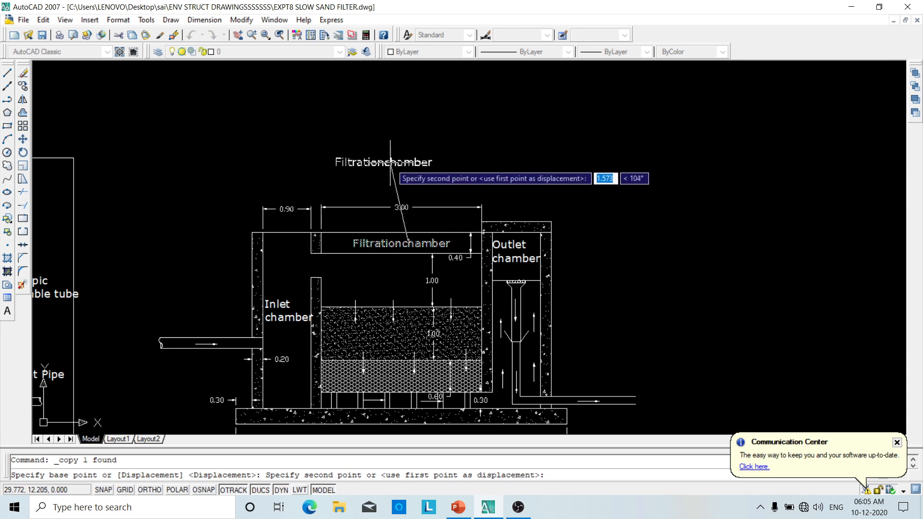
left_click(387, 163)
key("Escape")
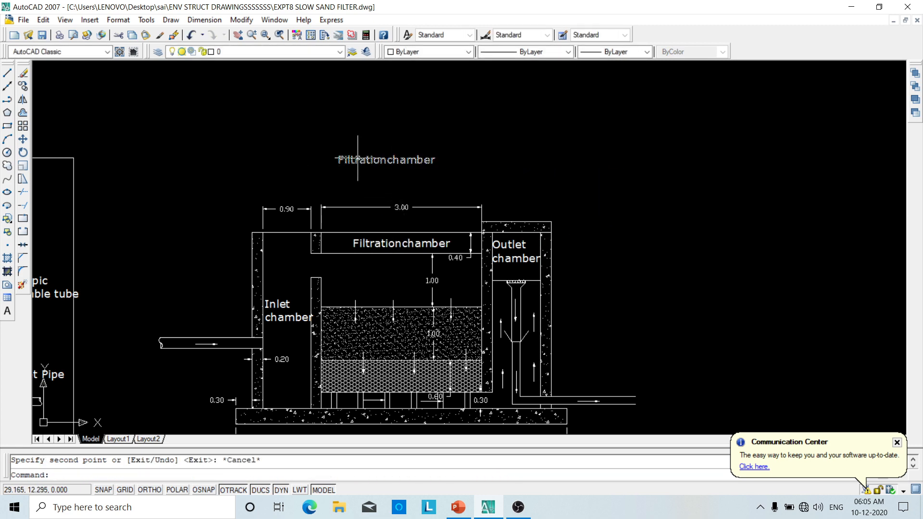
- Change the copied label's text to "Slow sand filter" and widen its text box so it fits on one line
right_click(361, 159)
left_click(437, 198)
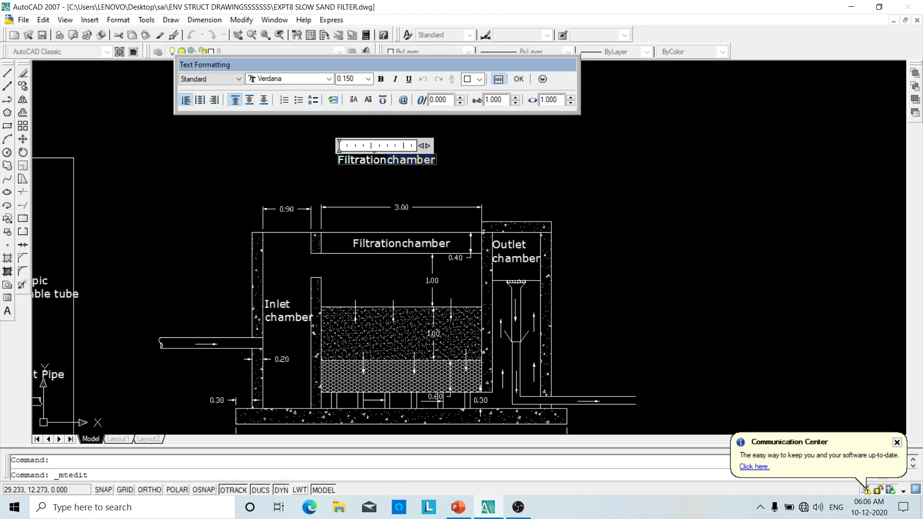
type("Slow s")
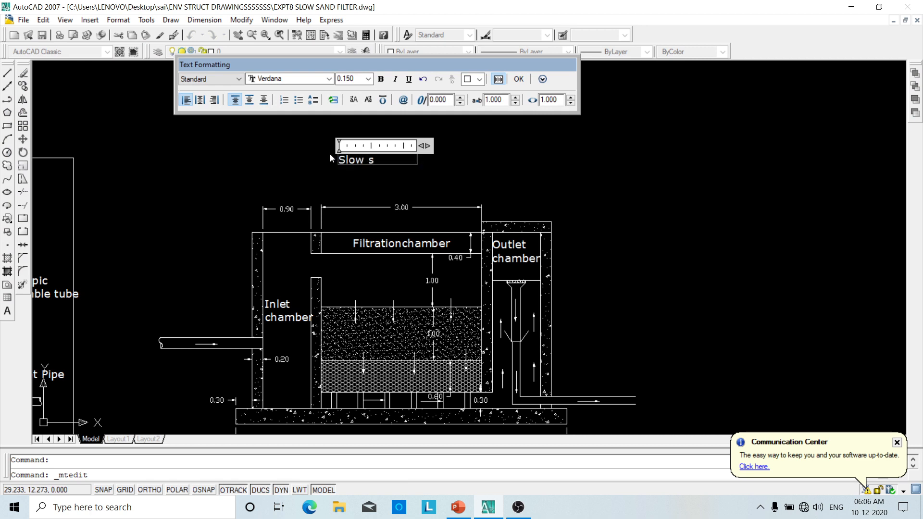
type("and filter")
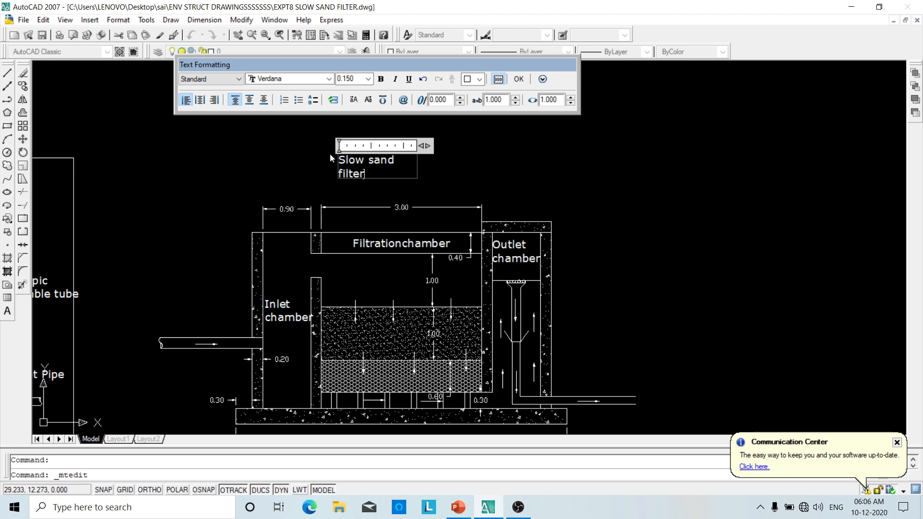
left_click_drag(424, 145, 473, 145)
double_click(526, 83)
- Scale the "Slow sand filter" title by a factor of 2 about its middle
left_click(446, 173)
left_click(405, 161)
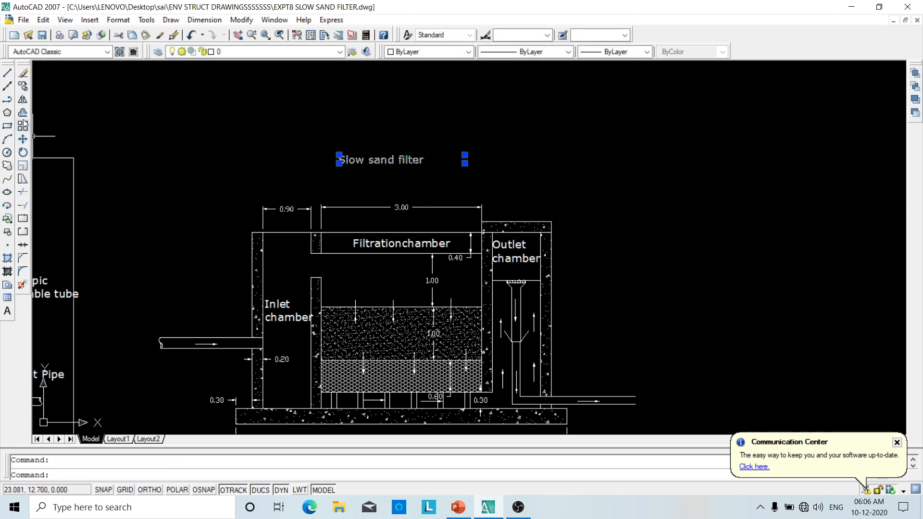
left_click(23, 166)
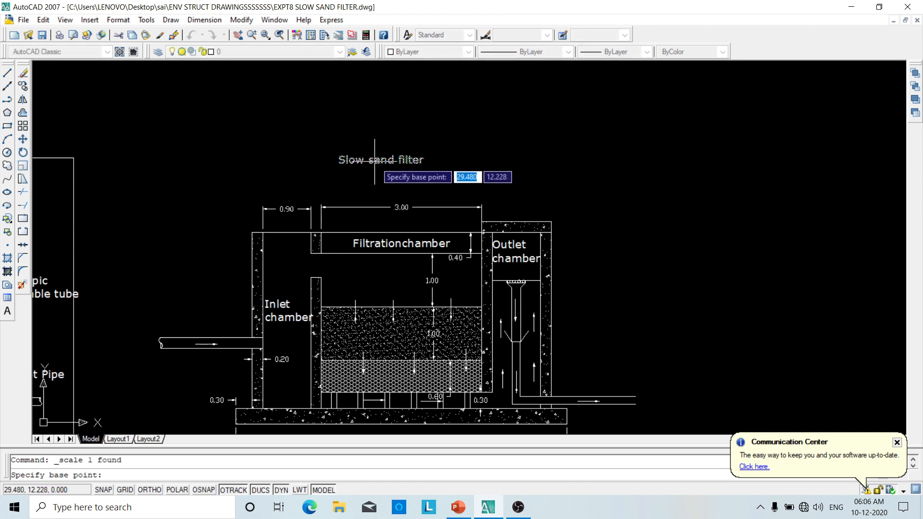
left_click(379, 160)
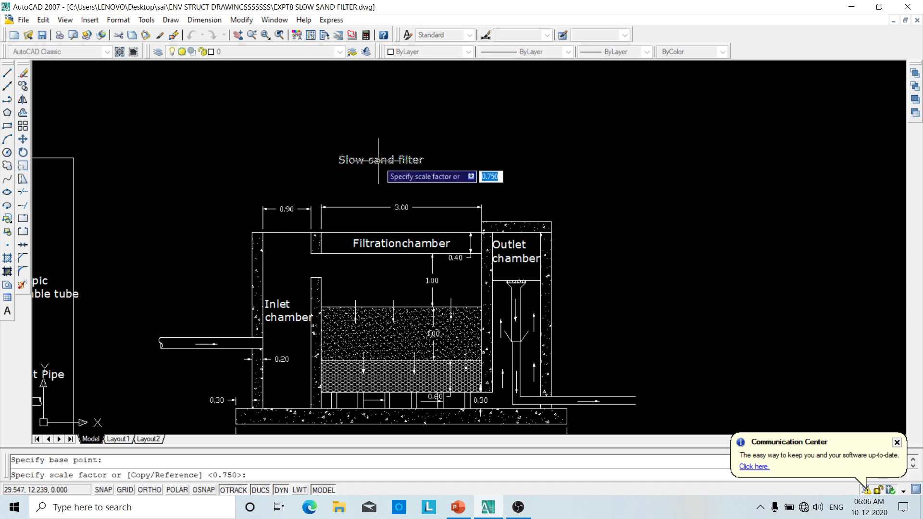
type("2")
key("Return")
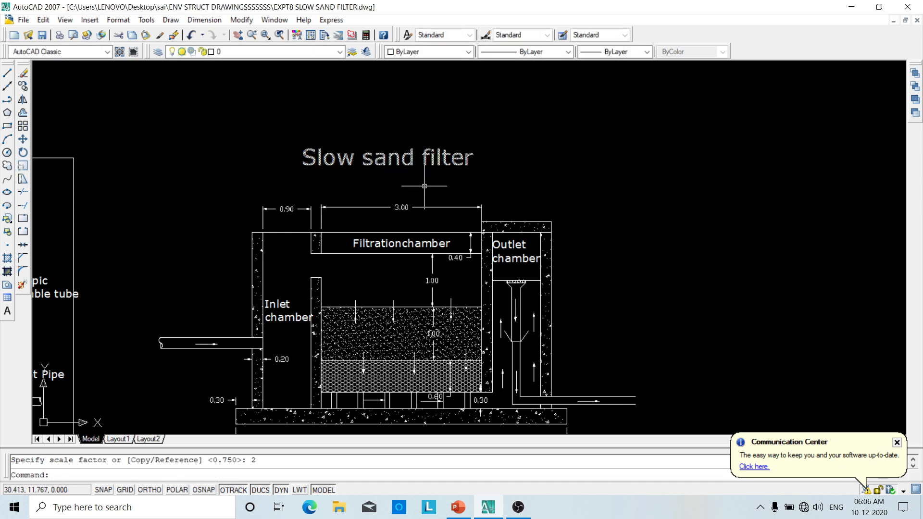
- Draw a rectangular border around the whole section drawing, including its title and pipes
scroll(440, 195, "down", 2)
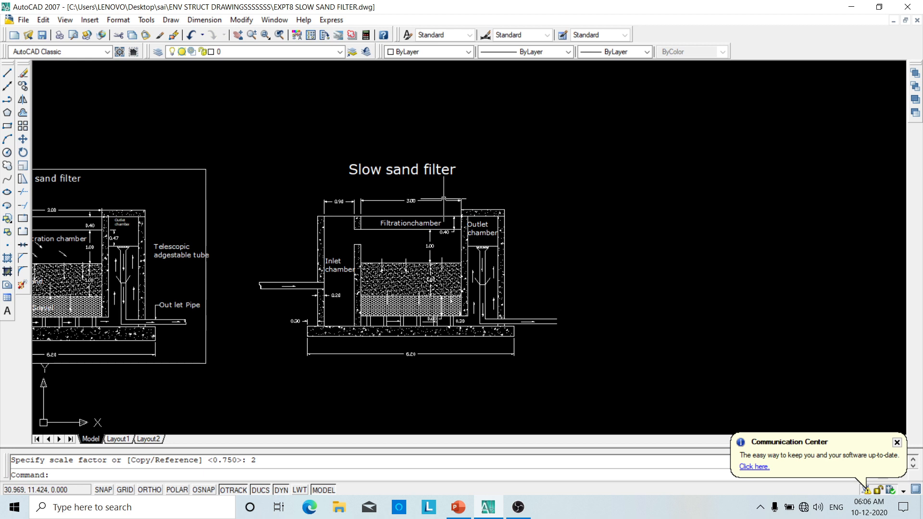
left_click(7, 127)
left_click(256, 163)
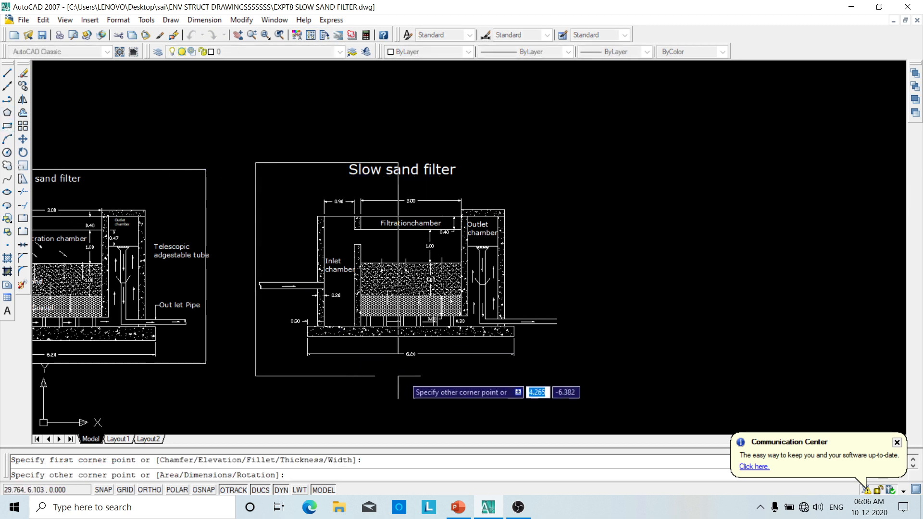
left_click(579, 378)
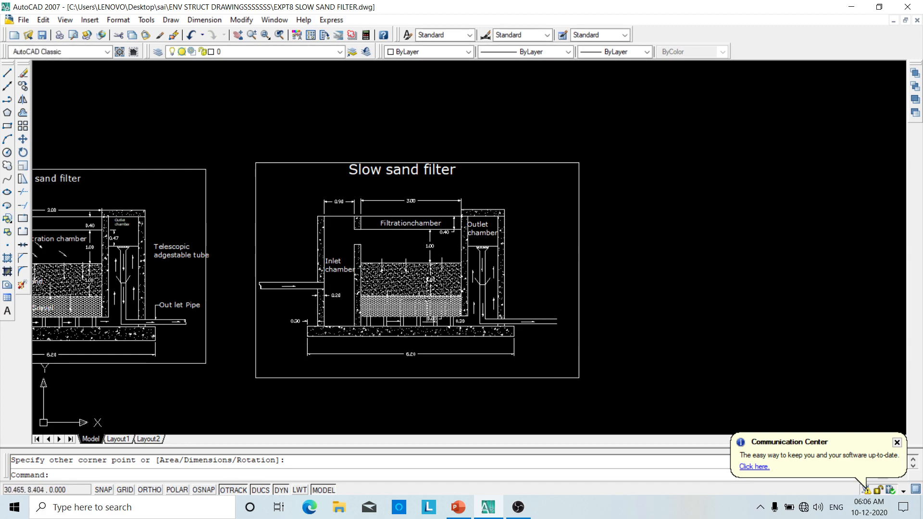
scroll(427, 298, "up", 3)
mouse_move(426, 298)
middle_mouse_down()
mouse_move(734, 340)
mouse_move(921, 280)
middle_mouse_up()
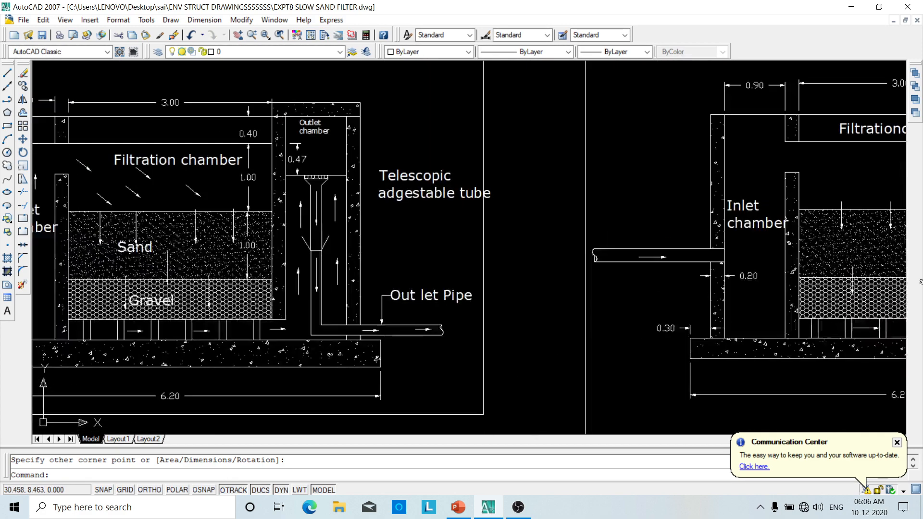
middle_click_drag(470, 210, 250, 238)
middle_click_drag(556, 270, 282, 282)
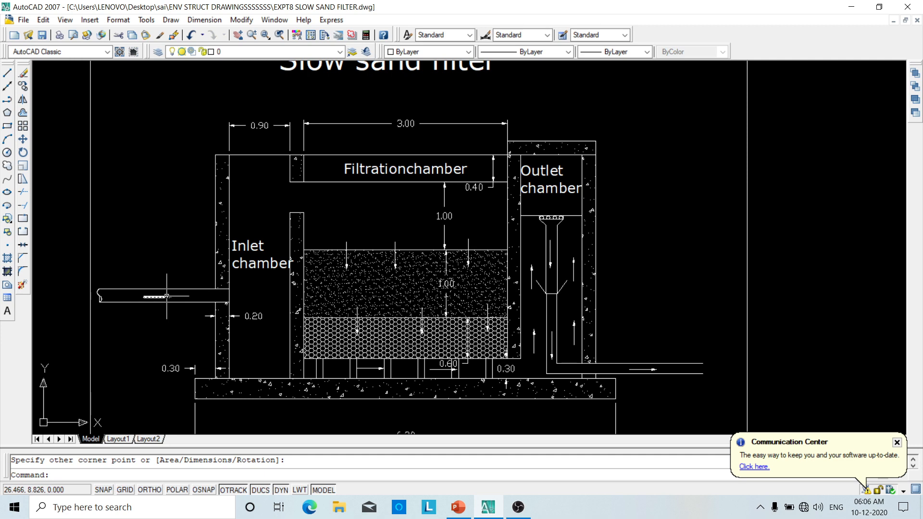
- Set up a plot of the model using the Microsoft XPS Document Writer printer and A4 paper
mouse_move(167, 297)
middle_mouse_down()
mouse_move(158, 344)
mouse_move(132, 245)
mouse_move(118, 225)
middle_mouse_up()
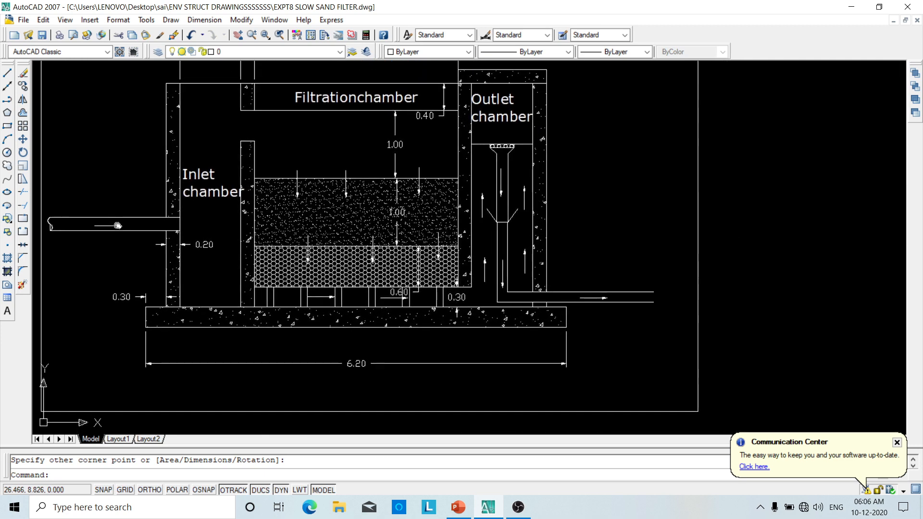
scroll(347, 277, "down", 3)
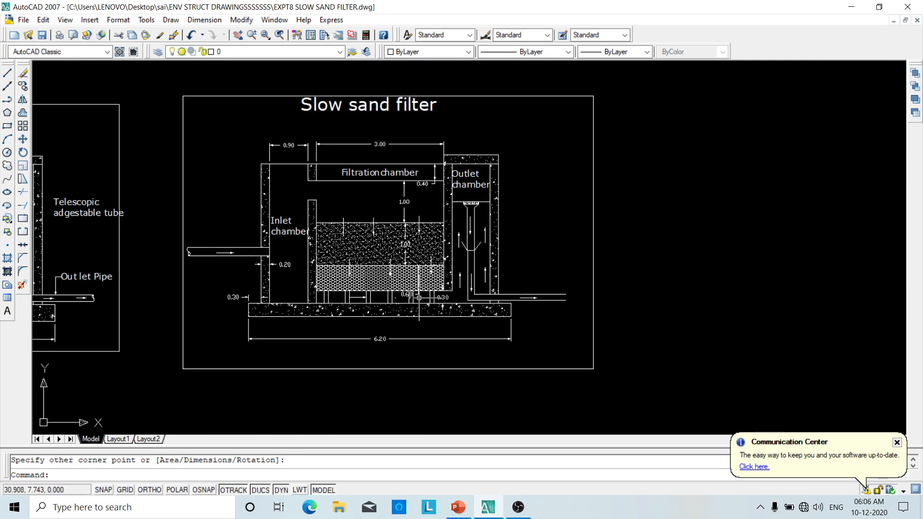
middle_click_drag(347, 277, 352, 294)
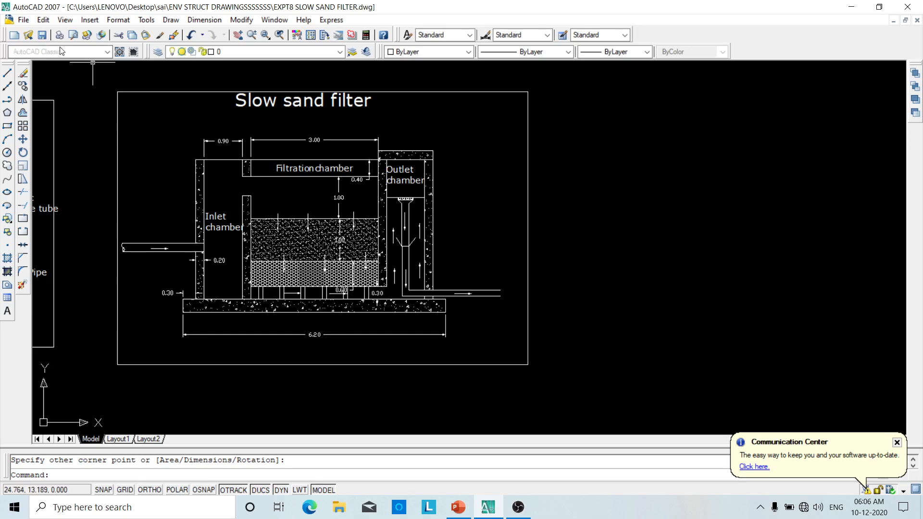
left_click(23, 20)
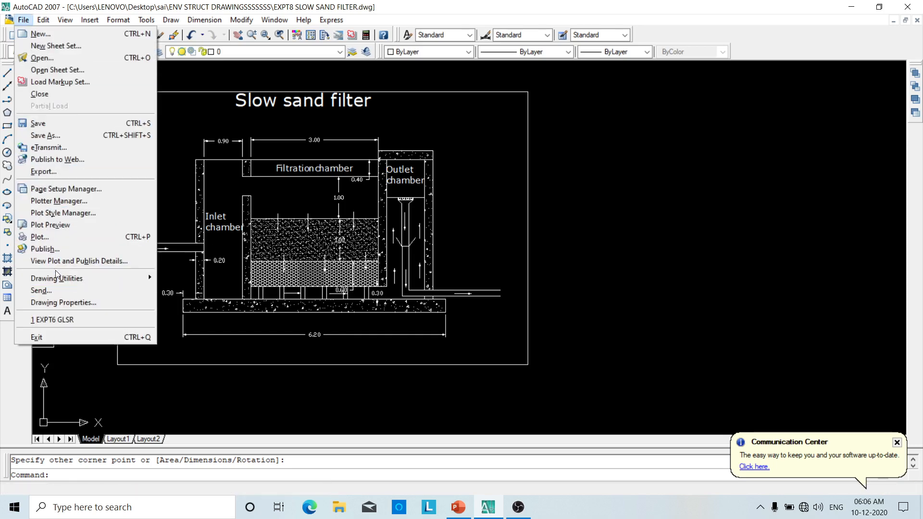
left_click(46, 237)
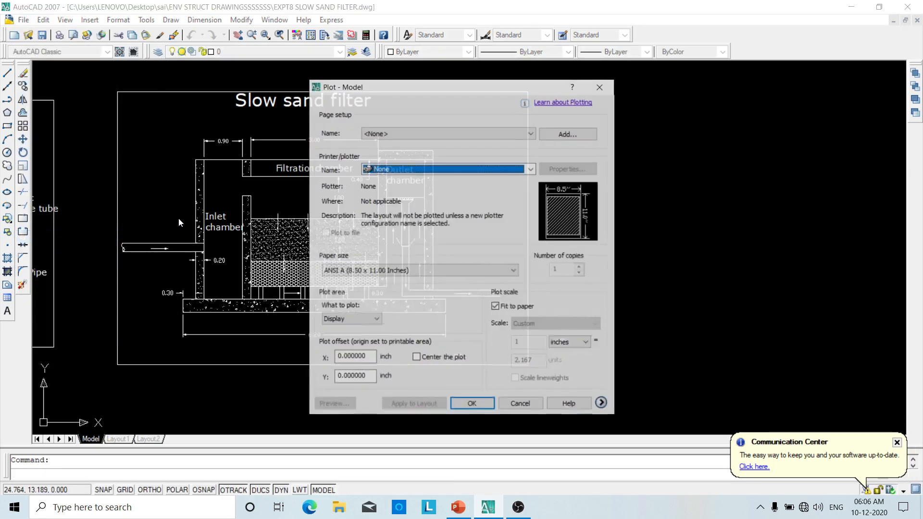
left_click(532, 169)
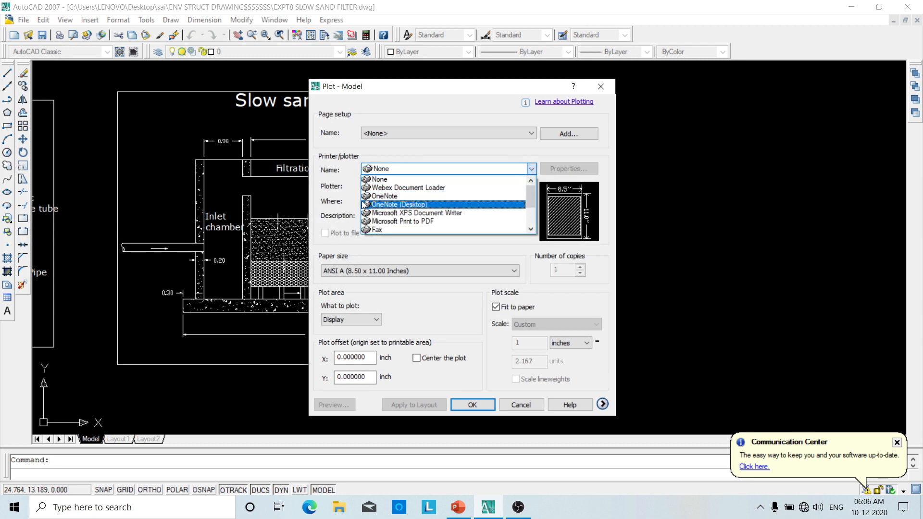
left_click(403, 213)
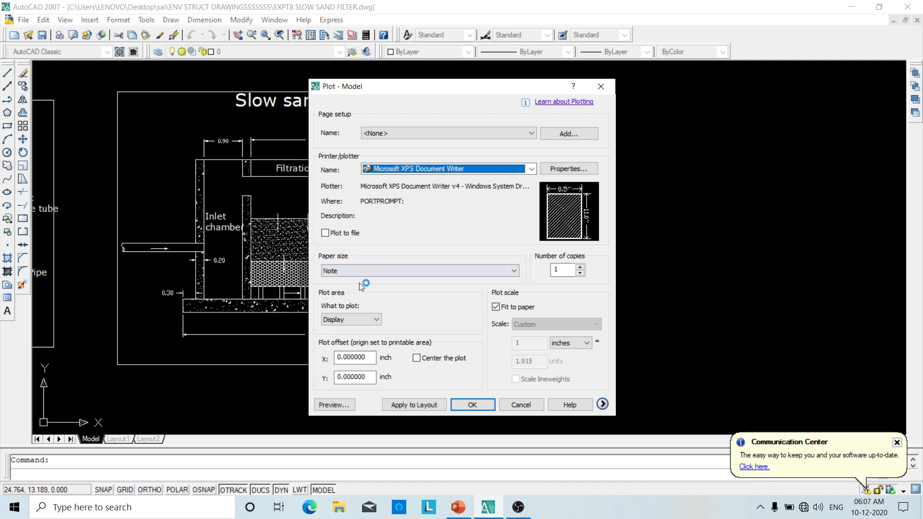
left_click(514, 271)
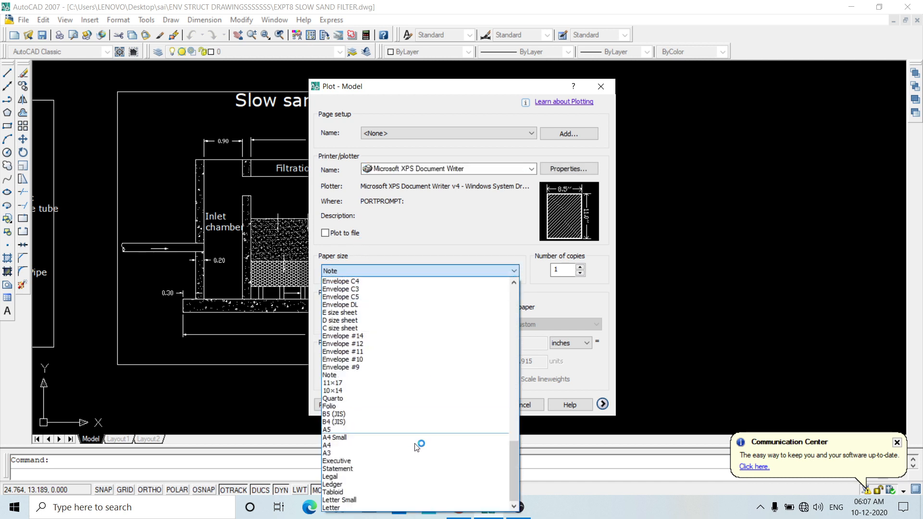
left_click(345, 446)
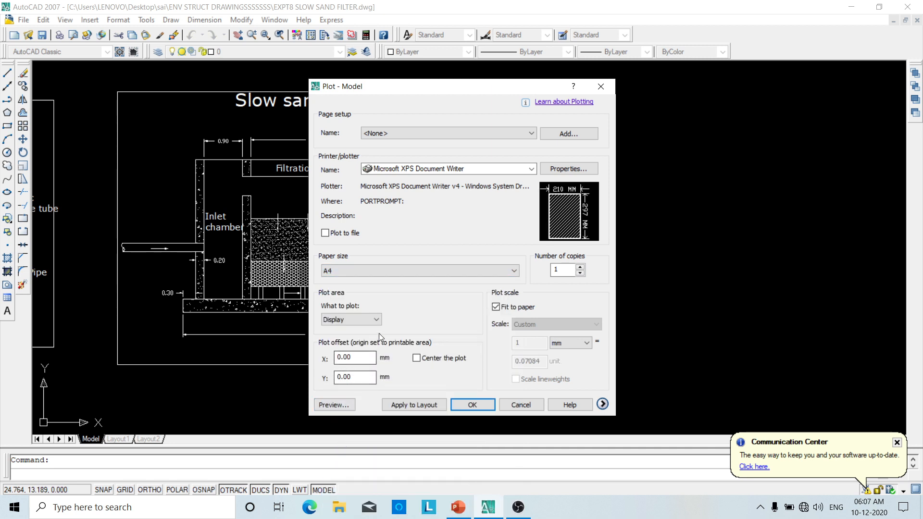
- Preview a centred plot with the plot area set to a window just outside the border of the "Slow sand filter" section
left_click(417, 359)
left_click(371, 321)
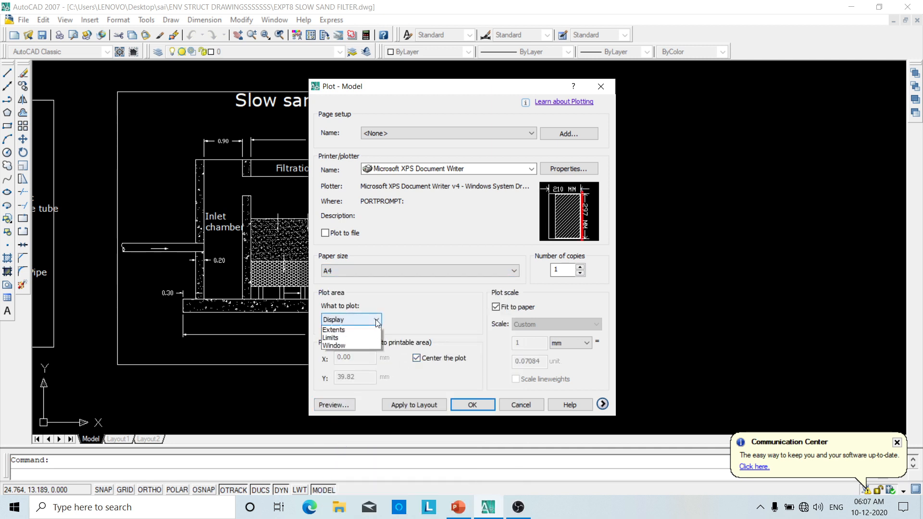
left_click(346, 353)
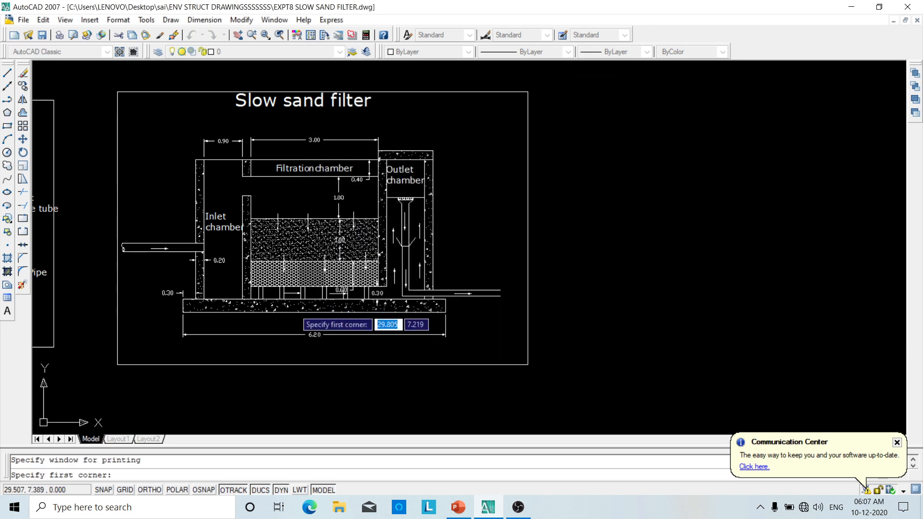
left_click(109, 85)
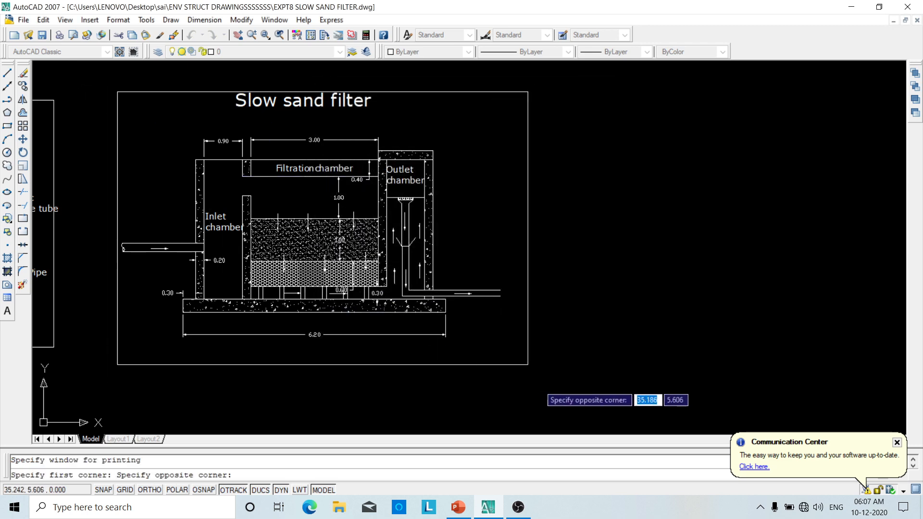
left_click(533, 370)
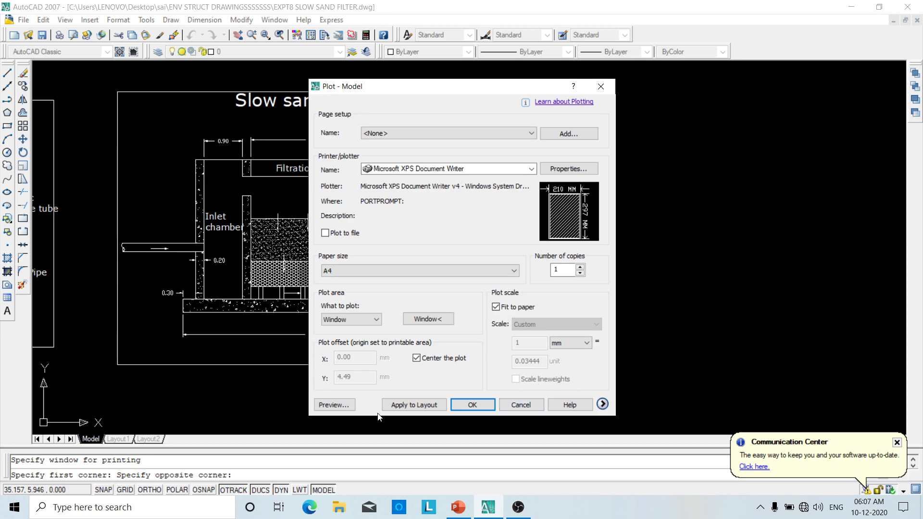
left_click(334, 405)
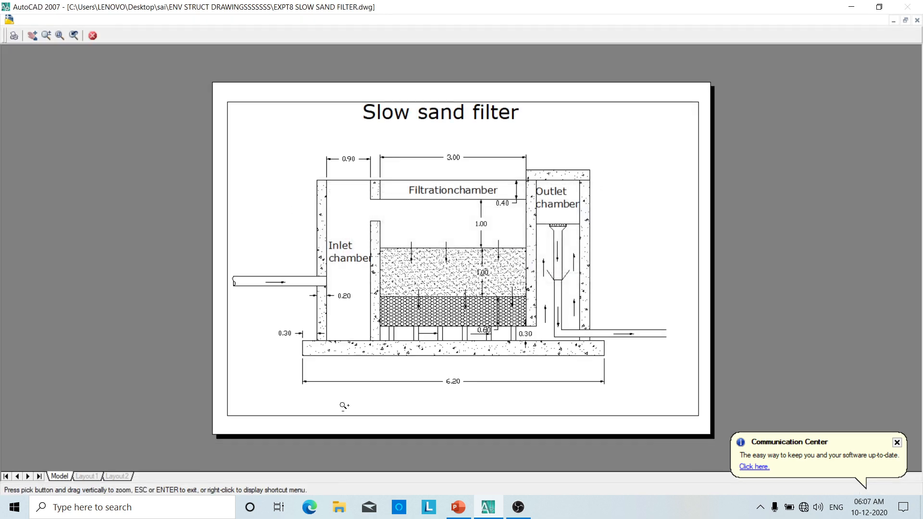